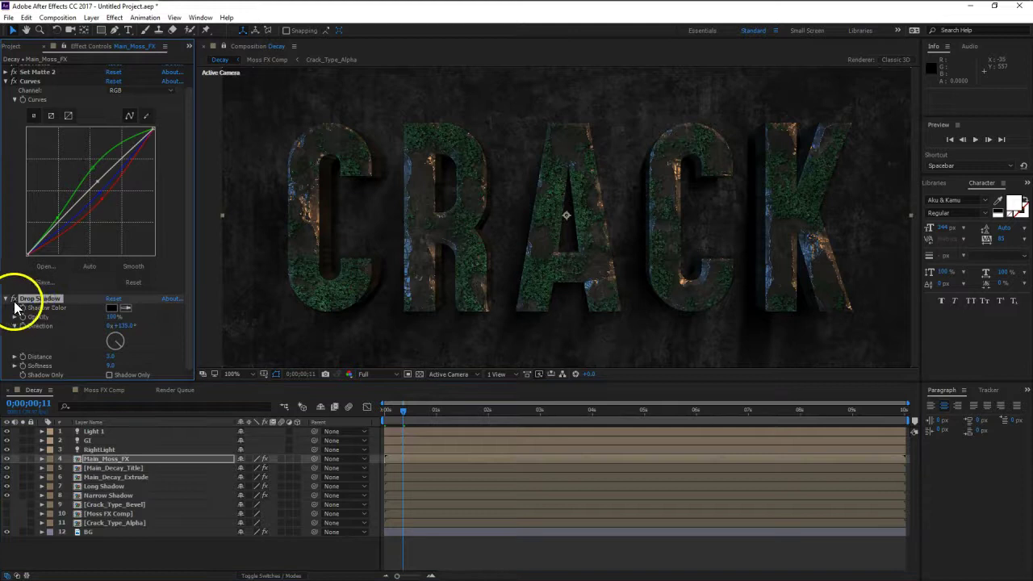
Try raising the moss layer's CC Glass shading to Specular 100 and Roughness 0.336, judging the highlights on the enlarged letters.
left_click(14, 300)
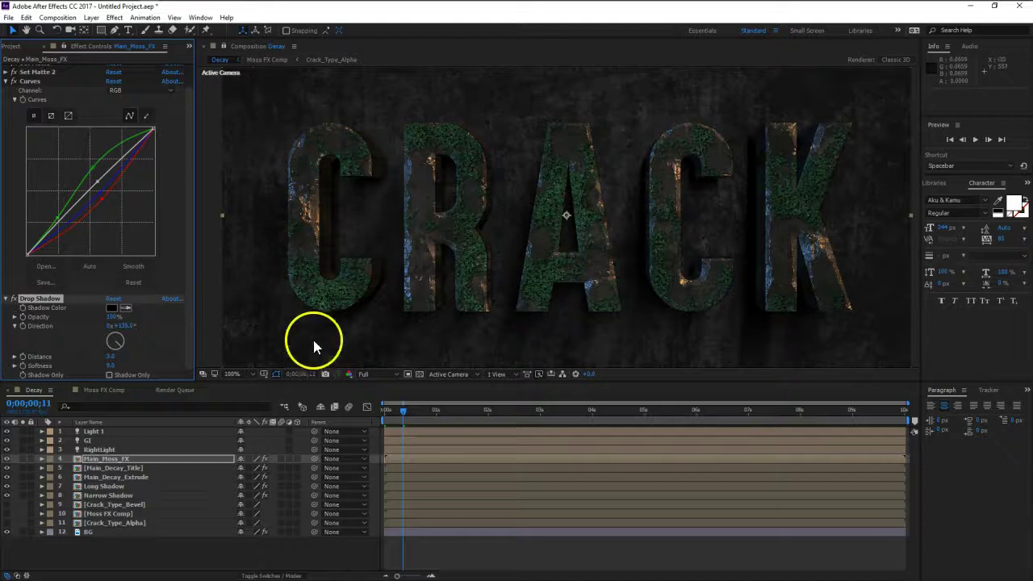
key("period")
left_click_drag(468, 300, 590, 191)
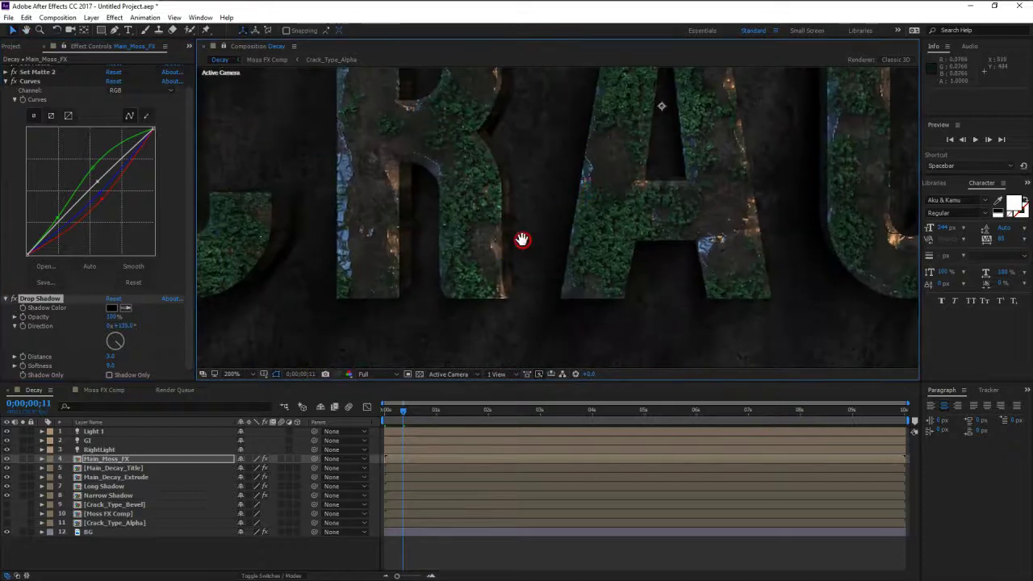
left_click_drag(521, 237, 618, 226)
key("v")
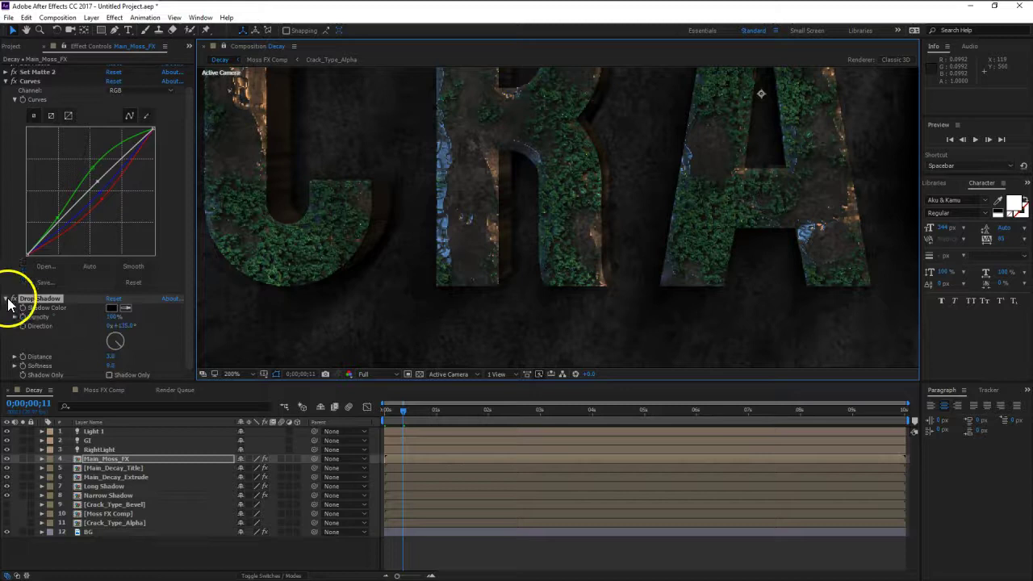
scroll(11, 299, "up", 1)
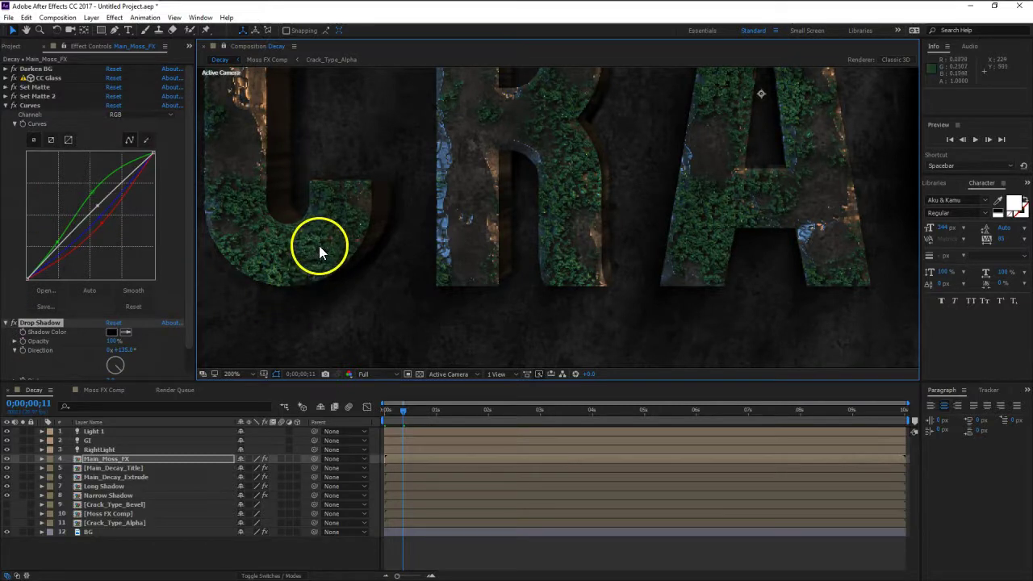
left_click(6, 78)
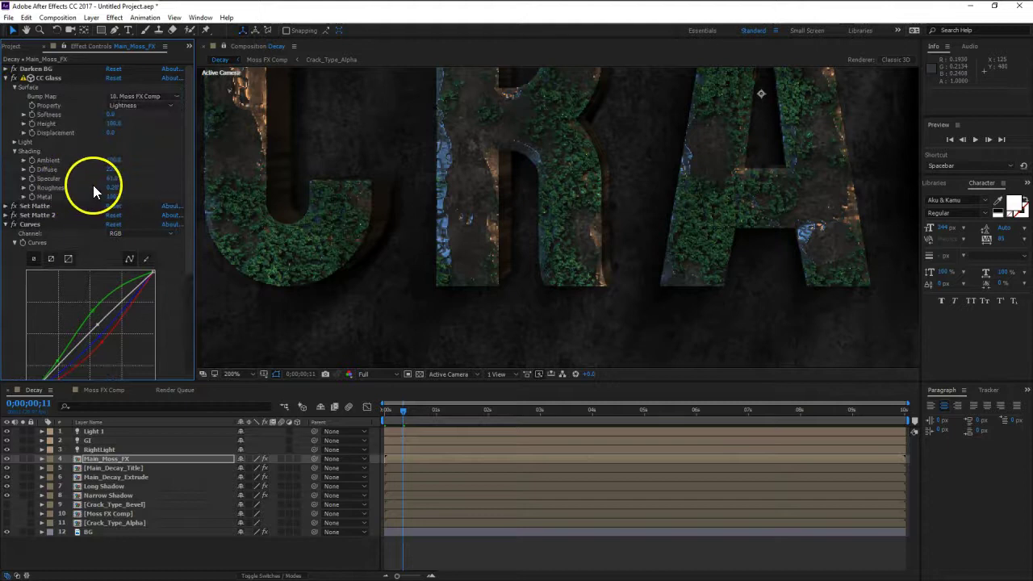
mouse_move(109, 179)
left_mouse_down()
mouse_move(150, 178)
mouse_move(96, 178)
left_mouse_up()
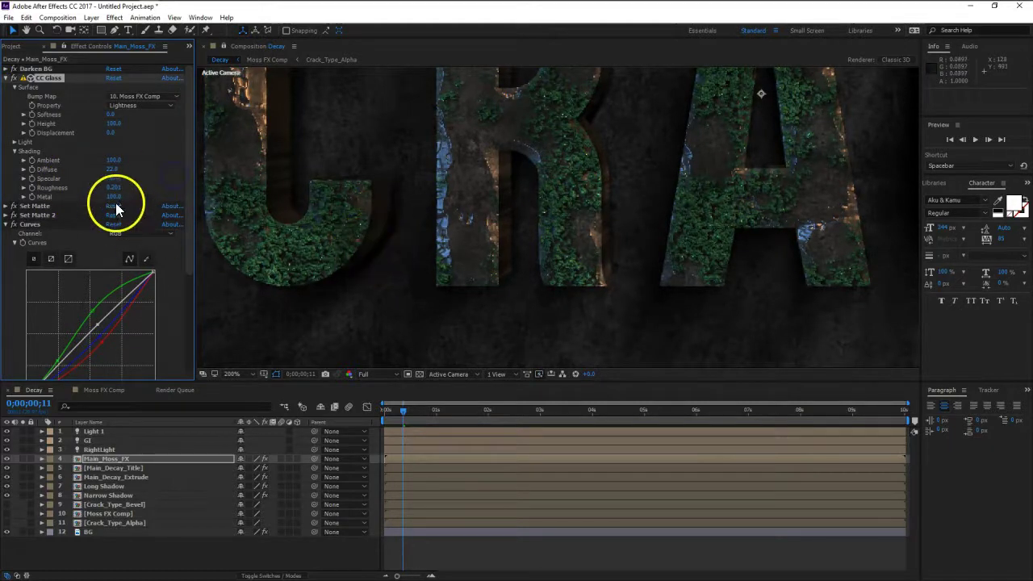
left_click_drag(111, 189, 182, 195)
left_click(586, 198)
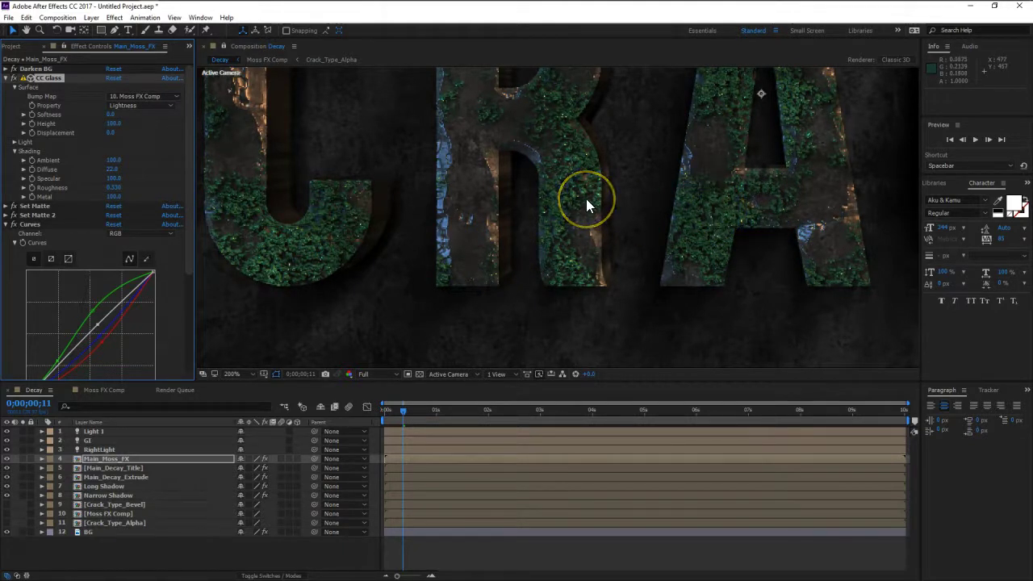
left_click(585, 189)
left_click(835, 160)
Try CC Glass with Metal at 0, a lower Specular and Roughness at 0.095 on the moss.
left_click_drag(118, 199, 50, 201)
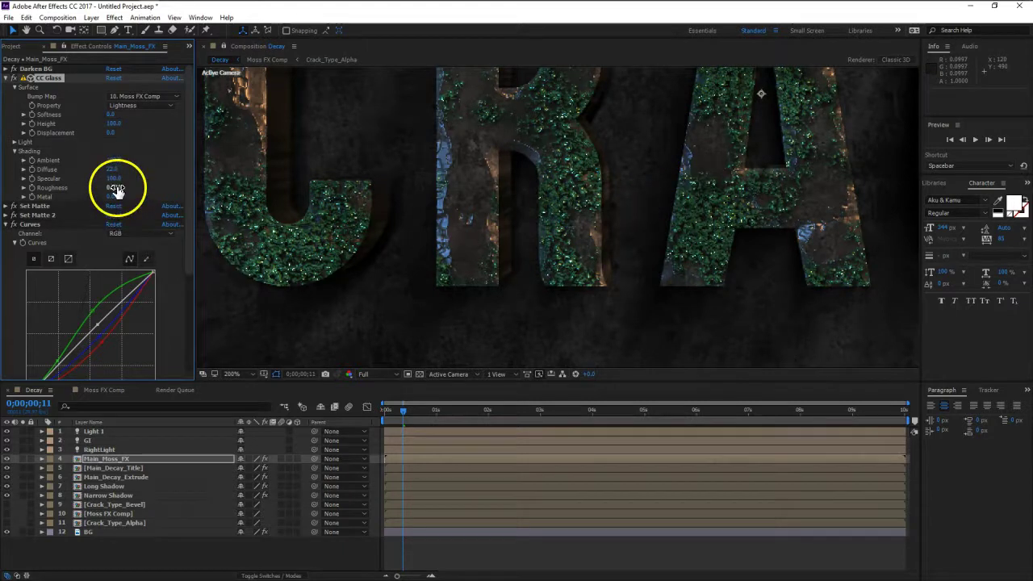
left_click_drag(115, 178, 93, 181)
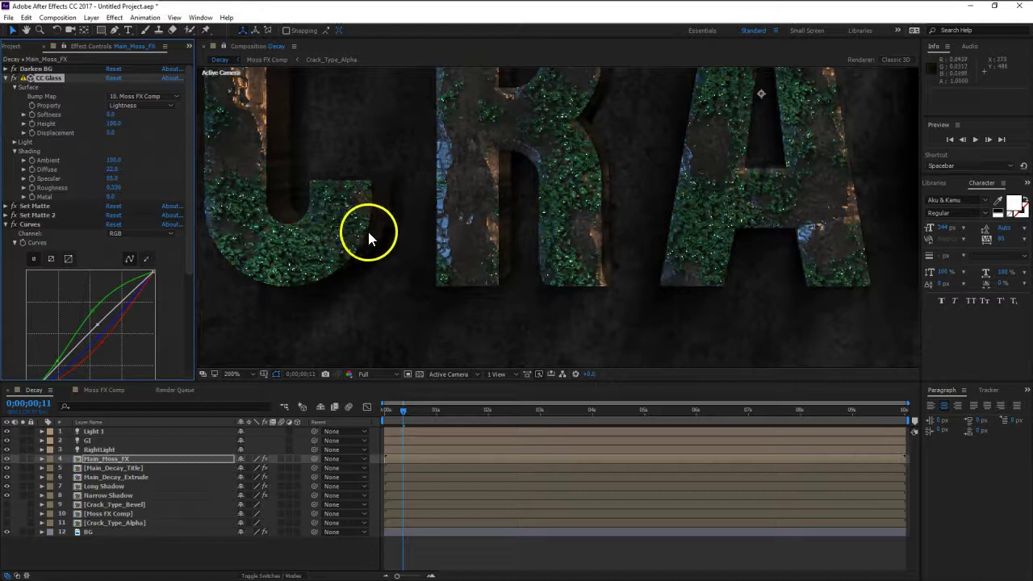
left_click_drag(114, 188, 21, 190)
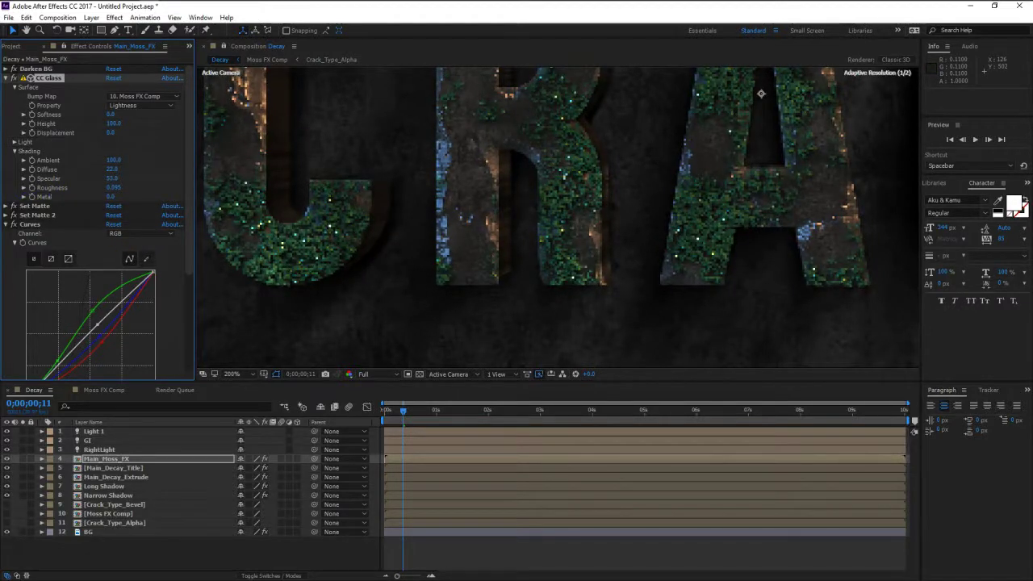
left_click(147, 224)
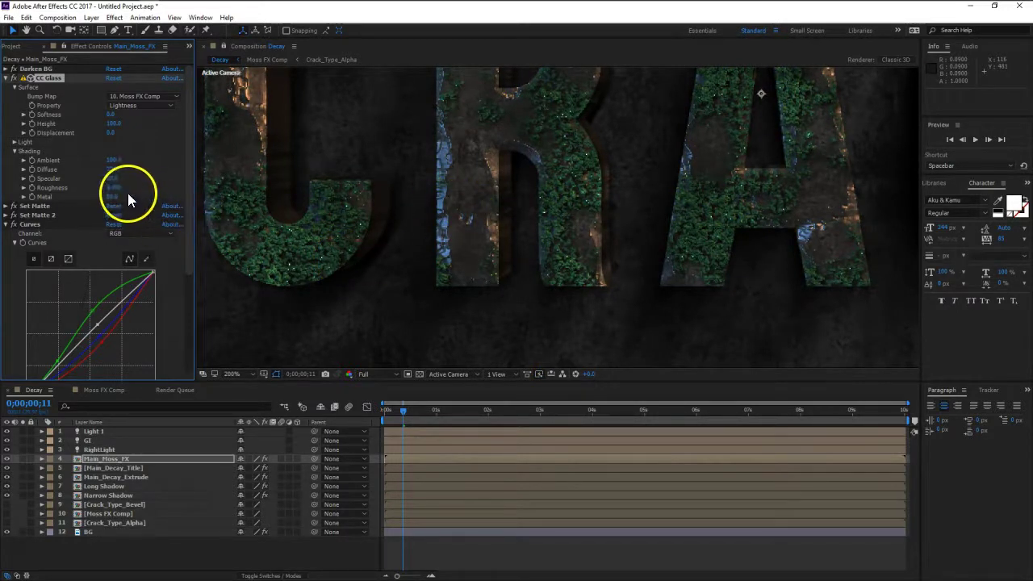
Set the moss layer's CC Glass shading to Specular 53, Roughness 0.265 and Metal 100.
left_click_drag(116, 181, 113, 185)
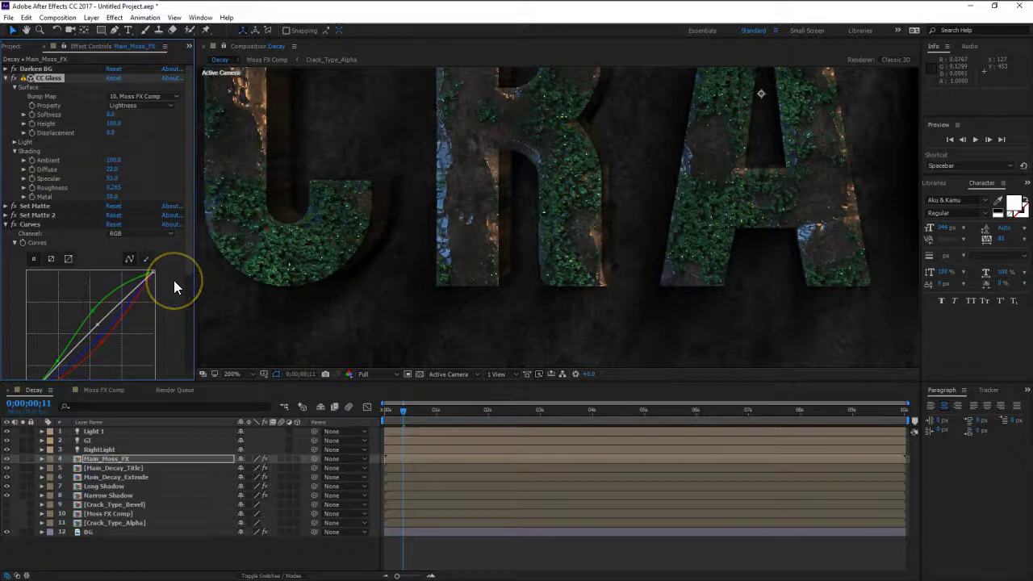
scroll(491, 235, "down", 1)
scroll(490, 235, "up", 1)
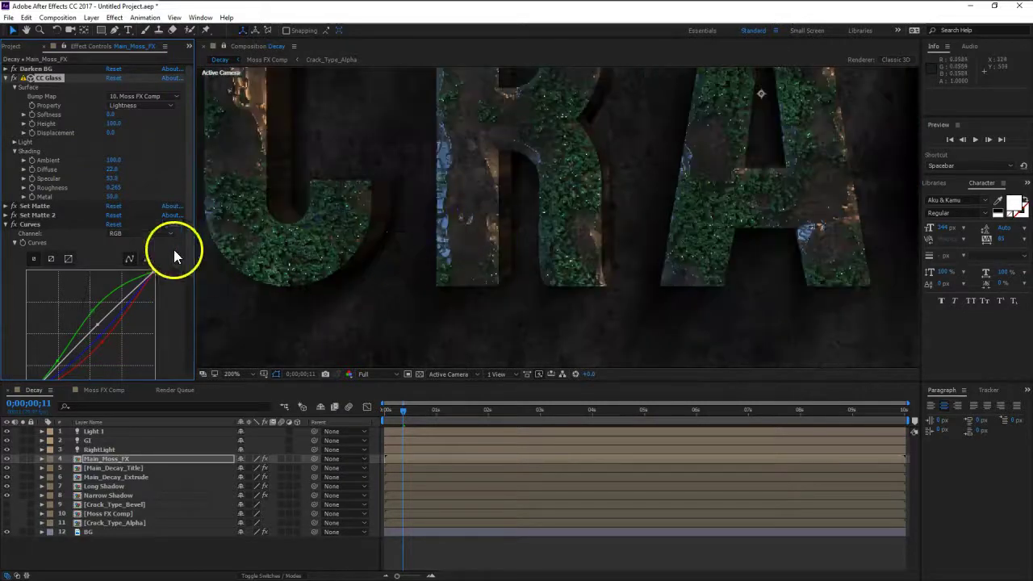
left_click(110, 197)
type("100")
key("Return")
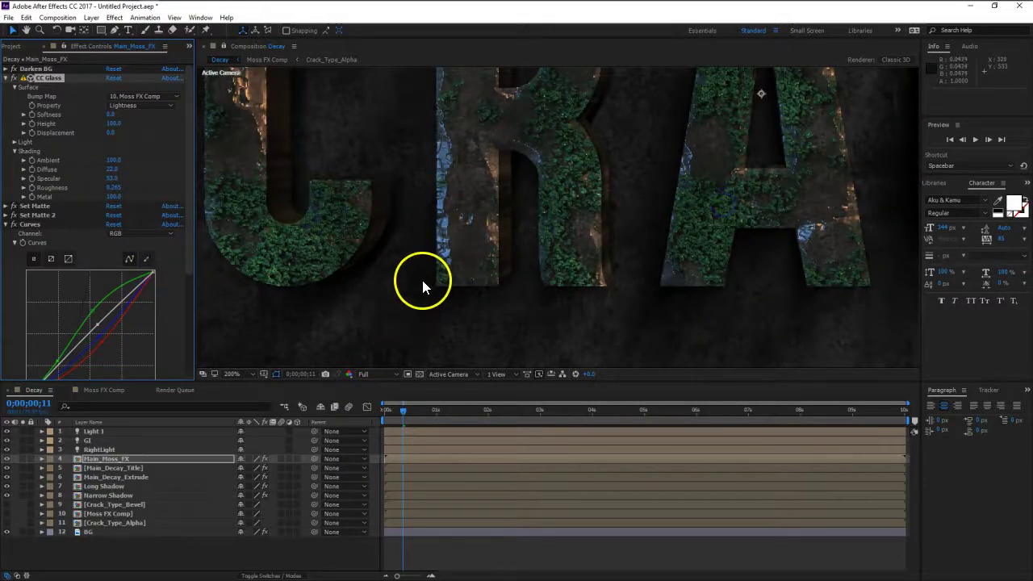
Collapse the Curves settings and try the Drop Shadow with Distance 1 and Softness 5.
left_click(6, 225)
left_click(39, 241)
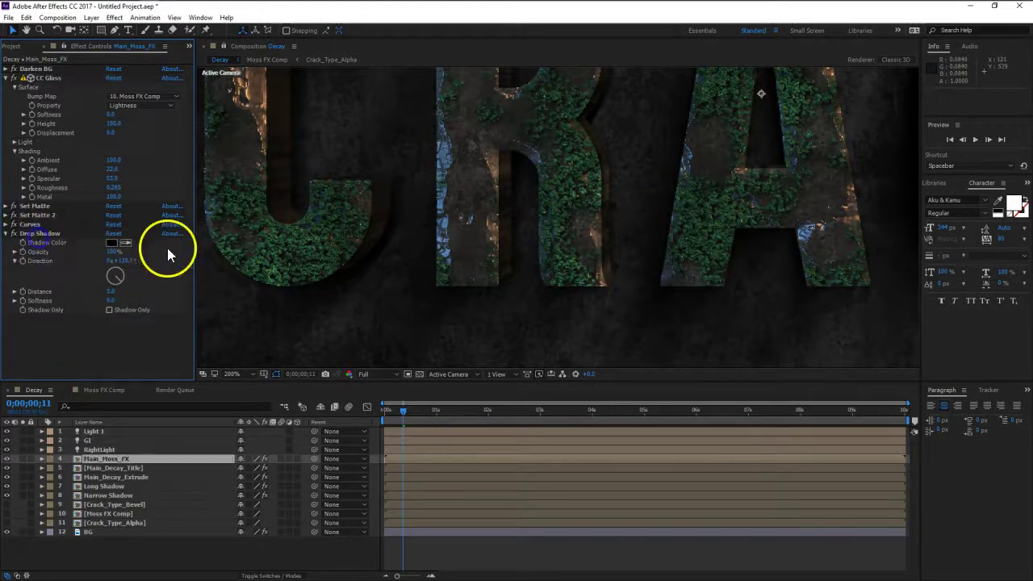
left_click(44, 232)
left_click(112, 293)
type("1")
key("Return")
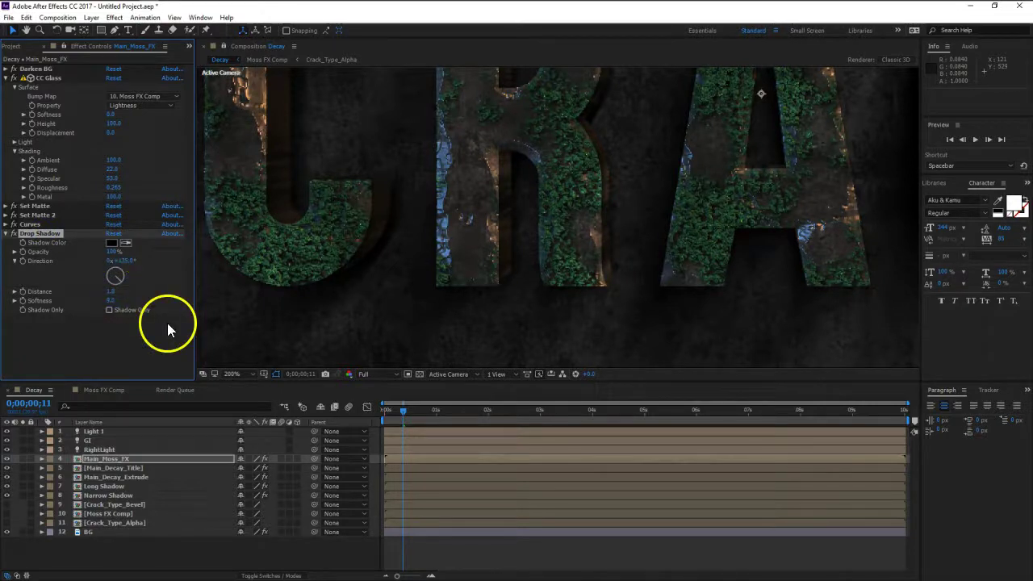
left_click(118, 300)
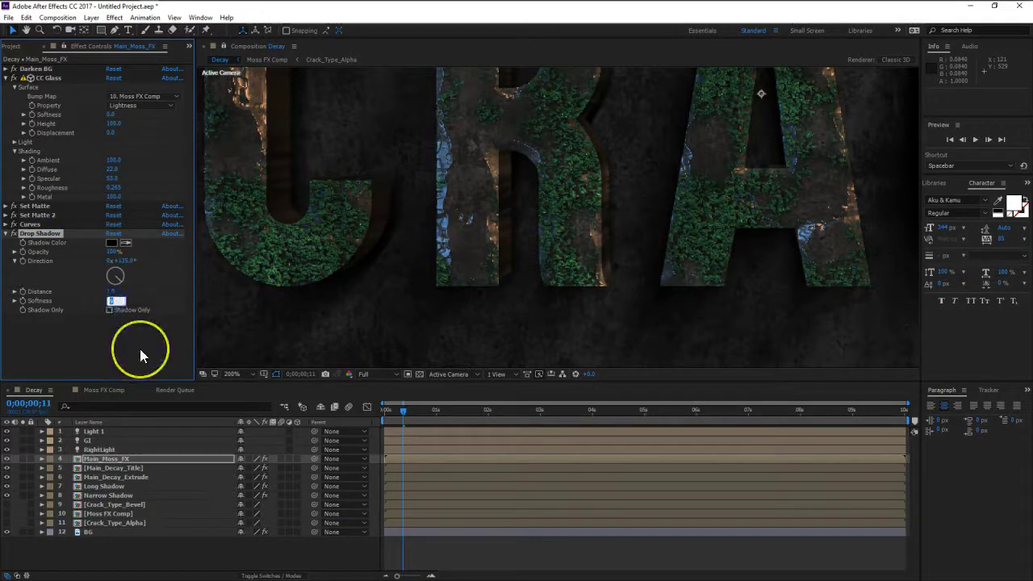
type("5")
key("Return")
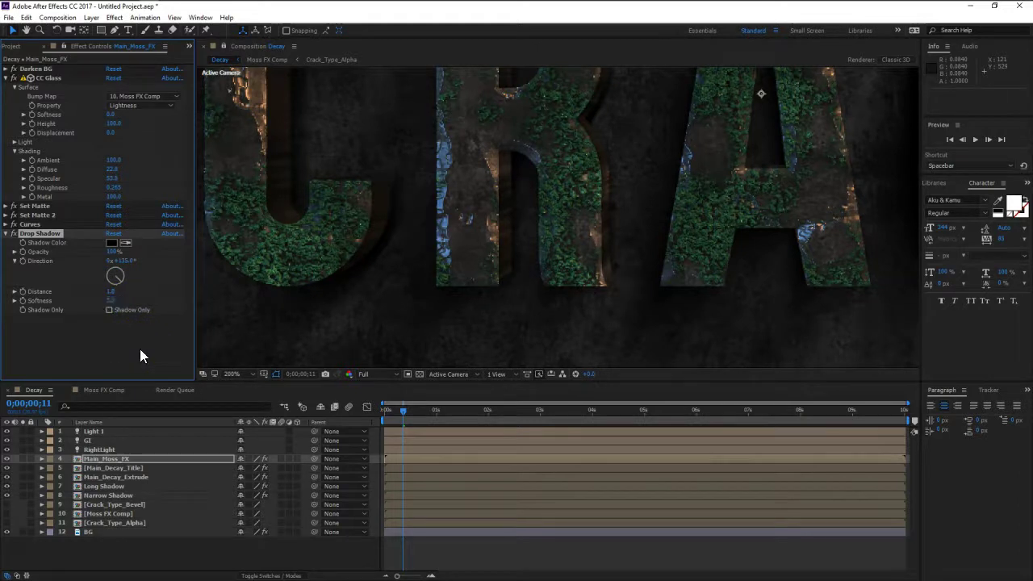
Set the Drop Shadow to Distance 2 and Softness 3, and duplicate the effect.
left_click(111, 292)
type("3")
key("Return")
key("ctrl+d")
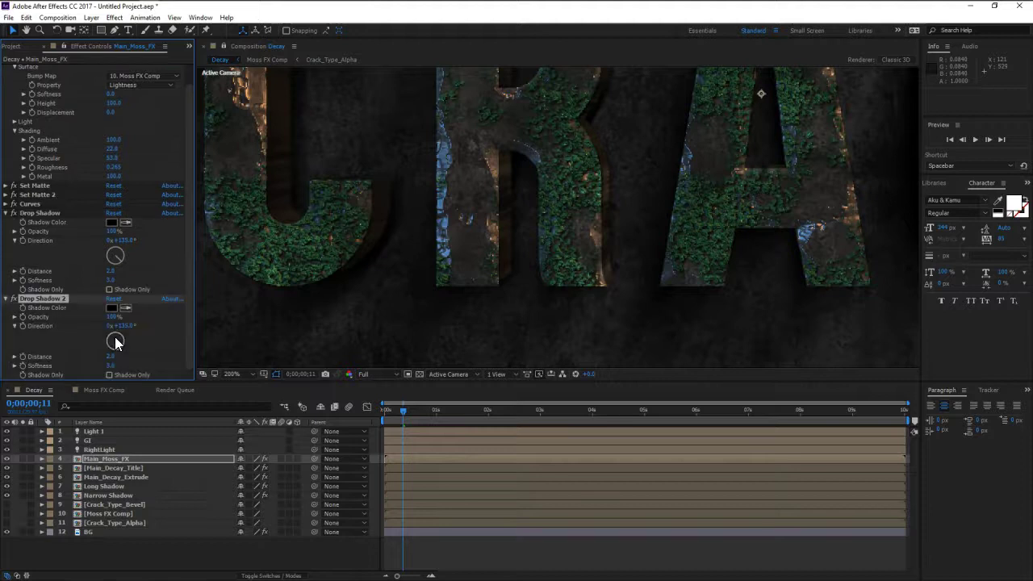
Lower Drop Shadow 2's opacity to 77% and turn its direction to 239° and the first Drop Shadow's direction to 237°.
mouse_move(114, 340)
left_mouse_down()
mouse_move(97, 338)
mouse_move(107, 314)
mouse_move(79, 315)
left_mouse_up()
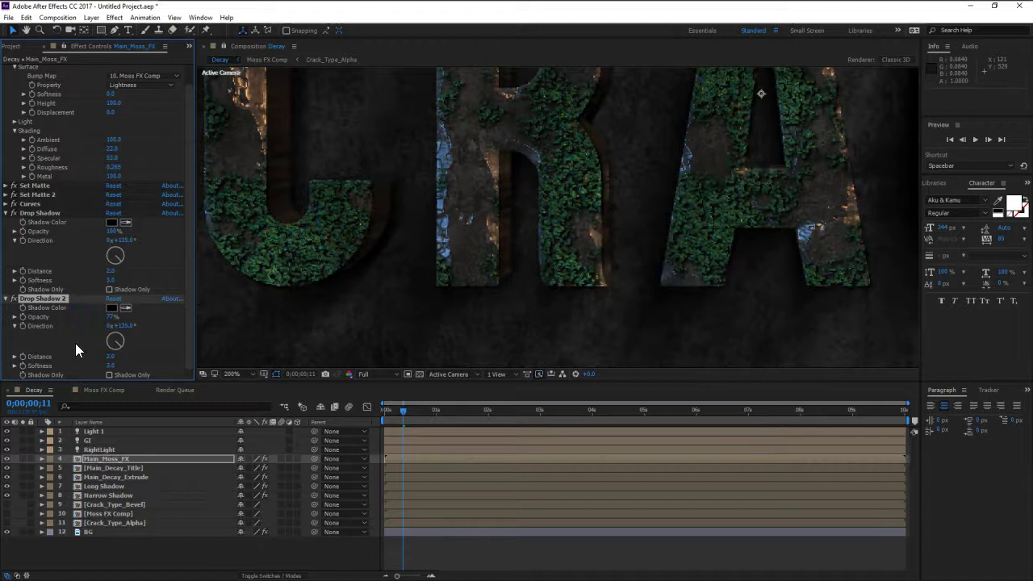
left_click_drag(121, 345, 105, 352)
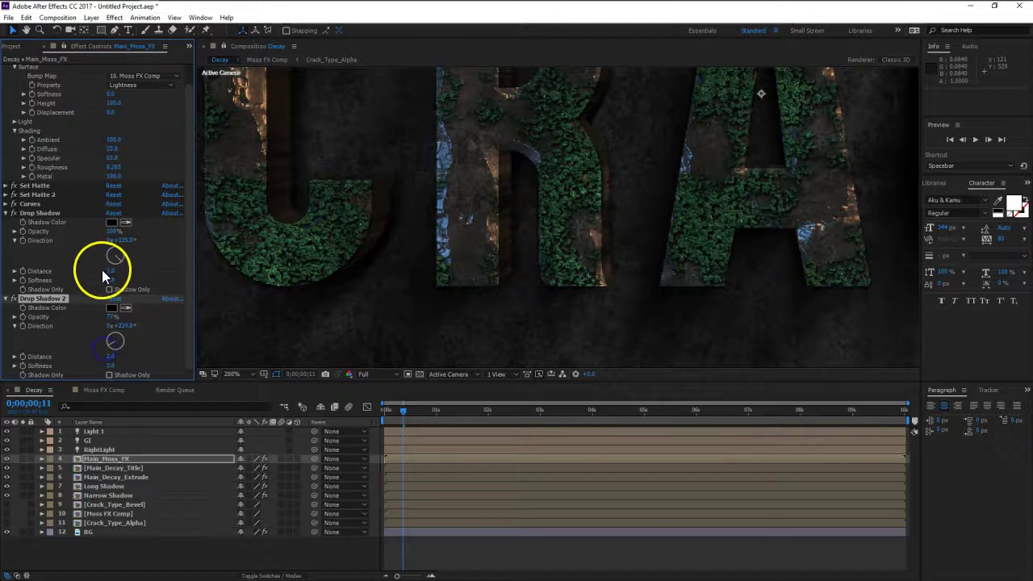
left_click_drag(115, 258, 108, 263)
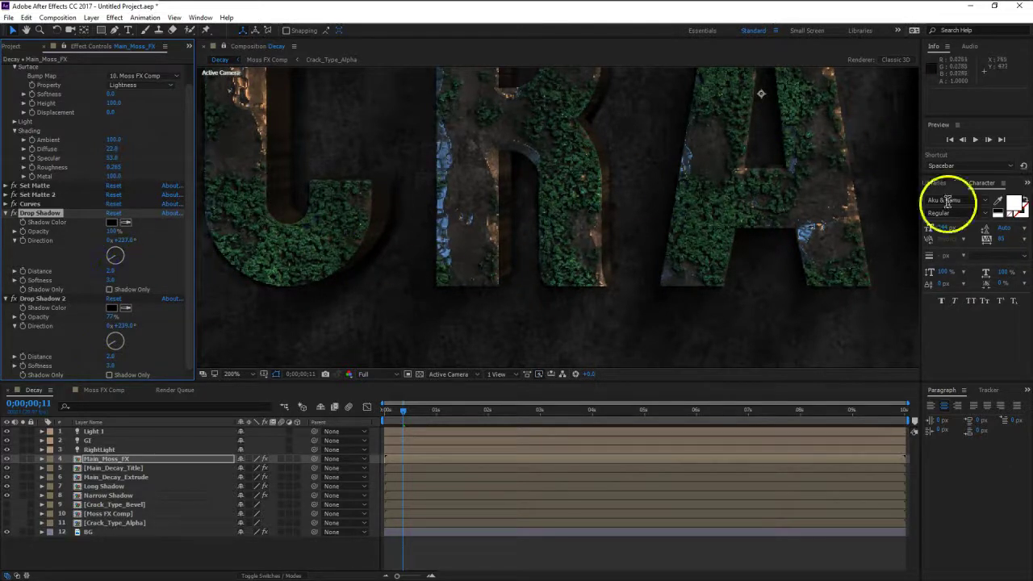
Set Drop Shadow 2 to Distance 5 and Softness 49, and compare the moss with each shadow switched off and on.
left_click(110, 359)
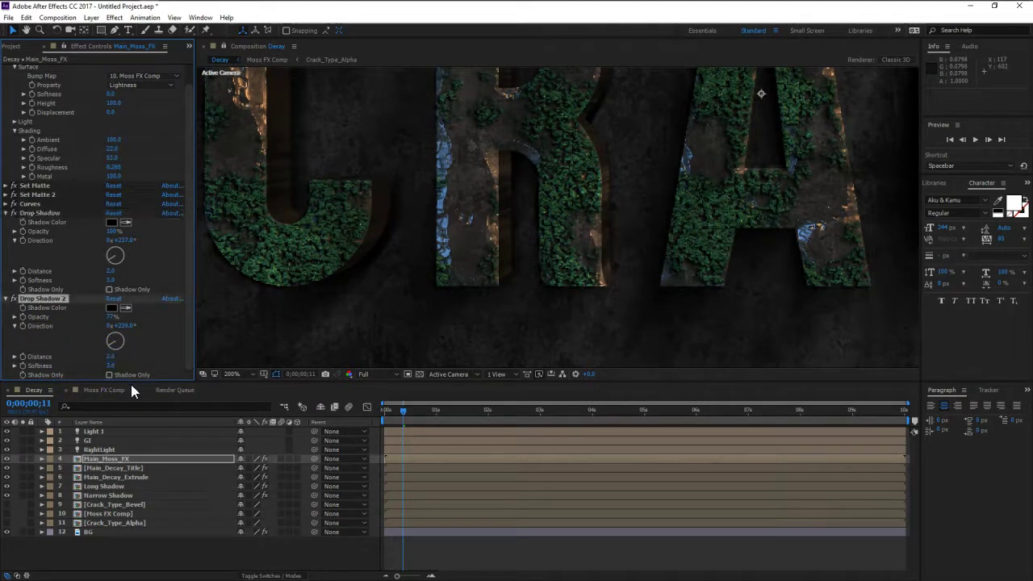
left_click_drag(110, 366, 134, 365)
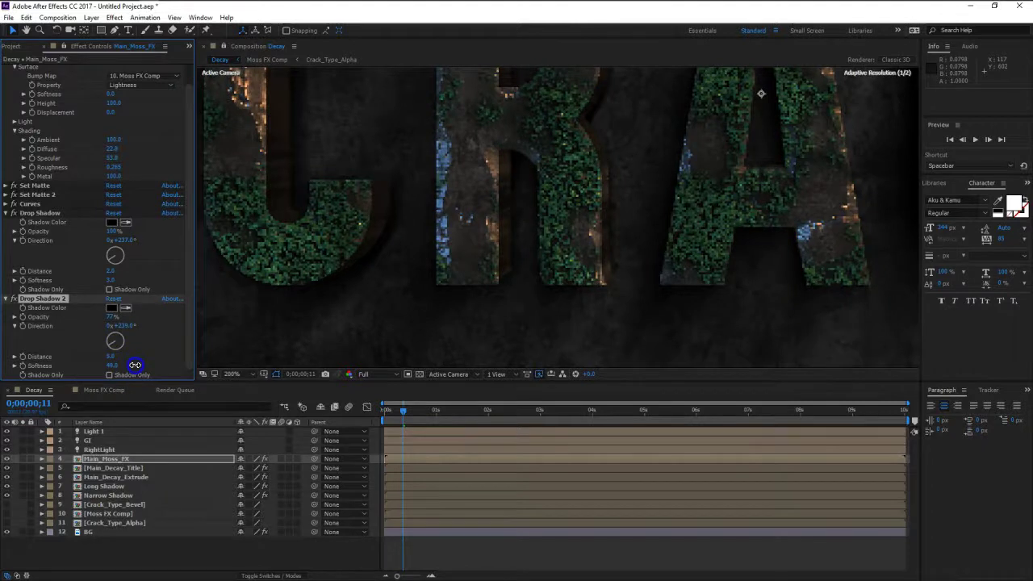
left_click(13, 298)
left_click(13, 299)
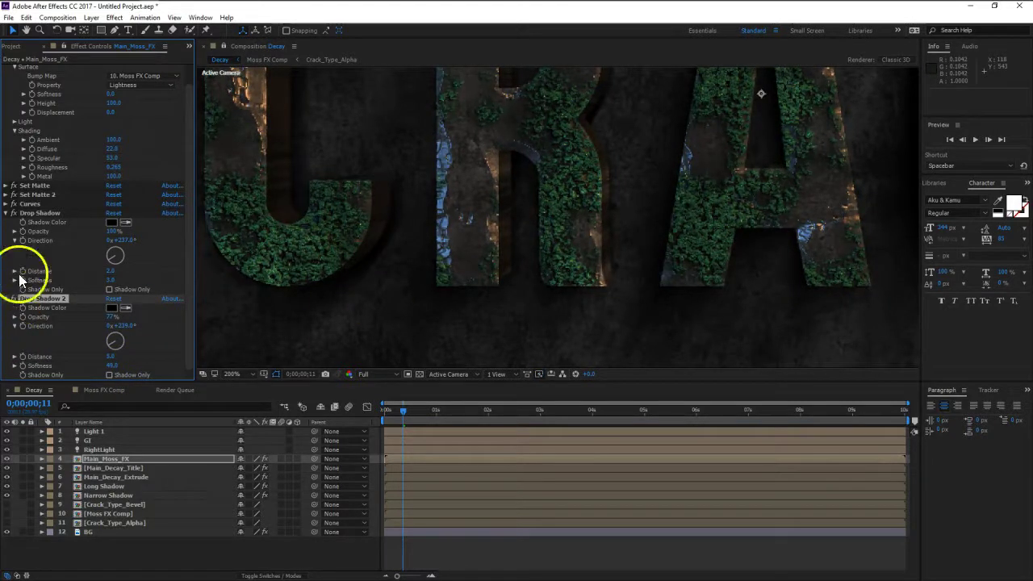
left_click(15, 213)
left_click(14, 214)
left_click(15, 214)
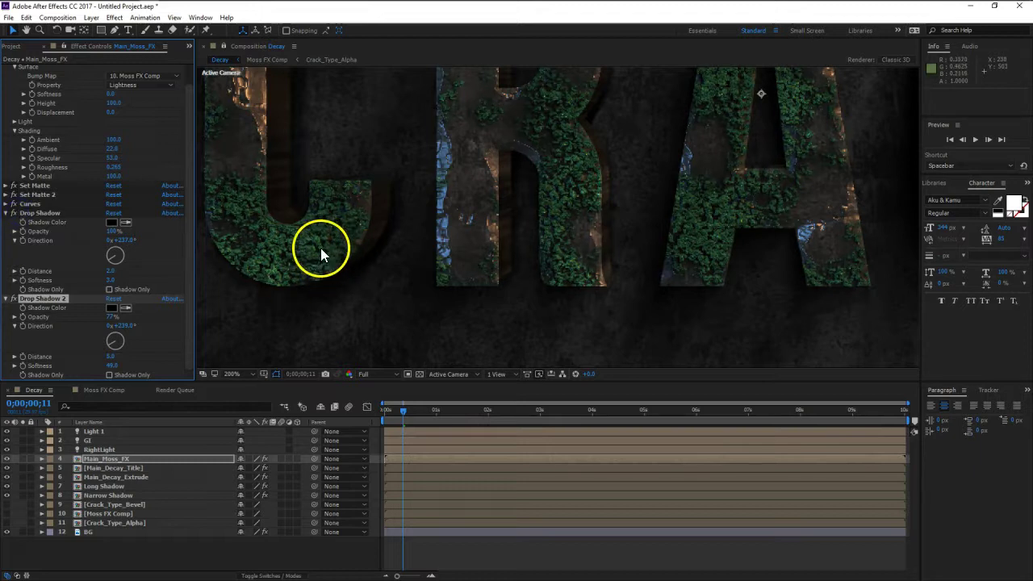
Set Drop Shadow 2's opacity to 50% and collapse the settings of both drop shadows.
scroll(329, 220, "down", 2)
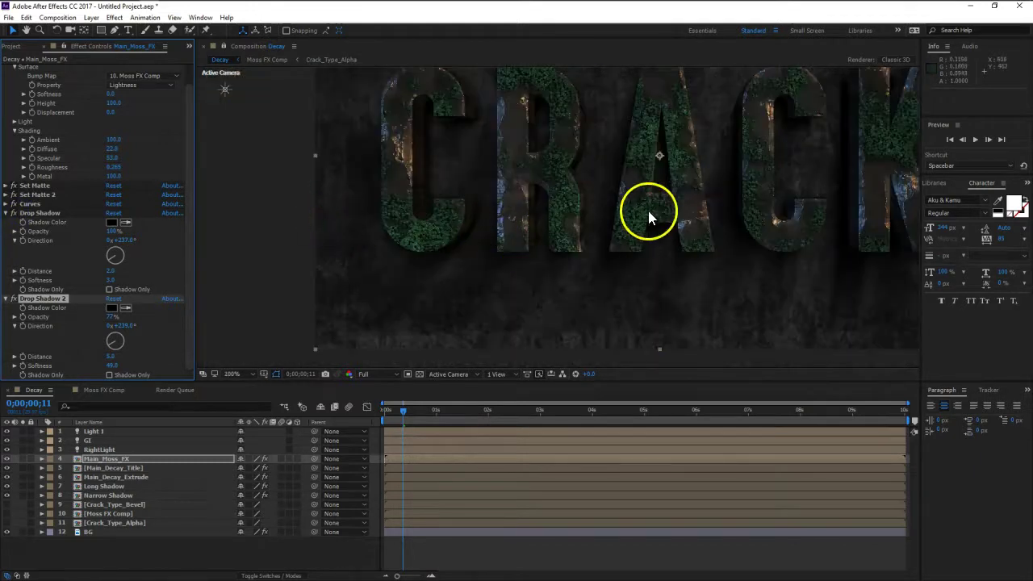
left_click_drag(687, 201, 598, 237)
left_click(6, 214)
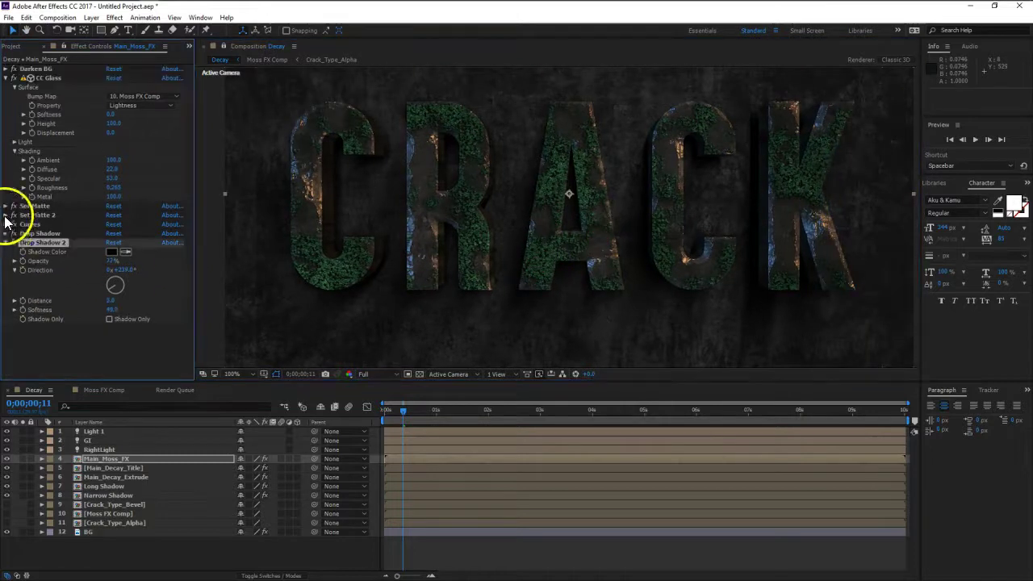
left_click(5, 243)
left_click(6, 242)
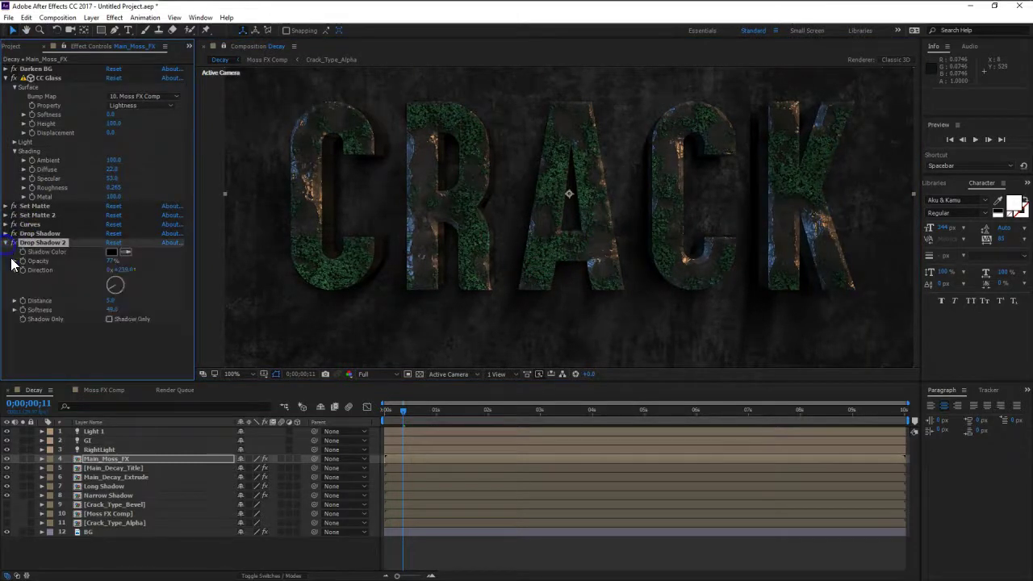
left_click(112, 261)
type("50")
key("Return")
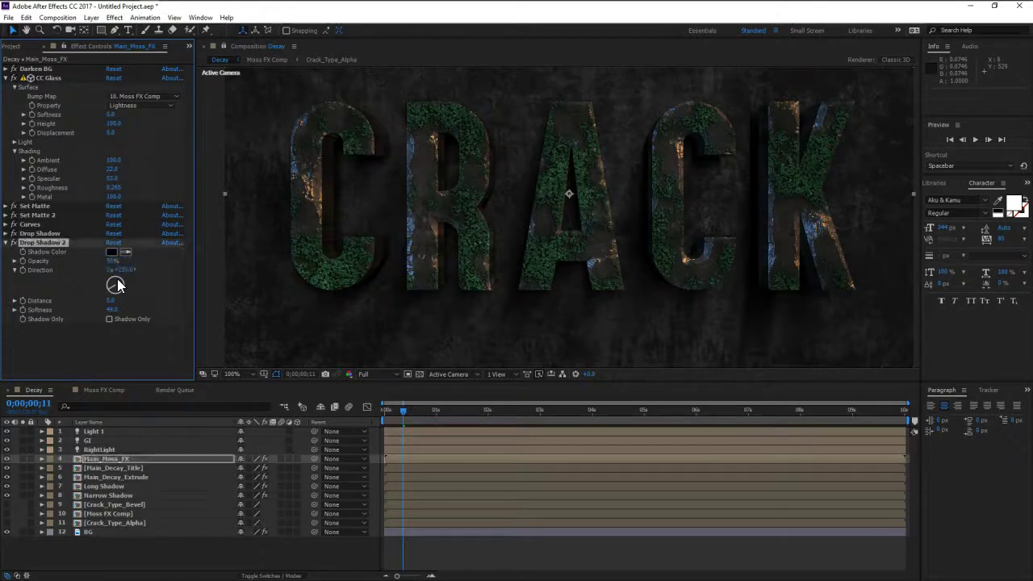
left_click(6, 242)
Review the Main_Moss_FX, Moss FX Comp and Crack_Type_Bevel layers in the Decay composition, selecting each one.
left_click(107, 460)
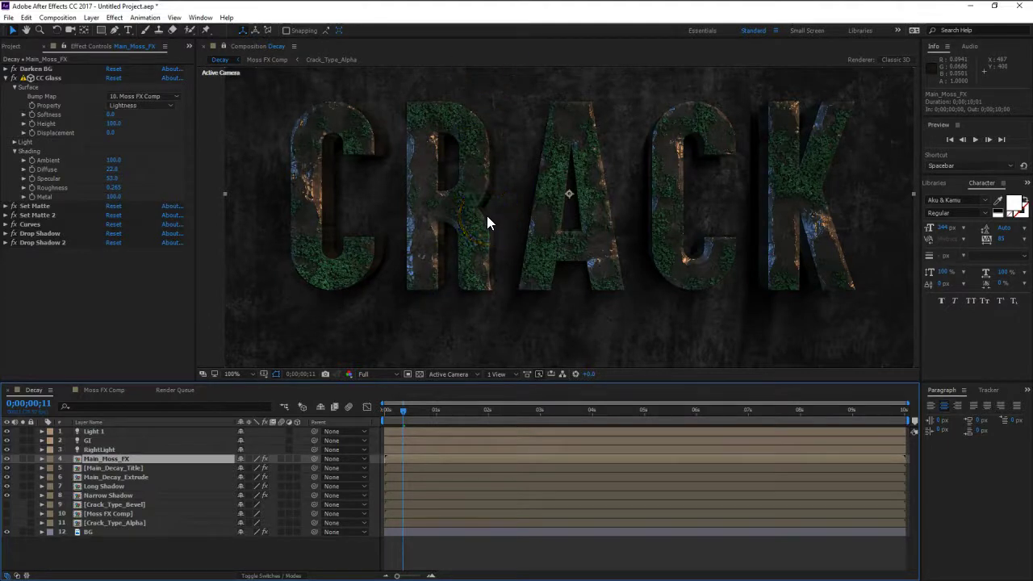
left_click(98, 517)
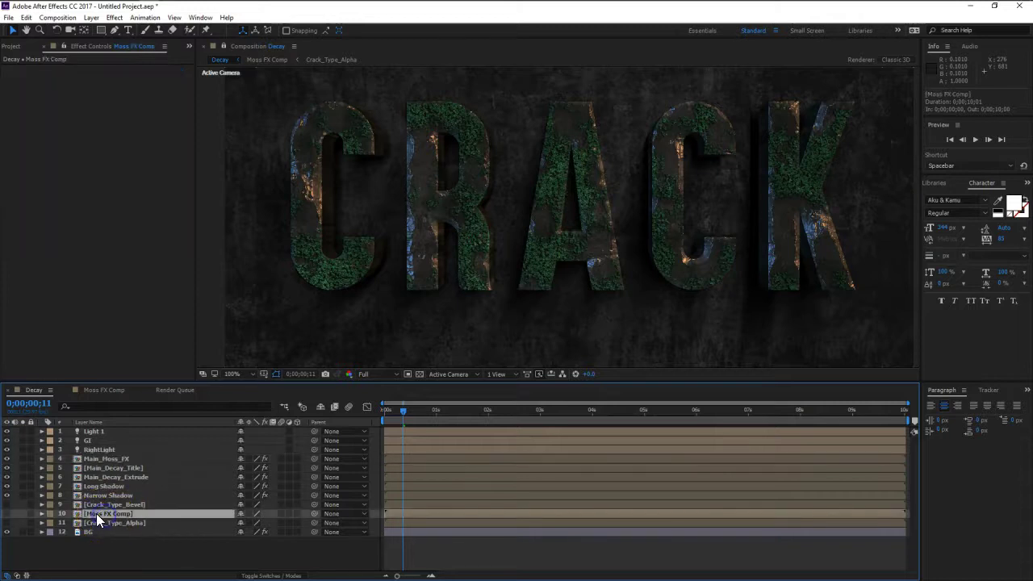
left_click(104, 504)
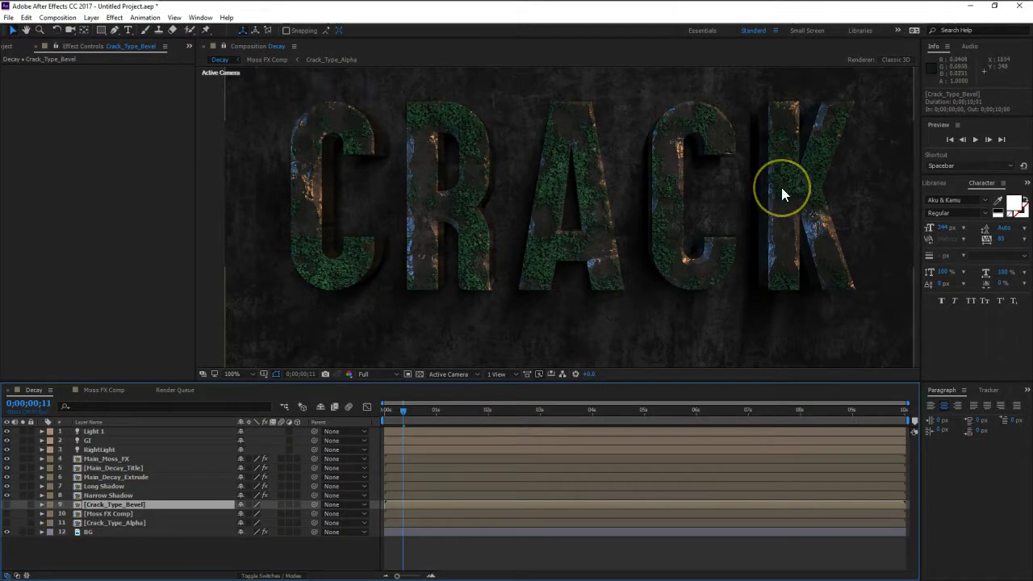
left_click(259, 376)
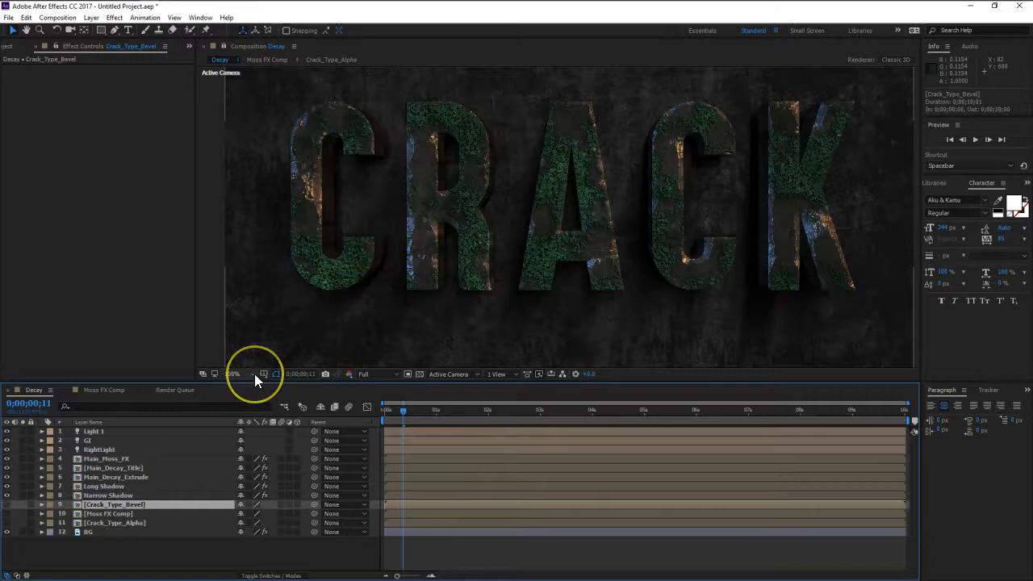
left_click(142, 505)
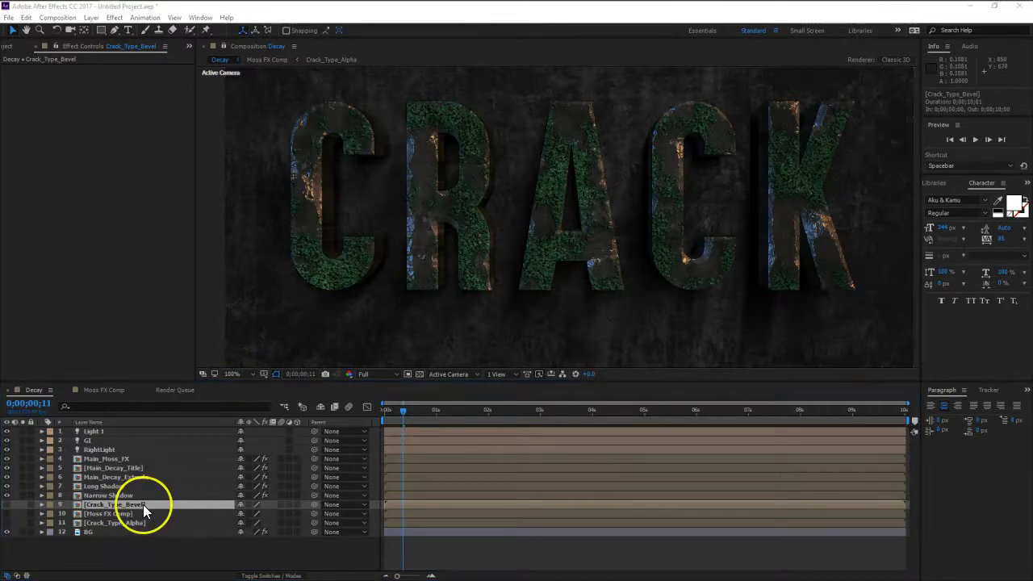
Open the Crack_Type_Bevel composition, examine its grayscale bevel map, and collapse the Inner Indent layer's properties.
double_click(143, 504)
left_click(321, 237)
scroll(503, 219, "down", 1)
scroll(504, 219, "up", 1)
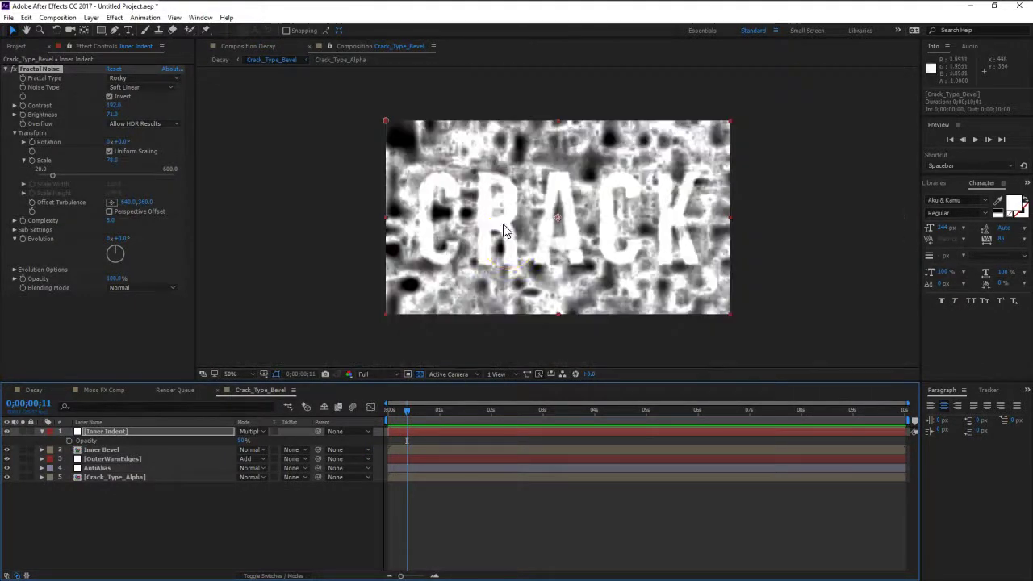
left_click(507, 231)
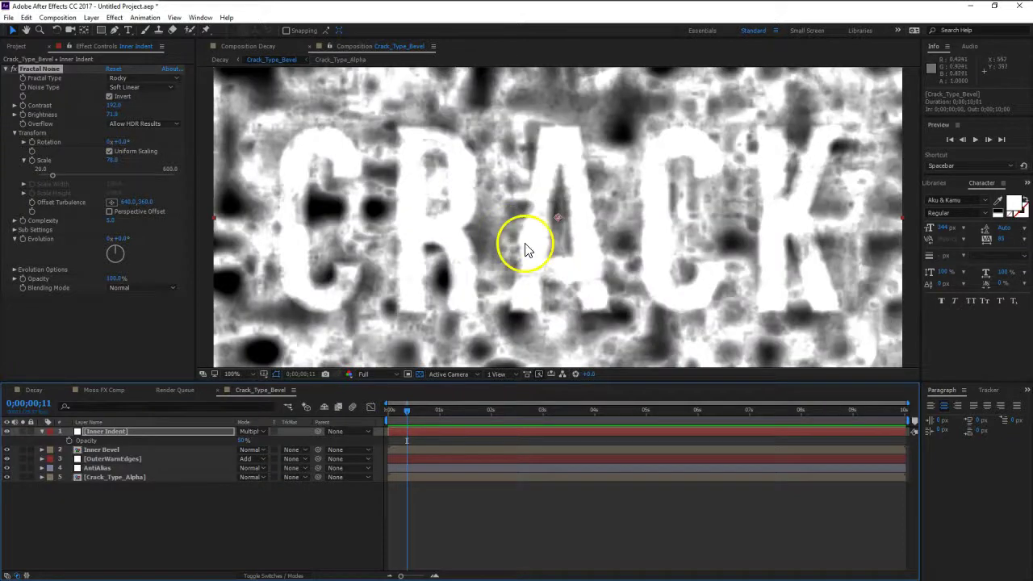
left_click(43, 433)
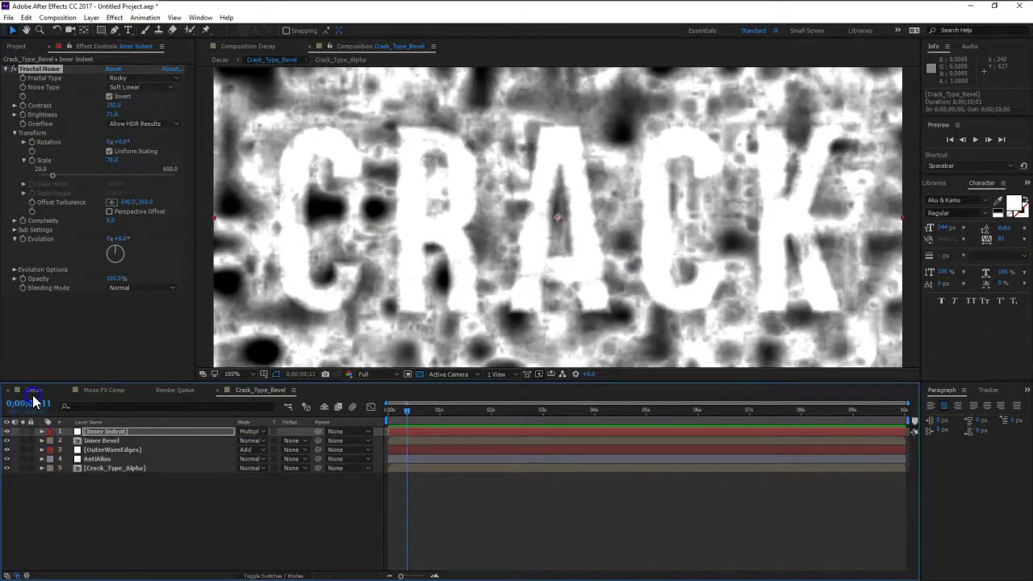
Compare the Crack_Type_Bevel map and the Moss FX Comp pattern with the lit title in the Decay composition.
left_click(34, 389)
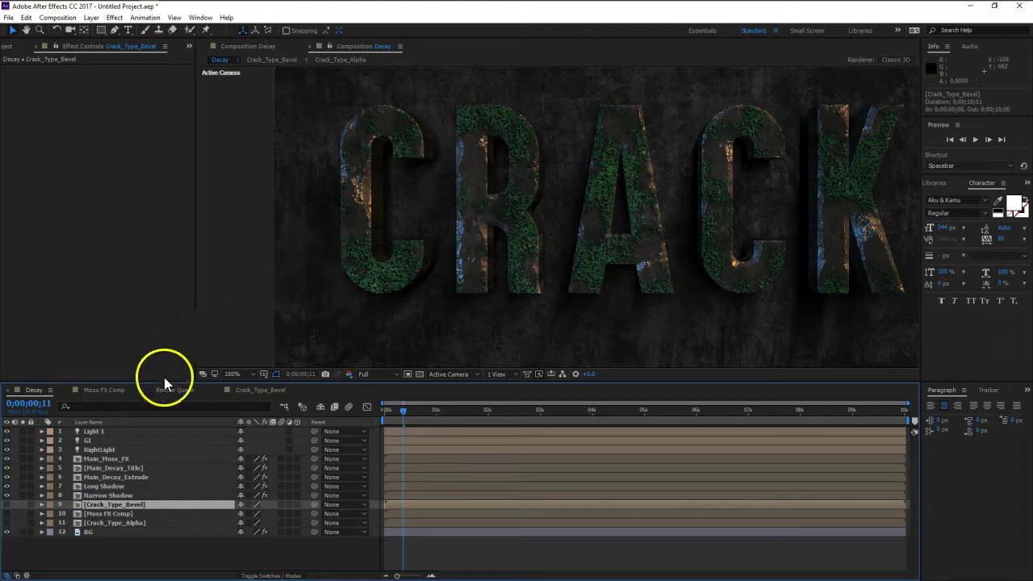
left_click(85, 393)
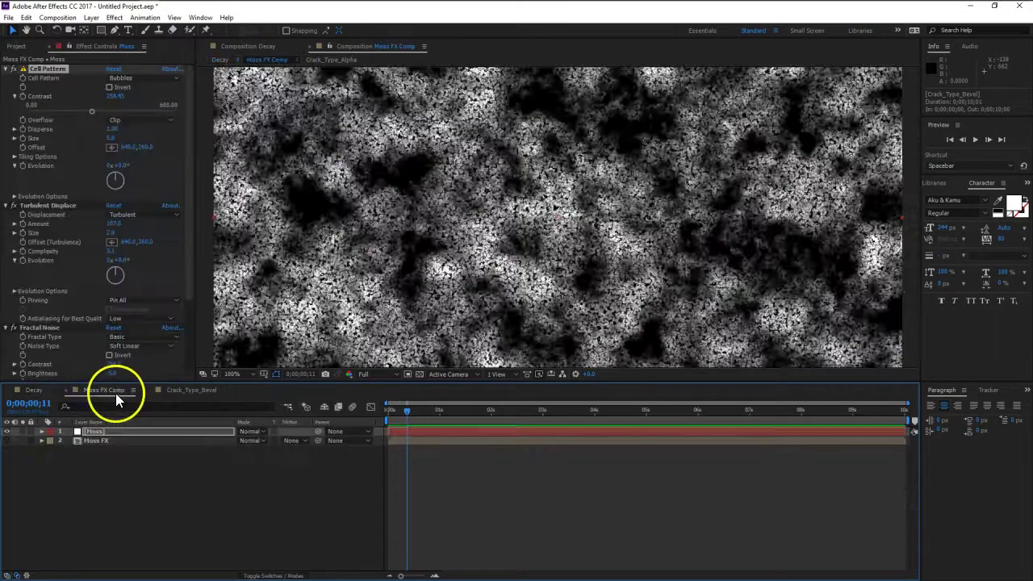
left_click(179, 389)
scroll(529, 227, "up", 2)
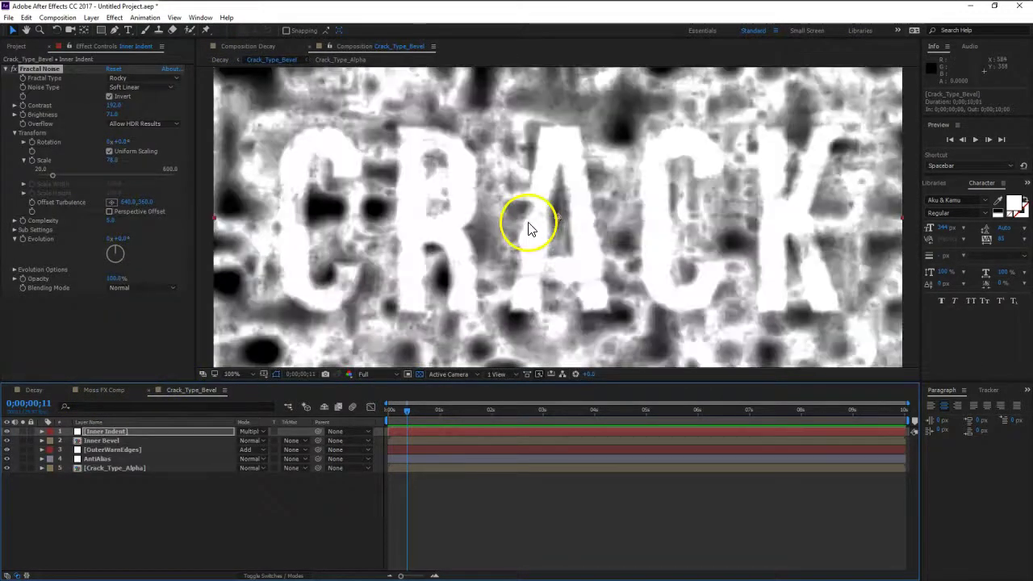
left_click(268, 480)
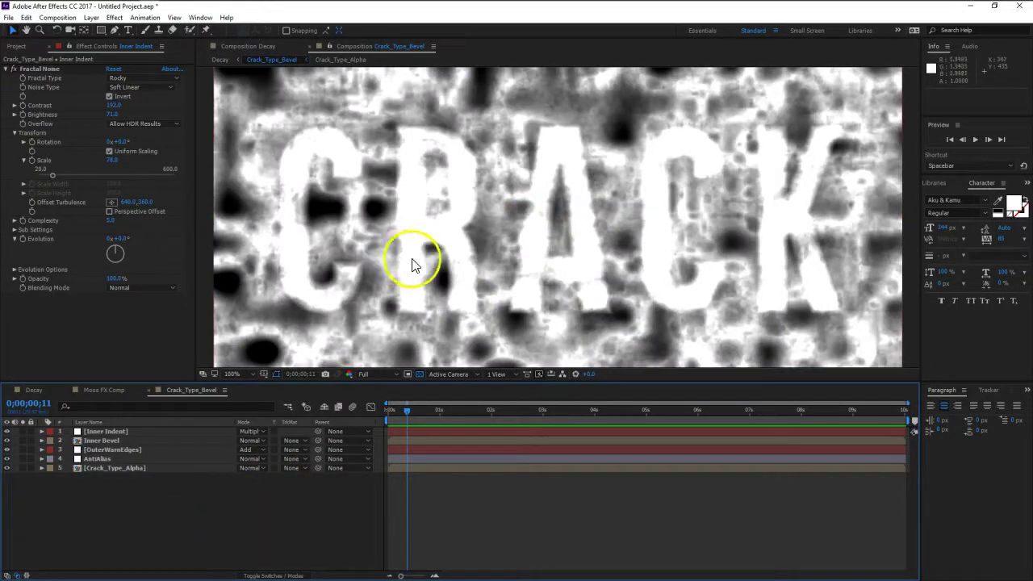
left_click(34, 391)
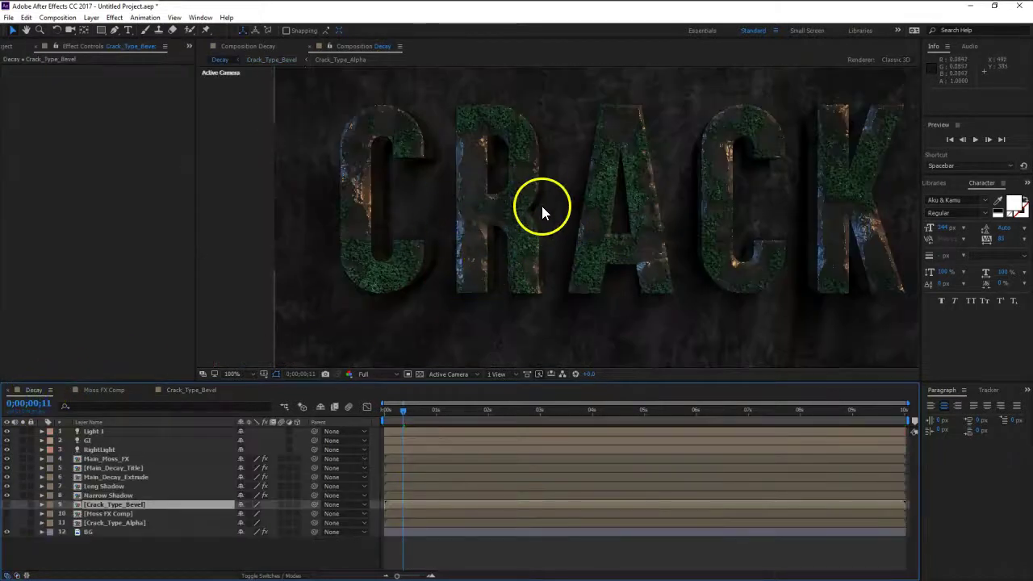
Create a white 1280 × 720 px solid named Crackes at the top of the Crack_Type_Bevel composition.
left_click(194, 391)
left_click(95, 20)
mouse_move(101, 28)
left_click(298, 42)
type("Inner Indent")
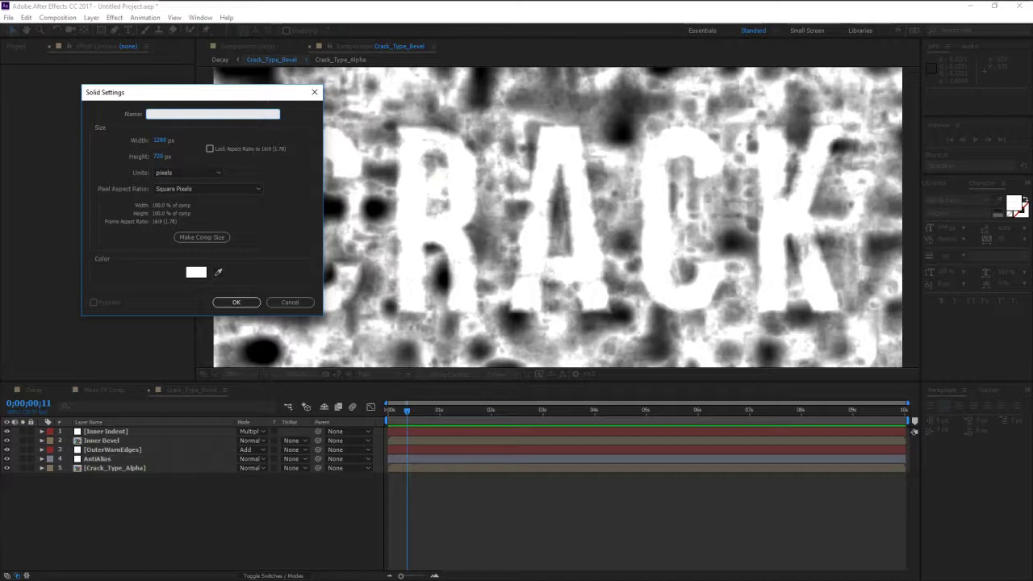
type("cks")
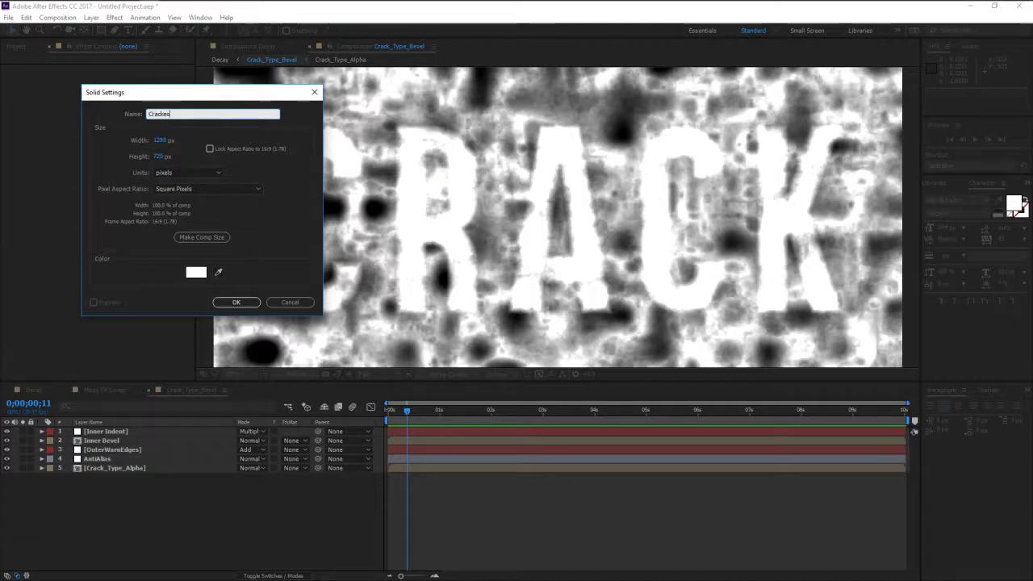
left_click(236, 301)
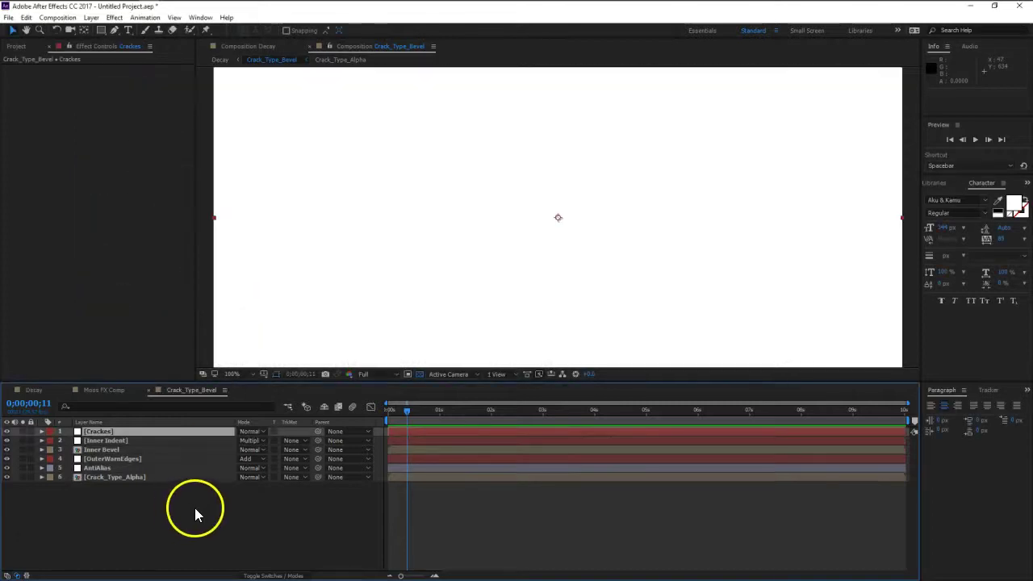
Apply the Cell Pattern effect to the Crackes solid.
scroll(589, 229, "down", 1)
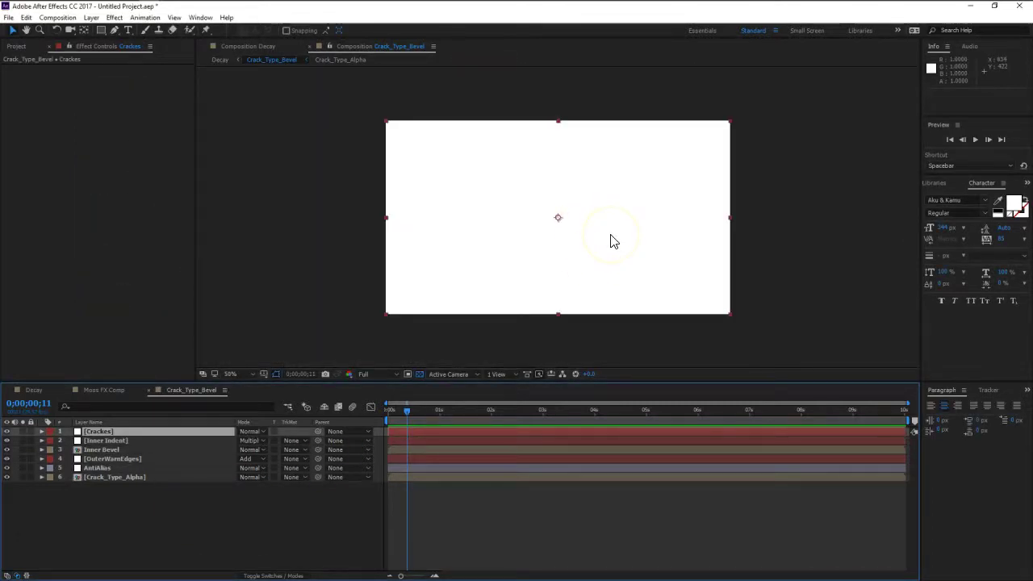
key("ctrl+space")
type("cel")
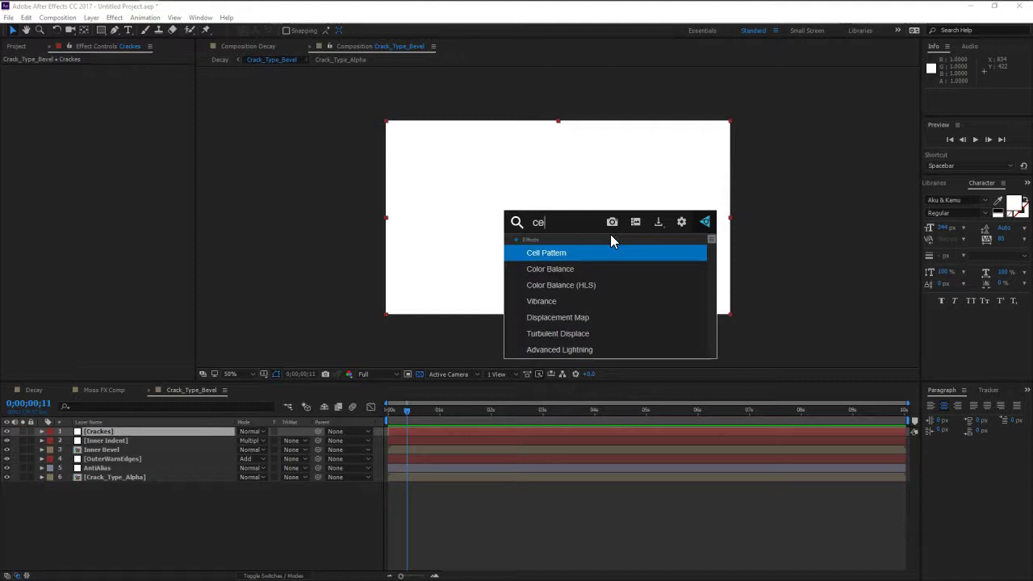
left_click(607, 257)
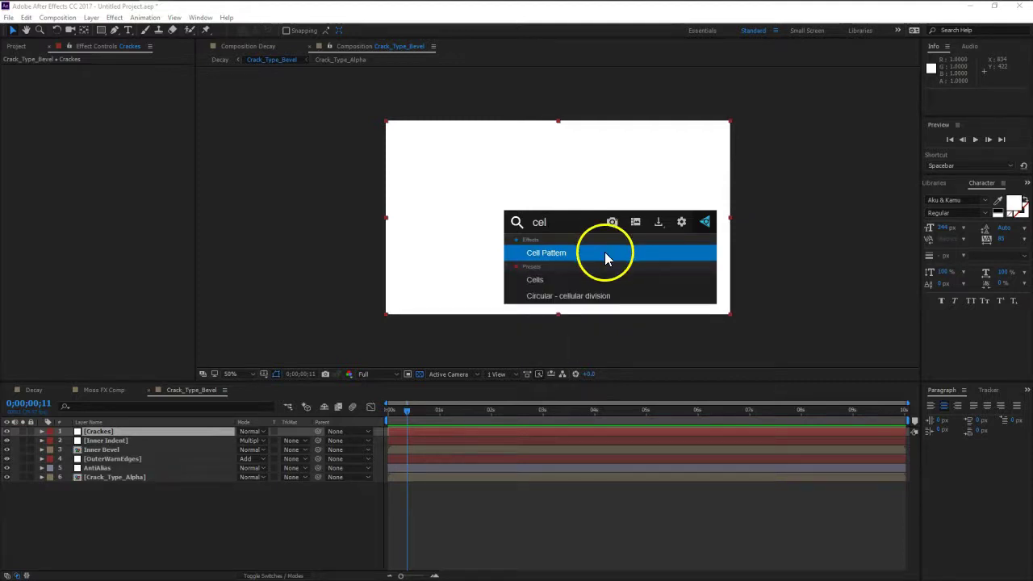
key("period")
key("period")
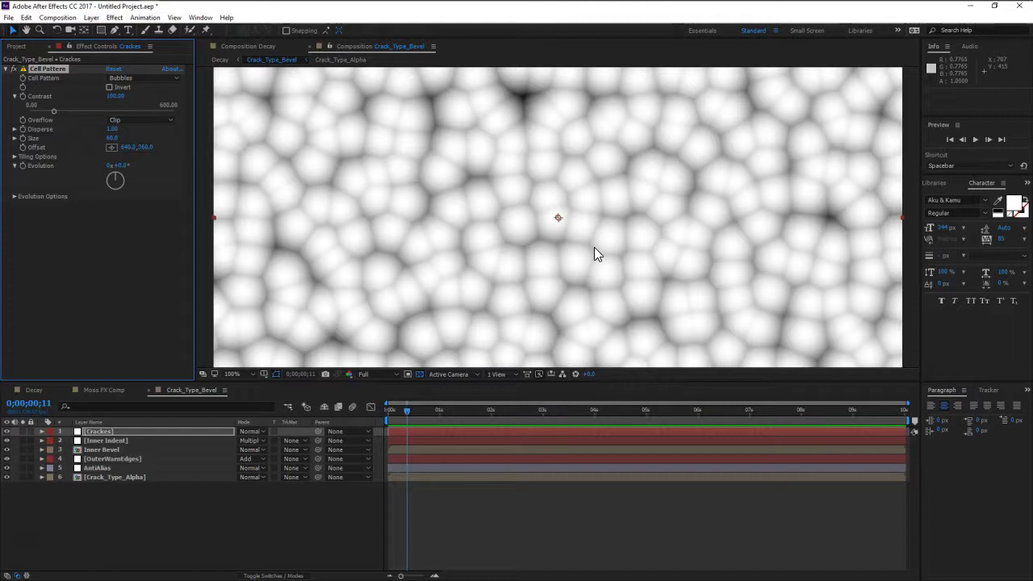
Examine the cell pattern's light and dark areas in Crack_Type_Bevel and how they shape the title's surface in Decay.
left_click(506, 310)
scroll(494, 295, "down", 1)
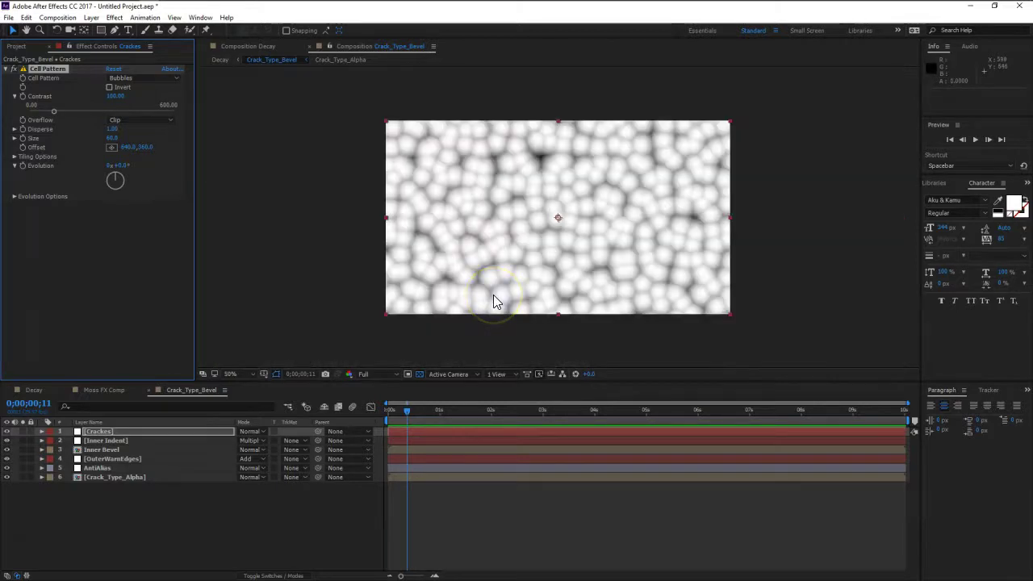
left_click(343, 190)
left_click(461, 305)
left_click(491, 266)
left_click(497, 246)
scroll(501, 231, "up", 1)
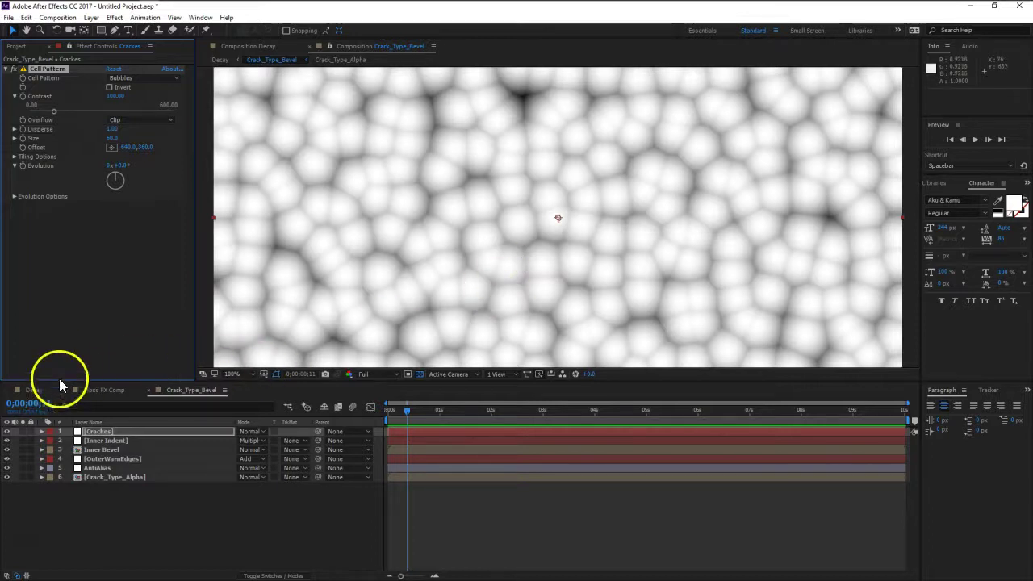
left_click(36, 390)
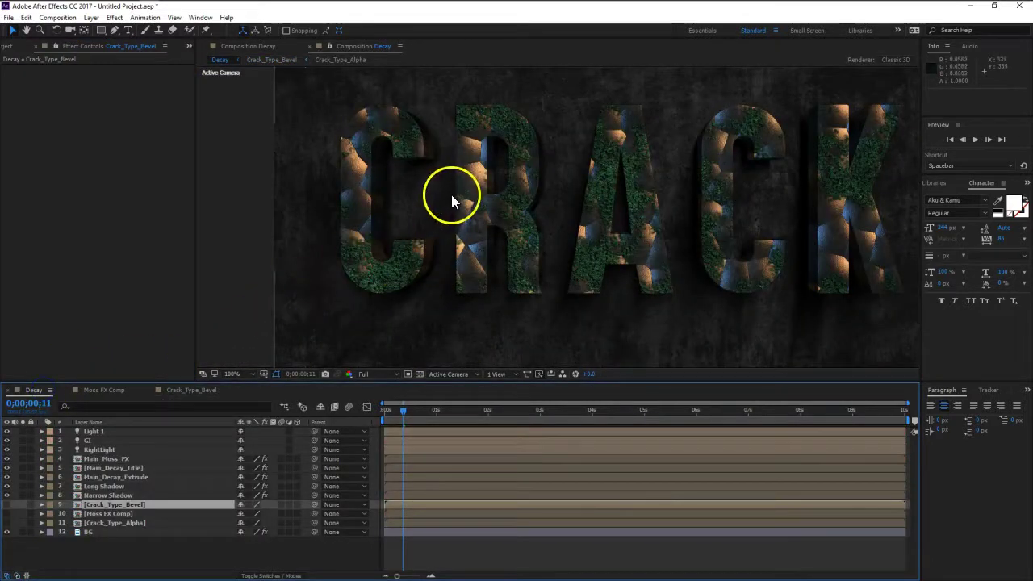
left_click(192, 390)
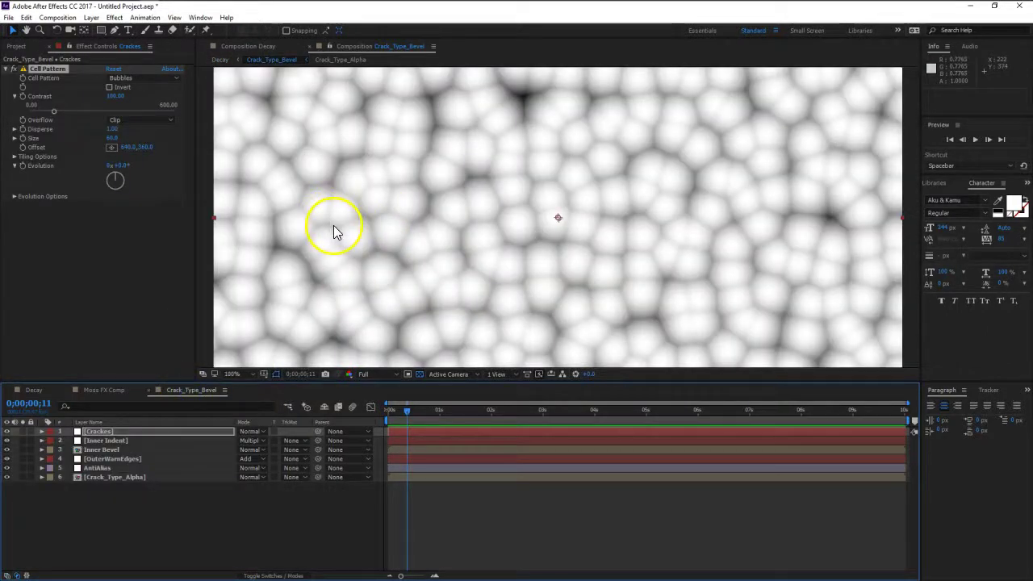
left_click(33, 390)
scroll(432, 241, "up", 2)
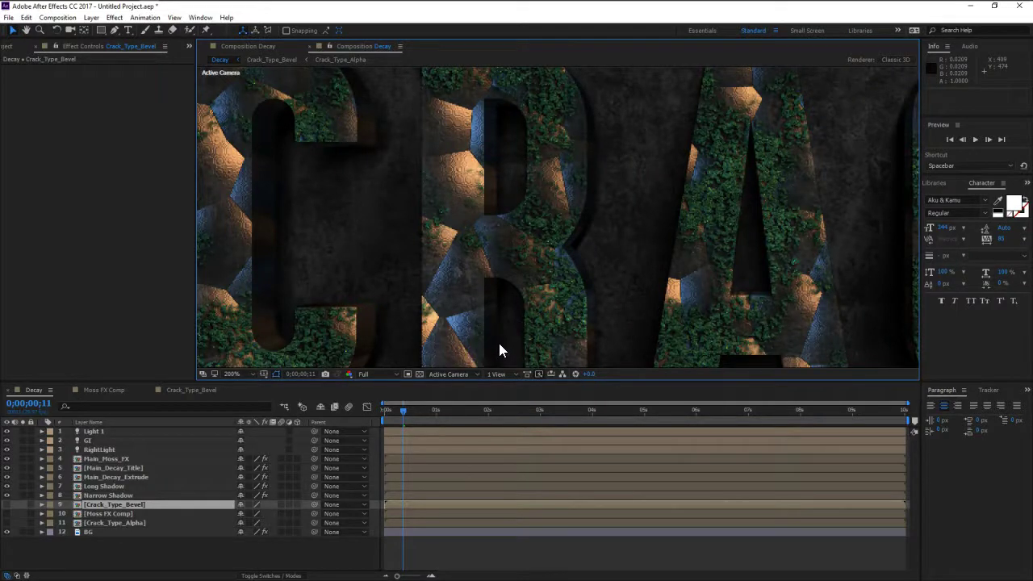
left_click(193, 389)
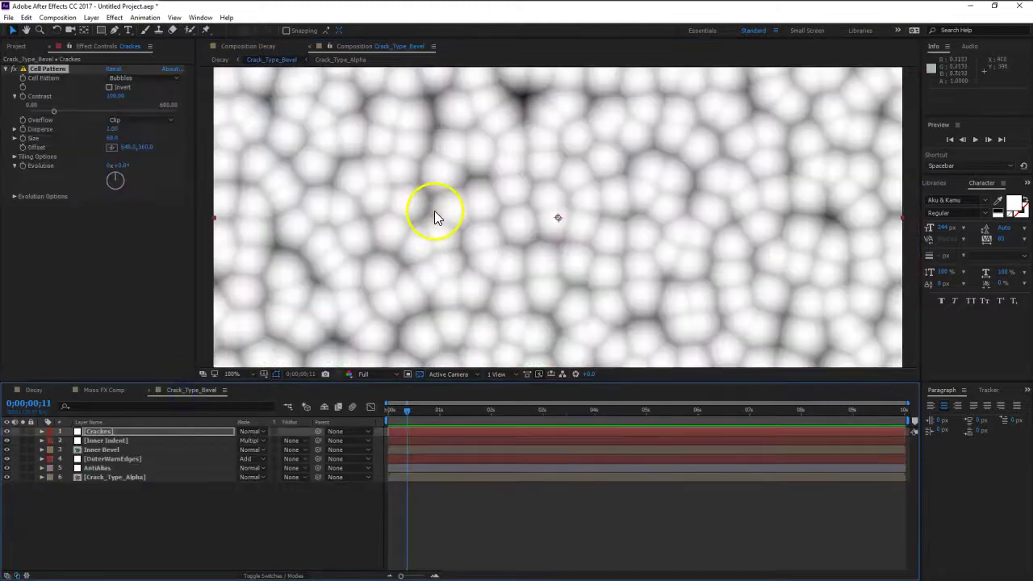
Set the Cell Pattern's Contrast to 316.85 and its Disperse to 1.50.
left_click_drag(47, 118, 106, 117)
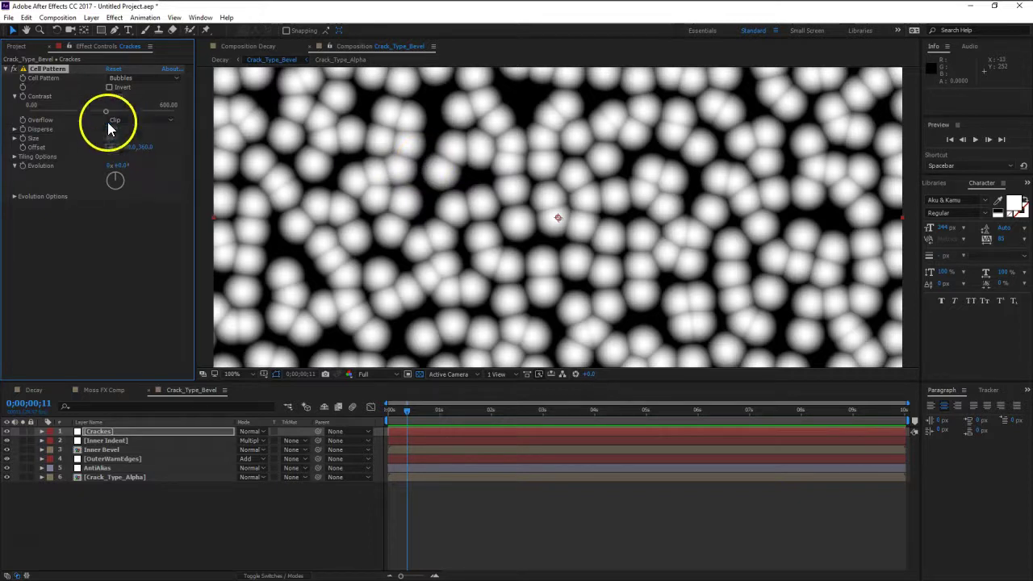
left_click_drag(111, 129, 904, 150)
Try the Soft Clamp and Wrap Back overflow options on the Cell Pattern, and return Overflow to Clip.
left_click(149, 119)
left_click(145, 143)
left_click(141, 119)
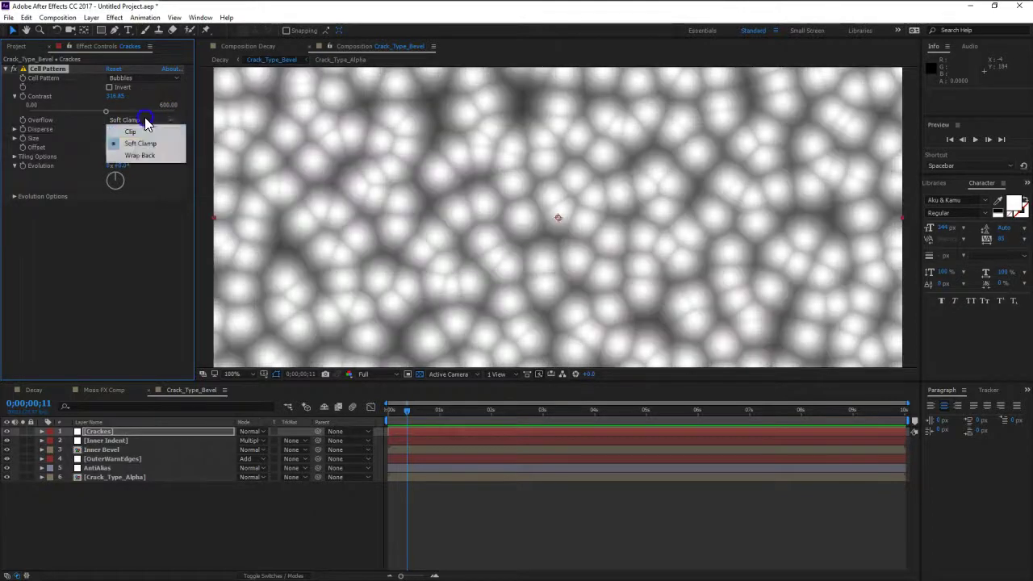
left_click(149, 156)
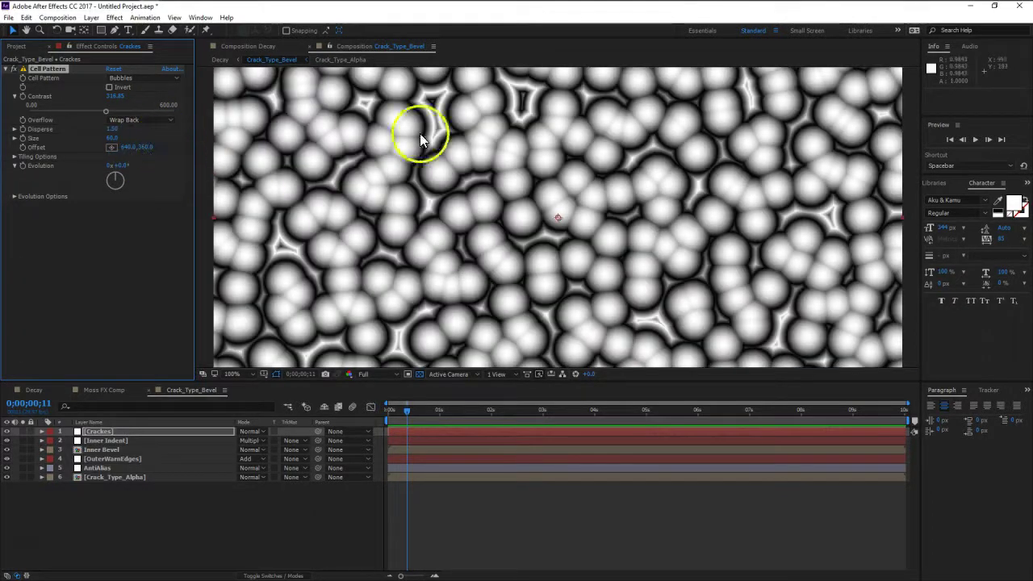
left_click(141, 119)
left_click(135, 131)
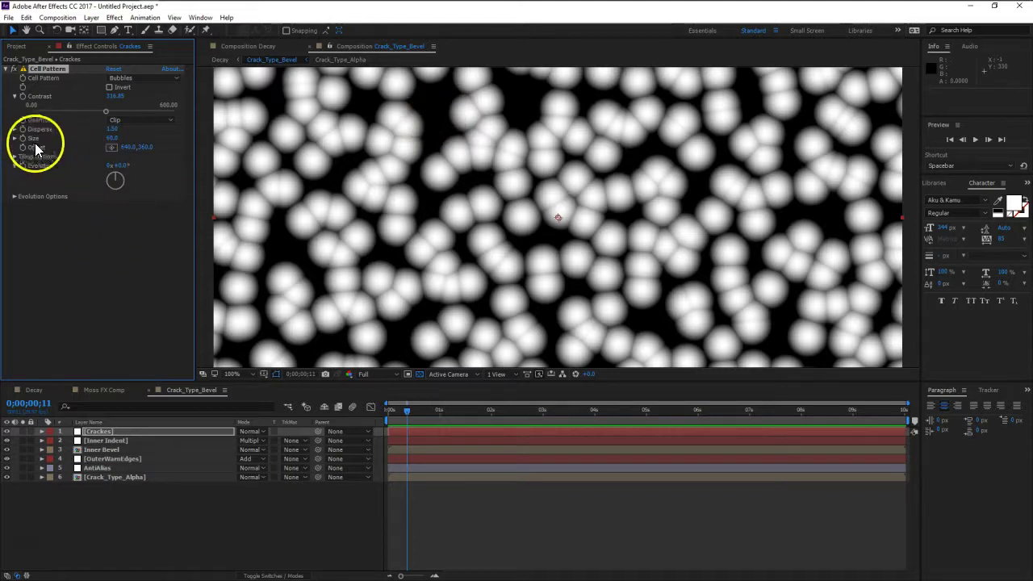
Set the Cell Pattern's Size to 4.
left_click(111, 138)
type("4")
key("Return")
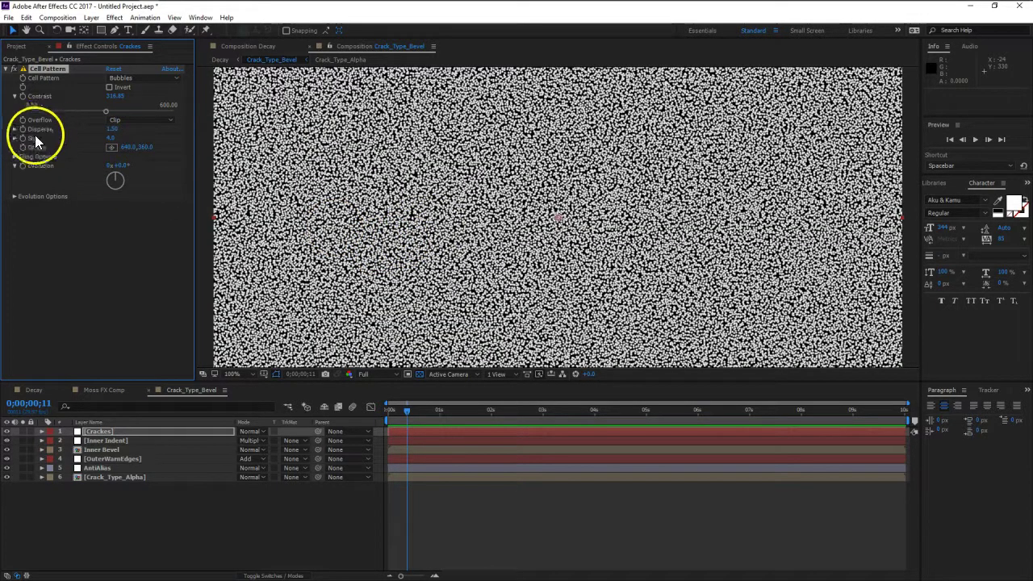
Apply the Turbulent Displace effect to the Crackes layer below its Cell Pattern.
left_click(124, 433)
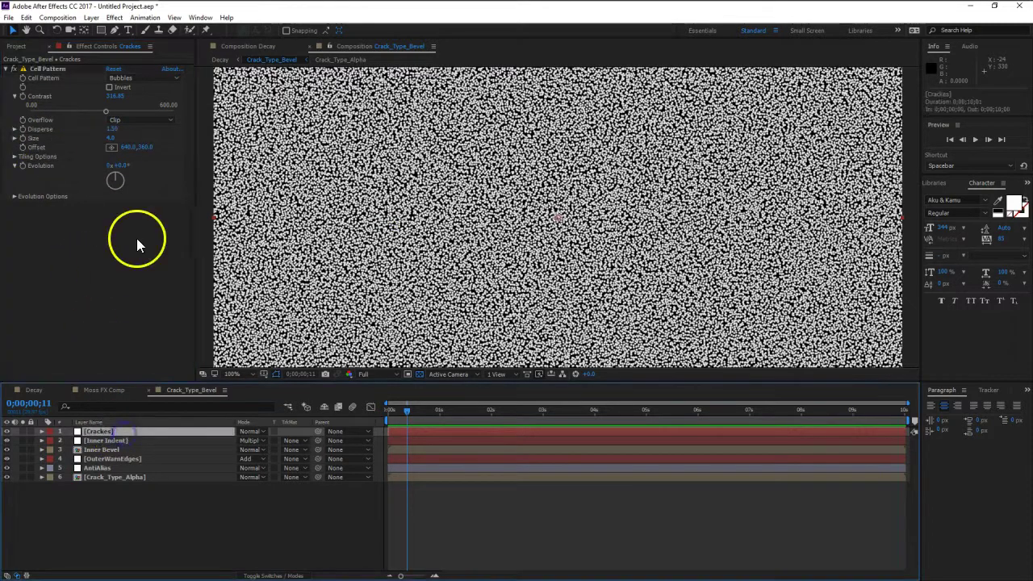
key("ctrl+space")
type("turb")
key("Return")
left_click(91, 148)
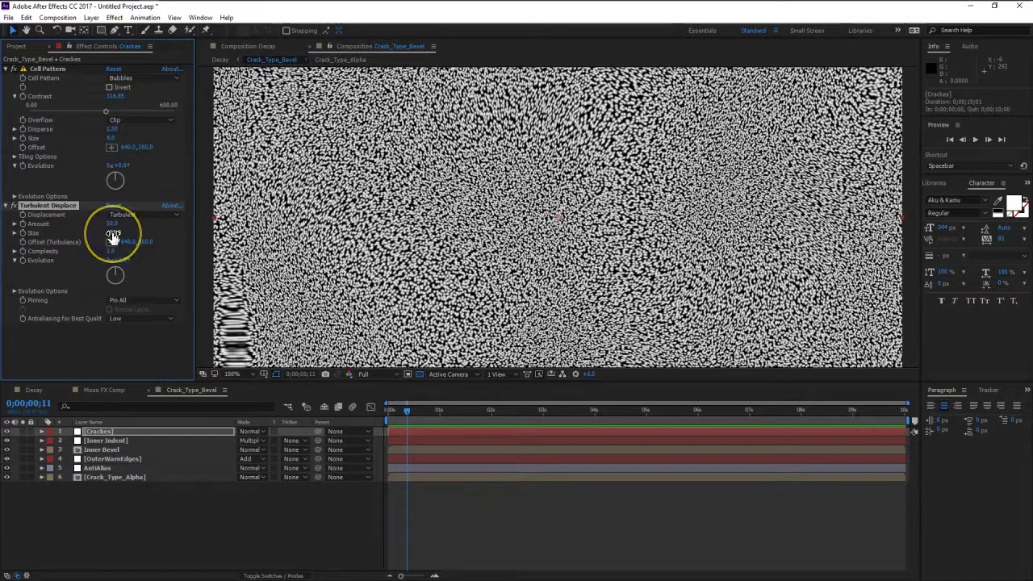
left_click(460, 167)
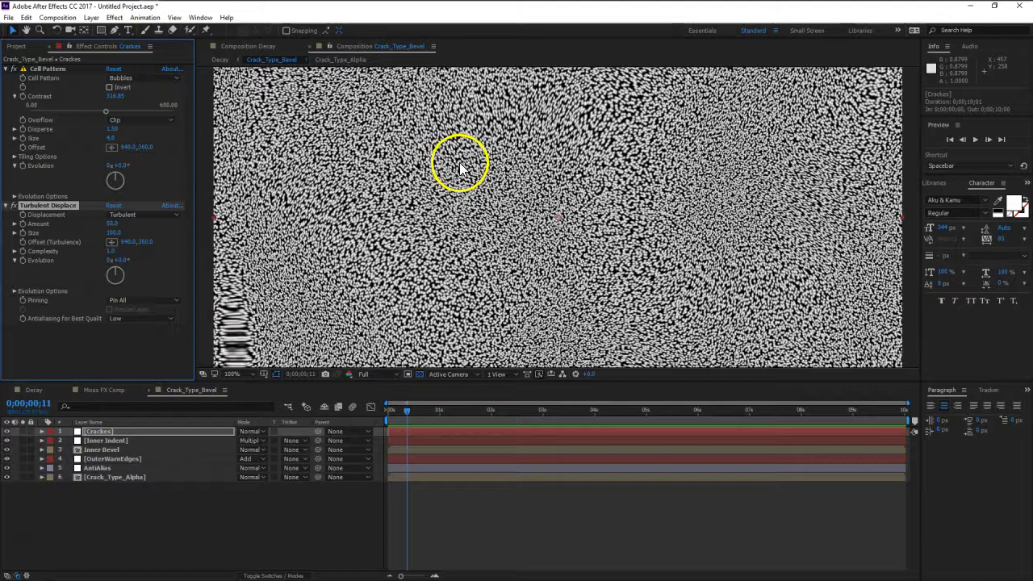
Set the Turbulent Displace on Crackes to Size 2, Amount 66 and Complexity 4.5.
left_click(113, 233)
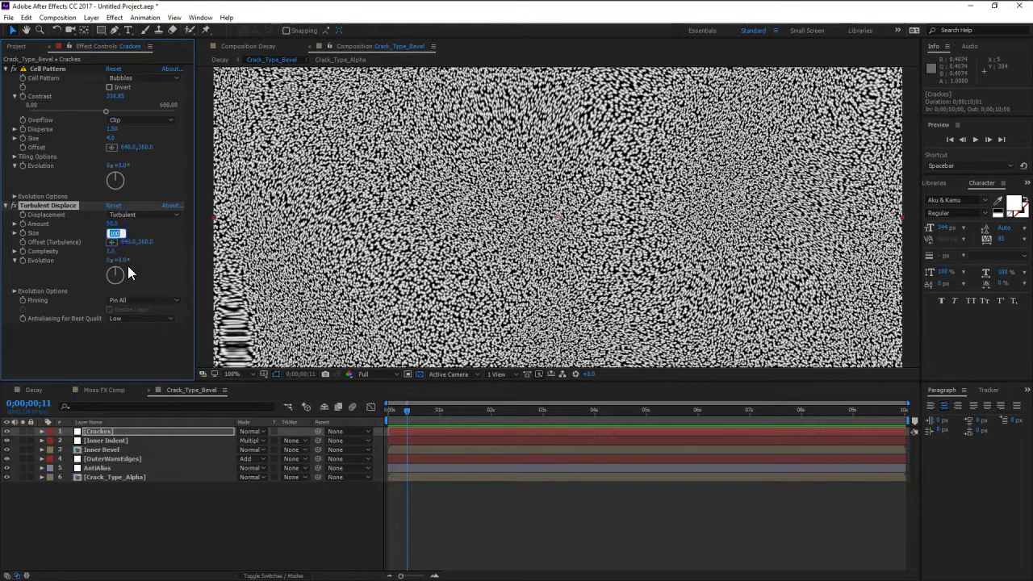
type("2")
key("Return")
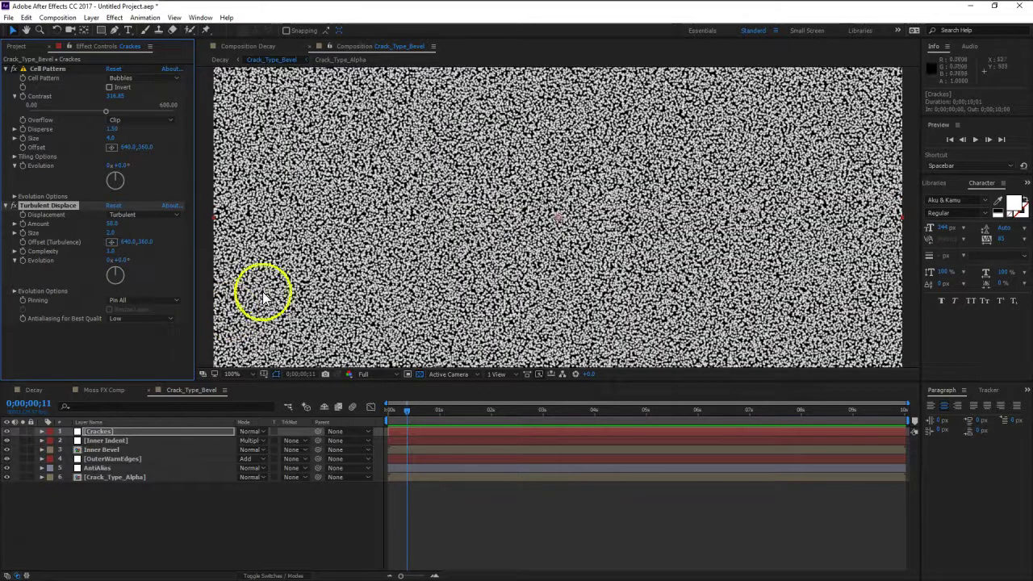
scroll(383, 297, "up", 4)
scroll(382, 297, "down", 2)
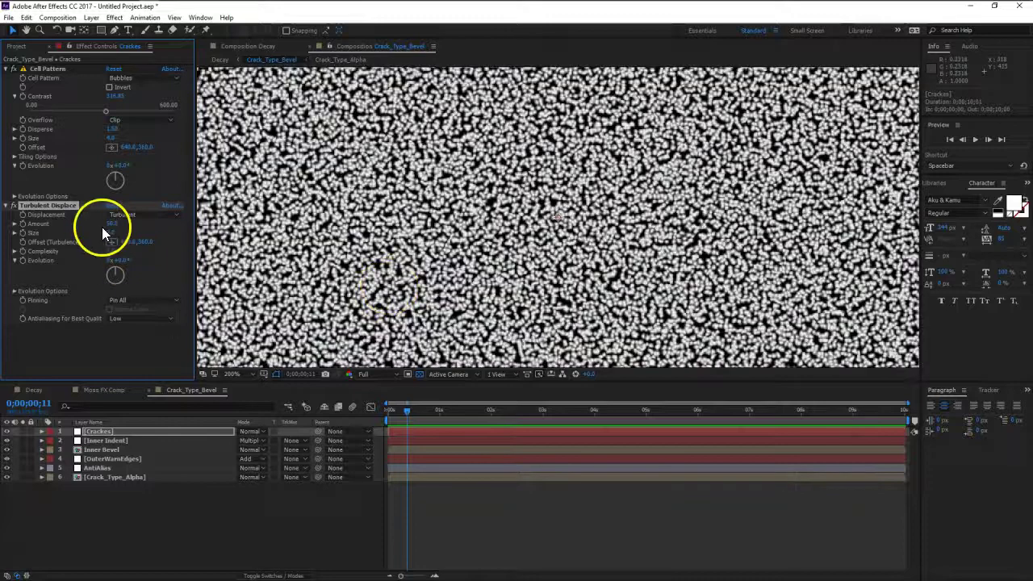
left_click_drag(113, 224, 186, 253)
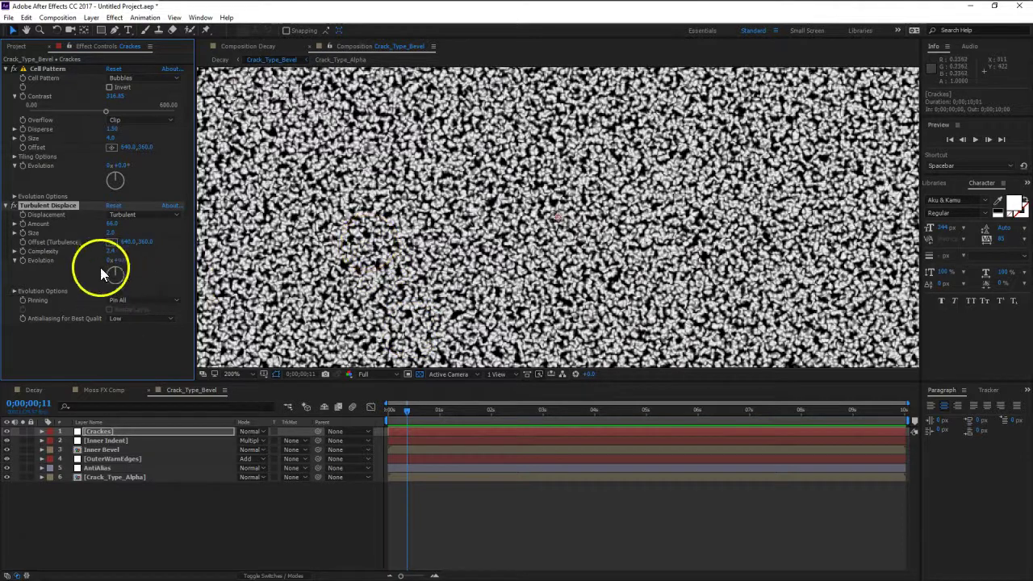
left_click_drag(110, 252, 227, 255)
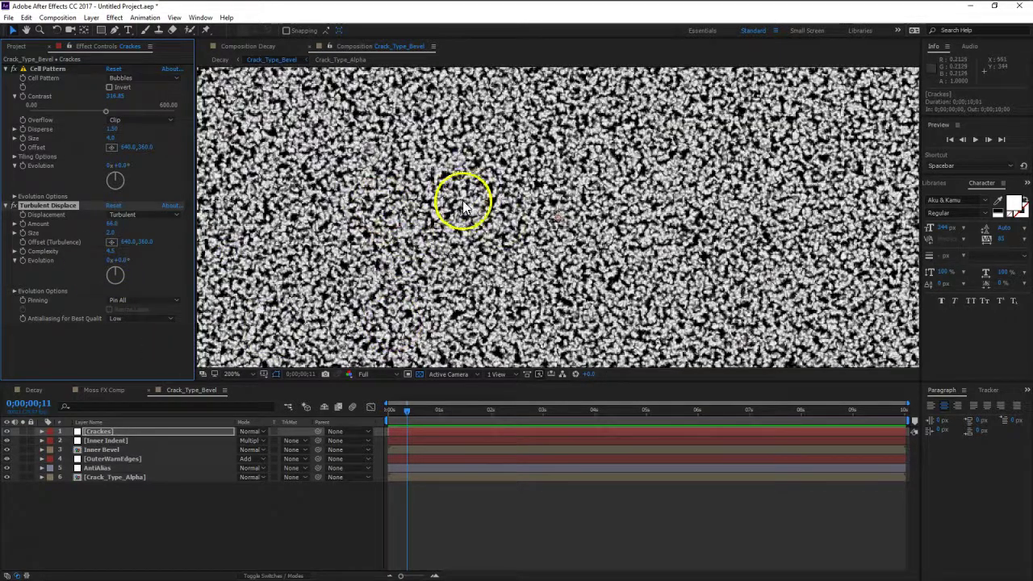
Lower the Cell Pattern's Contrast on Crackes to 206.74.
left_click_drag(107, 114, 79, 112)
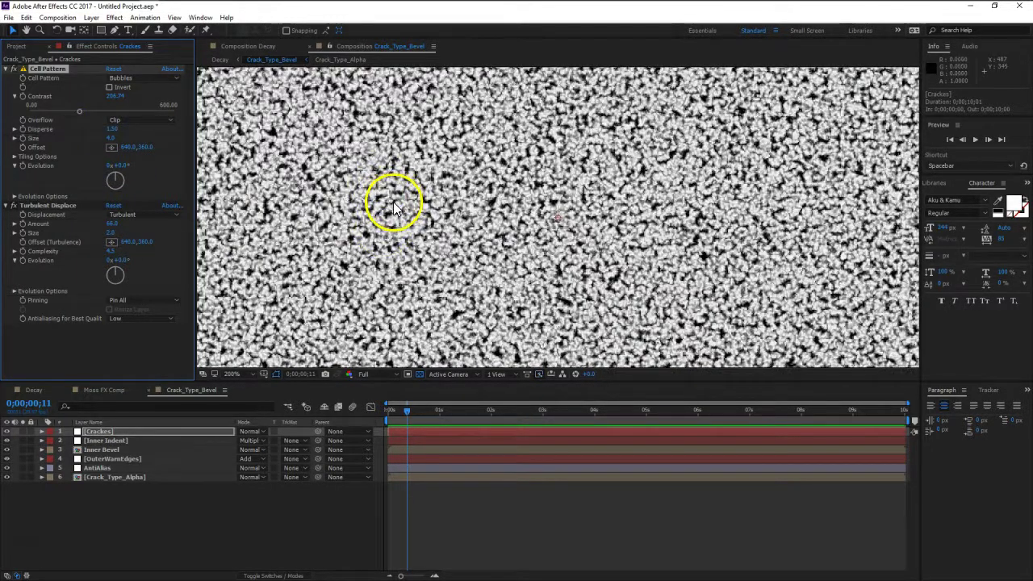
Switch the Cell Pattern on Crackes to Tubular and raise its Contrast to 582.02.
left_click_drag(80, 114, 122, 111)
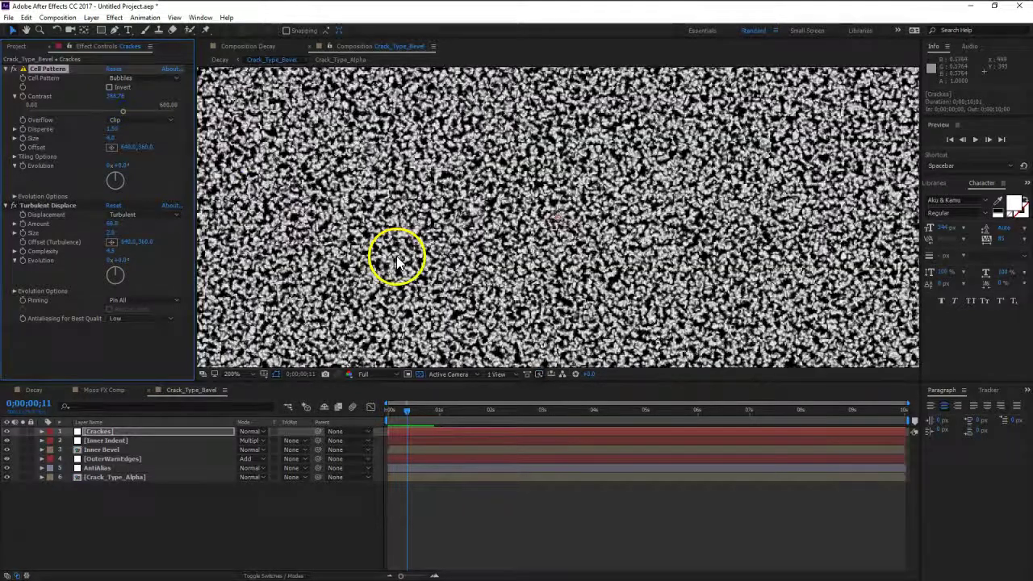
left_click(129, 79)
left_click(154, 224)
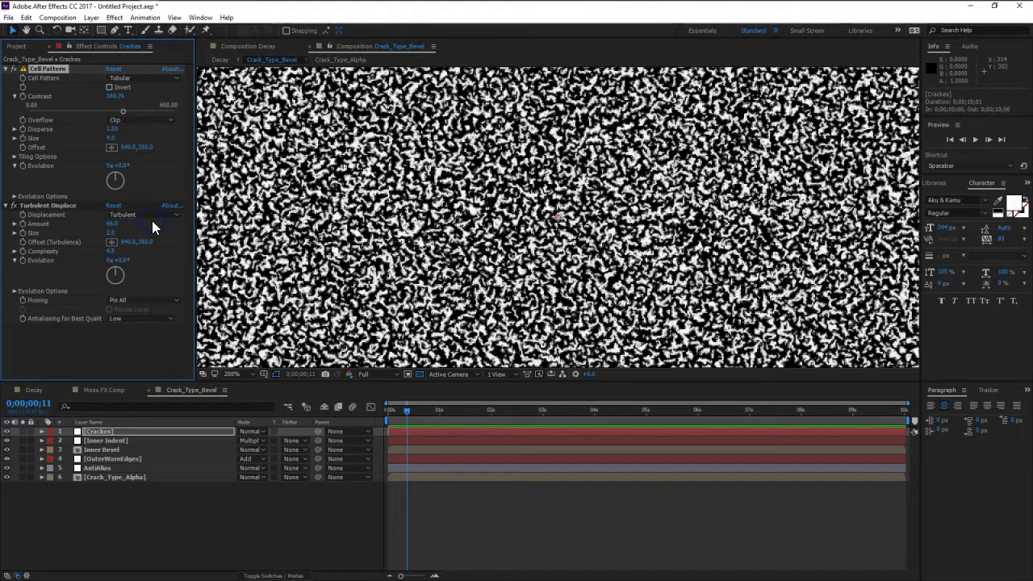
left_click_drag(119, 117, 169, 110)
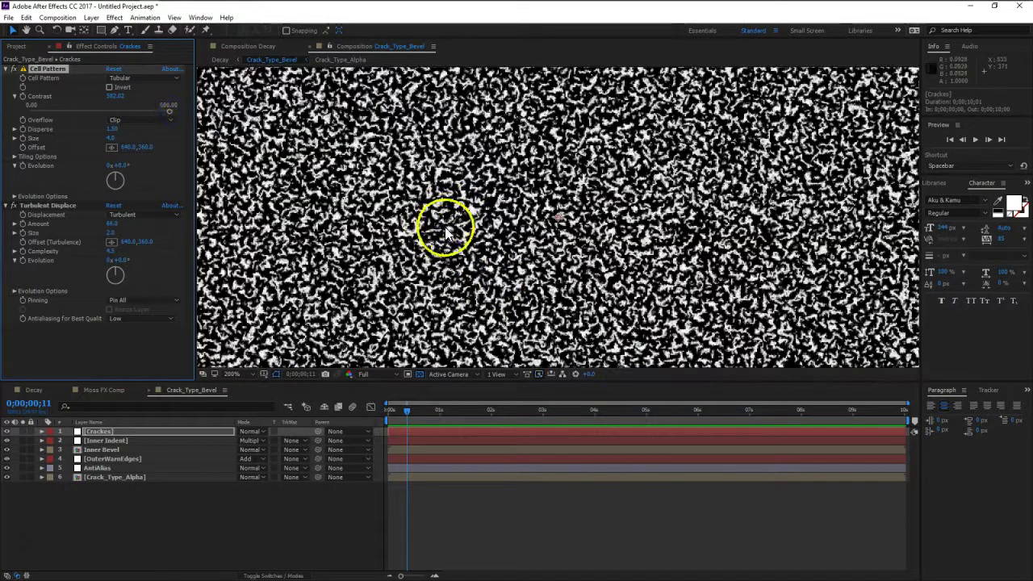
Set the Cell Pattern's Size to 2 and lower the Turbulent Displace Amount to 23 on Crackes.
left_click(113, 139)
type("2")
key("Return")
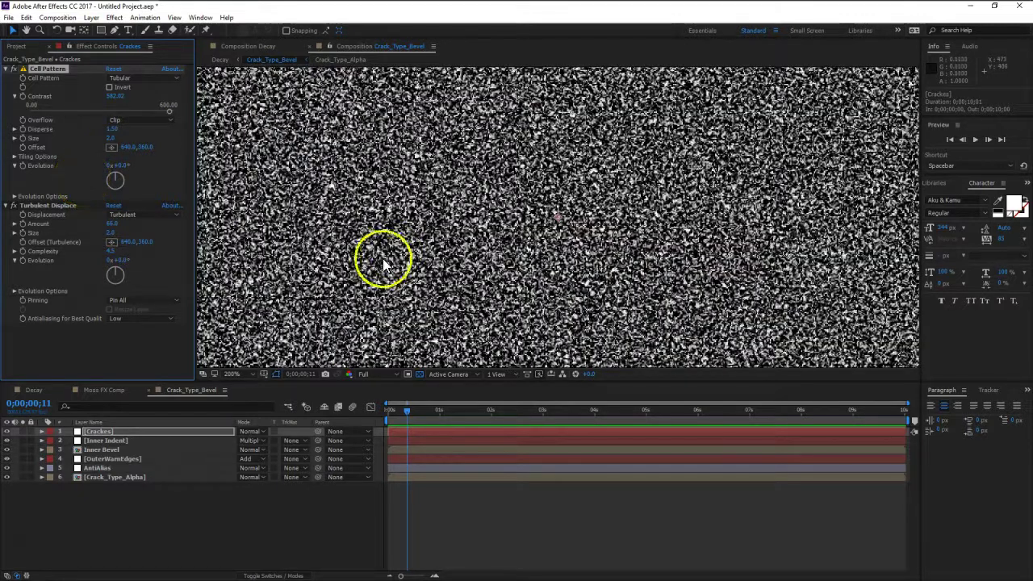
left_click_drag(112, 224, 93, 224)
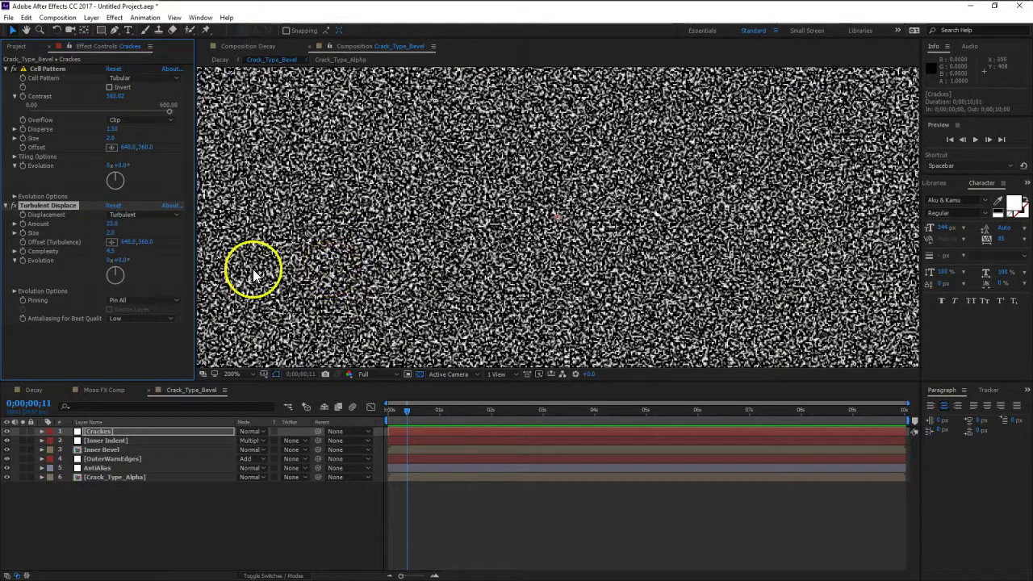
scroll(506, 243, "down", 2)
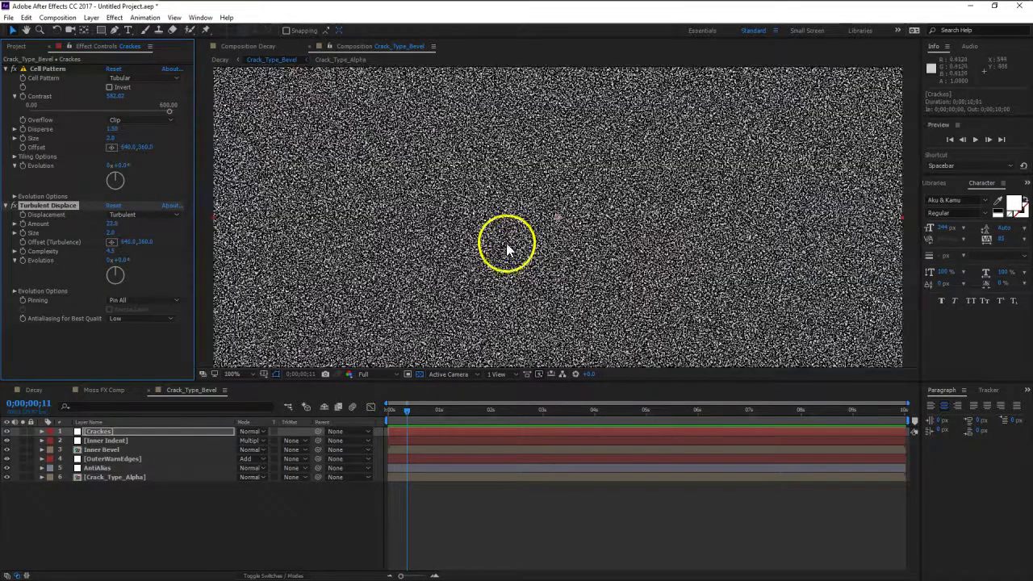
scroll(506, 244, "up", 2)
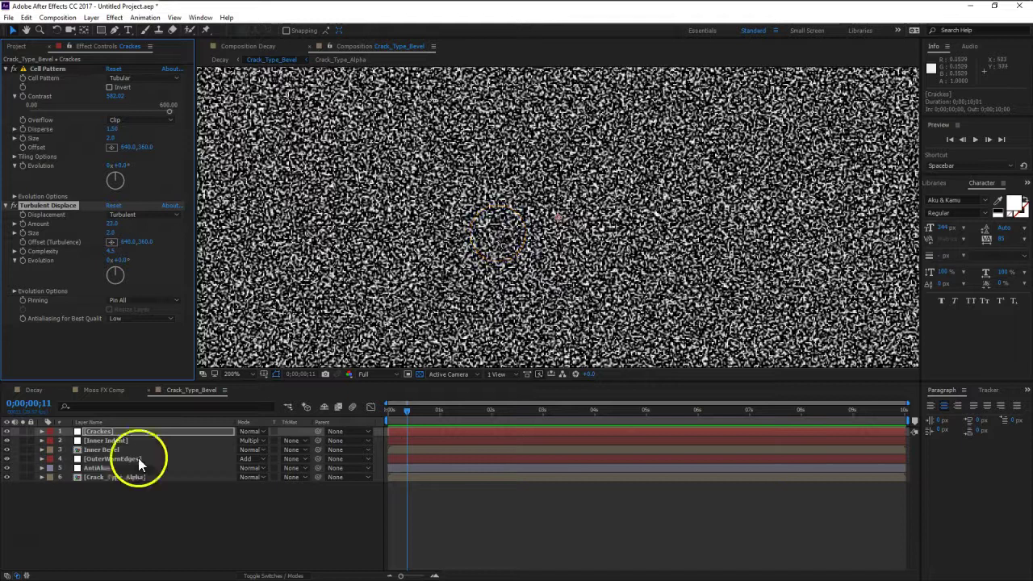
Change the Cell Pattern type on the Crackes layer to Crystals HQ.
left_click(114, 431)
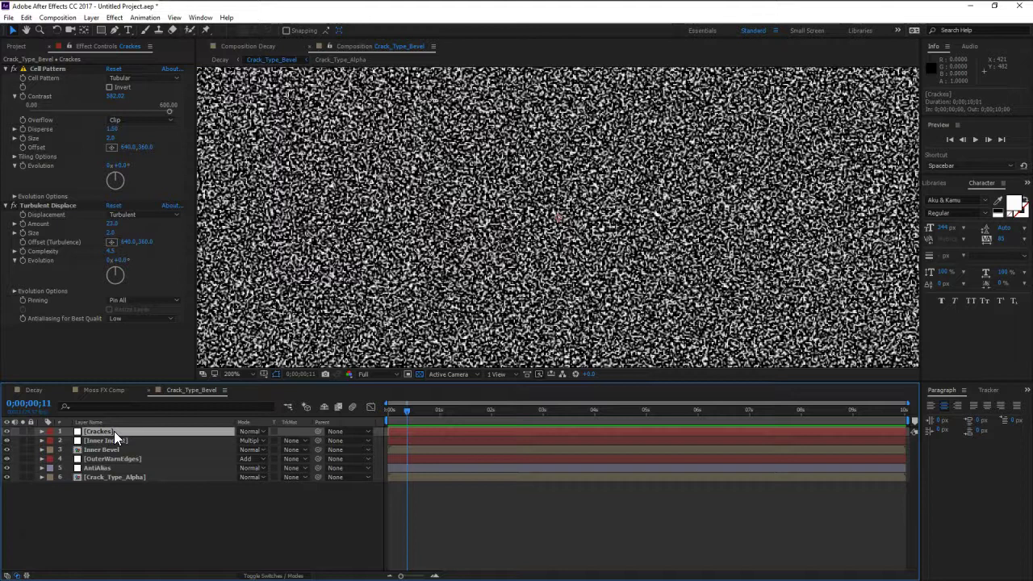
left_click(134, 85)
left_click(155, 167)
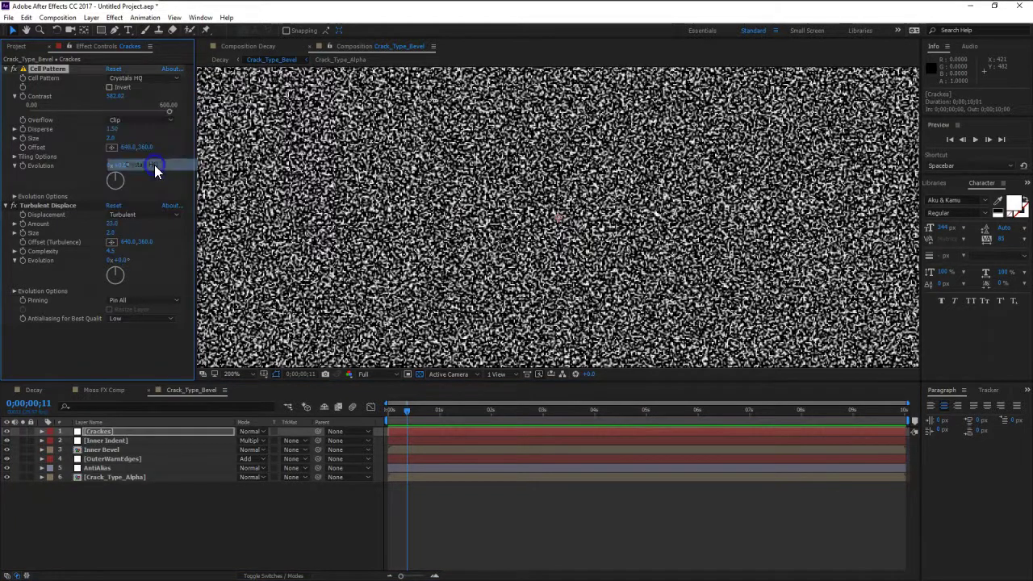
key("Return")
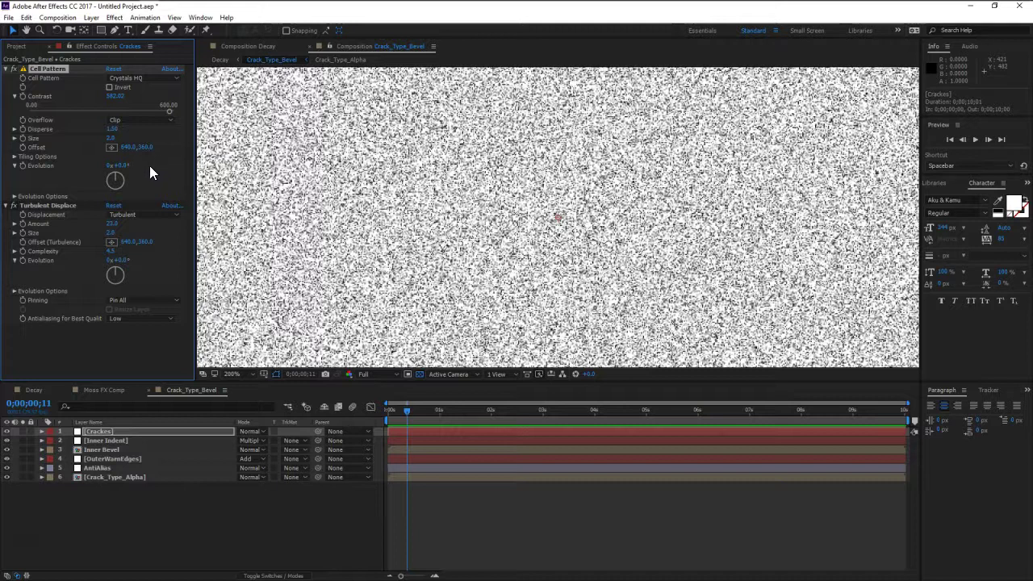
Turn off the Turbulent Displace effect on Crackes and set the Cell Pattern's Contrast to 2000.
left_click_drag(168, 110, 87, 117)
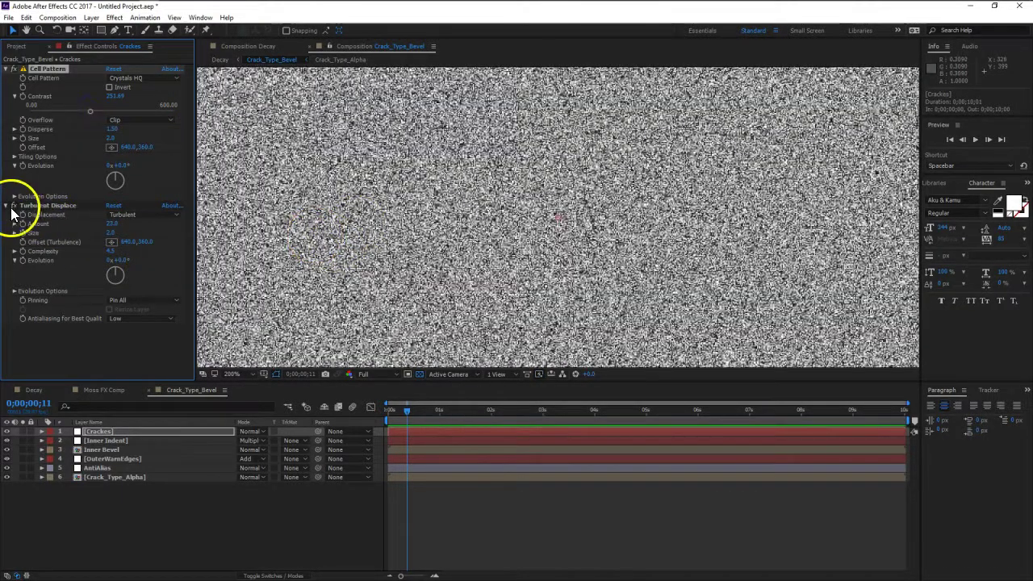
left_click(14, 207)
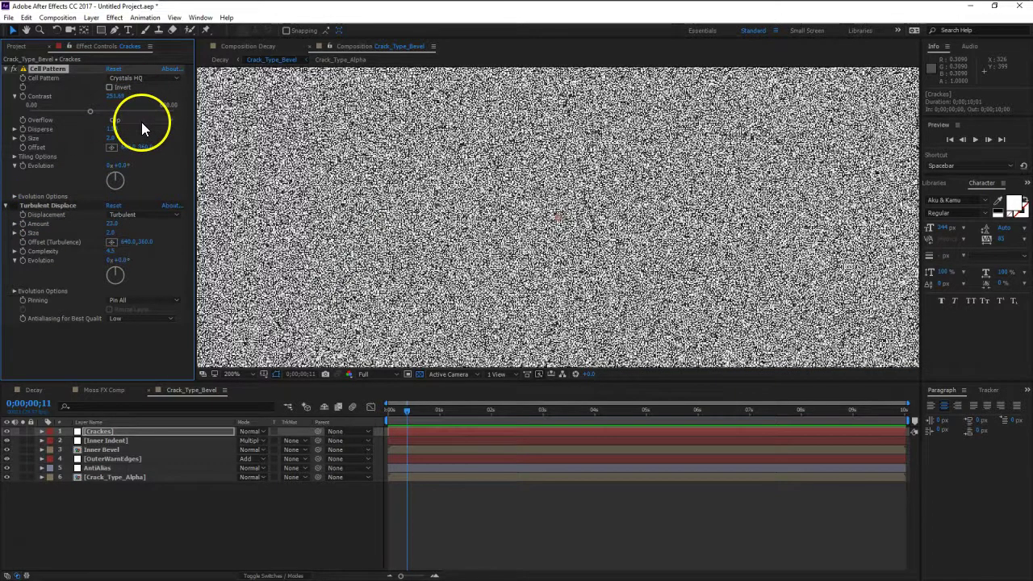
left_click(115, 96)
type("2000")
key("Return")
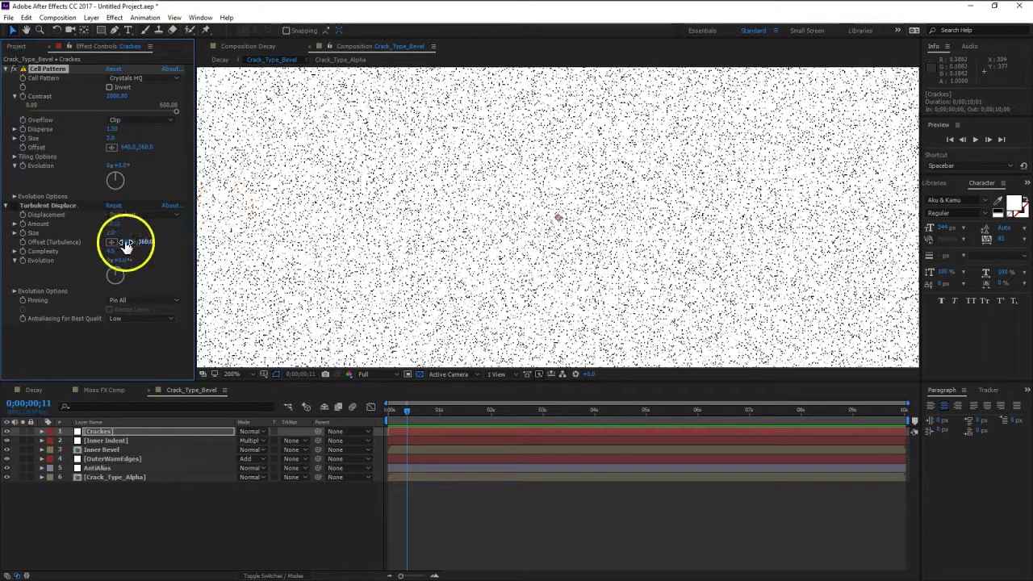
Set the Cell Pattern's Disperse to 1 and enlarge its Size to 32.
left_click(115, 130)
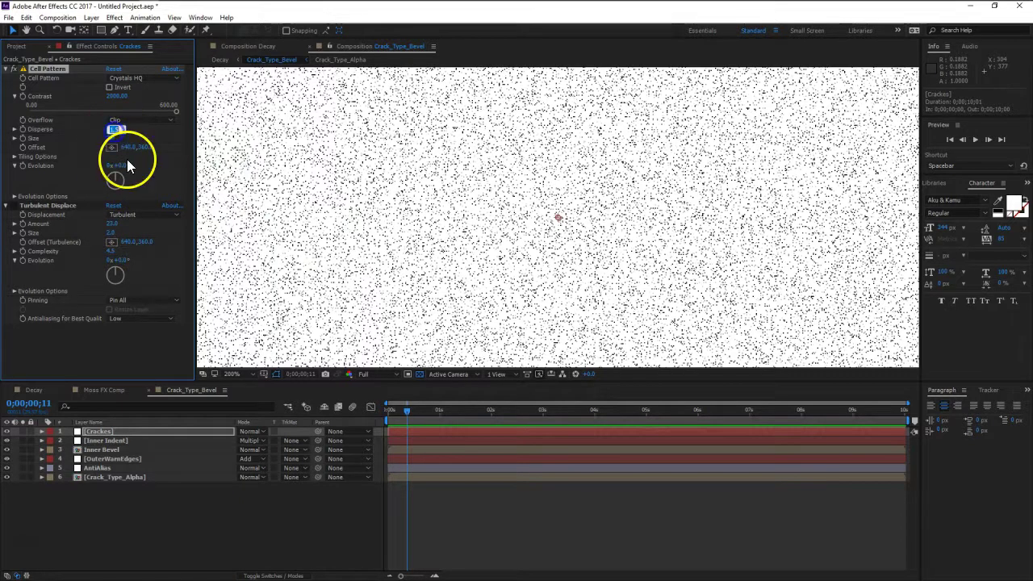
type("1")
key("Return")
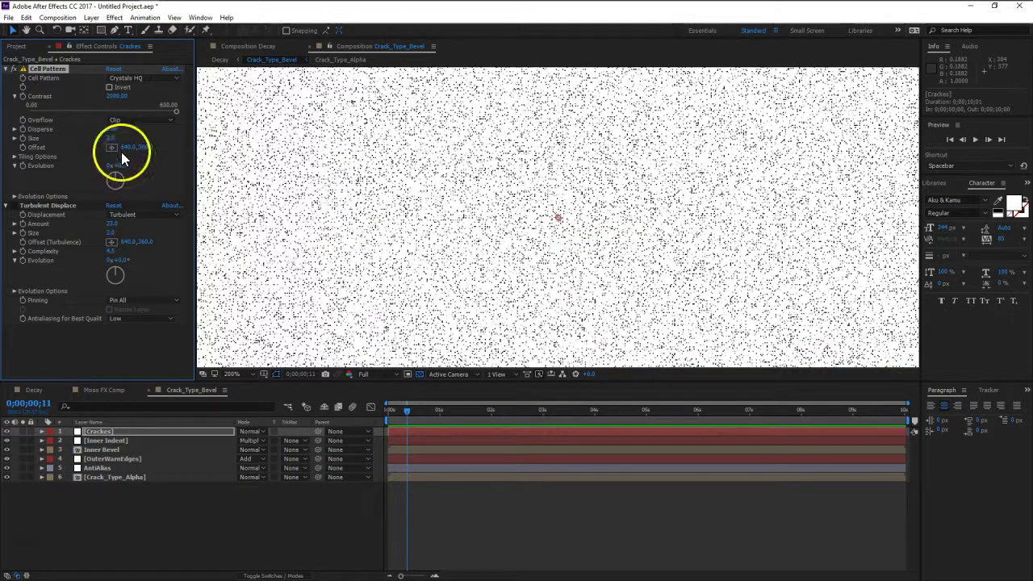
mouse_move(109, 142)
left_mouse_down()
mouse_move(152, 138)
mouse_move(111, 141)
left_mouse_up()
scroll(576, 223, "down", 2)
left_click(482, 215)
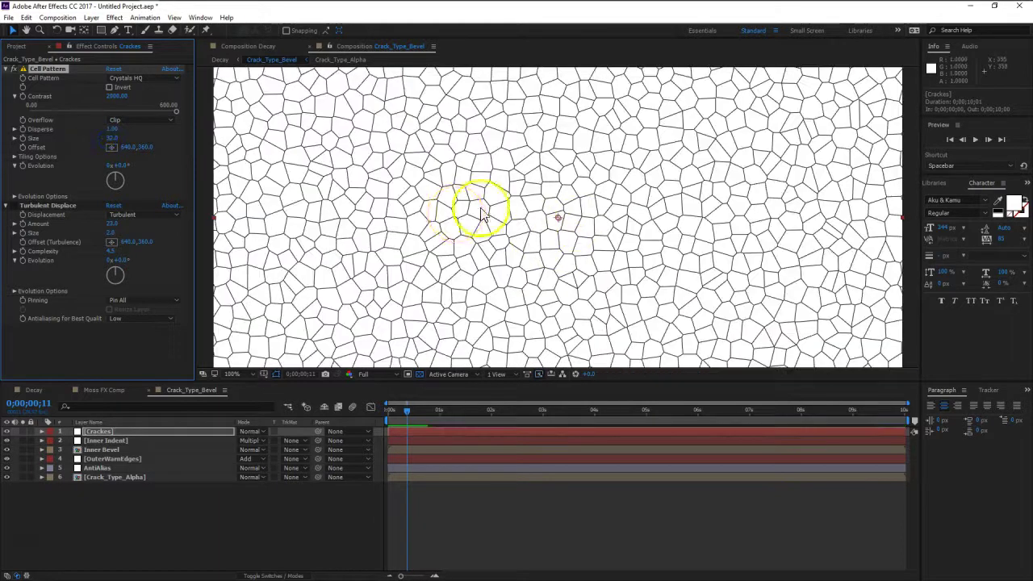
Turn Turbulent Displace back on for Crackes and set its Amount to 74 and Complexity to 2.
left_click(12, 207)
scroll(408, 249, "up", 1)
left_click(157, 261)
left_click_drag(113, 223, 403, 272)
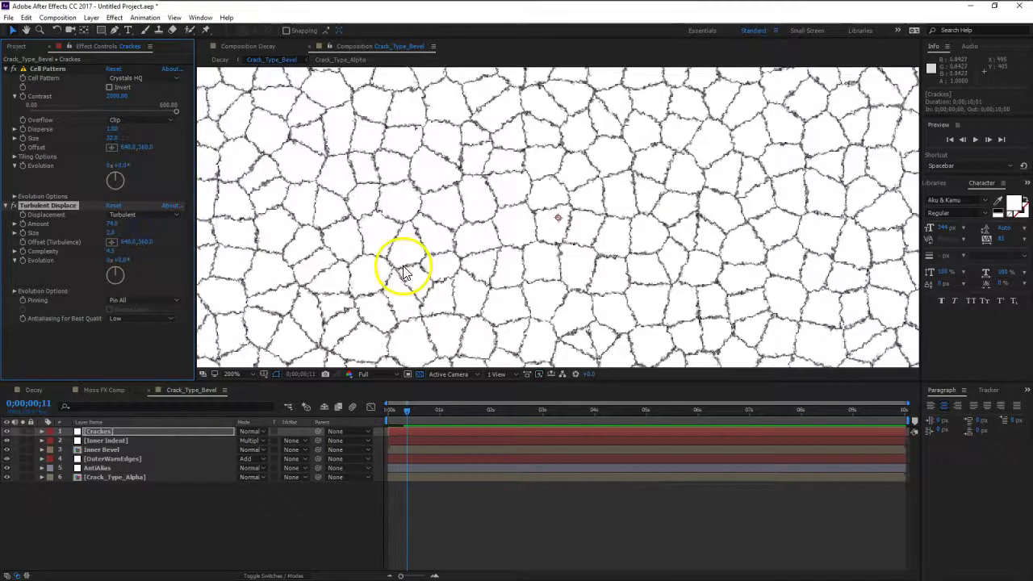
left_click(113, 252)
type("2")
key("Return")
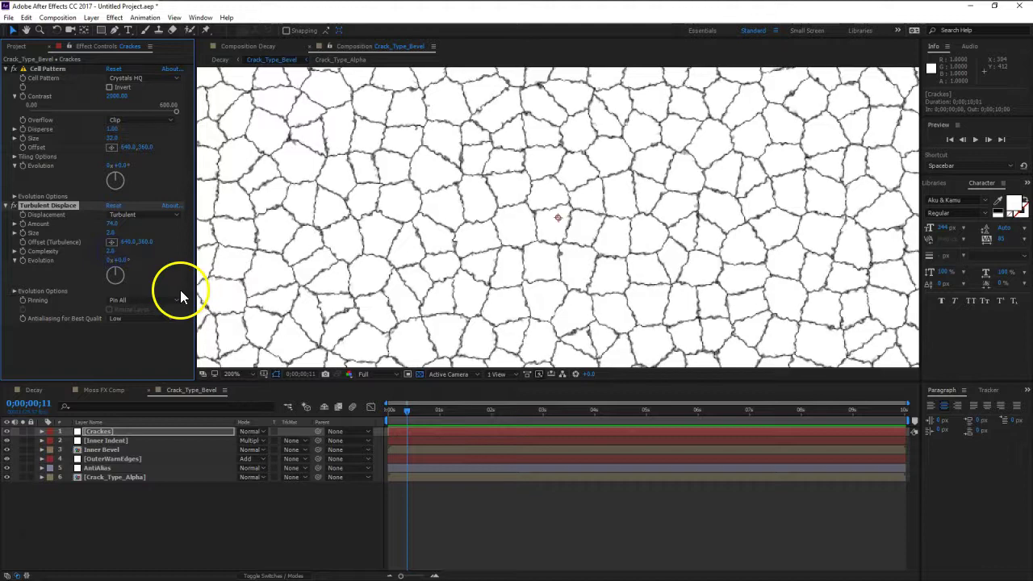
Try a larger Turbulent Displace Size on Crackes and set it back to 2.
mouse_move(110, 234)
left_mouse_down()
mouse_move(166, 233)
mouse_move(117, 234)
left_mouse_up()
left_click(116, 246)
left_click(112, 235)
type("2")
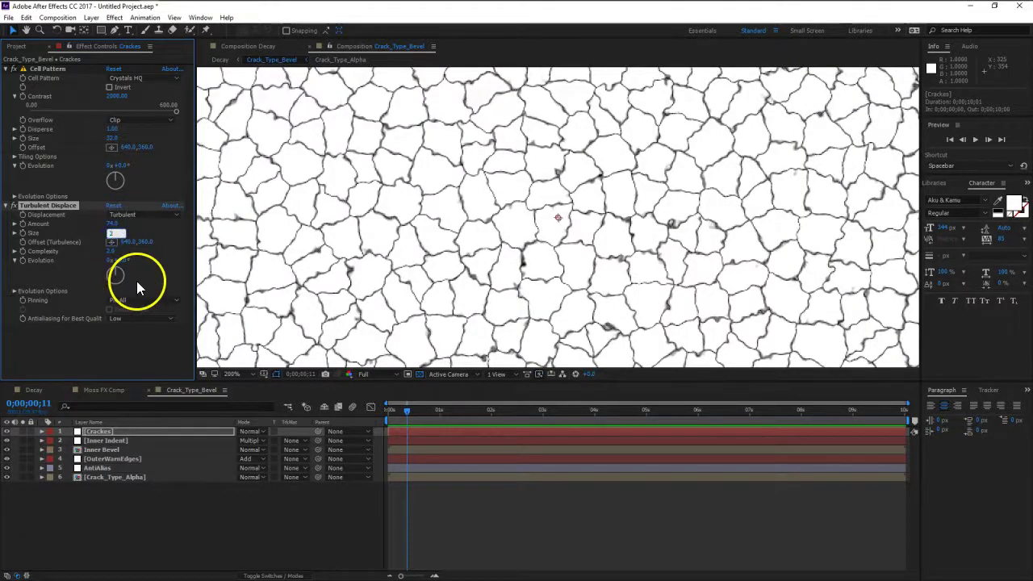
key("Return")
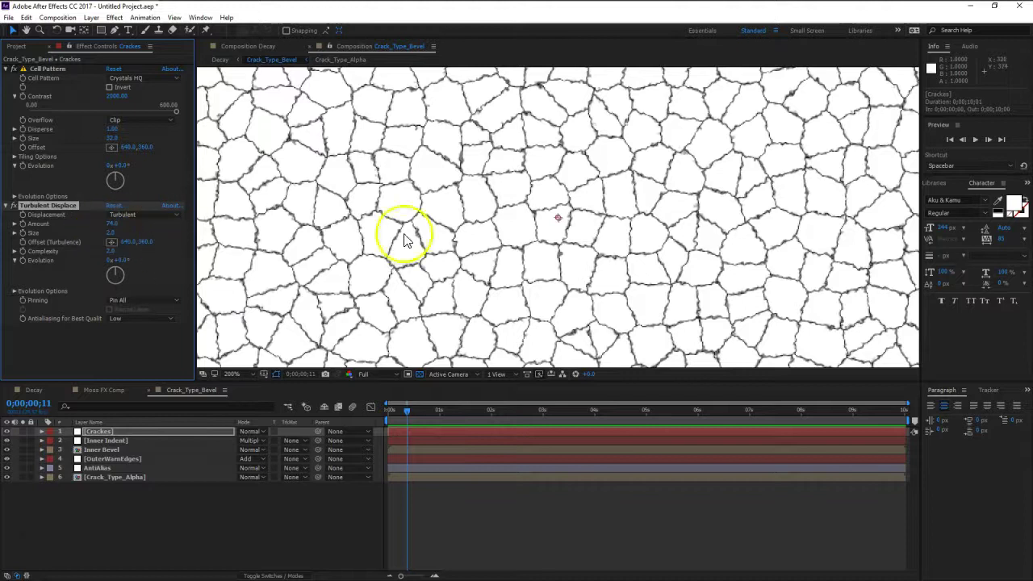
Raise the Cell Pattern's Disperse to 1.50 and its Size to 37 on Crackes.
scroll(589, 222, "down", 2)
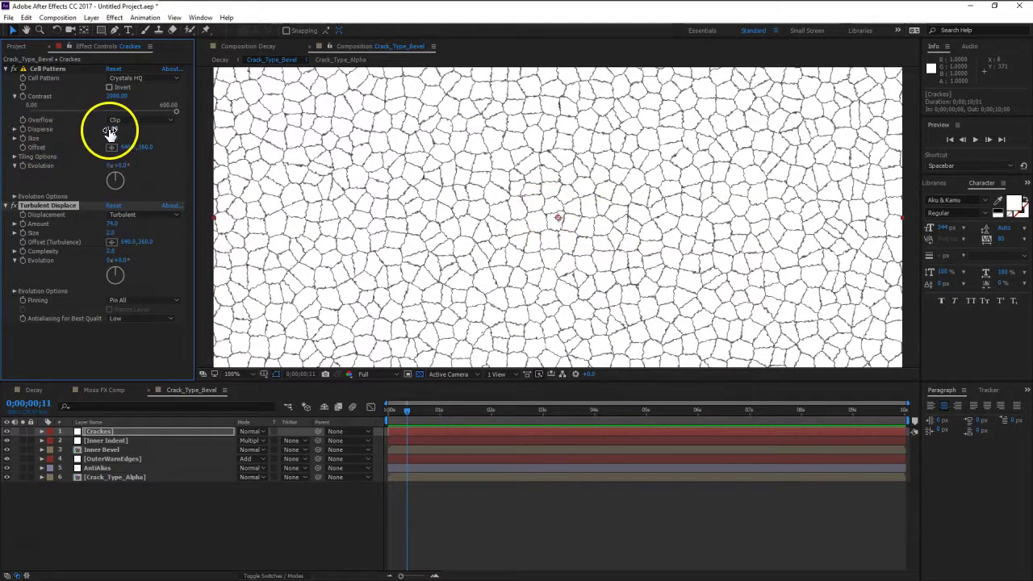
left_click_drag(112, 129, 345, 134)
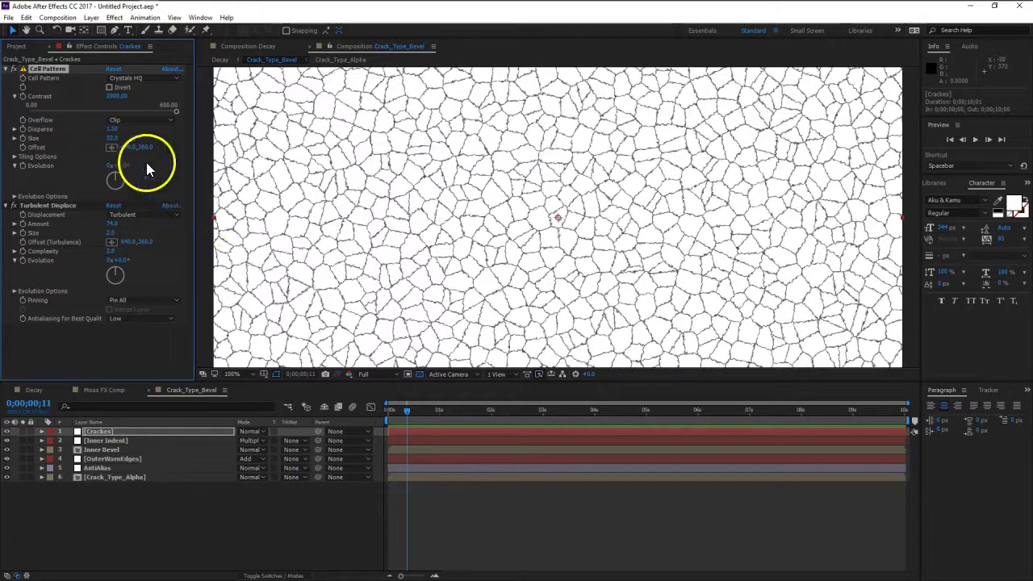
left_click_drag(110, 138, 117, 138)
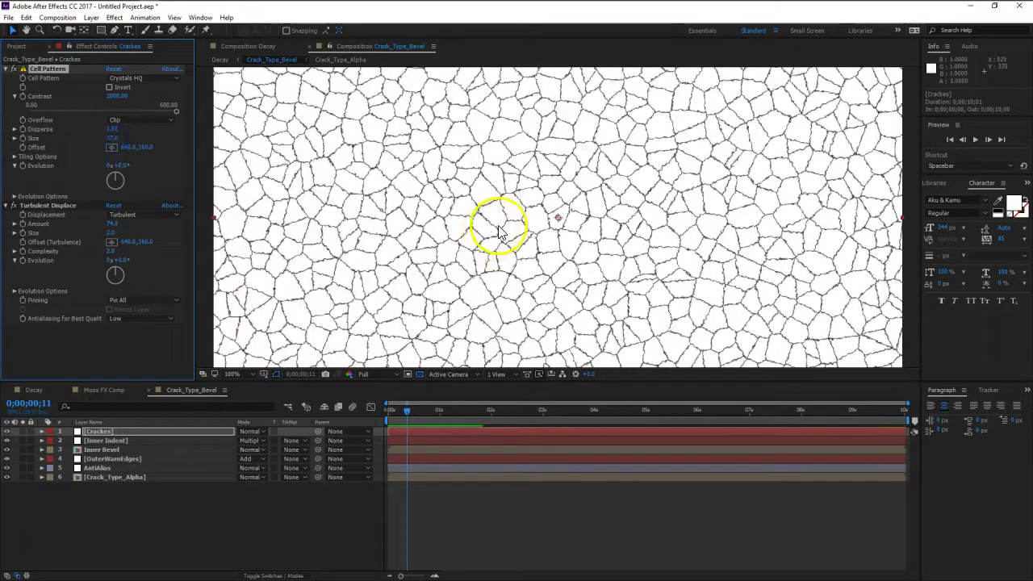
left_click(171, 516)
scroll(499, 231, "down", 1)
scroll(501, 234, "up", 1)
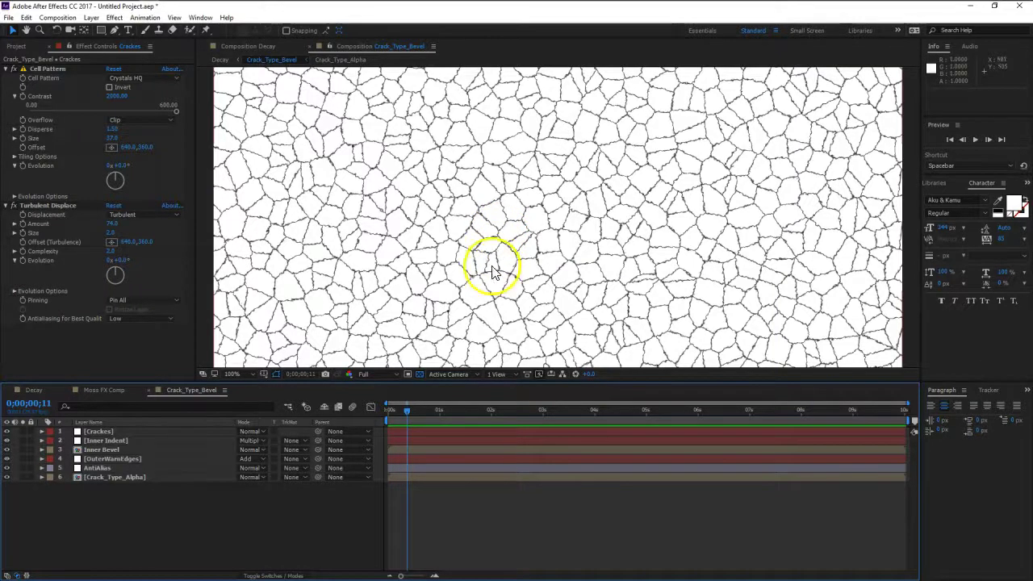
Set the Crackes layer's blending mode to Multiply.
left_click(133, 433)
left_click(244, 431)
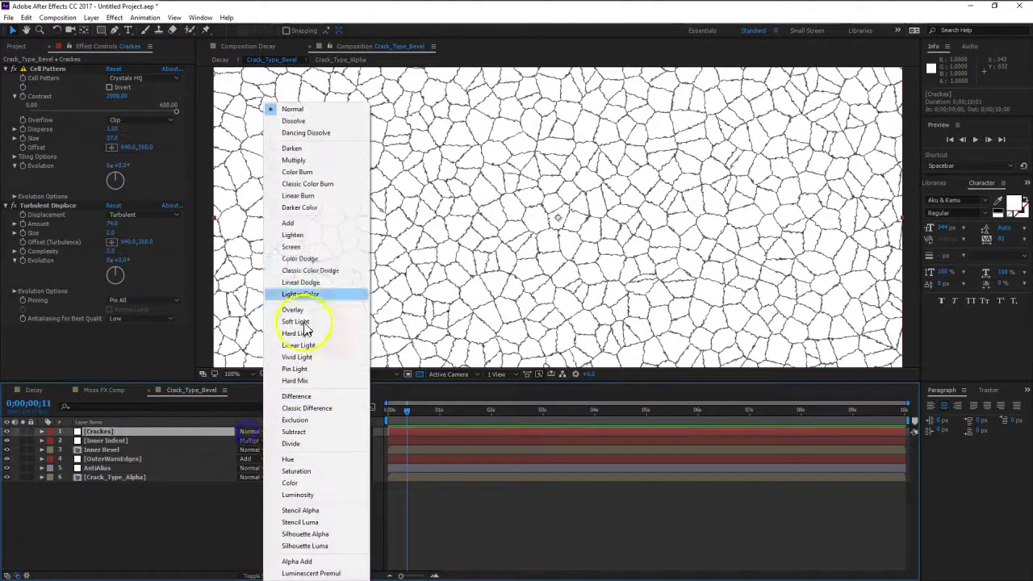
left_click(316, 165)
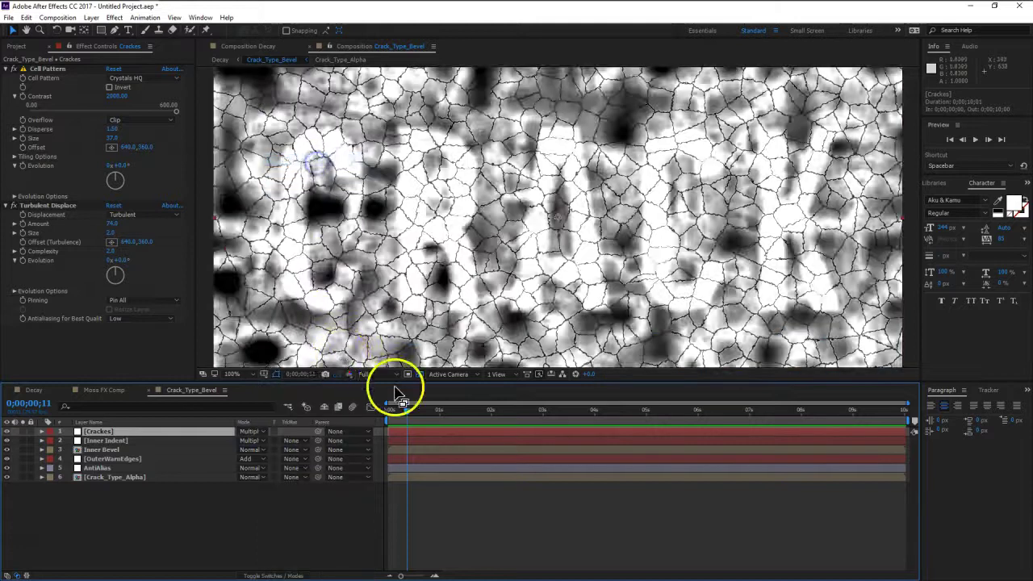
Examine the cracks across the letters of the CRACK title in the Decay composition.
left_click(33, 389)
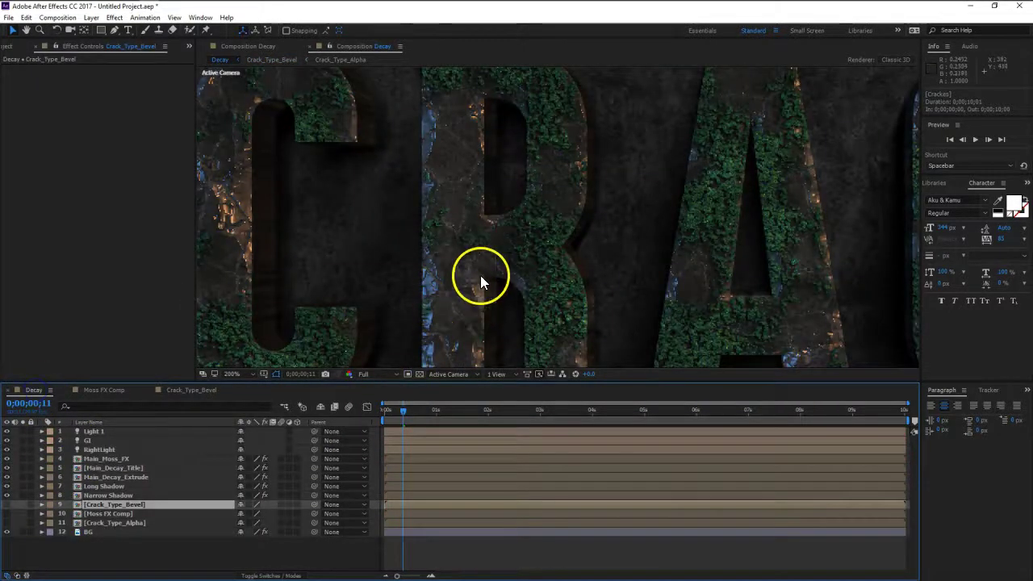
key("space")
left_click_drag(479, 236, 611, 282)
left_click_drag(690, 224, 505, 219)
left_click_drag(741, 236, 586, 195)
left_click_drag(742, 330, 621, 236)
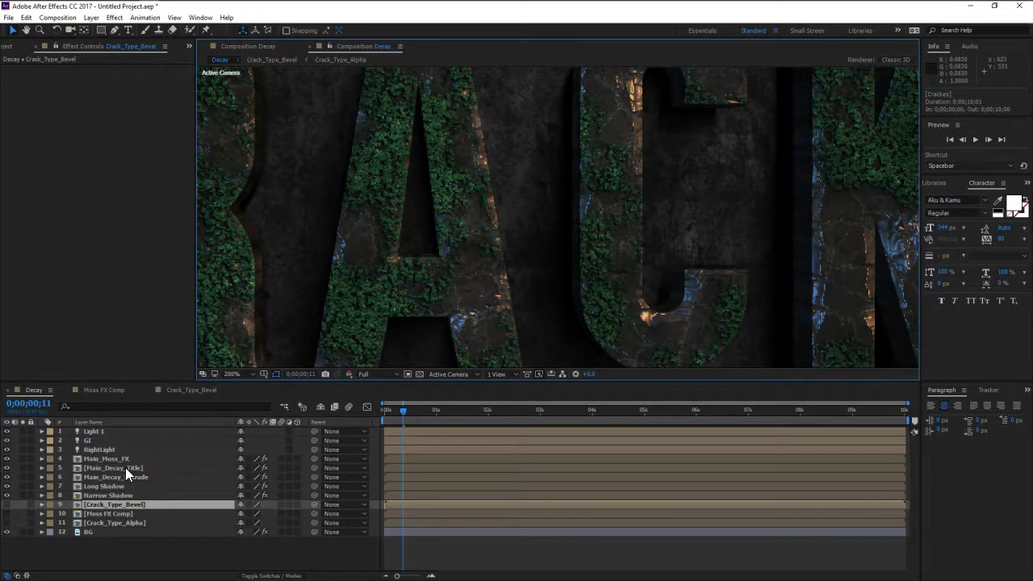
key("space")
left_click_drag(396, 239, 571, 240)
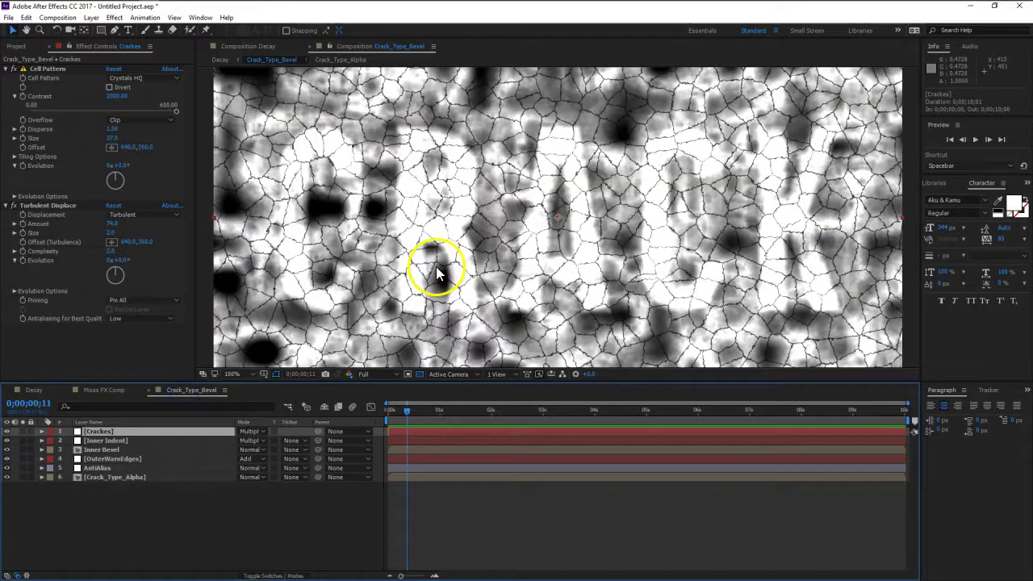
Set the Cell Pattern's Disperse on Crackes in Crack_Type_Bevel to 1.
key("period")
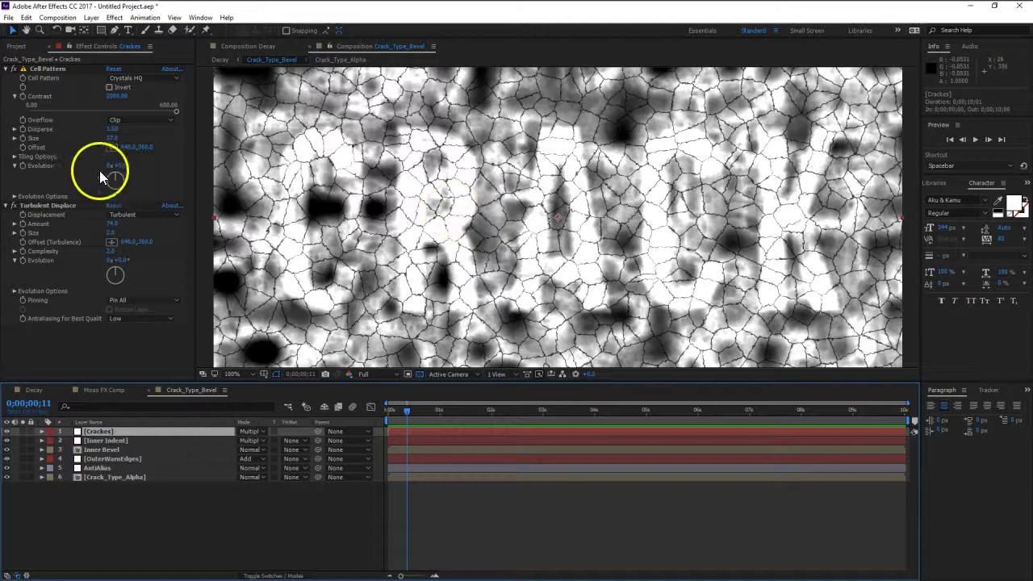
left_click(115, 130)
type("1")
key("Return")
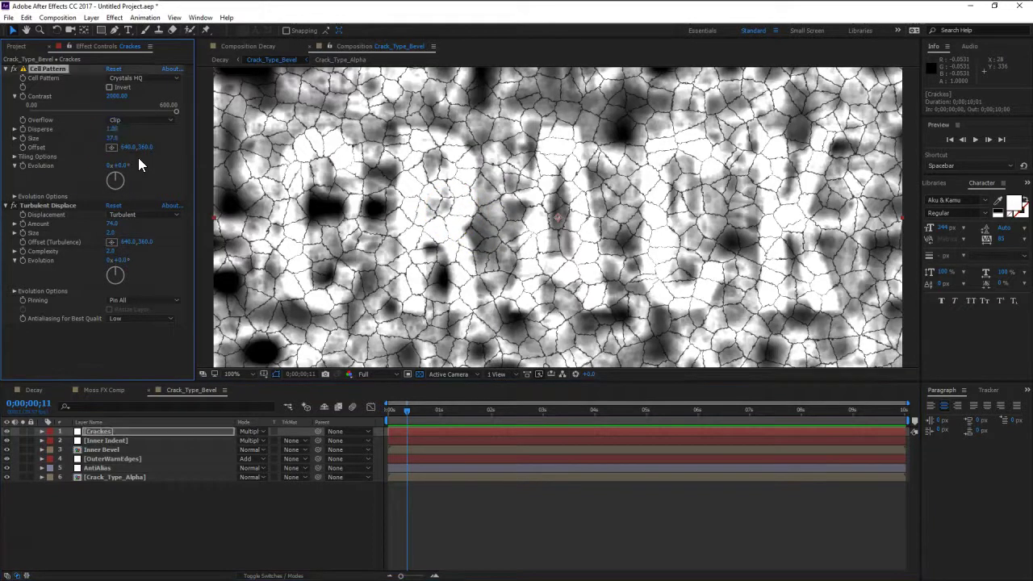
left_click(331, 257)
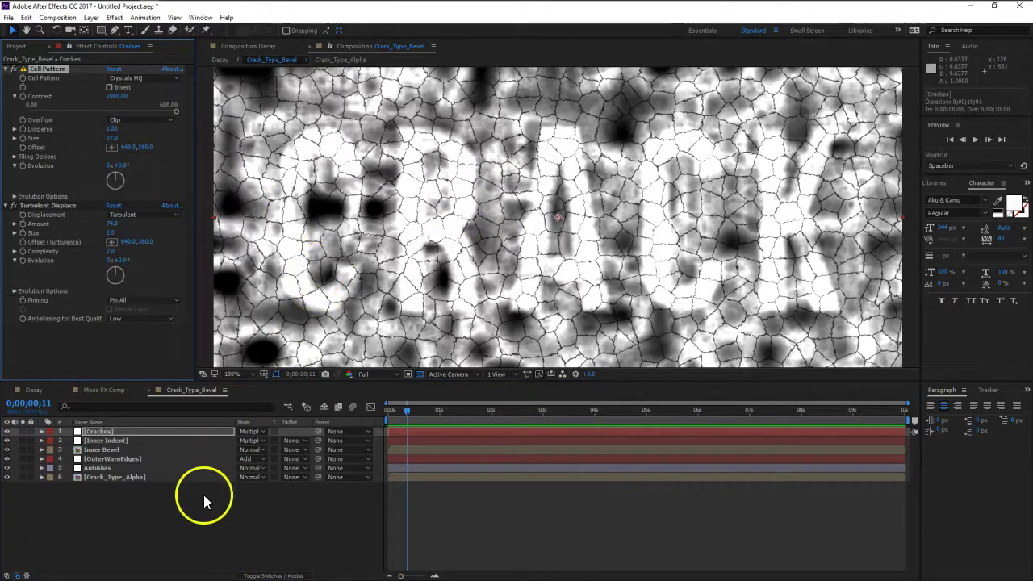
Inspect the updated cracks on the title's C, R and A up close in the Decay composition.
left_click(34, 391)
key("h")
left_click_drag(381, 271, 544, 300)
key("v")
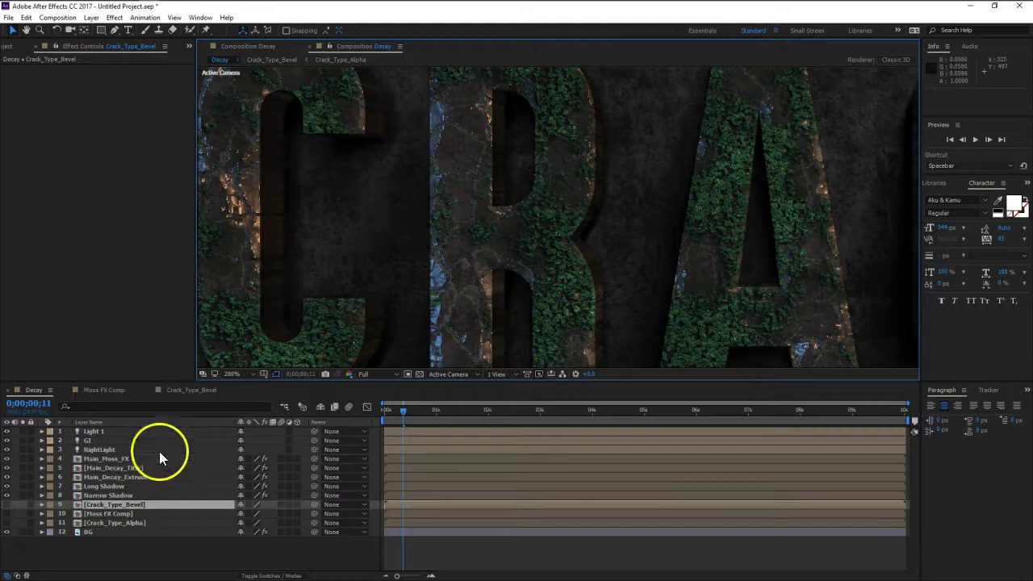
Hide the Main_Moss_FX layer in Decay and set the Turbulent Displace antialiasing on Crackes to High.
left_click(118, 457)
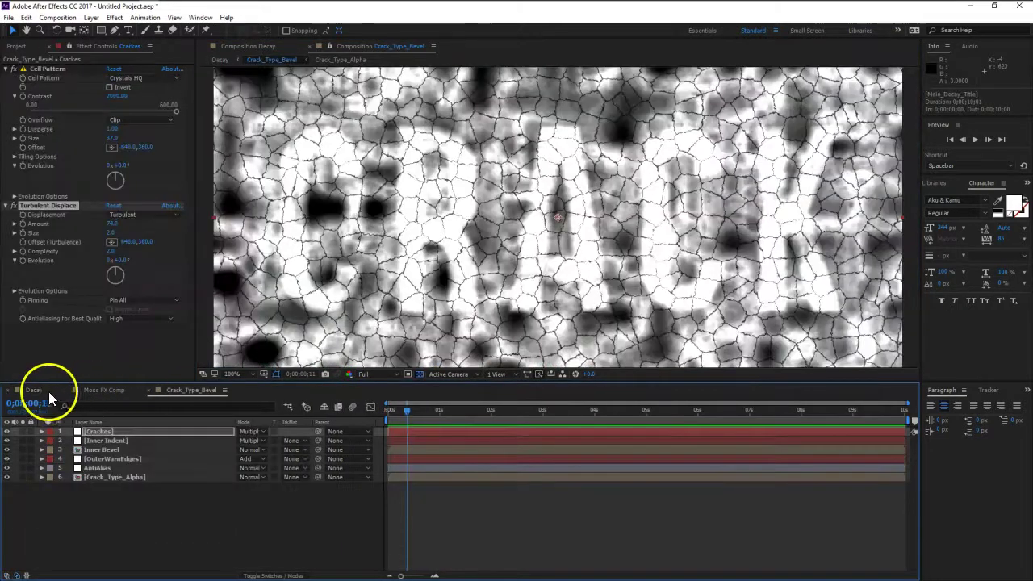
left_click(47, 392)
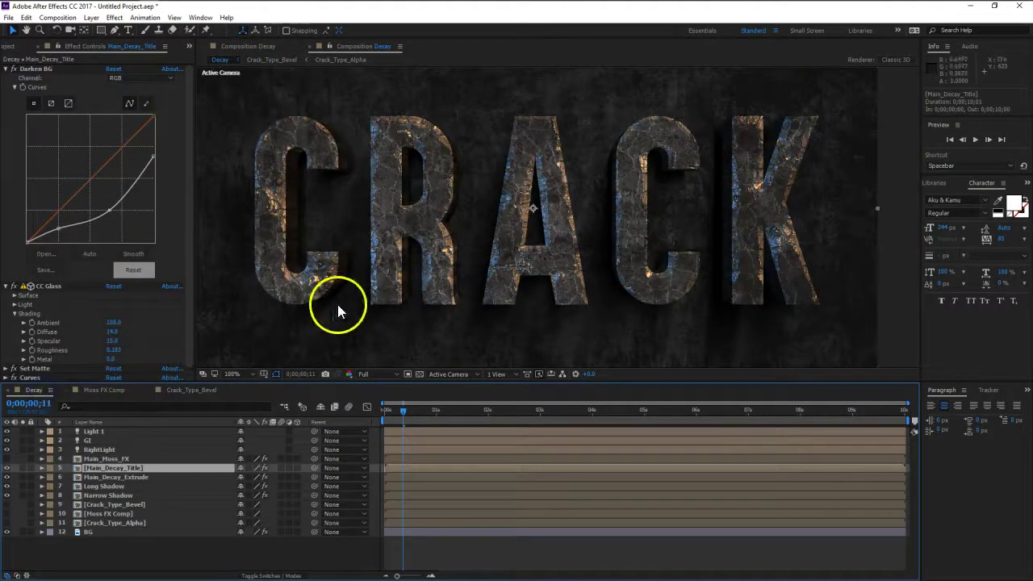
Examine the cracks on the title's A and second C up close and collapse Main_Decay_Title's Darken BG and CC Glass settings.
left_click_drag(385, 242, 424, 240)
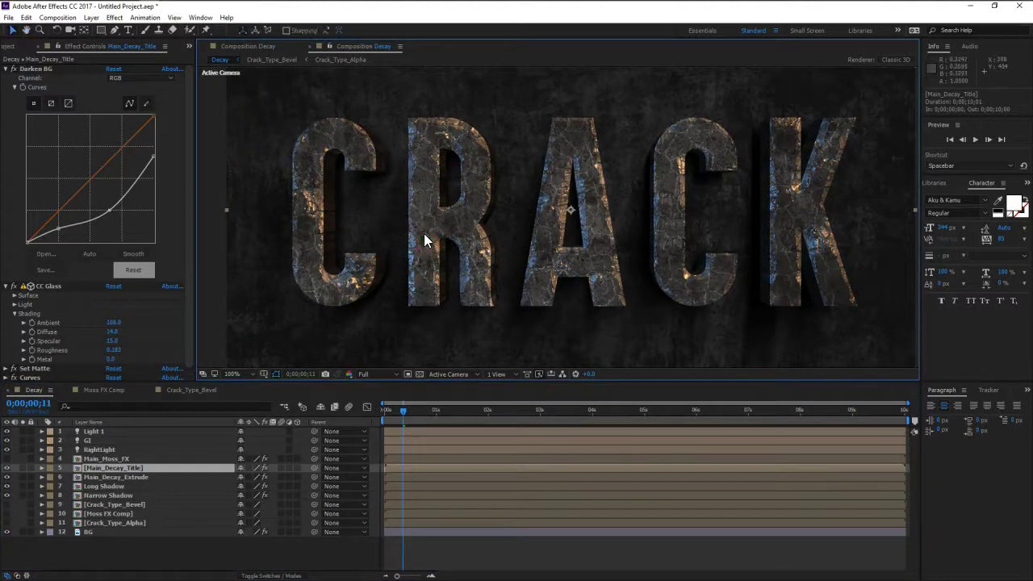
scroll(692, 243, "up", 2)
left_click_drag(692, 242, 548, 265)
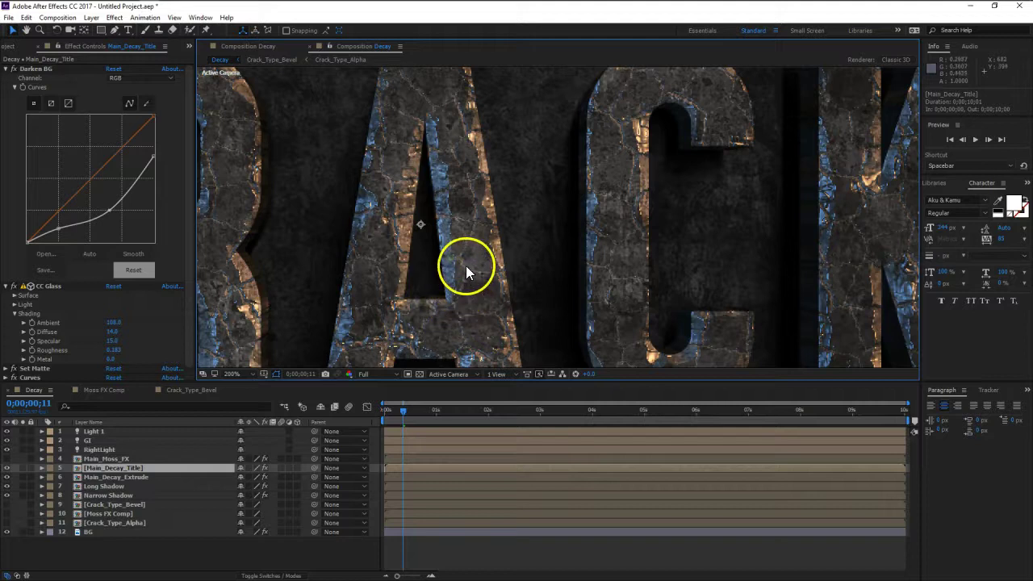
left_click(5, 69)
left_click(5, 78)
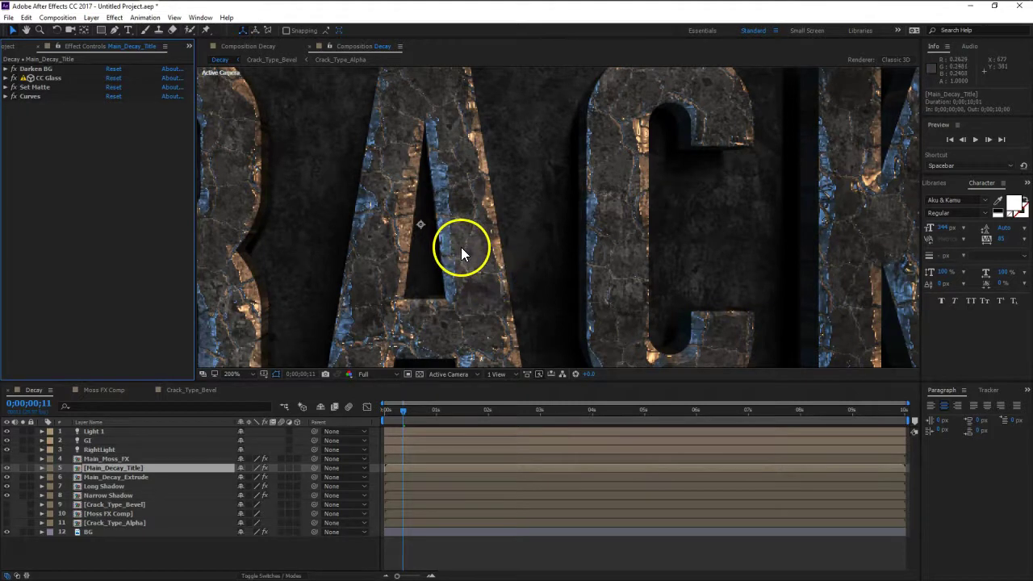
Pre-compose the Crackes layer in Crack_Type_Bevel as Crackes Comp with all attributes moved, and set its blending mode to Multiply.
left_click(192, 389)
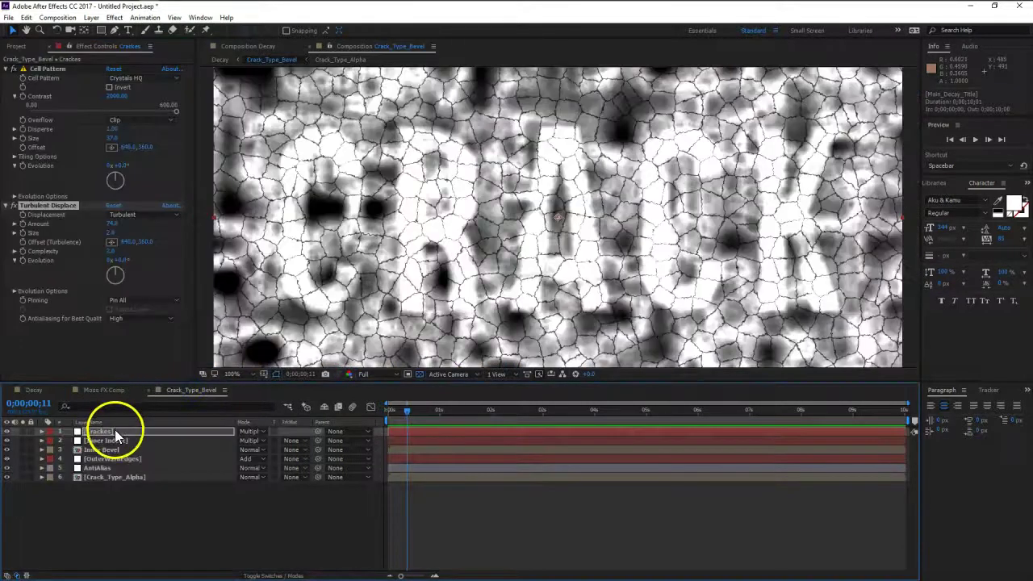
left_click(115, 431)
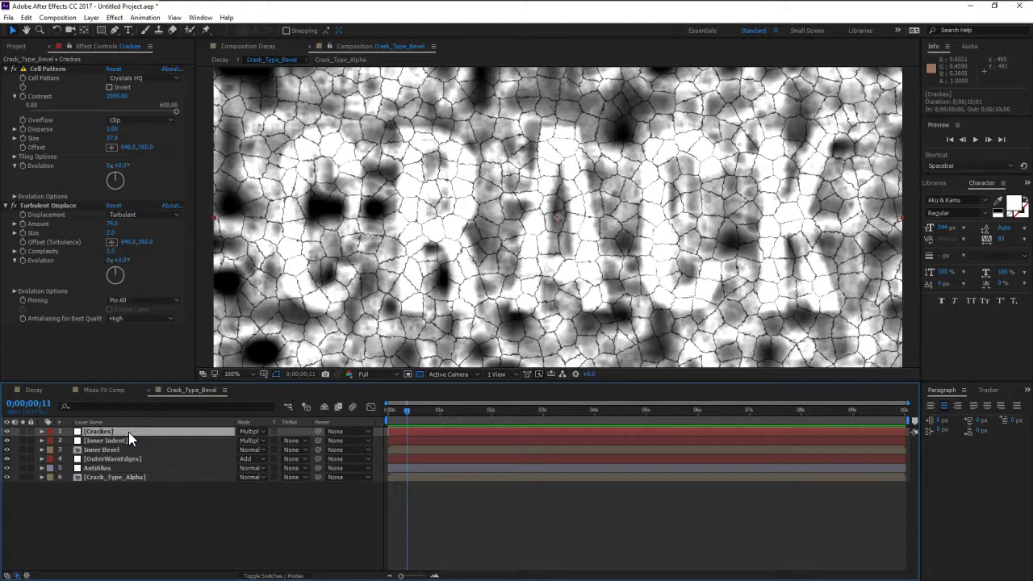
key("ctrl+shift+c")
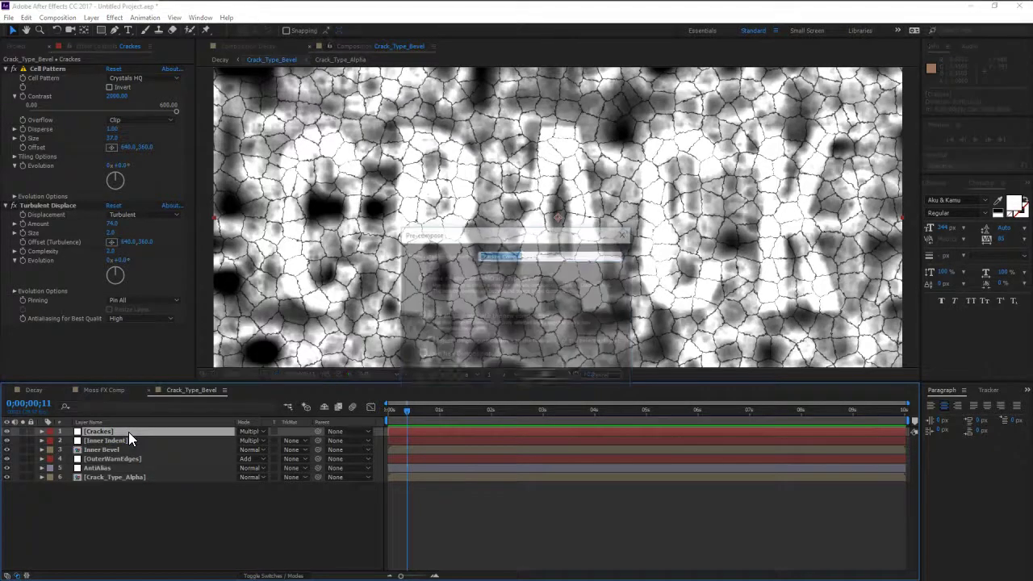
left_click(524, 257)
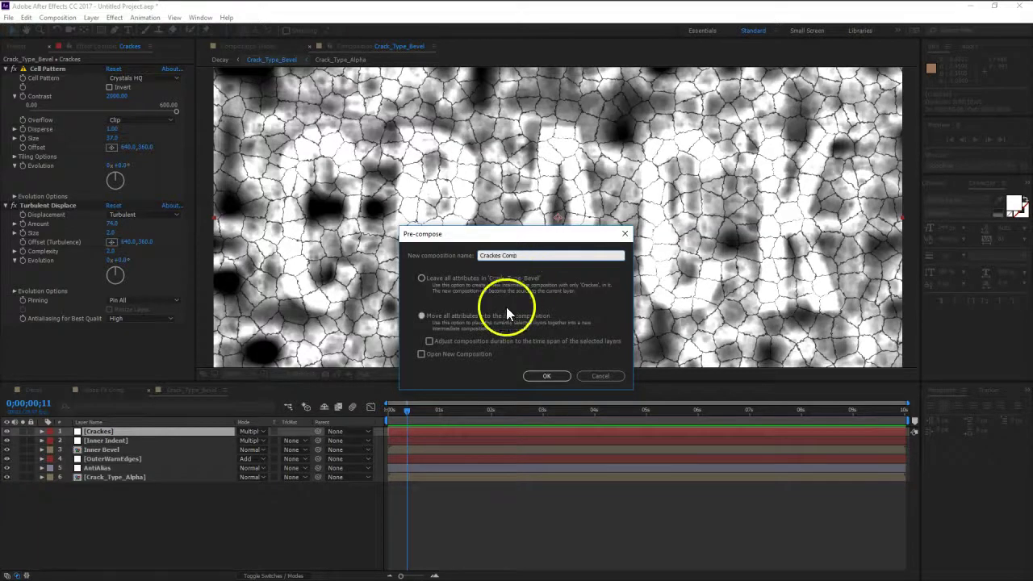
left_click(535, 376)
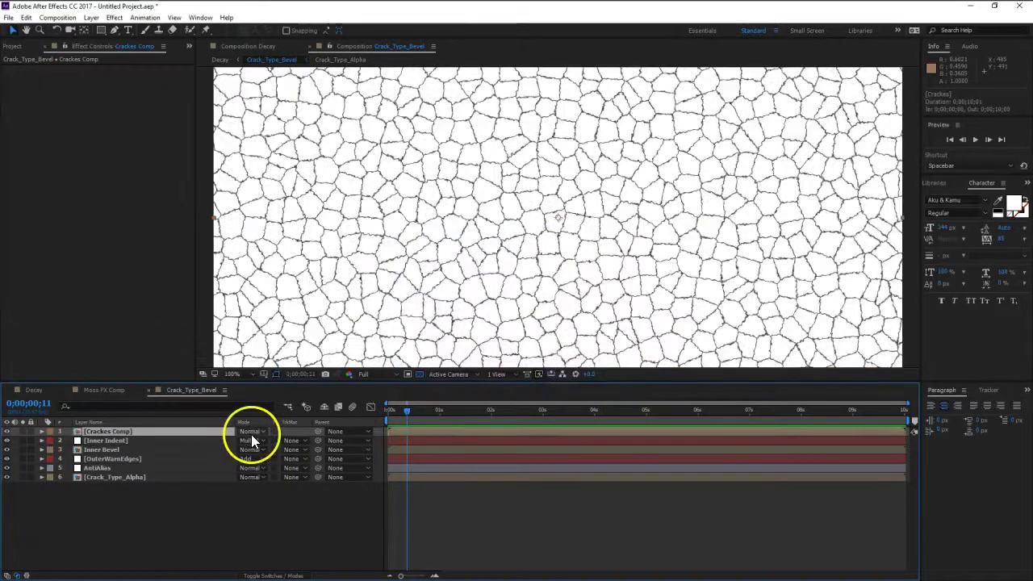
left_click(251, 433)
left_click(292, 162)
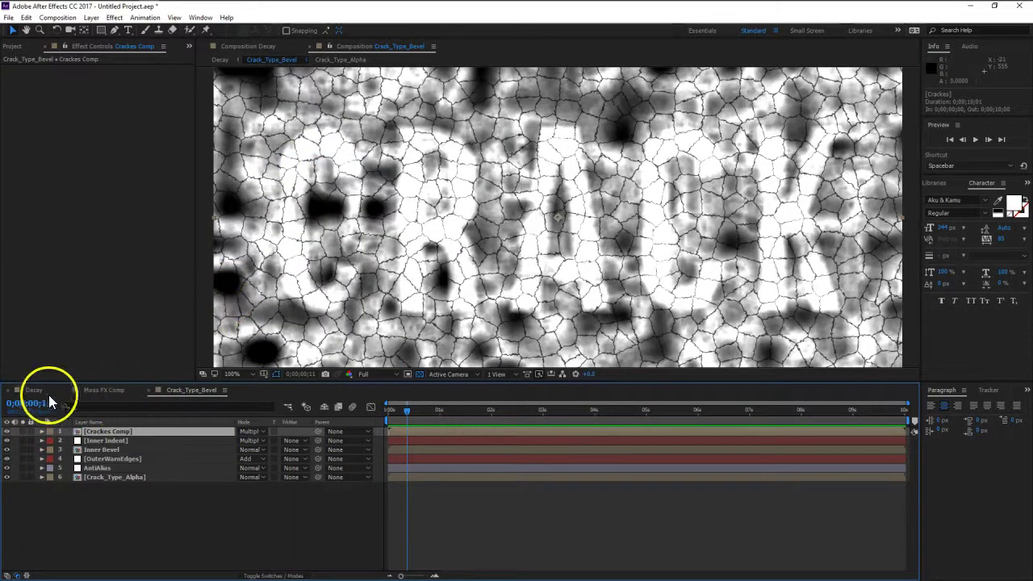
Add Crackes Comp to the Decay composition directly above Main_Moss_FX and set its blending mode to Multiply.
left_click(49, 394)
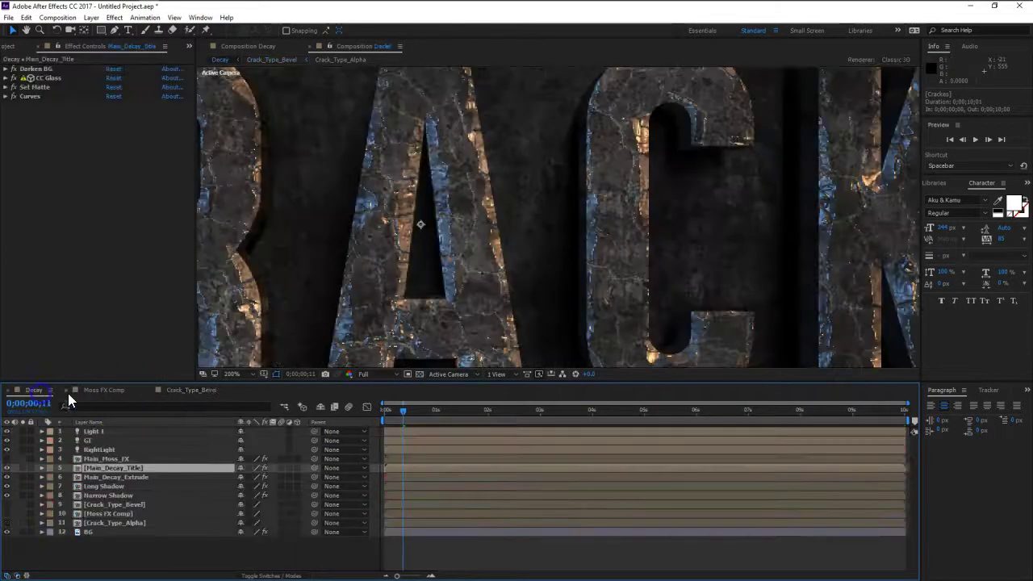
left_click(24, 46)
left_click_drag(36, 166, 134, 456)
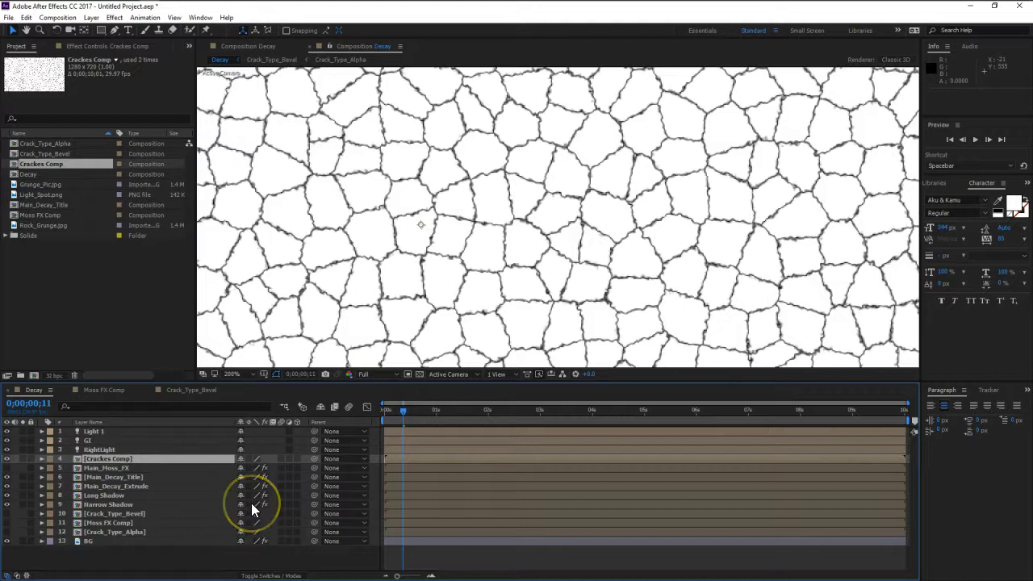
key("F4")
left_click(250, 459)
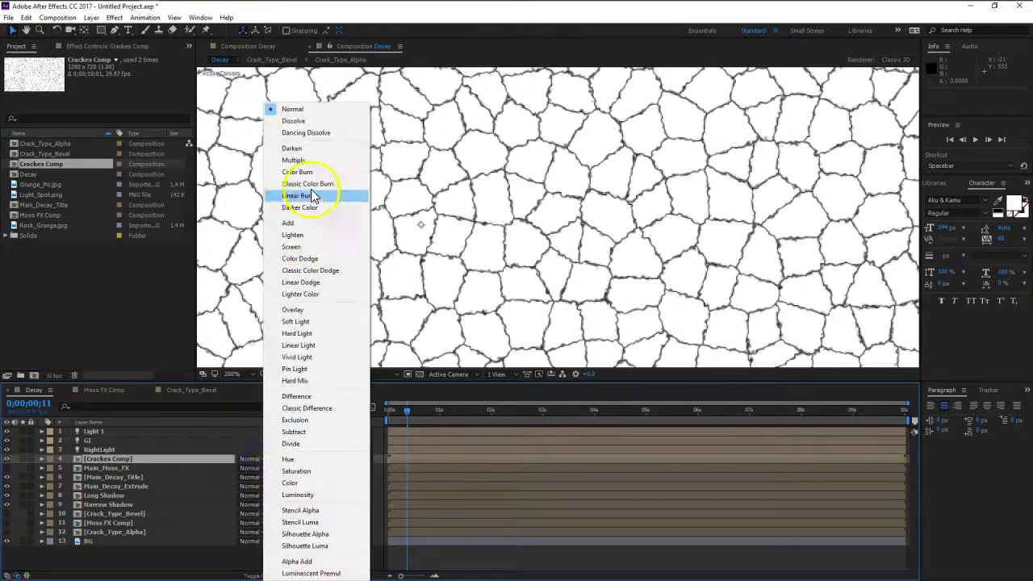
left_click(295, 160)
left_click_drag(459, 247, 657, 221)
mouse_move(454, 243)
left_mouse_down()
mouse_move(615, 242)
mouse_move(593, 242)
left_mouse_up()
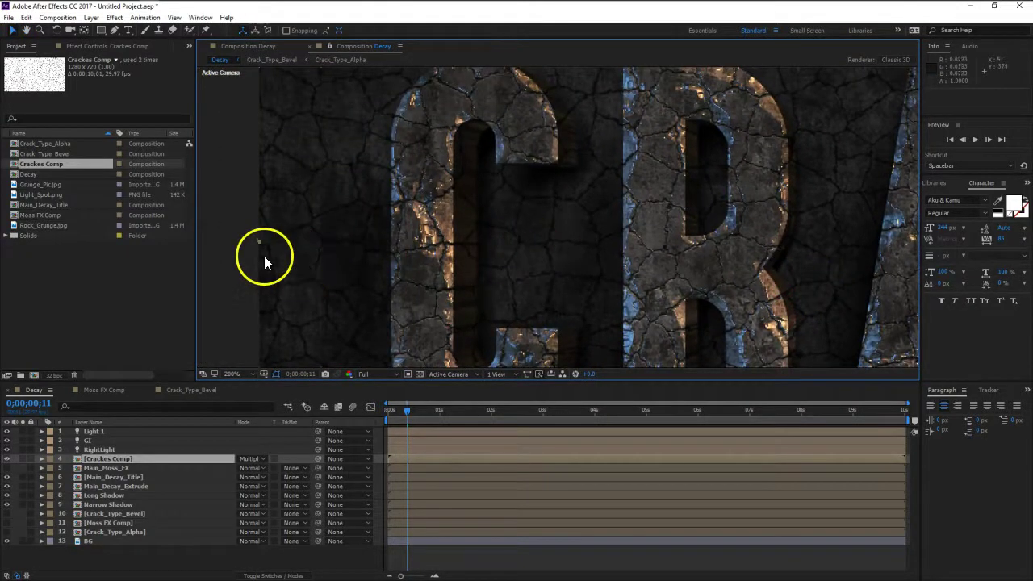
Apply Set Matte to Crackes Comp in Decay and take the matte from the Crack_Type_Alpha layer.
key("ctrl+space")
type("set")
left_click(121, 473)
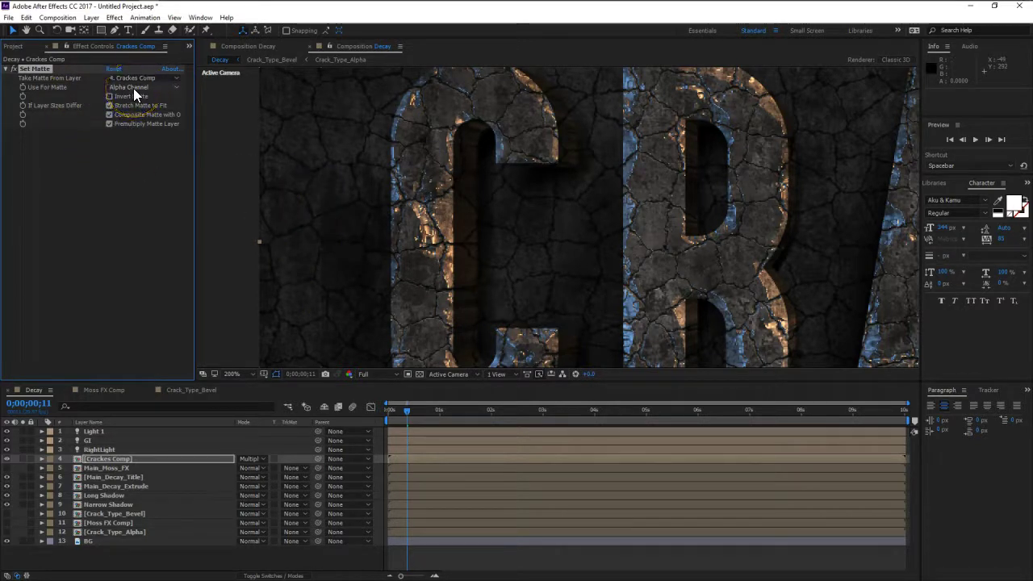
left_click(277, 258)
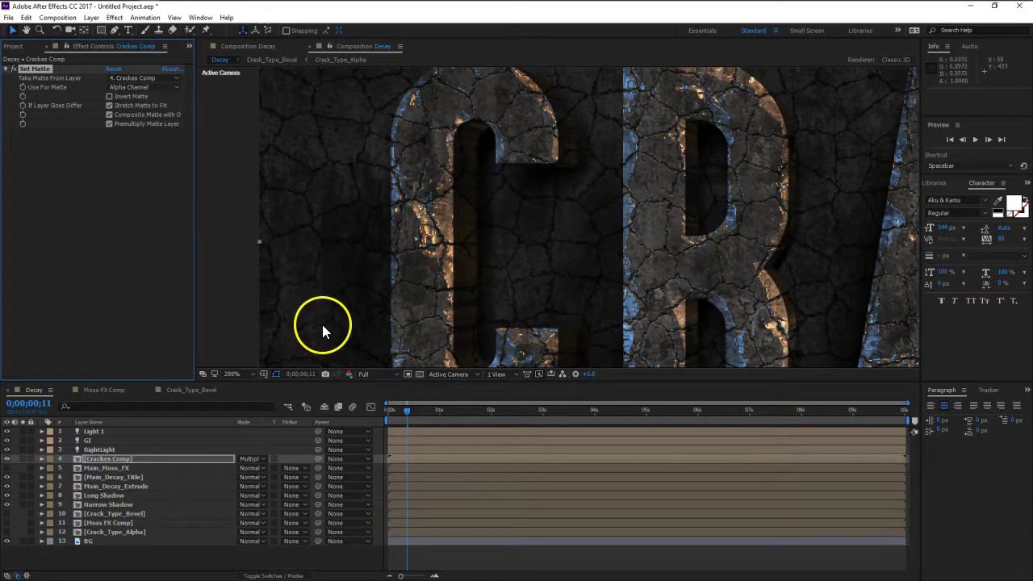
left_click(323, 257)
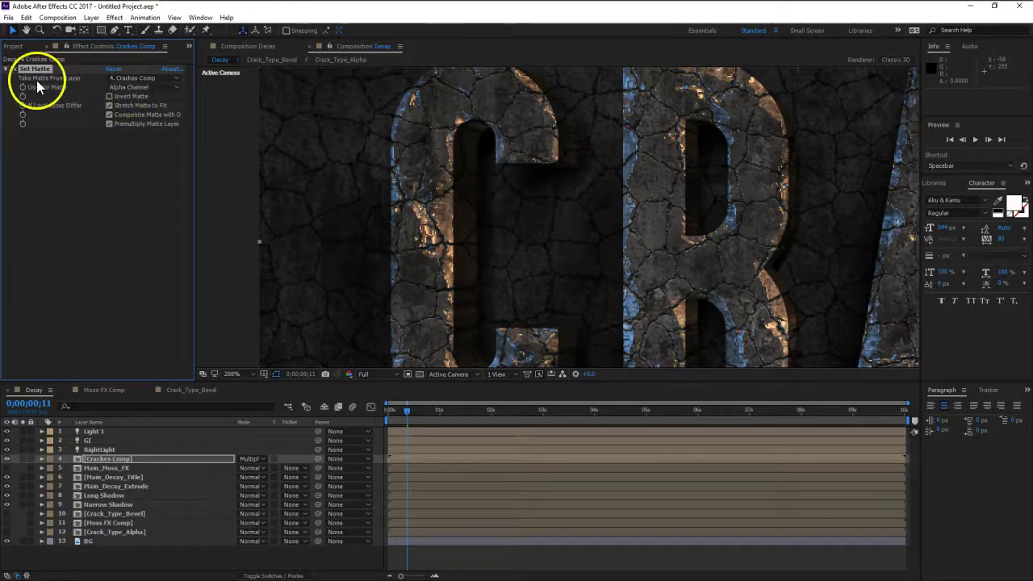
left_click(126, 77)
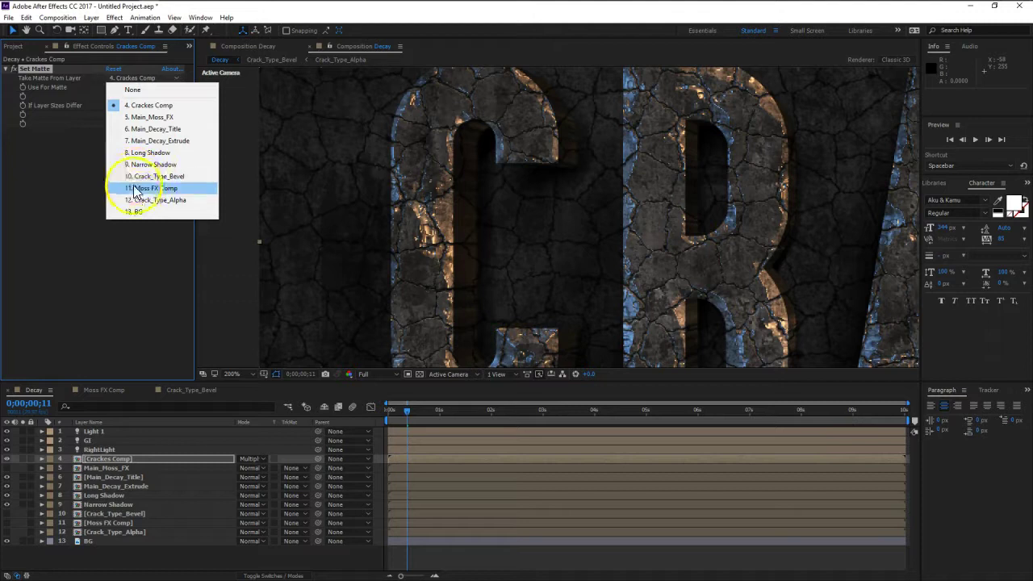
left_click(175, 199)
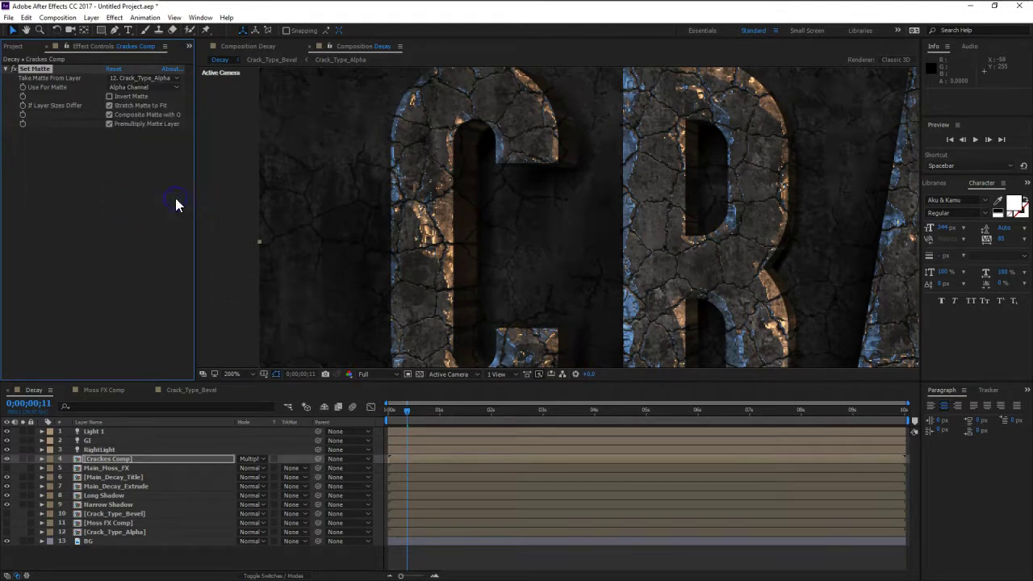
Show the Main_Moss_FX layer in Decay and move it above Crackes Comp.
mouse_move(792, 256)
left_mouse_down()
mouse_move(392, 191)
mouse_move(721, 215)
mouse_move(540, 309)
mouse_move(469, 287)
mouse_move(650, 245)
left_mouse_up()
scroll(525, 235, "down", 1)
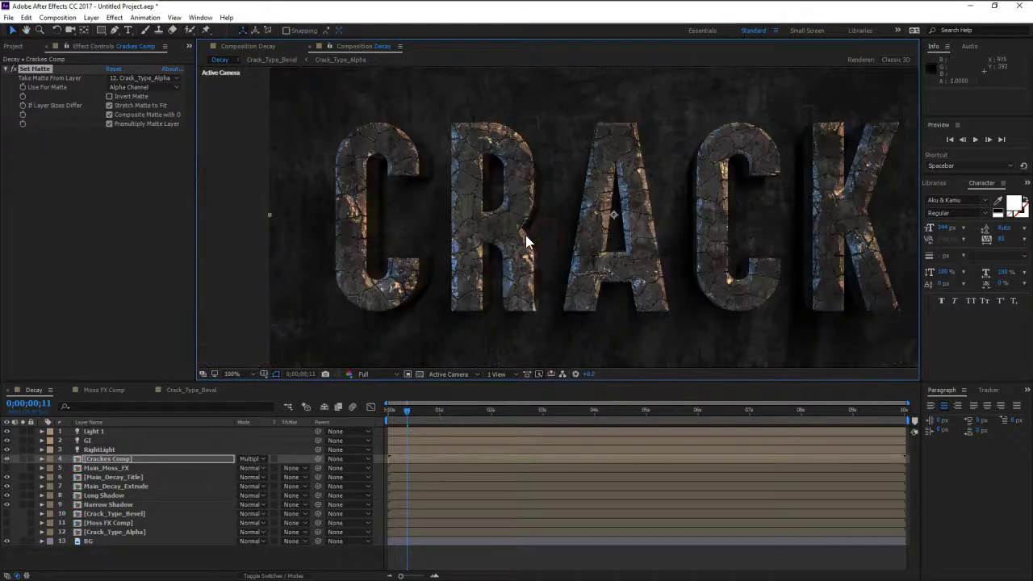
left_click_drag(640, 249, 619, 242)
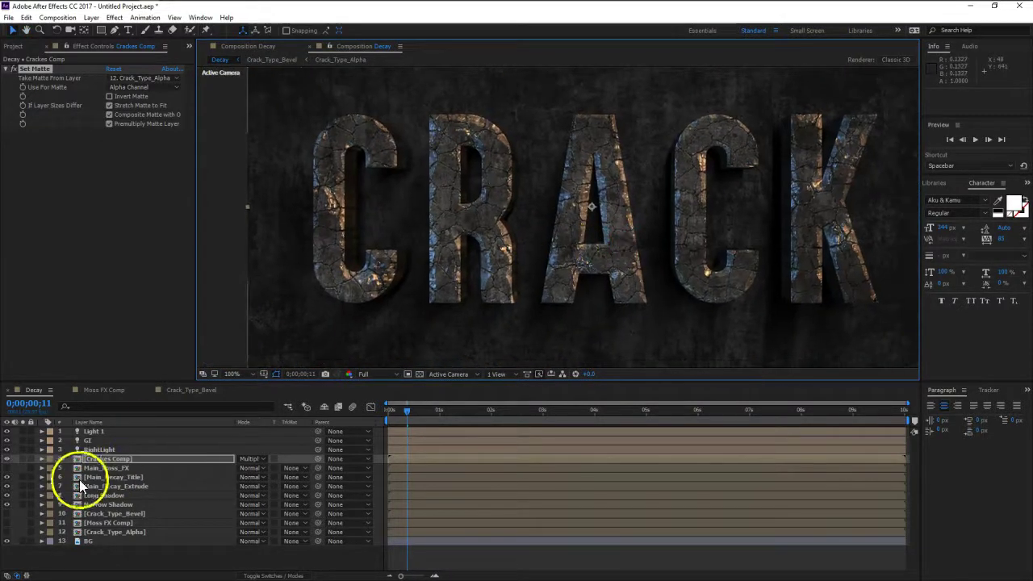
left_click(7, 468)
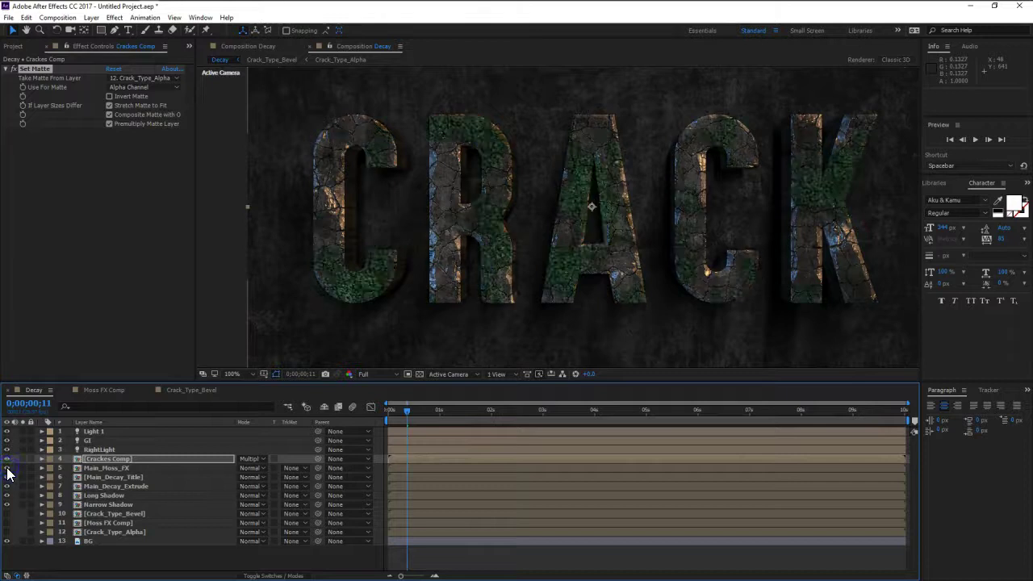
left_click_drag(104, 469, 104, 457)
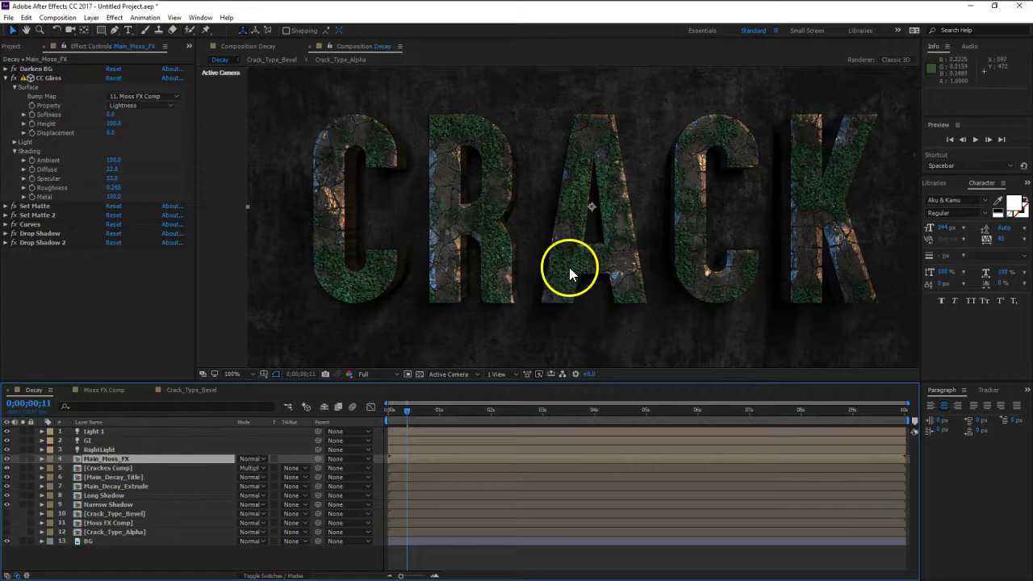
Inspect how the moss and cracks combine on the title's R and A up close.
scroll(577, 238, "up", 1)
left_click_drag(561, 242, 530, 242)
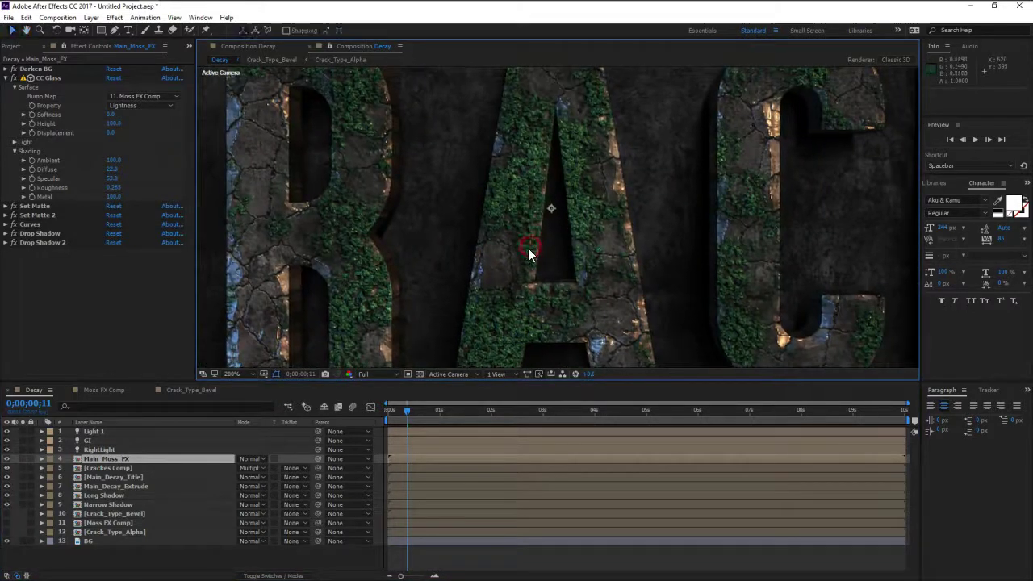
scroll(530, 256, "down", 2)
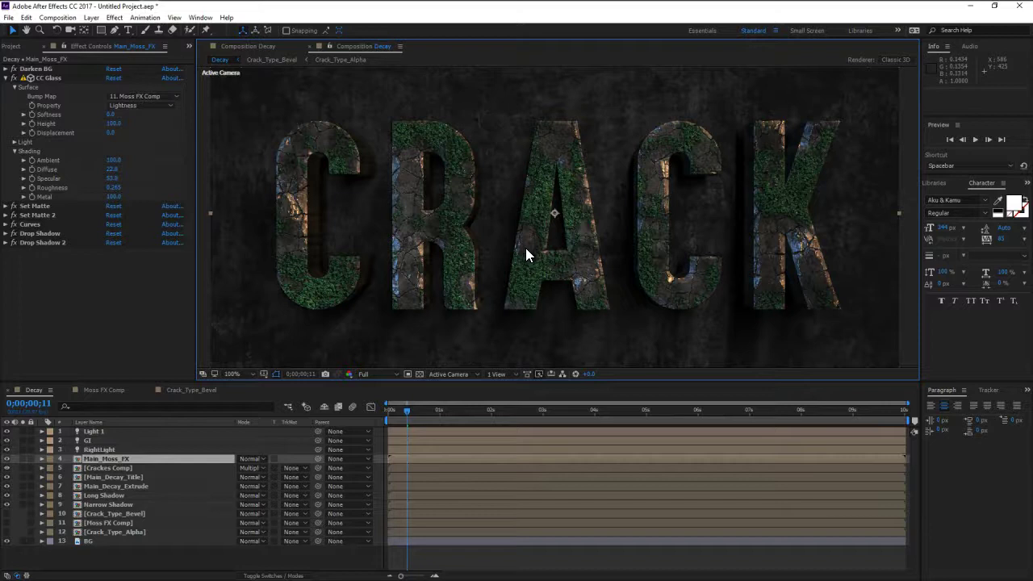
scroll(525, 248, "up", 2)
left_click_drag(360, 265, 475, 273)
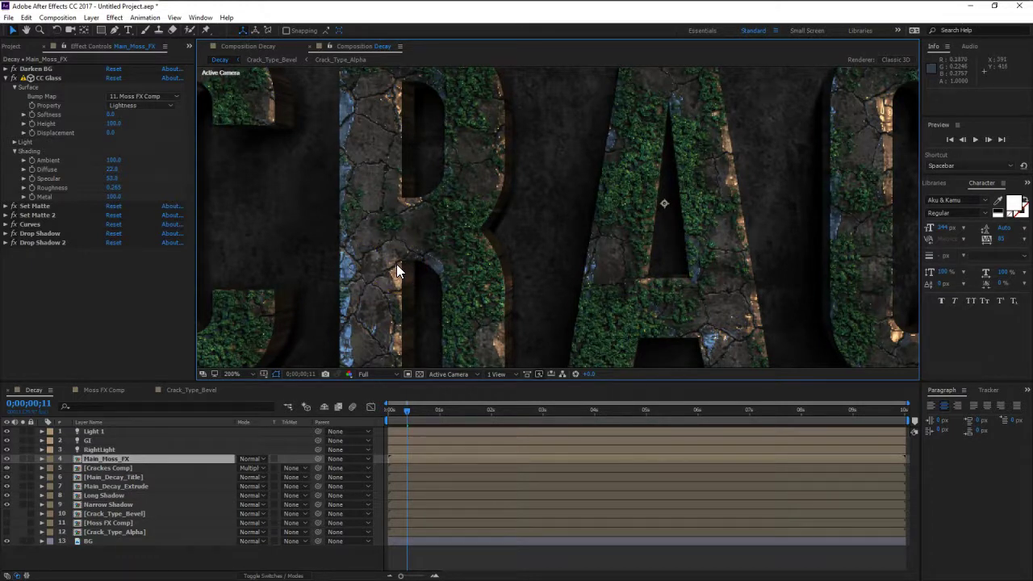
left_click(394, 261)
left_click(484, 315)
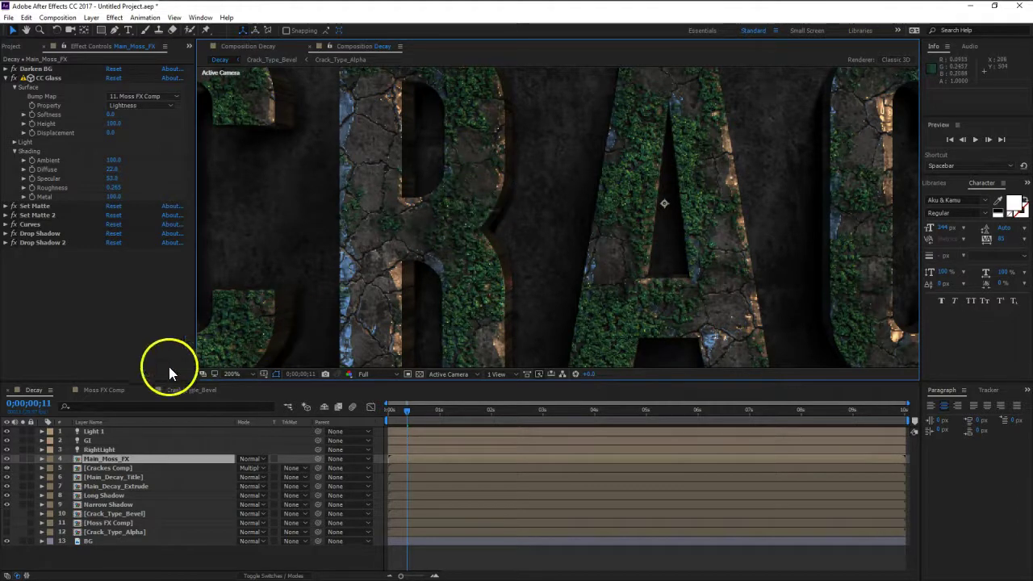
Add Crackes Comp to Moss FX Comp as a layer above Moss.
left_click(106, 390)
left_click(439, 223)
scroll(438, 223, "down", 1)
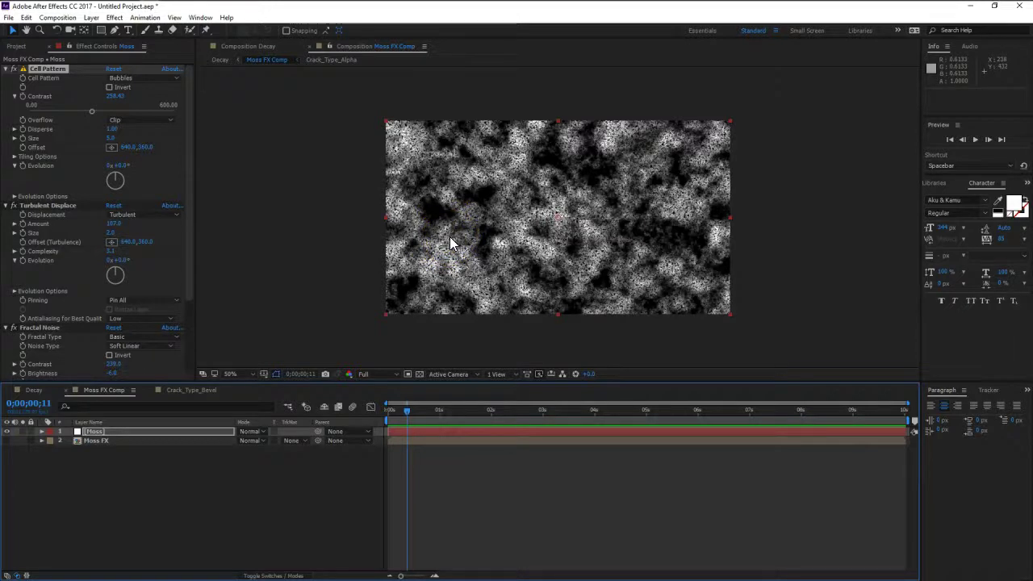
left_click(17, 46)
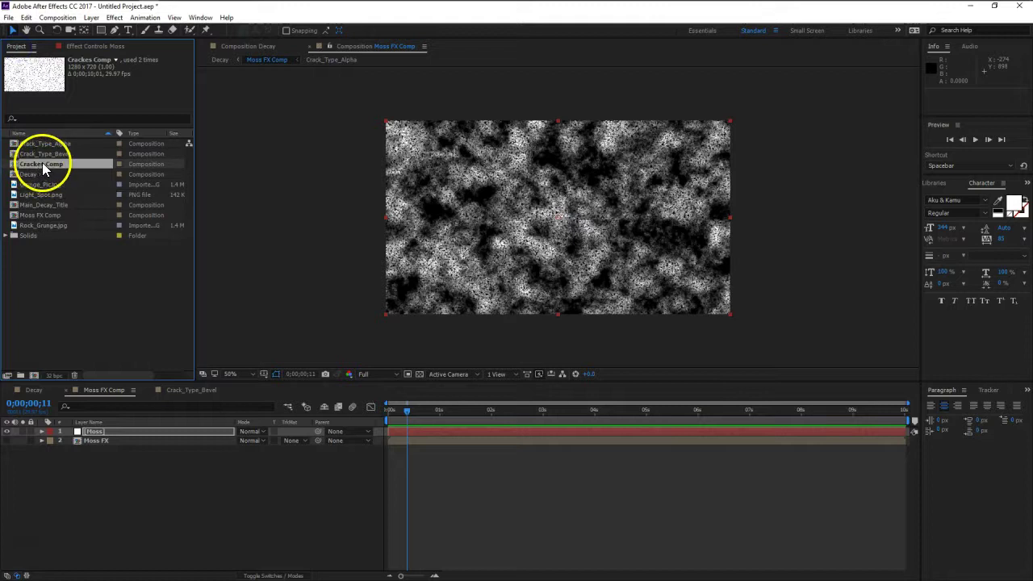
left_click_drag(42, 165, 160, 432)
left_click(518, 208)
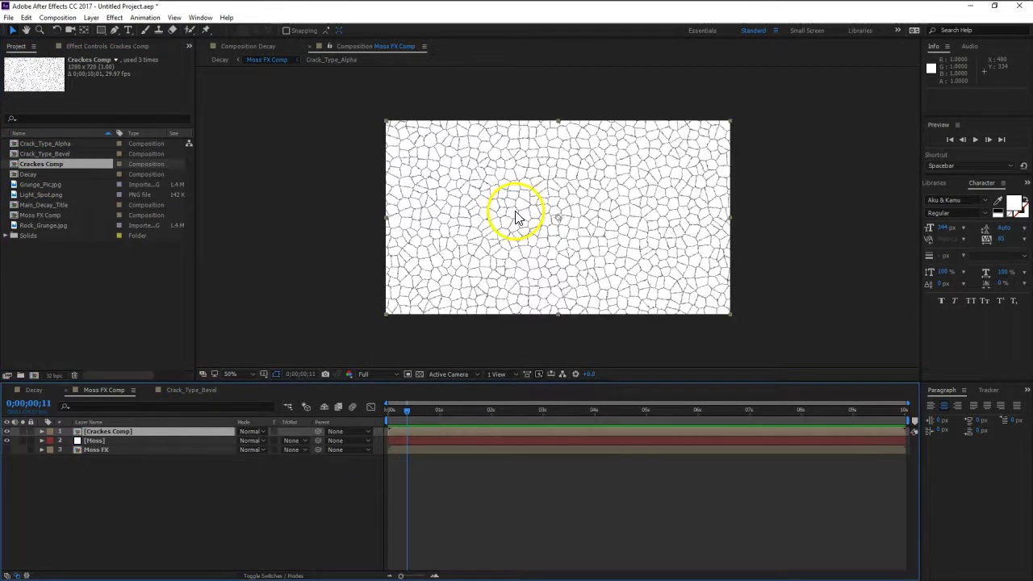
Try the Multiply blending mode on Crackes Comp over Moss in Moss FX Comp and return it to Normal.
scroll(515, 212, "up", 2)
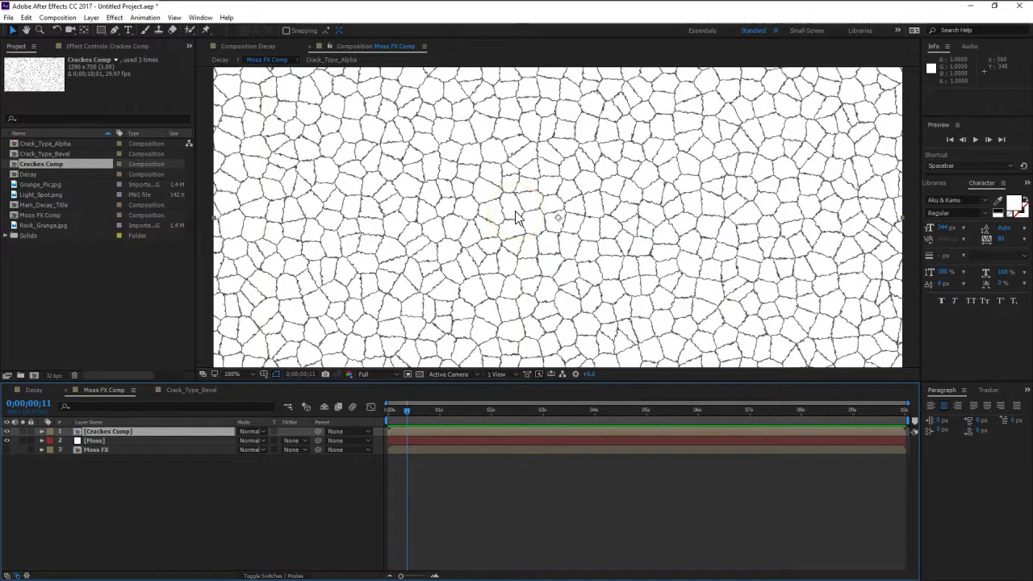
left_click(506, 235)
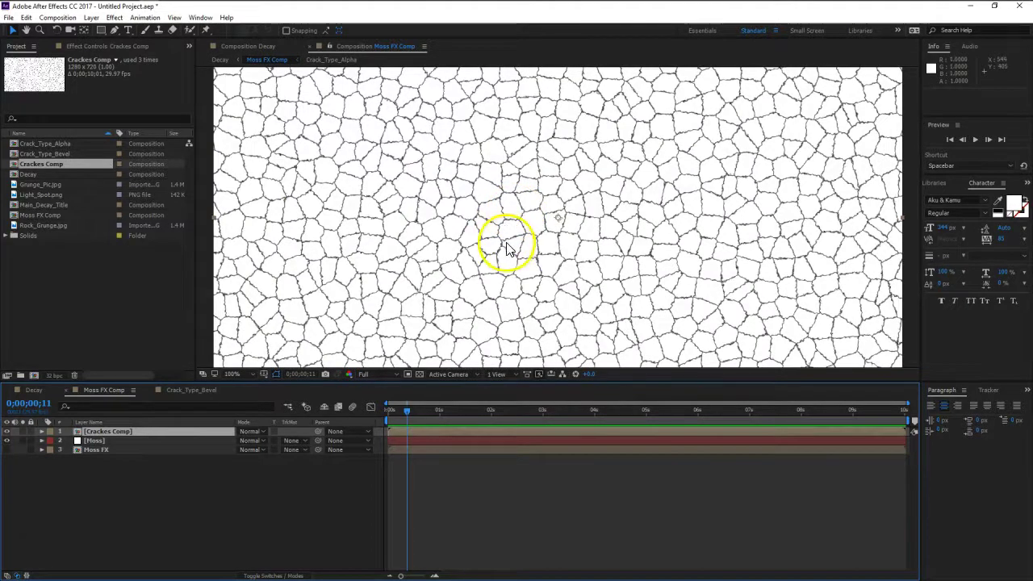
scroll(504, 239, "up", 1)
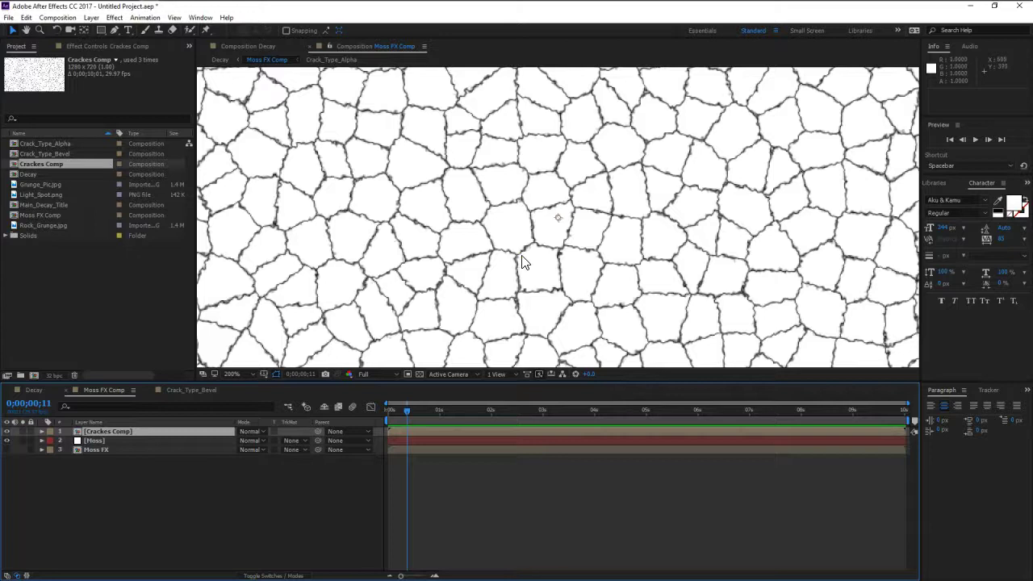
left_click(248, 432)
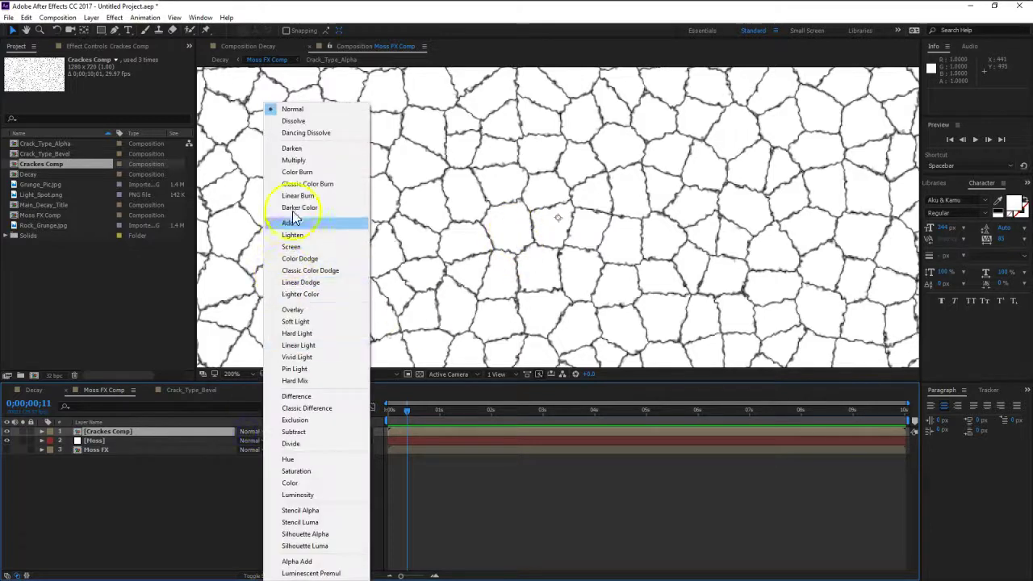
left_click(295, 160)
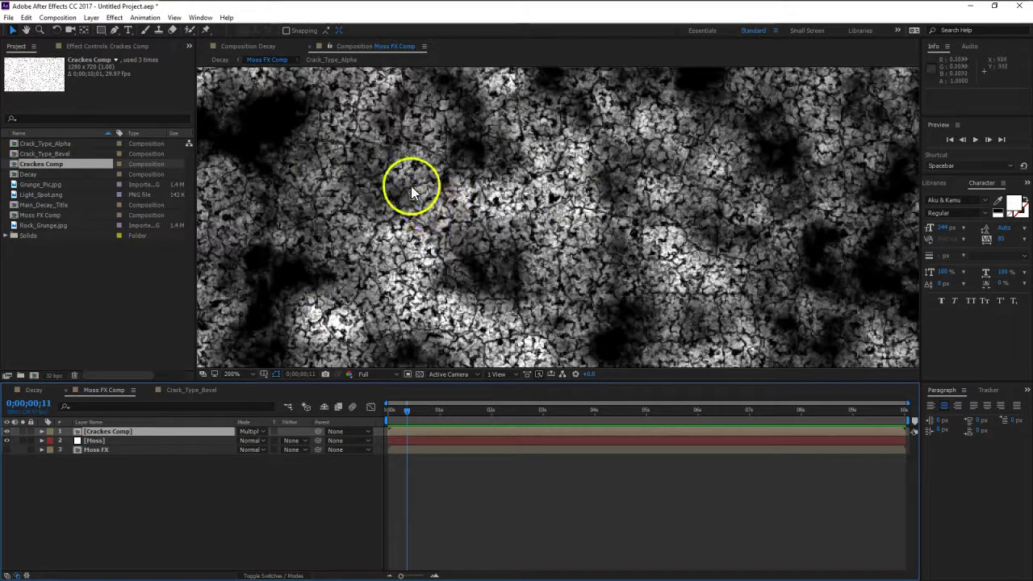
left_click(262, 432)
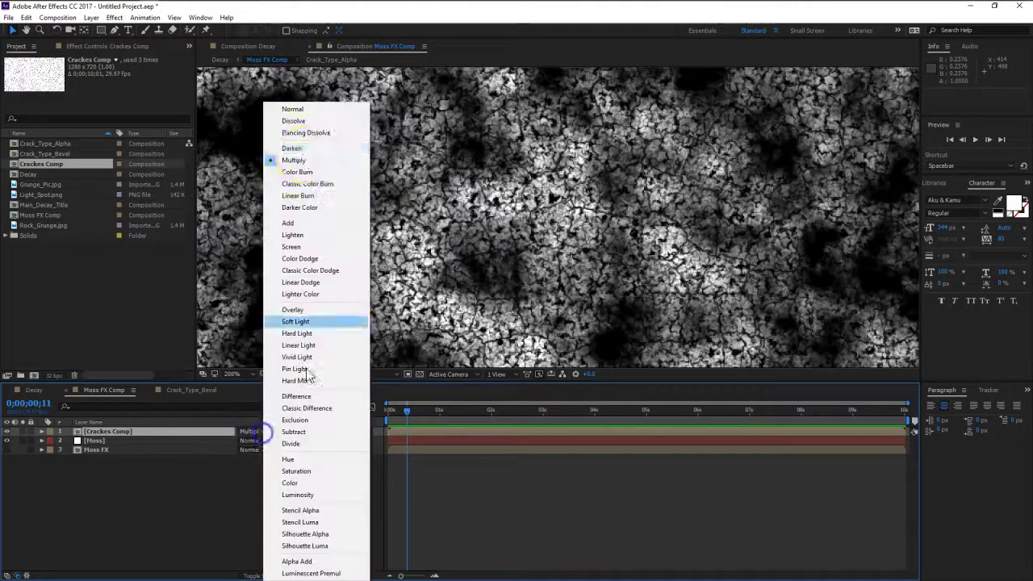
left_click(295, 107)
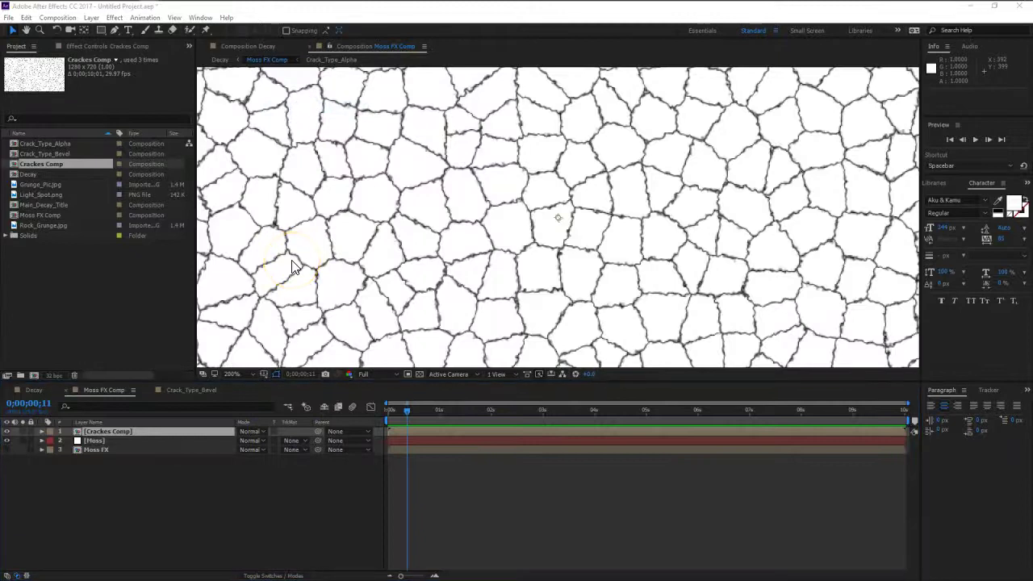
Apply the Invert effect to Crackes Comp in Moss FX Comp and set its blending mode to Multiply.
key("ctrl+space")
type("inv")
key("Return")
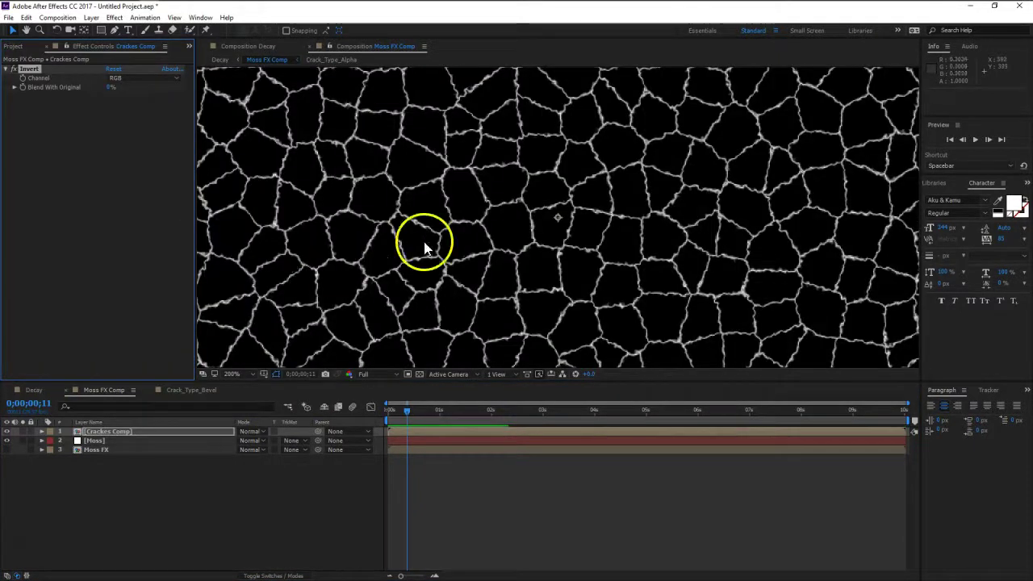
left_click(199, 431)
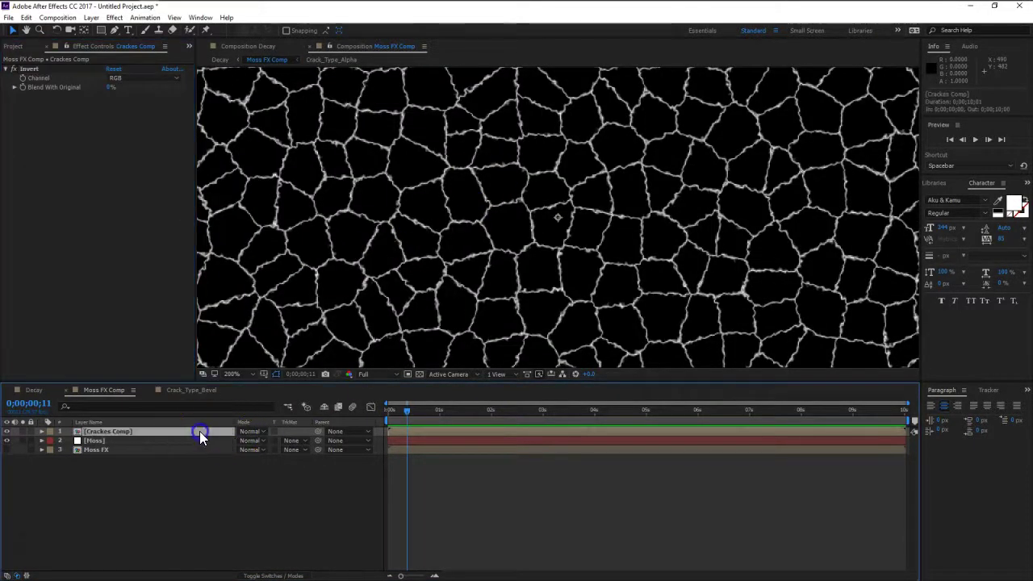
left_click(250, 431)
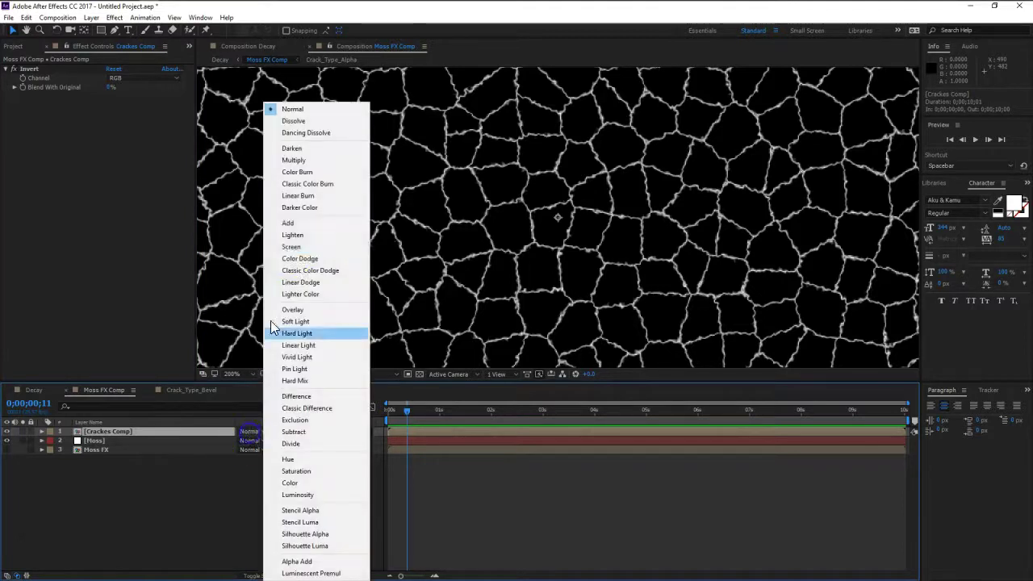
left_click(313, 161)
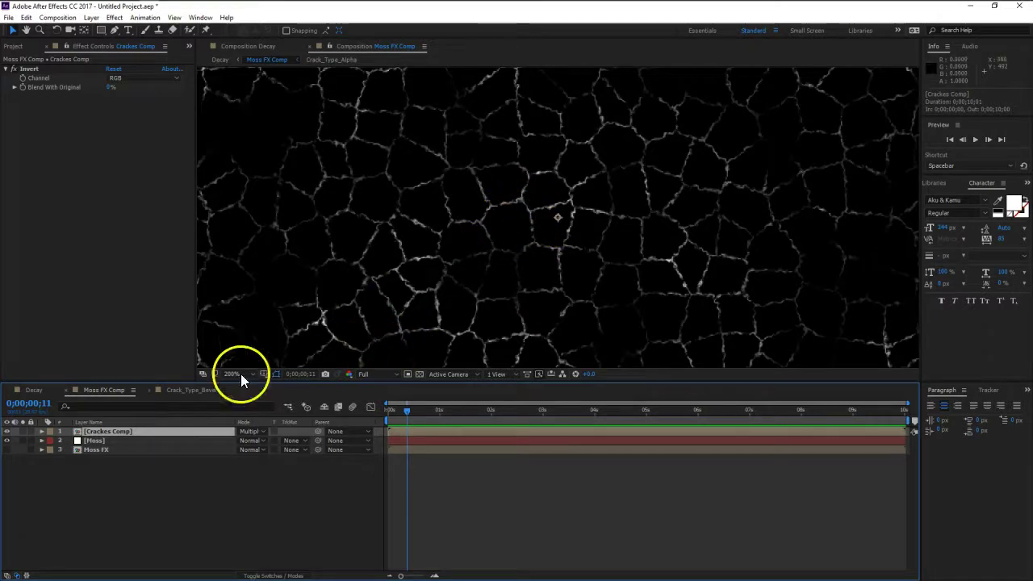
Examine how the moss follows the cracks on the title letters C, R and A up close in Decay.
left_click(33, 391)
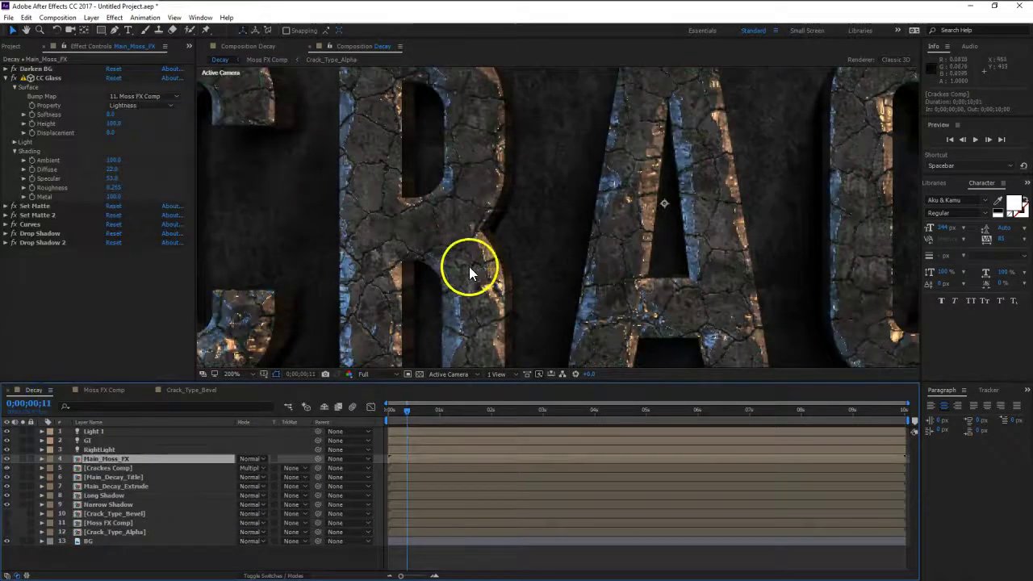
left_click_drag(627, 323, 593, 234)
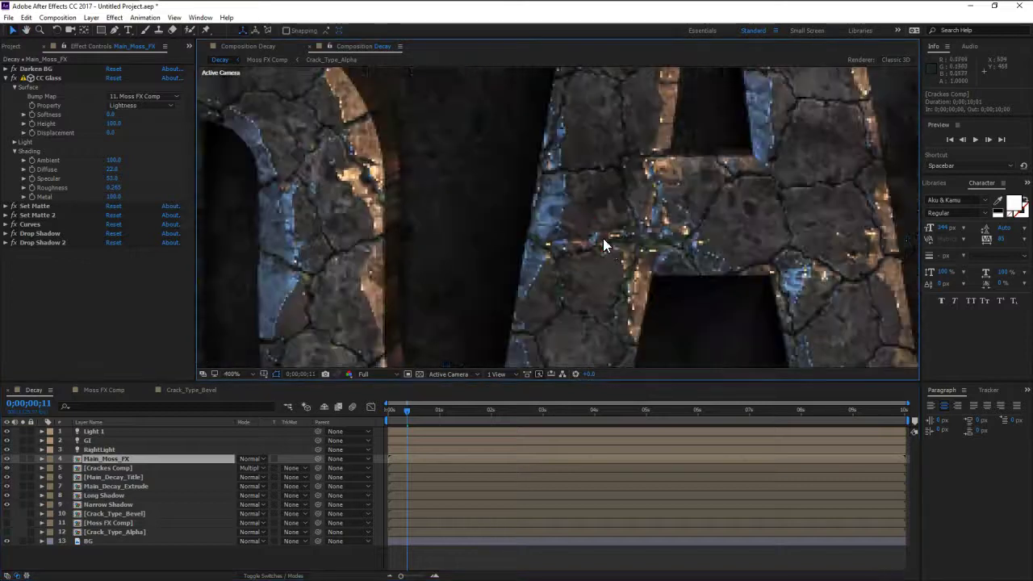
scroll(593, 232, "up", 2)
scroll(592, 226, "down", 1)
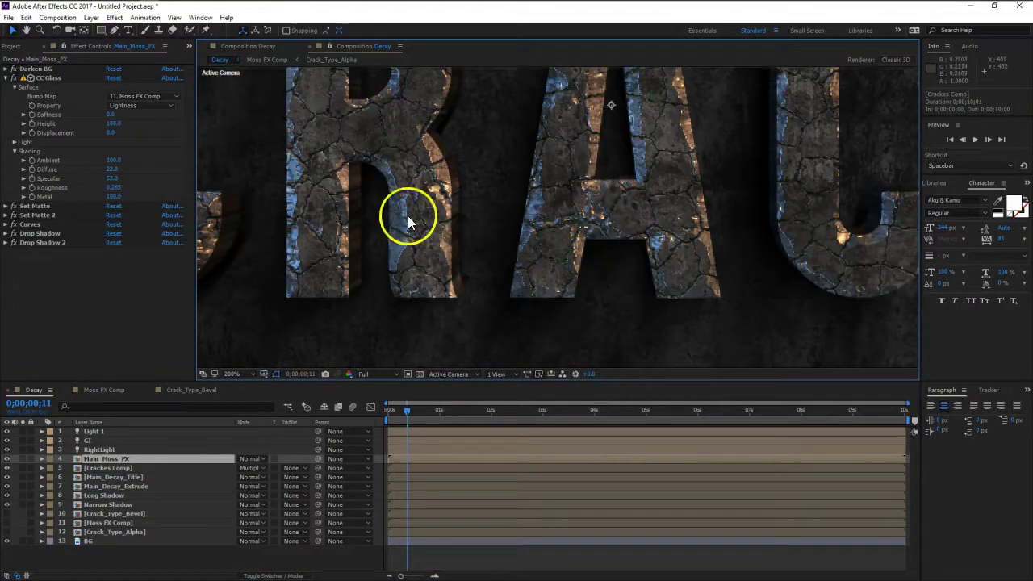
left_click_drag(408, 215, 590, 286)
left_click_drag(404, 270, 475, 288)
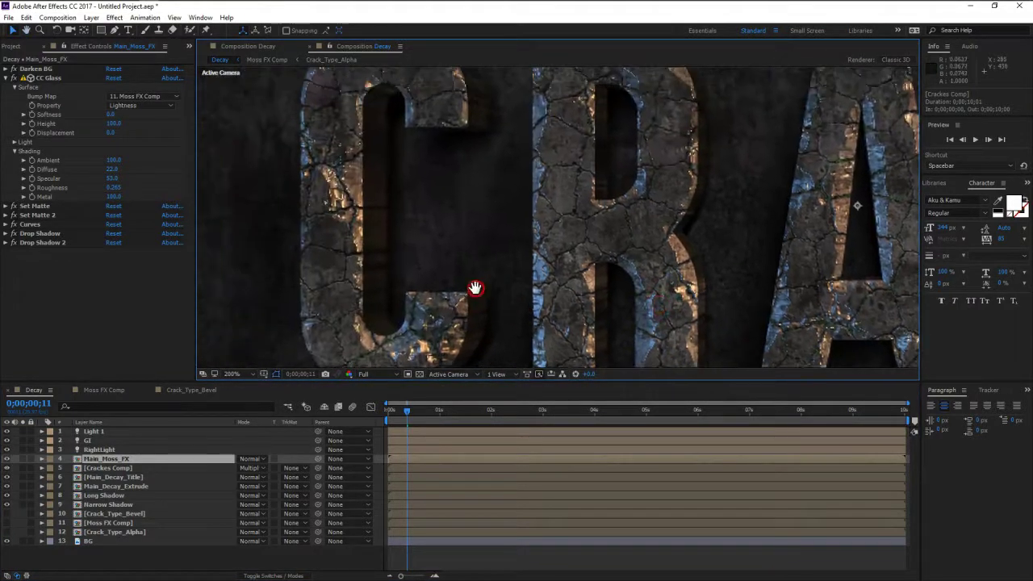
Apply Fast Blur to Crackes Comp in Moss FX Comp with Repeat Edge Pixels enabled and increase its blurriness.
left_click(125, 391)
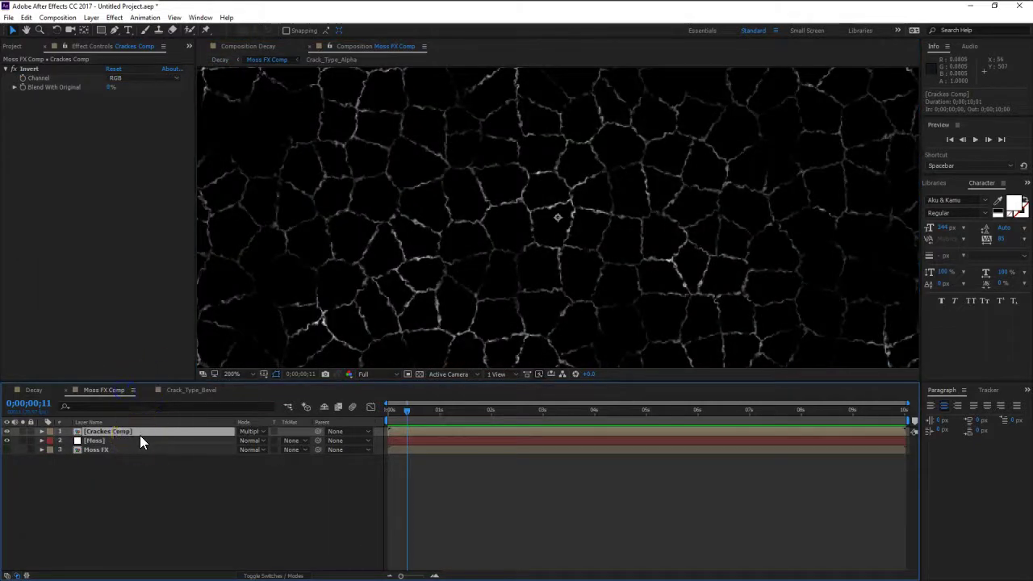
key("ctrl+space")
type("fast")
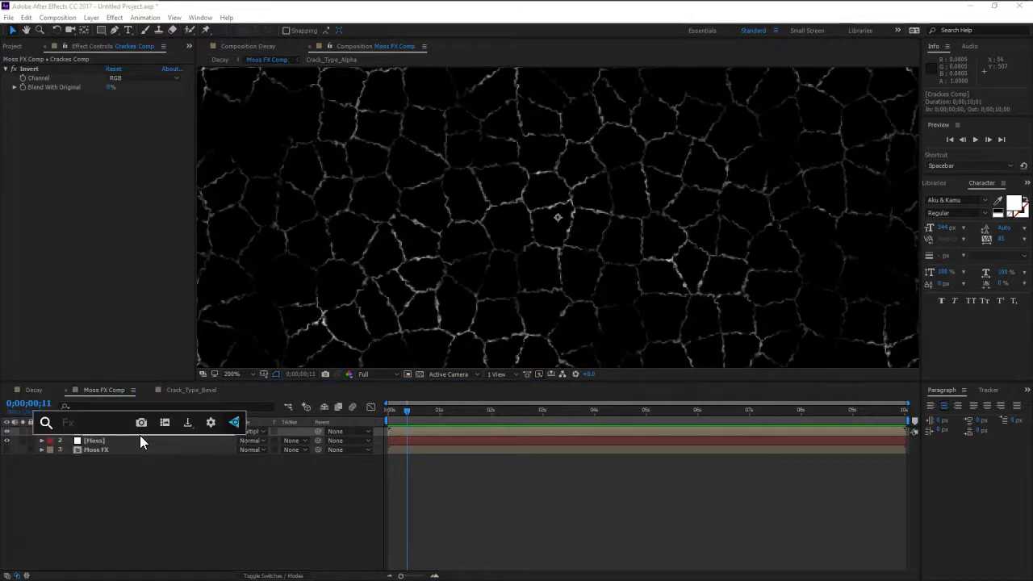
key("Return")
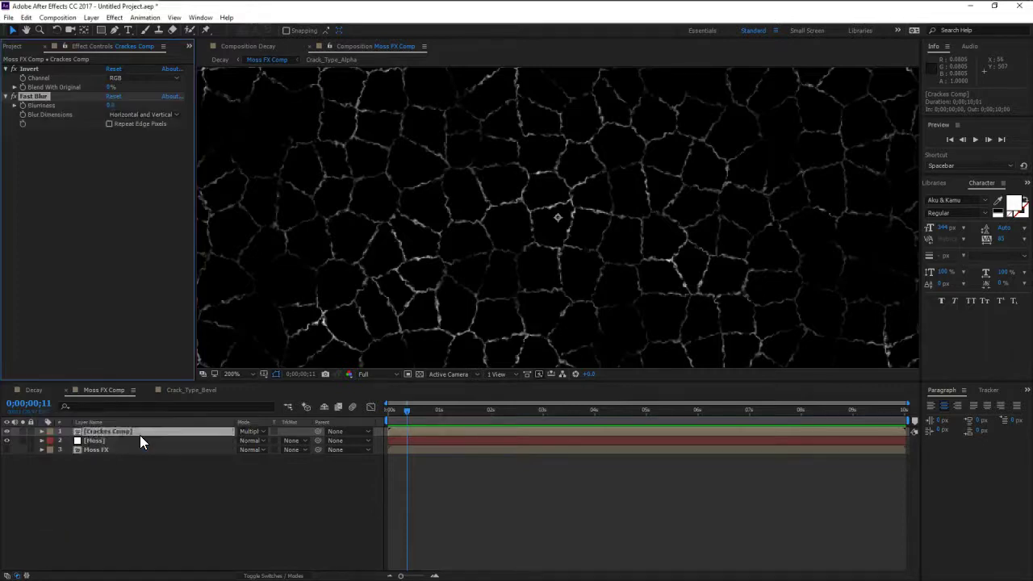
left_click(109, 124)
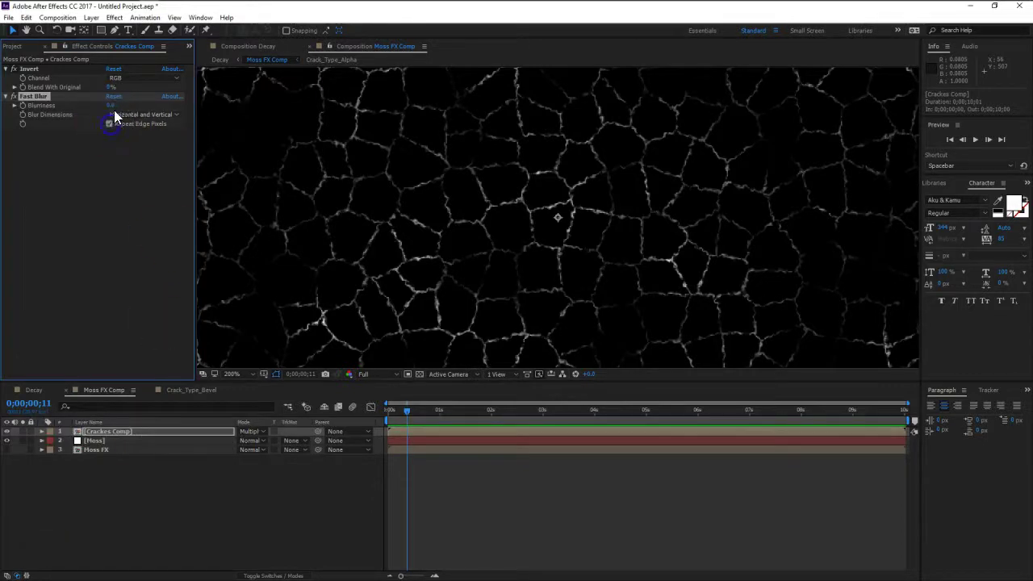
left_click_drag(112, 105, 114, 107)
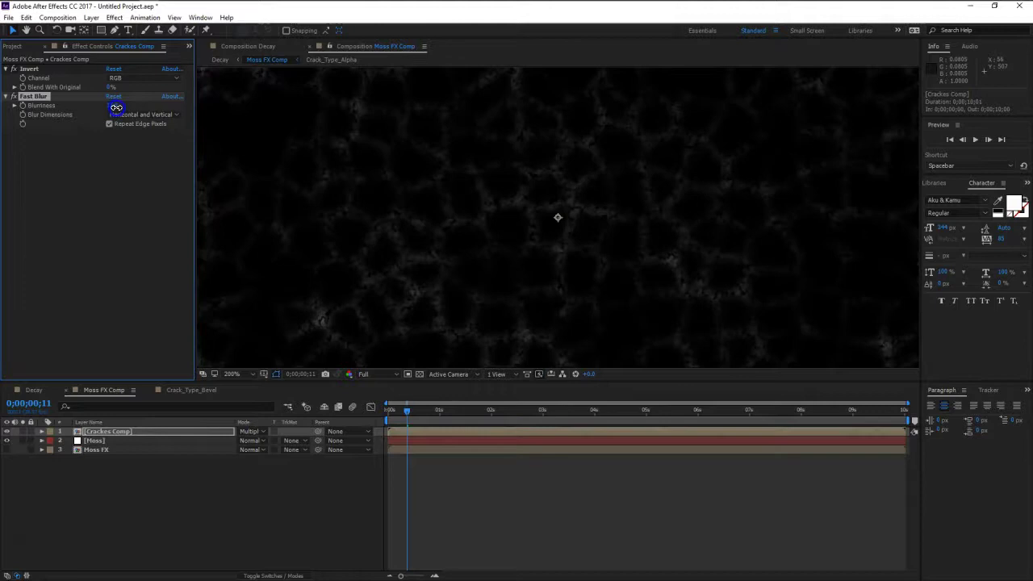
Try a Curves adjustment on the Alpha channel of Crackes Comp with Fast Blur blurriness at 7.0, and delete the Curves effect.
key("ctrl+space")
type("cur")
key("Return")
left_click_drag(115, 108, 107, 108)
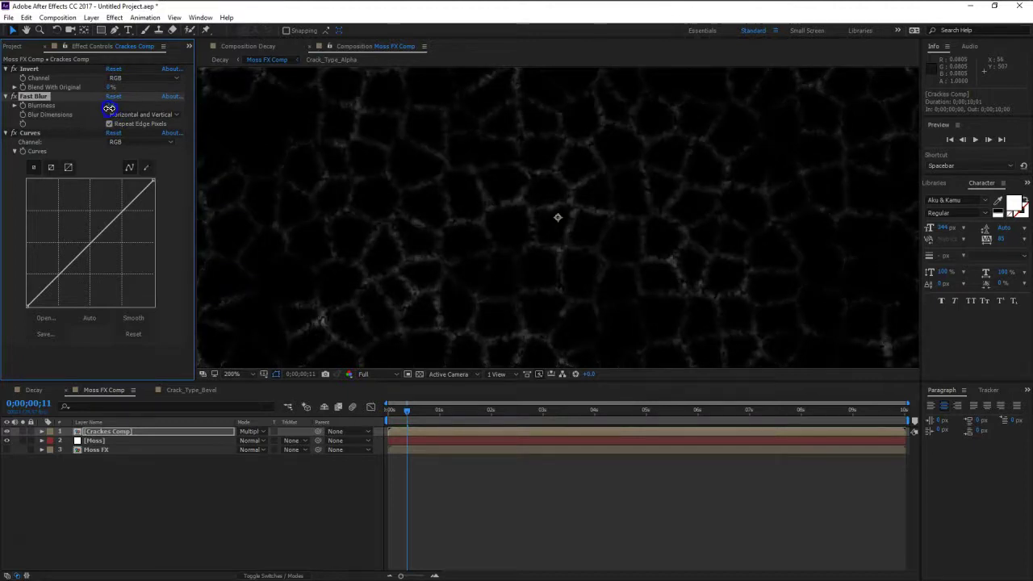
left_click(129, 142)
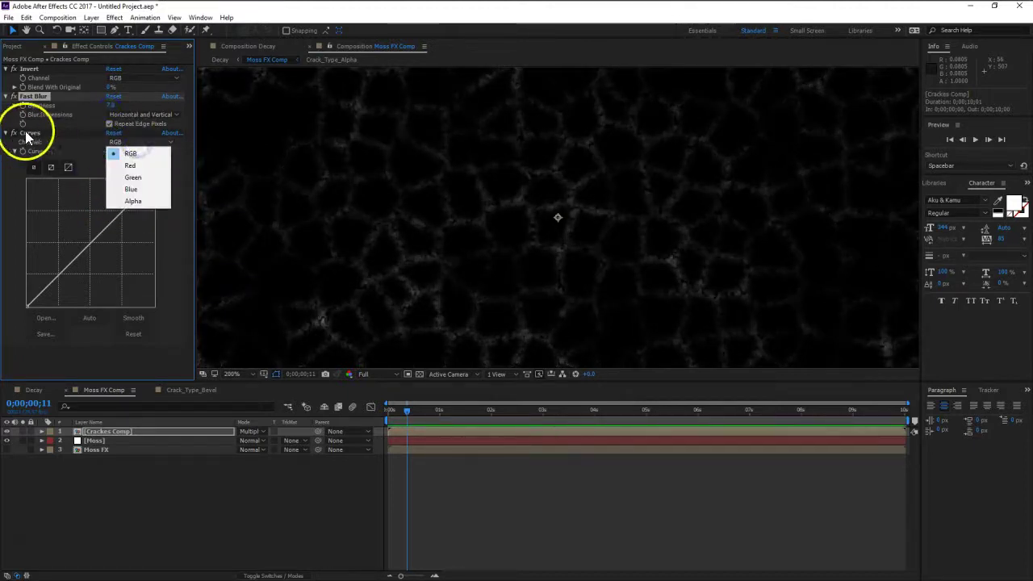
left_click(151, 202)
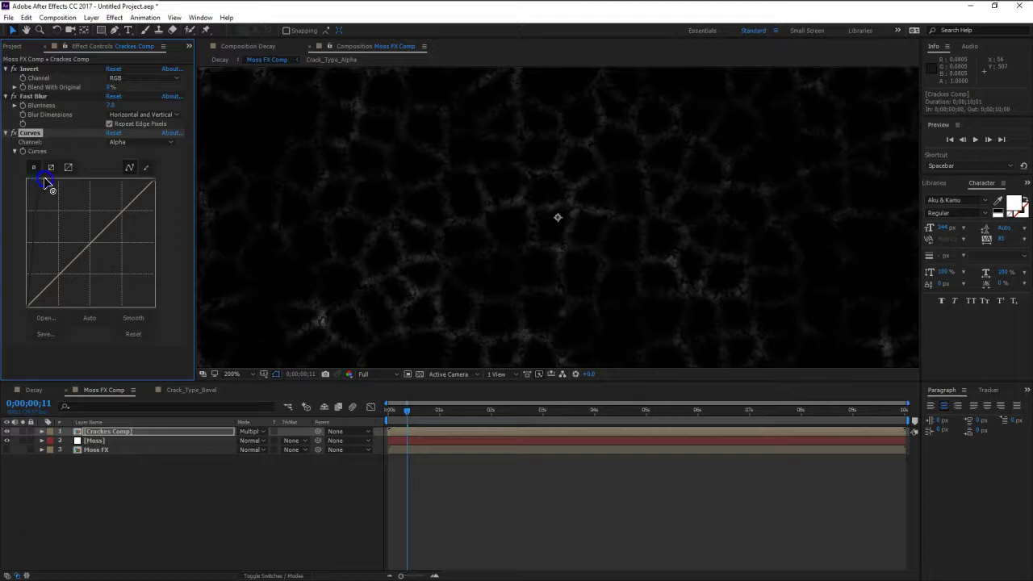
left_click(36, 133)
key("Delete")
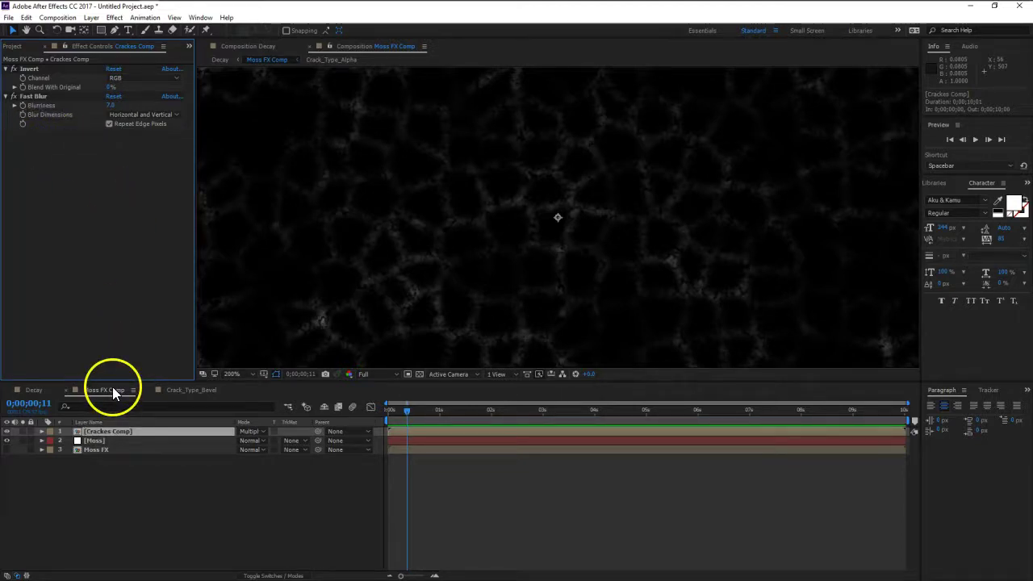
Apply Curves to Crackes Comp, raise the RGB curve steeply to brighten the crack lines, and reduce the Fast Blur blurriness to 1.0.
key("ctrl+space")
type("cur")
key("Return")
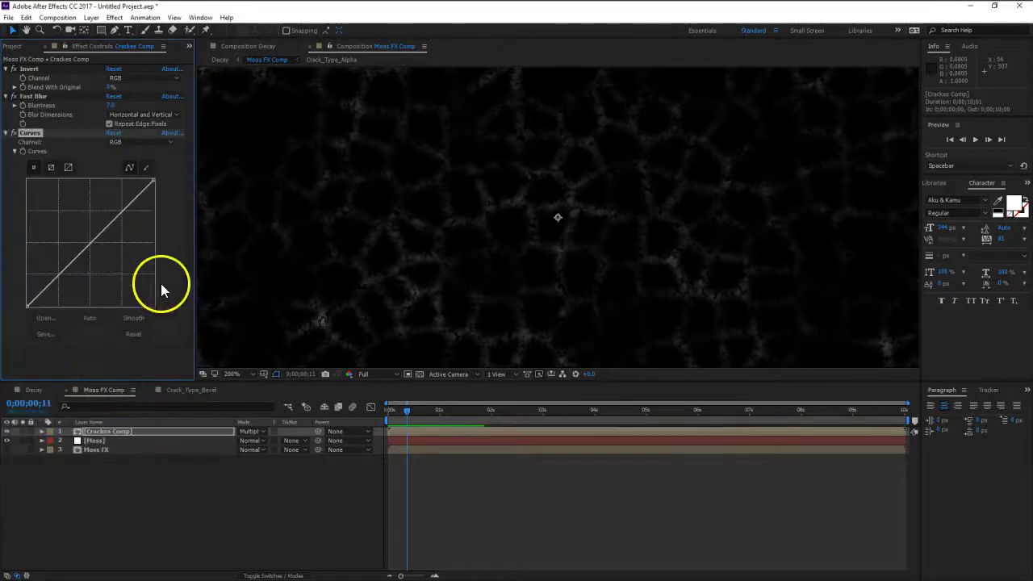
left_click(97, 229)
left_click_drag(96, 229, 37, 179)
left_click_drag(114, 106, 109, 105)
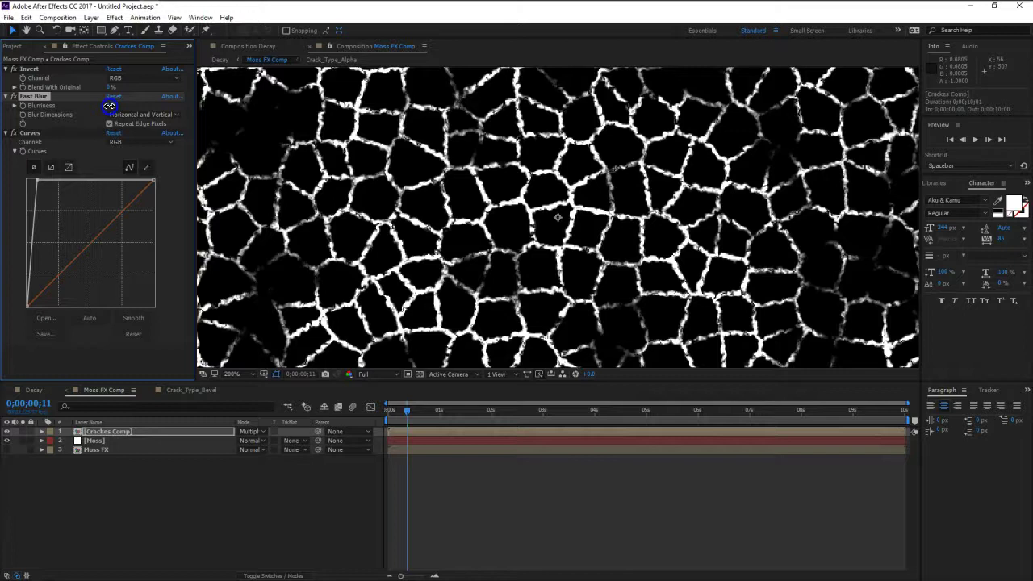
Inspect the moss growing in the cracks across the title letters C, R and A in Decay.
left_click(46, 392)
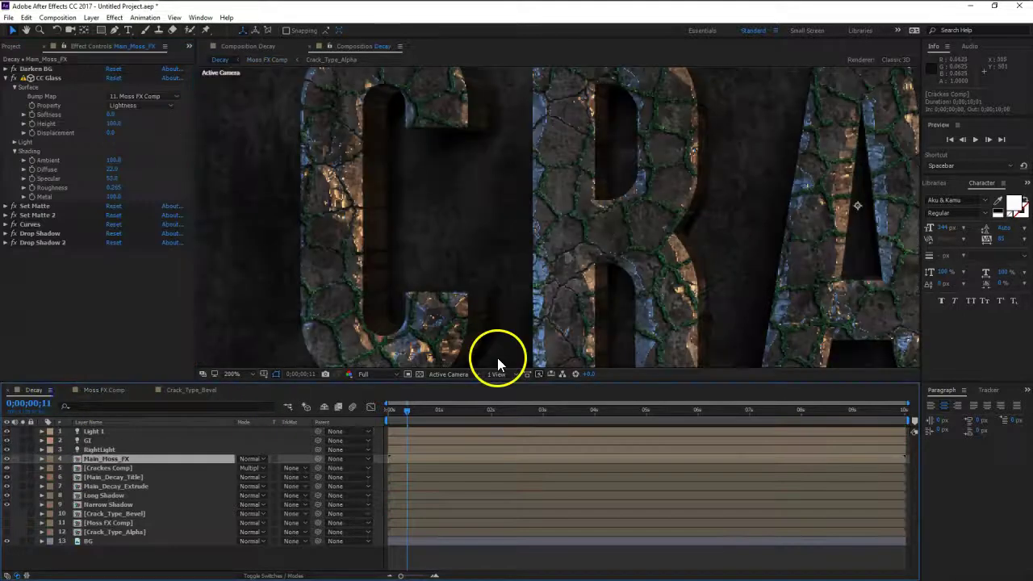
left_click_drag(842, 236, 606, 157)
left_click_drag(718, 232, 612, 201)
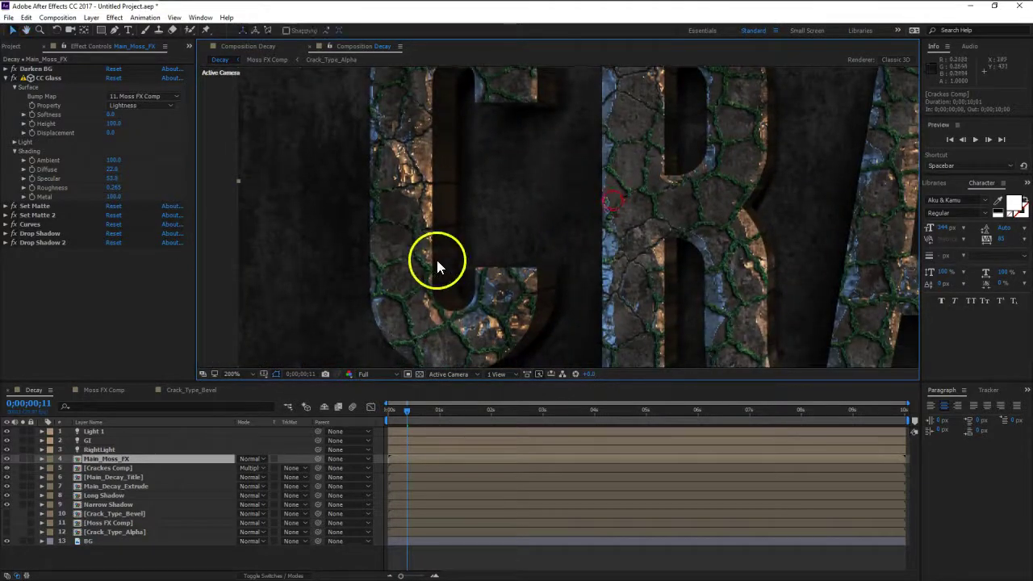
mouse_move(478, 194)
left_mouse_down()
mouse_move(554, 282)
mouse_move(492, 306)
mouse_move(468, 279)
mouse_move(474, 234)
left_mouse_up()
left_click_drag(637, 307, 618, 235)
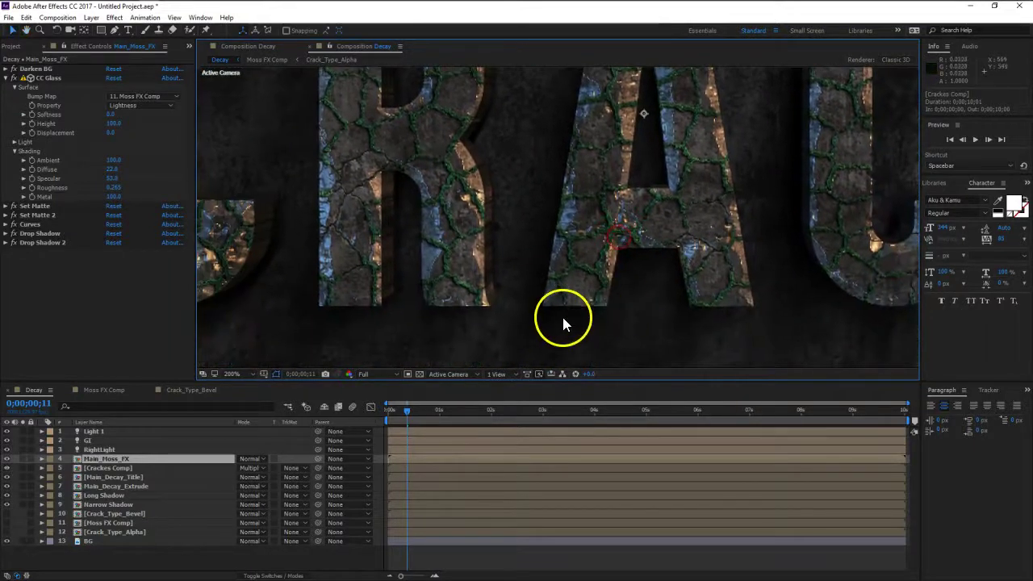
left_click_drag(480, 244, 608, 275)
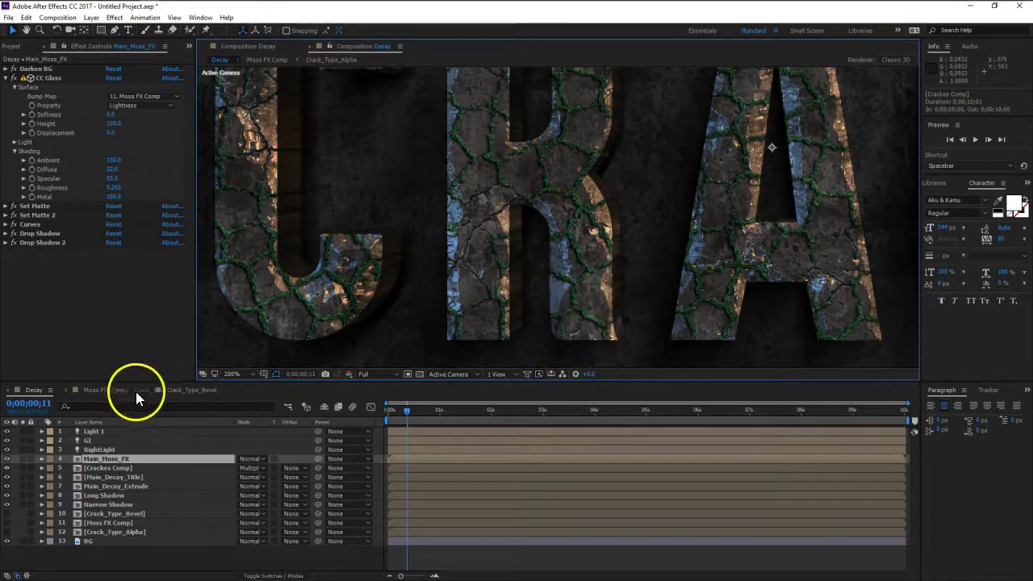
Make the RGB curve of Crackes Comp in Moss FX Comp less steep to dim the crack lines slightly.
left_click(106, 391)
left_click_drag(37, 181, 55, 178)
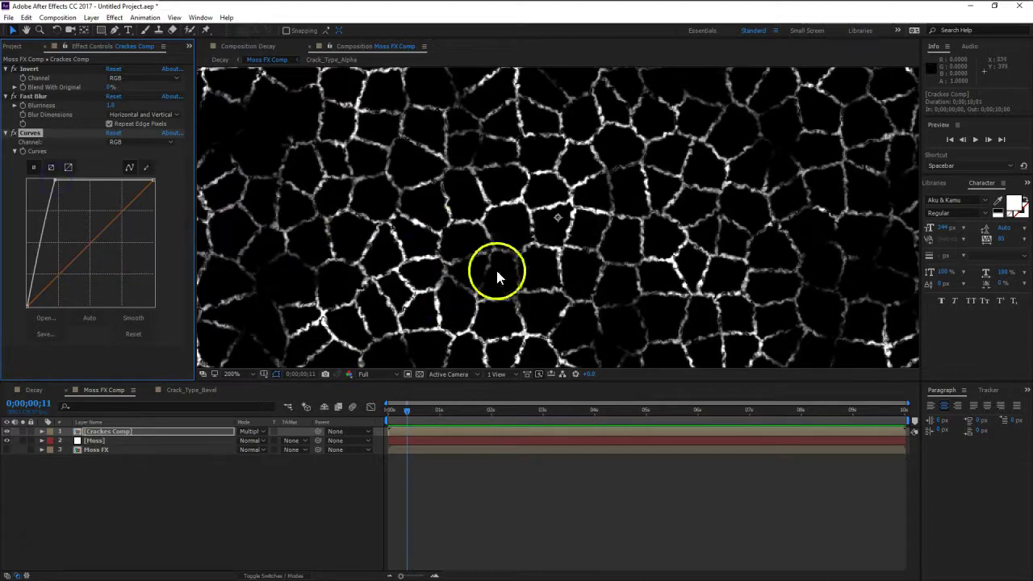
Examine the bright and faded areas of the crack pattern across Moss FX Comp.
key("h")
left_click_drag(738, 213, 542, 338)
left_click_drag(506, 283, 640, 276)
scroll(586, 234, "down", 1)
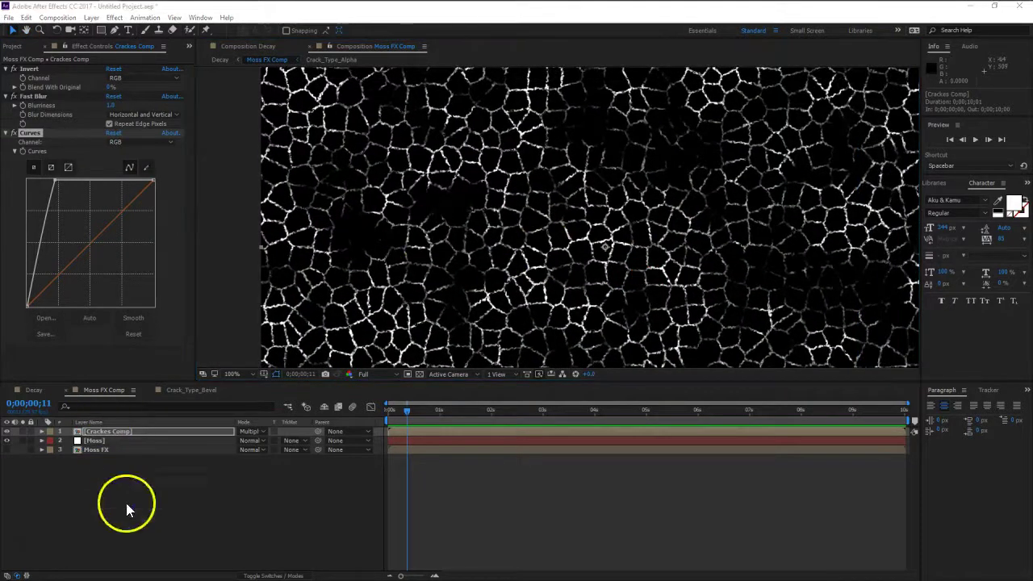
left_click(127, 506)
scroll(534, 257, "up", 1)
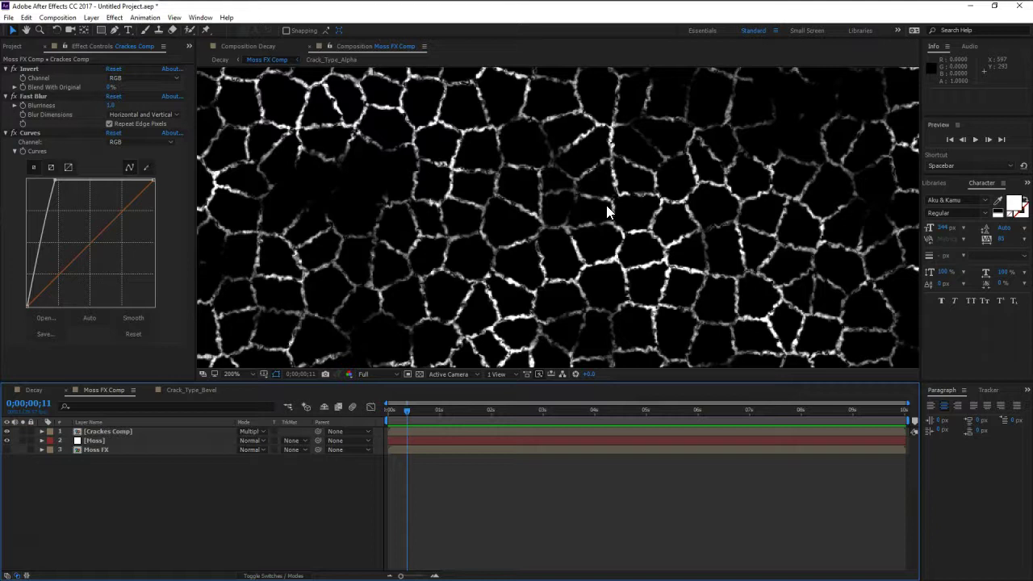
scroll(606, 205, "down", 2)
left_click_drag(611, 258, 539, 248)
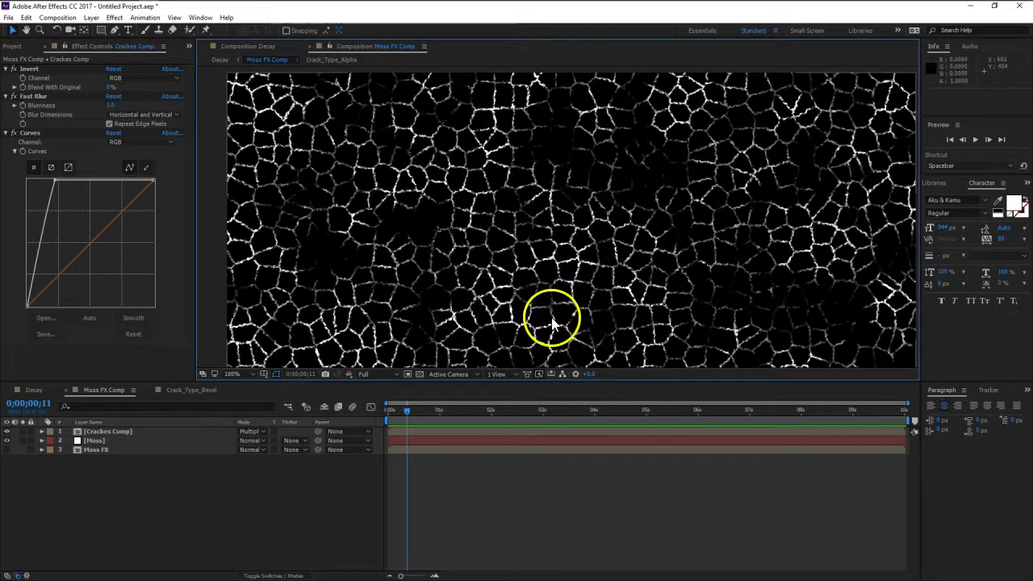
left_click_drag(551, 263, 544, 256)
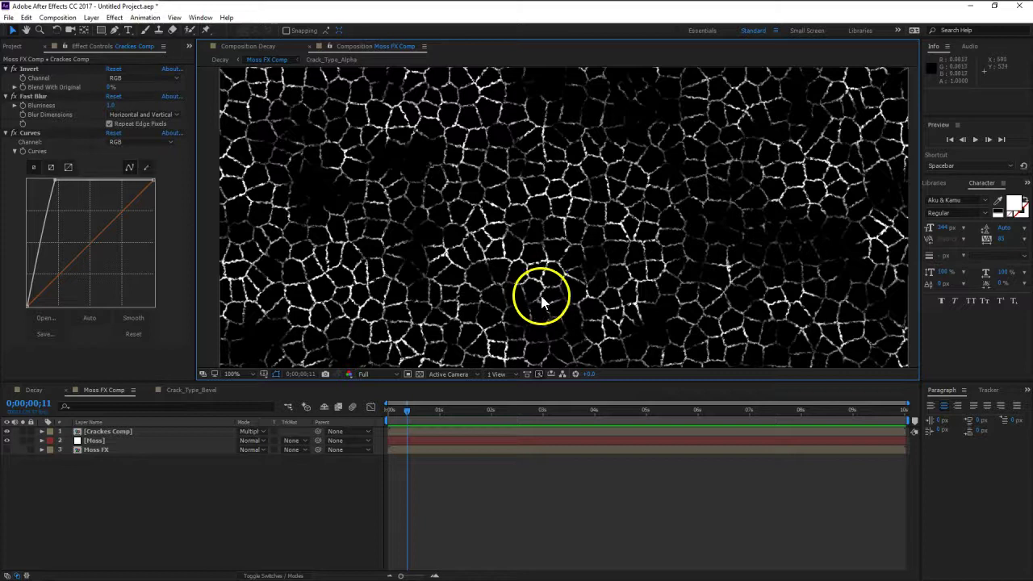
Apply Turbulent Displace to Crackes Comp in Moss FX Comp and set its size to 3.
left_click(170, 434)
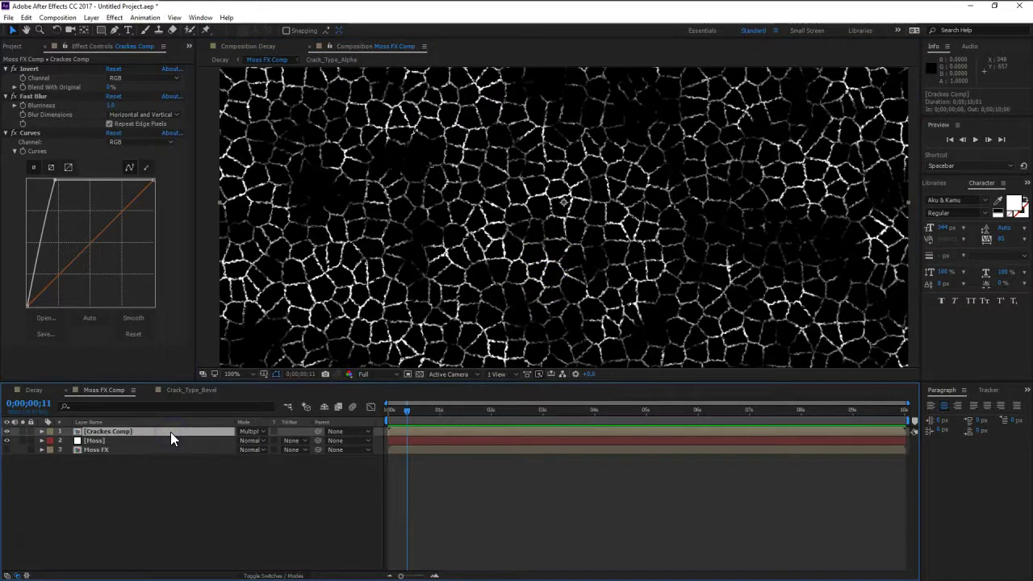
key("ctrl+space")
type("turb")
key("Return")
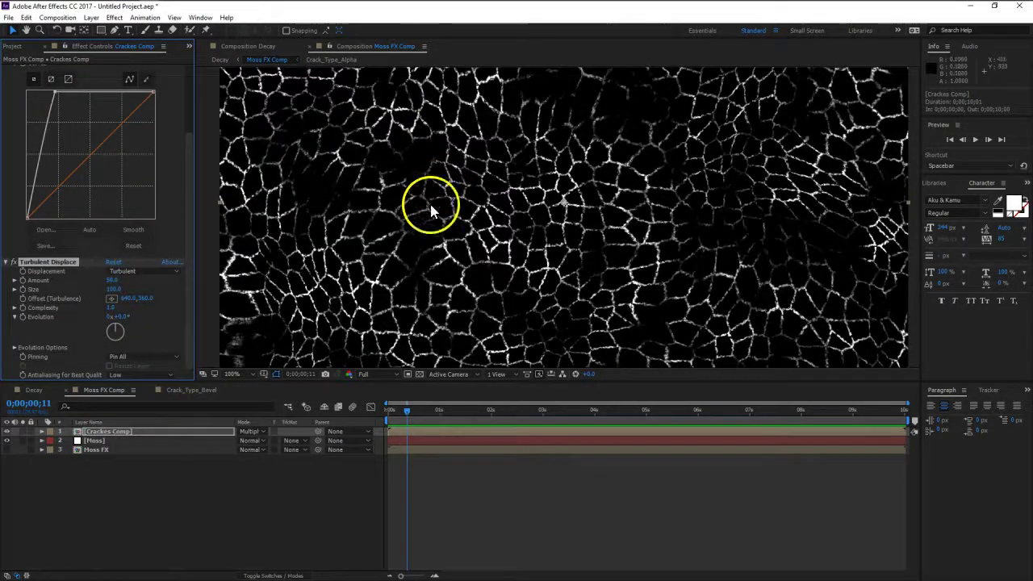
left_click(114, 291)
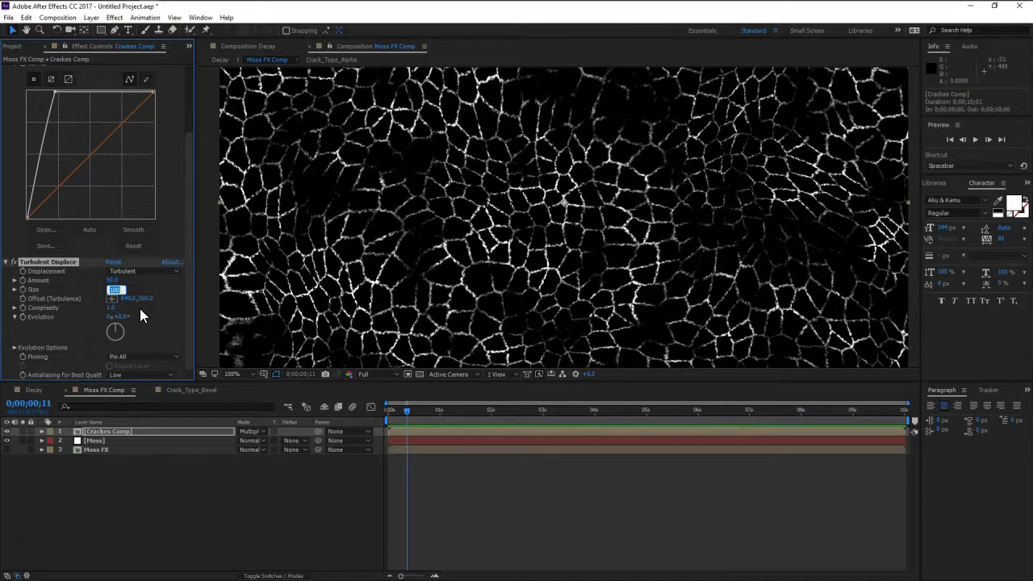
type("3")
key("Return")
left_click(466, 238)
left_click(483, 274)
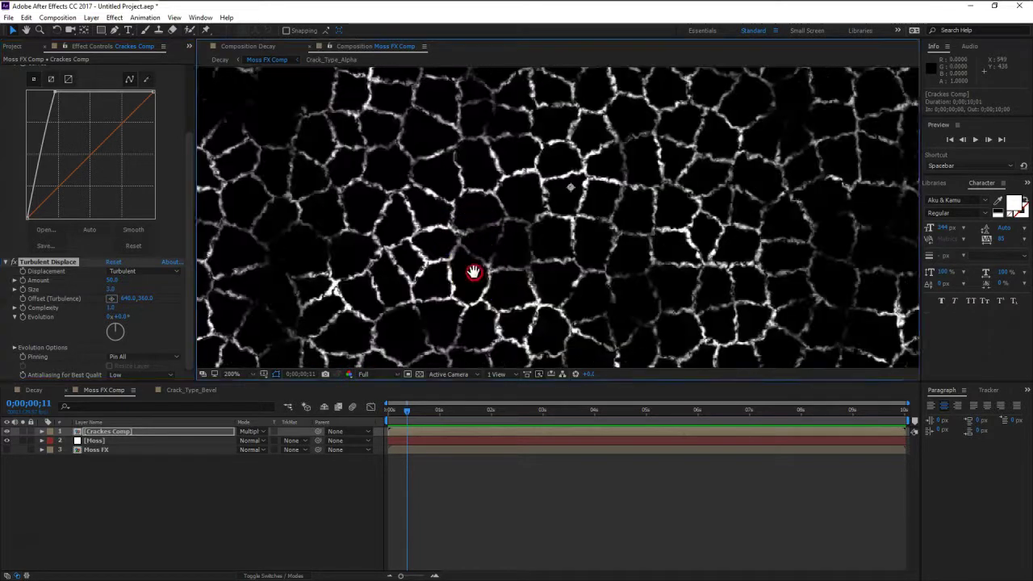
Raise the Turbulent Displace amount of Crackes Comp to about 132 and check the moss on the title in Decay.
left_click_drag(112, 280, 156, 279)
left_click(50, 388)
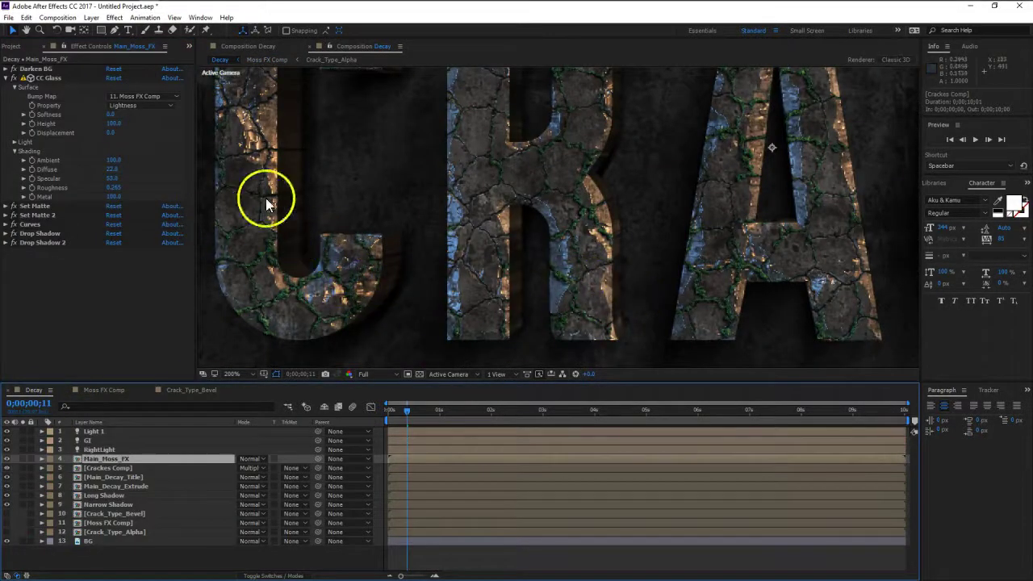
left_click_drag(276, 187, 277, 262)
left_click_drag(645, 268, 405, 274)
left_click_drag(609, 290, 461, 226)
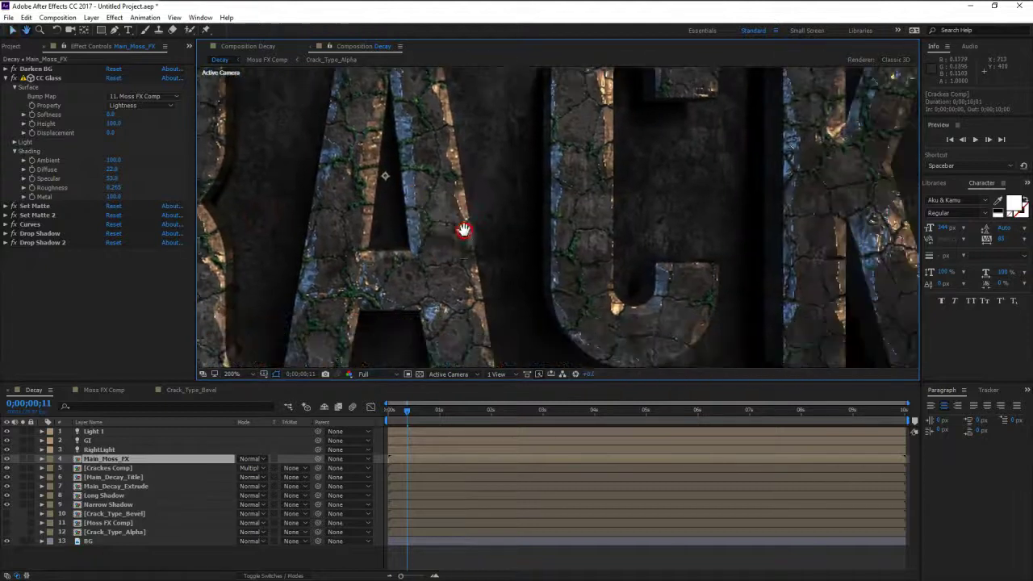
left_click_drag(604, 299, 584, 260)
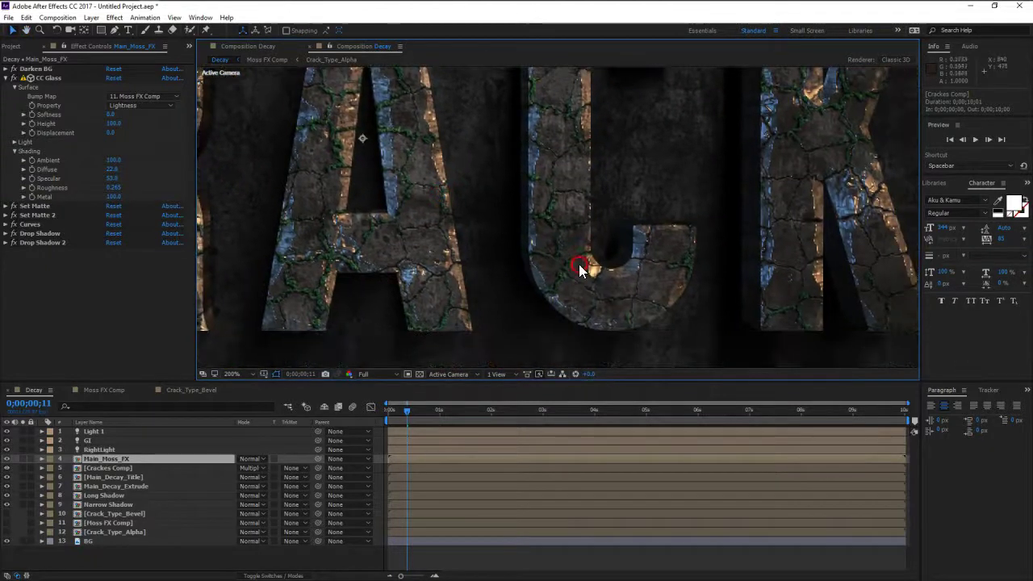
Set the Turbulent Displace size of Crackes Comp to 5 and check the moss on the letters A, C and K.
left_click(109, 389)
scroll(89, 339, "down", 2)
left_click(112, 290)
type("5")
key("Return")
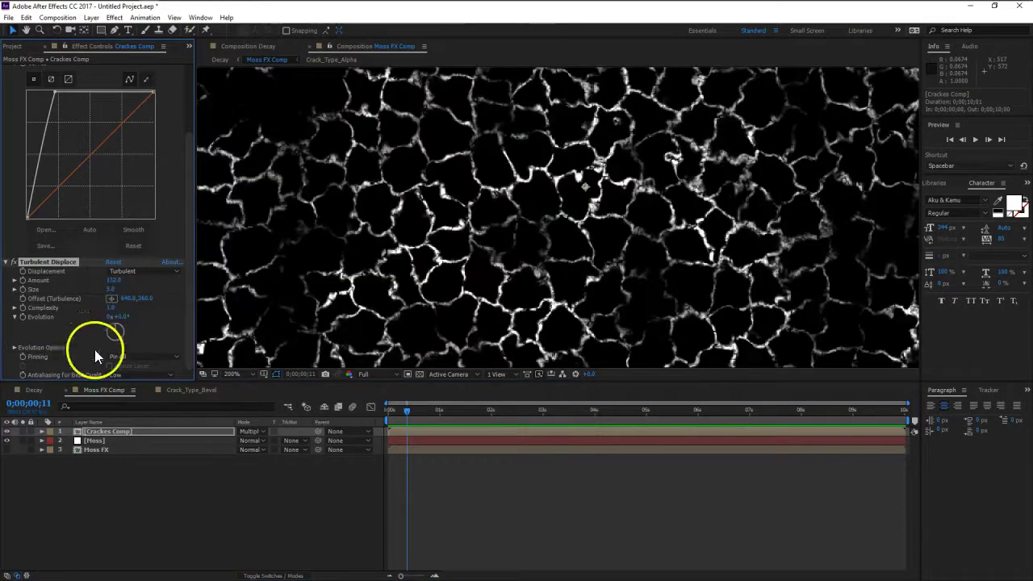
left_click(45, 391)
left_click_drag(661, 178, 549, 261)
left_click_drag(492, 217, 515, 260)
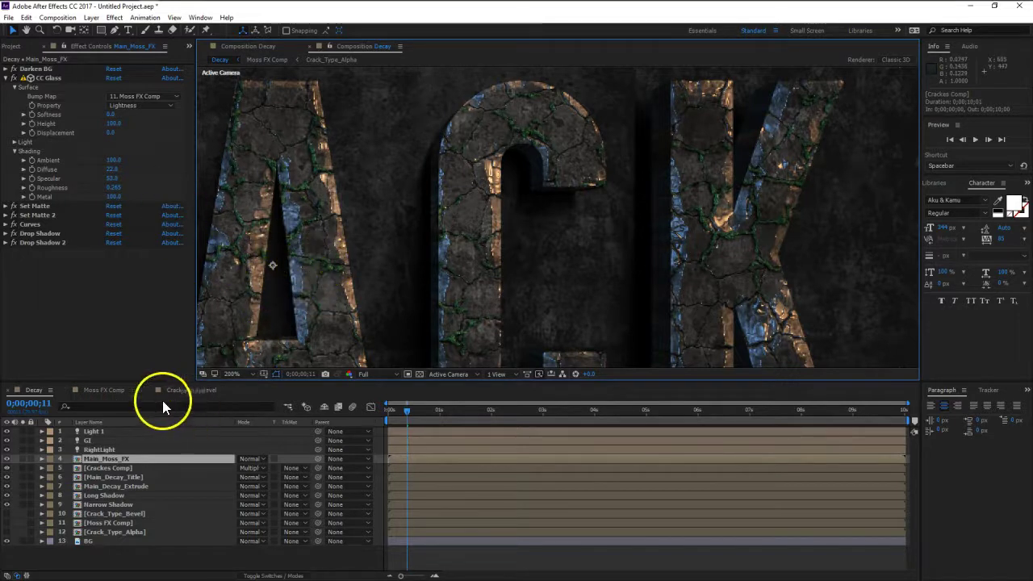
Increase the Fast Blur blurriness of Crackes Comp and steepen its RGB curve to thicken and brighten the crack lines.
left_click(105, 391)
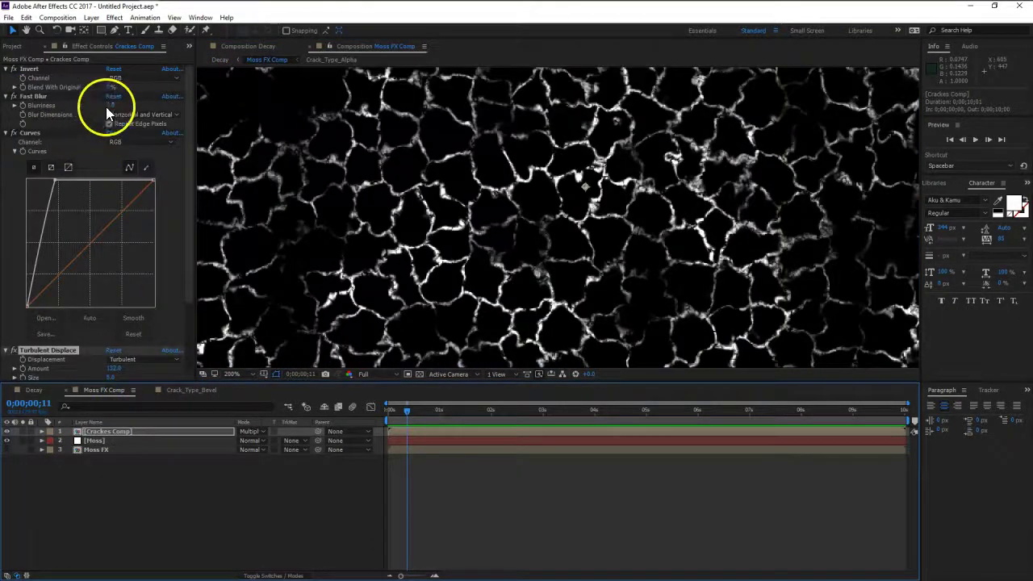
mouse_move(109, 108)
left_mouse_down()
mouse_move(137, 107)
mouse_move(109, 105)
left_mouse_up()
left_click_drag(55, 180, 46, 175)
left_click(33, 390)
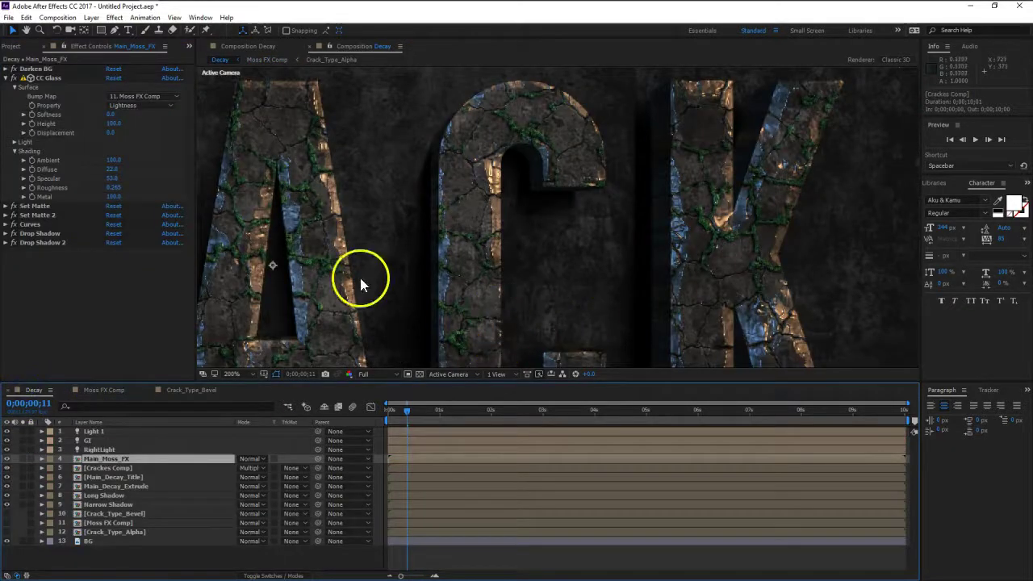
left_click_drag(361, 279, 519, 157)
left_click_drag(397, 207, 632, 301)
left_click_drag(380, 248, 615, 274)
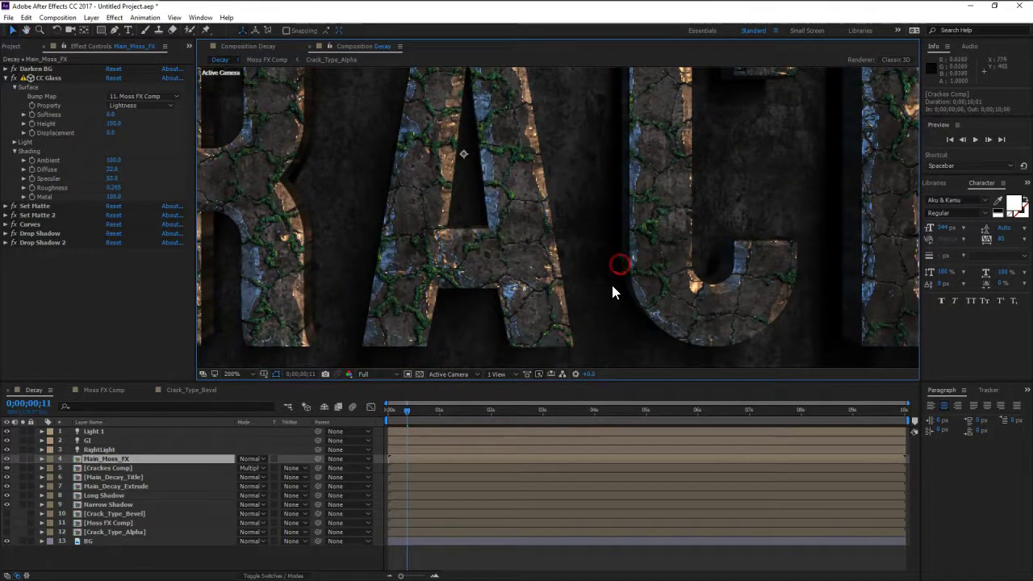
left_click_drag(694, 272, 476, 236)
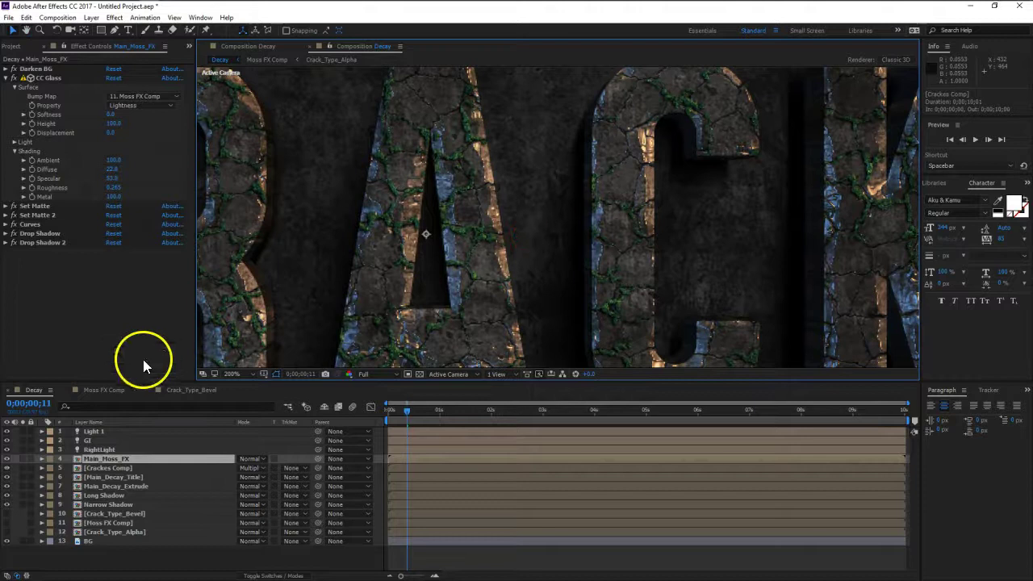
Set the Turbulent Displace of Crackes Comp to a size of about 15 and an amount of about 68, and check Decay.
left_click(101, 391)
scroll(105, 350, "down", 3)
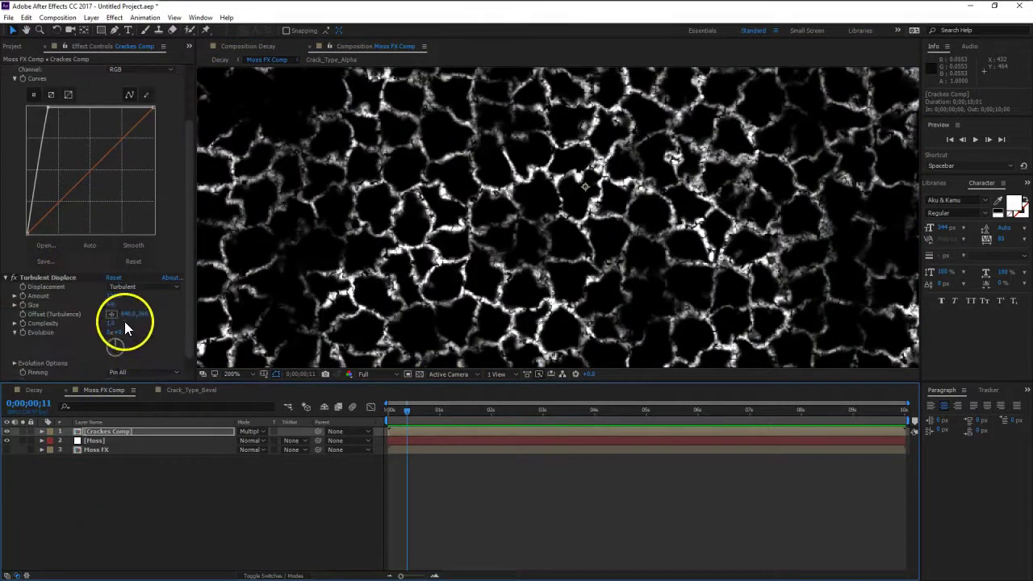
left_click_drag(112, 313, 112, 309)
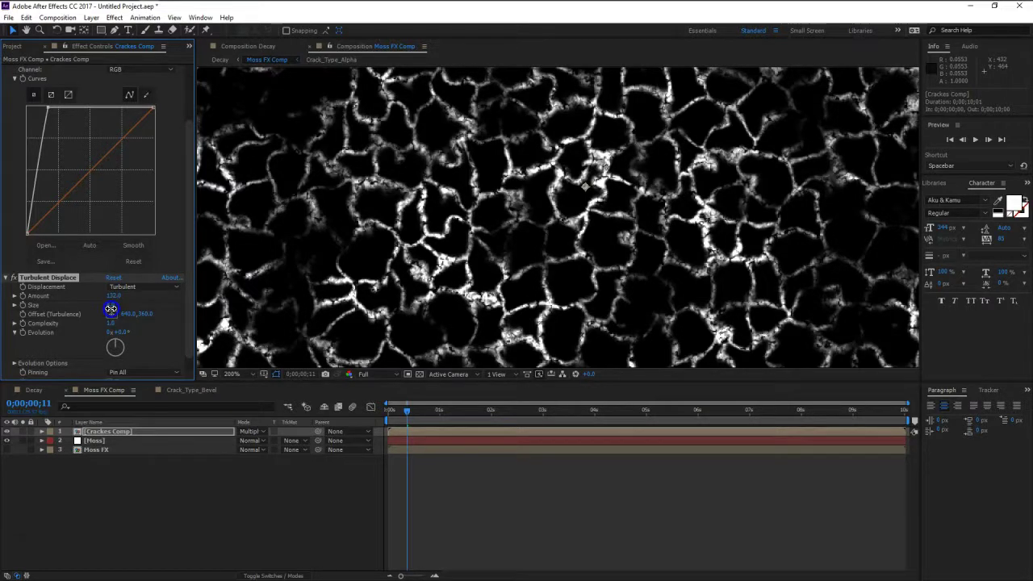
left_click_drag(111, 309, 83, 298)
left_click(49, 388)
mouse_move(461, 299)
left_mouse_down()
mouse_move(528, 189)
mouse_move(695, 159)
left_mouse_up()
left_click_drag(469, 218, 572, 229)
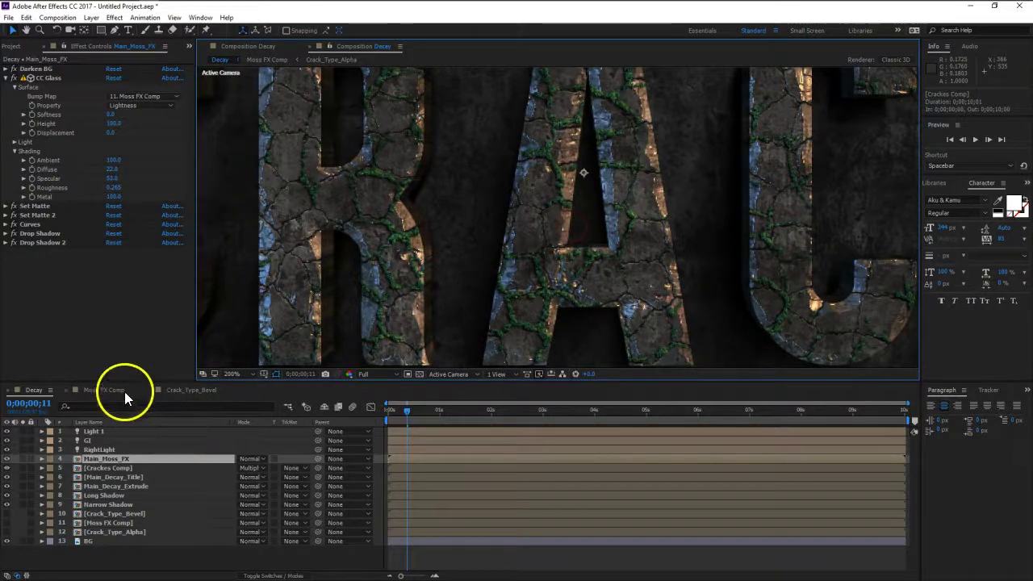
Raise the Turbulent Displace complexity of Crackes Comp to make the crack lines more irregular.
left_click(121, 390)
scroll(184, 323, "down", 3)
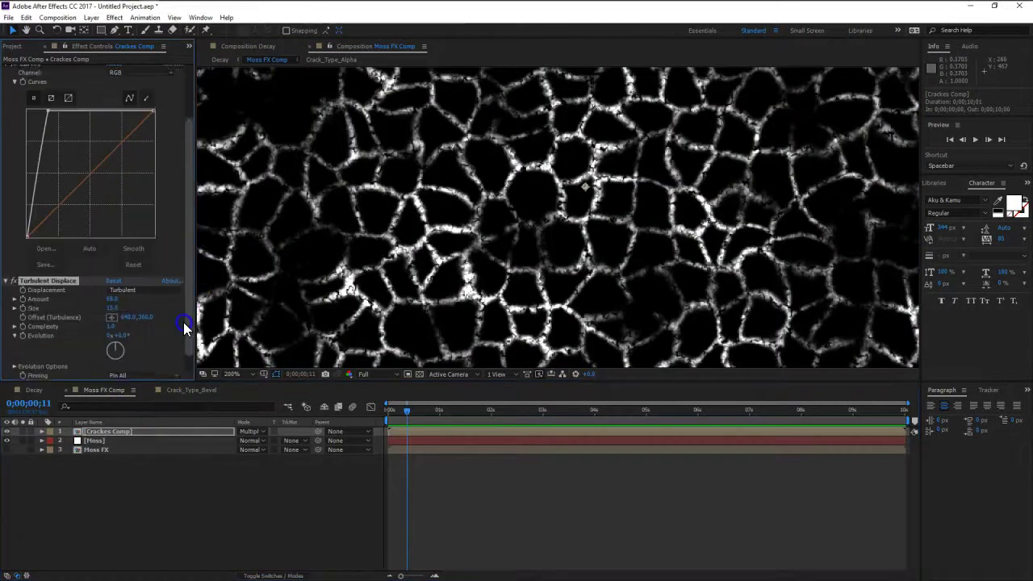
left_click_drag(110, 324, 242, 300)
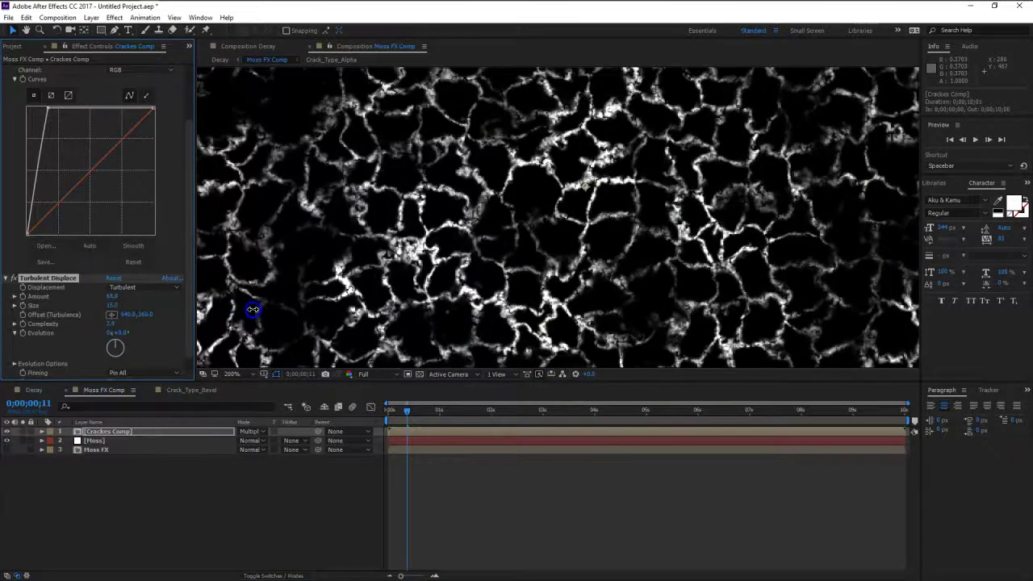
left_click(124, 313)
Set the Turbulent Displace amount of Crackes Comp to about 122 and its size to 5, and check the title in Decay.
left_click_drag(111, 296, 134, 296)
left_click(115, 305)
type("5")
key("Return")
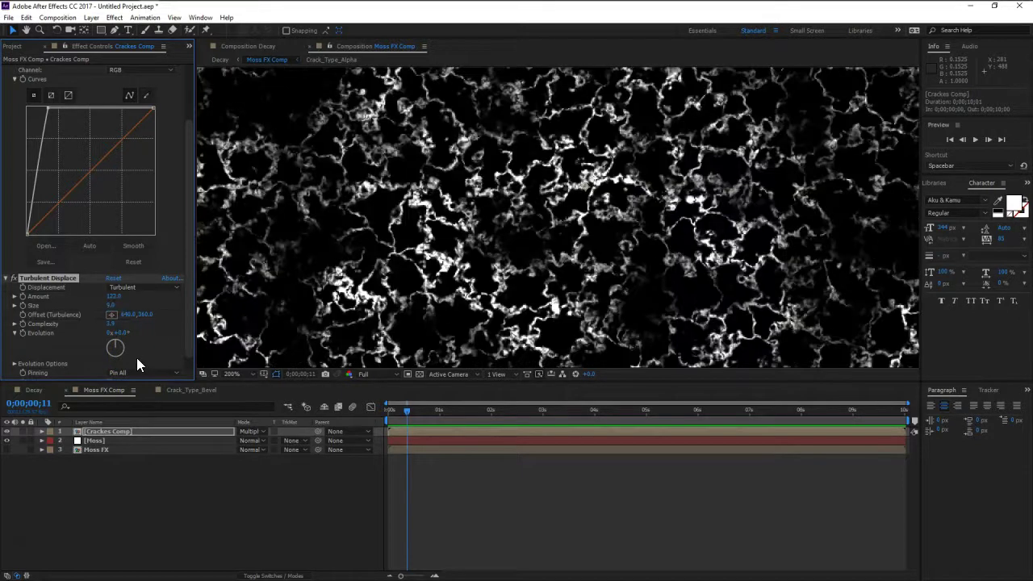
left_click(33, 389)
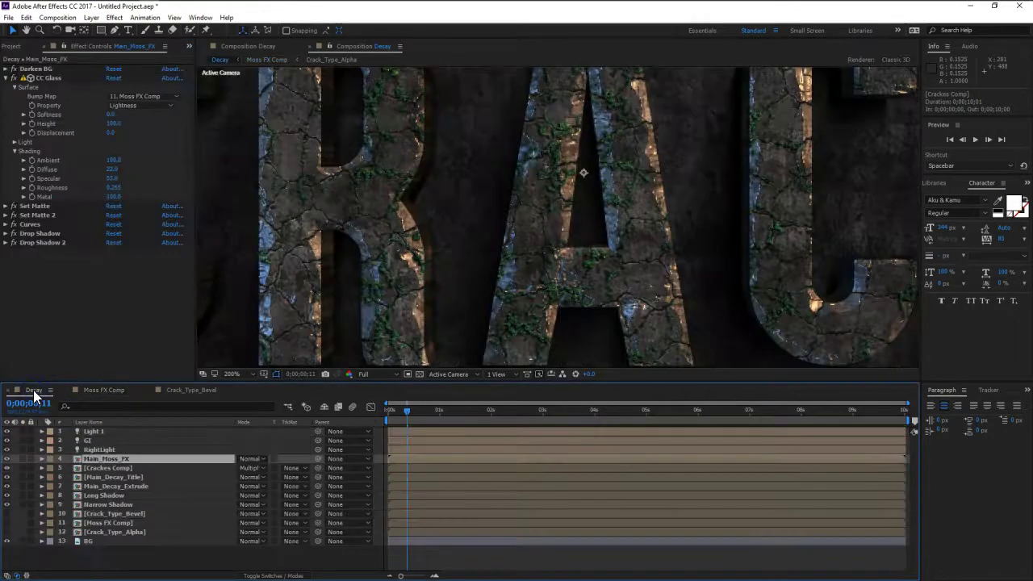
key("h")
left_click_drag(667, 208, 462, 284)
key("v")
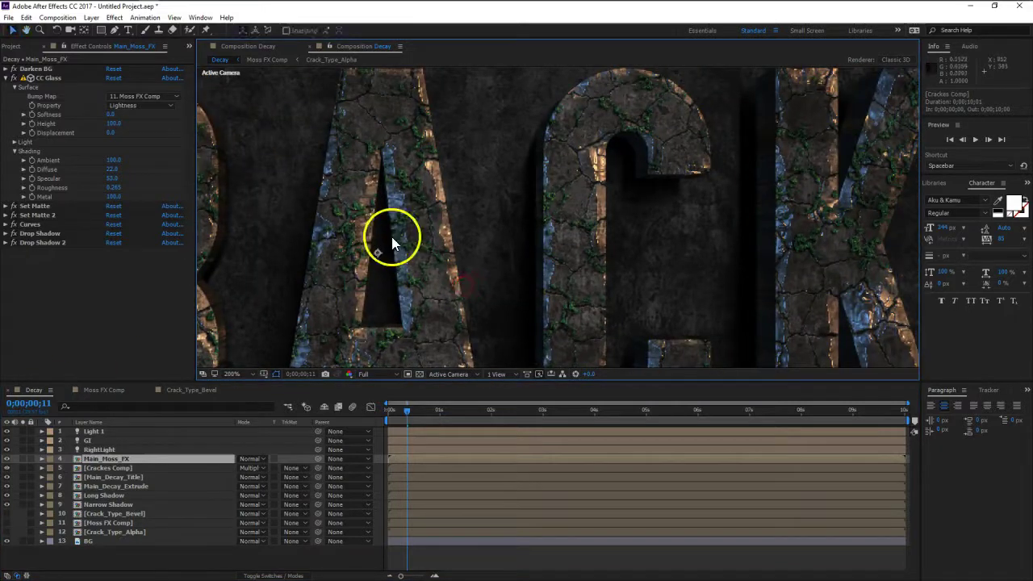
left_click_drag(398, 239, 454, 247)
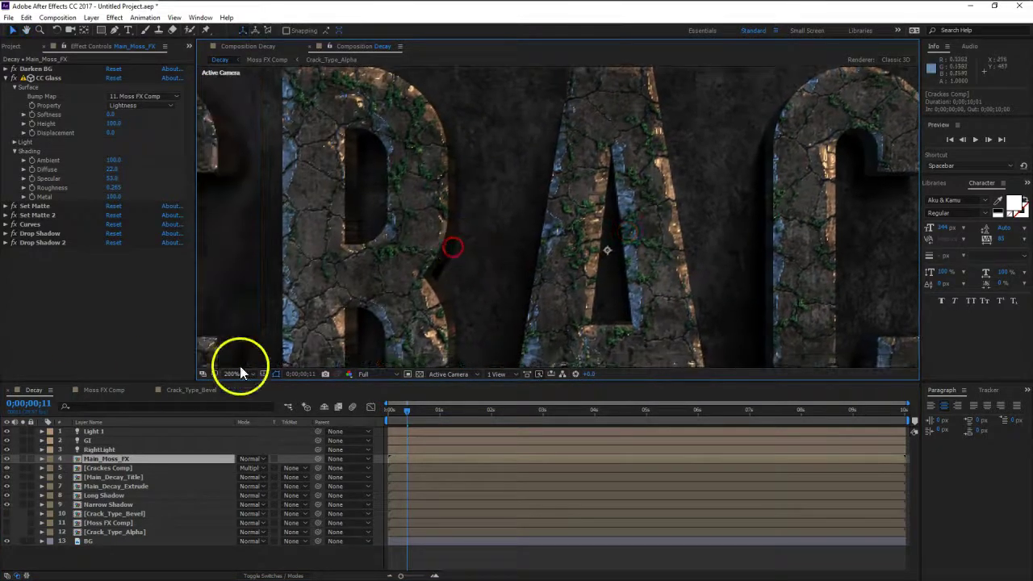
Keep Decay displayed in a locked viewer while opening the effects of the Moss layer in Moss FX Comp.
left_click(115, 390)
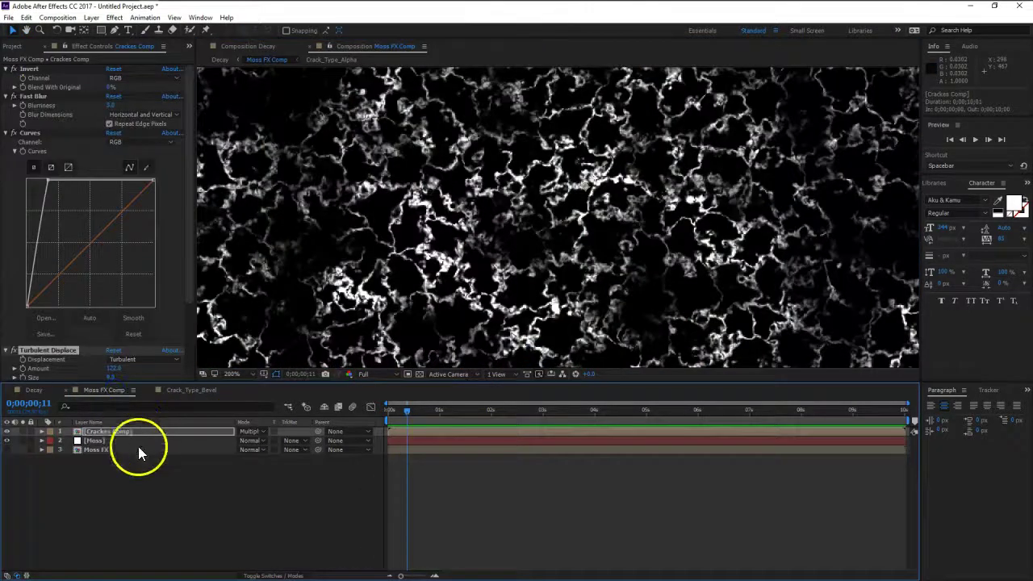
left_click(34, 389)
left_click(329, 46)
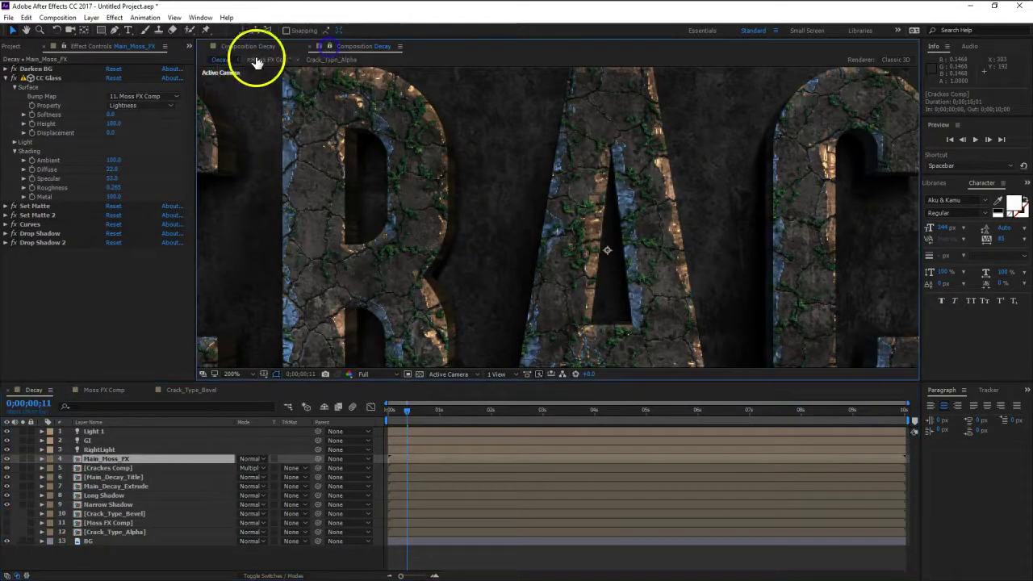
left_click(111, 394)
left_click(118, 434)
left_click(118, 440)
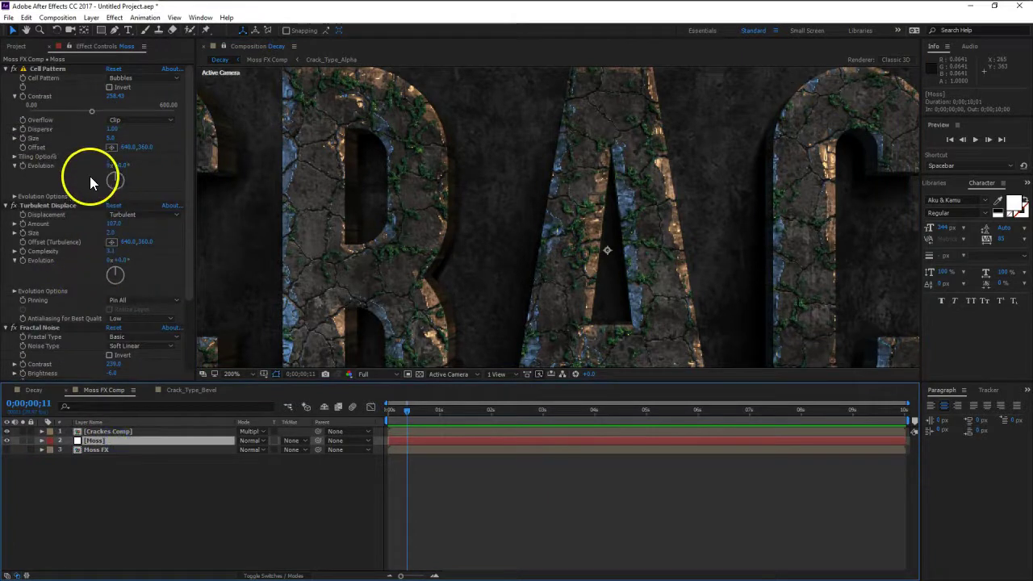
Lower the Cell Pattern contrast of the Moss layer to about 195.5 and check the moss on the title.
left_click_drag(93, 112, 107, 112)
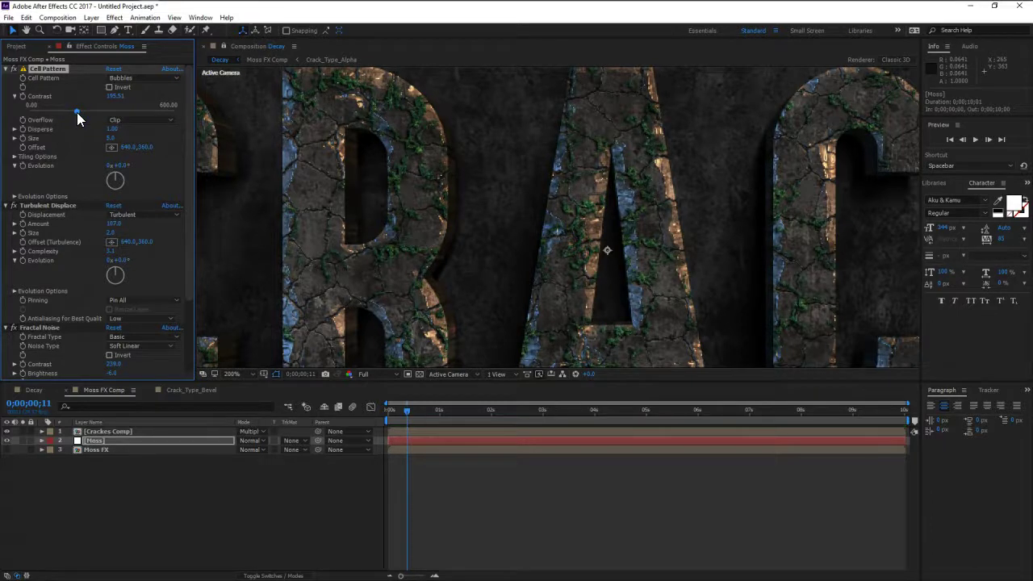
key("h")
left_click_drag(548, 281, 599, 264)
key("v")
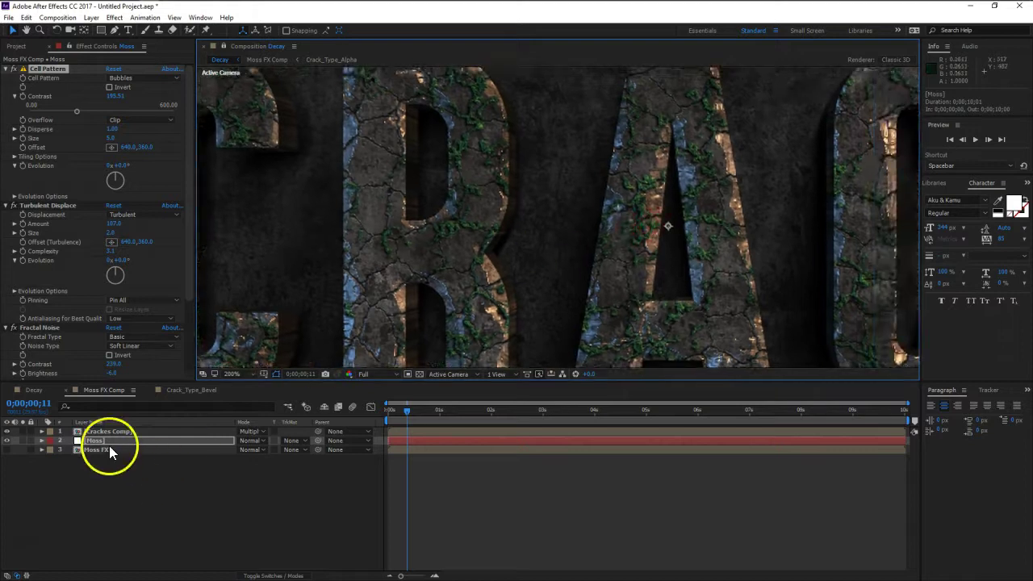
Set the Fractal Noise of the Moss layer to a contrast of 167 and a brightness of 9, checking the whole title.
scroll(67, 348, "down", 4)
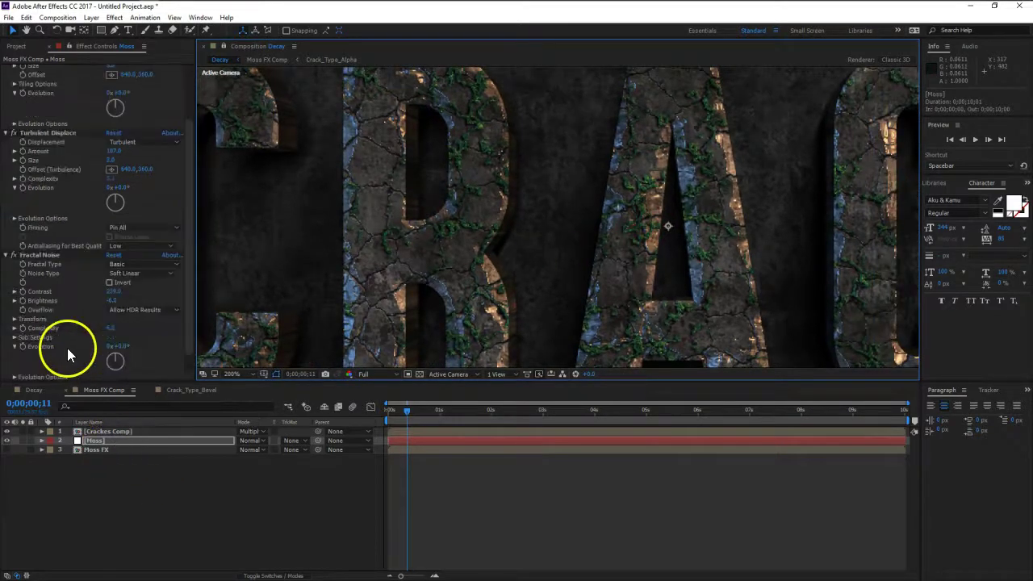
left_click(104, 275)
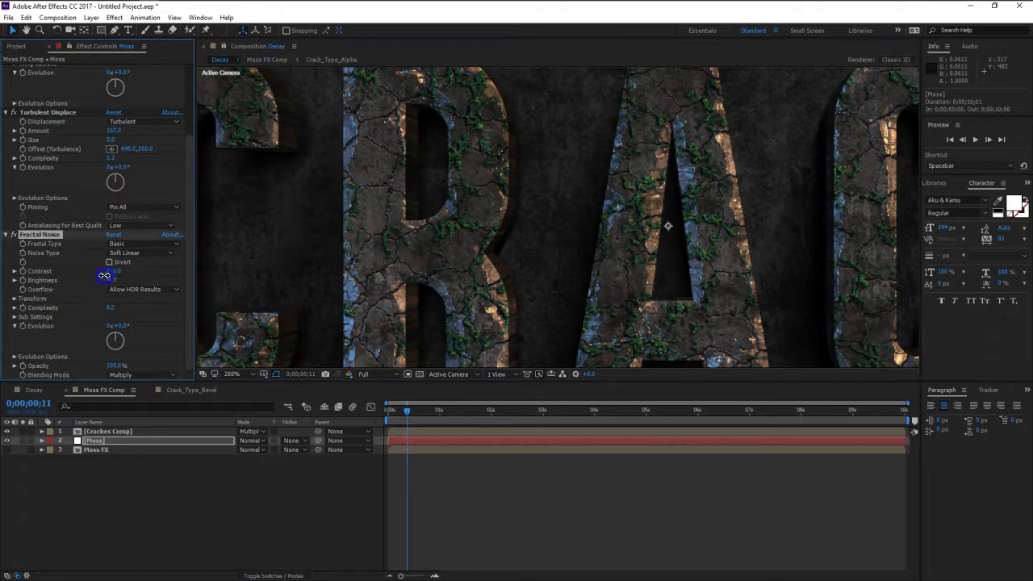
left_click_drag(111, 280, 121, 280)
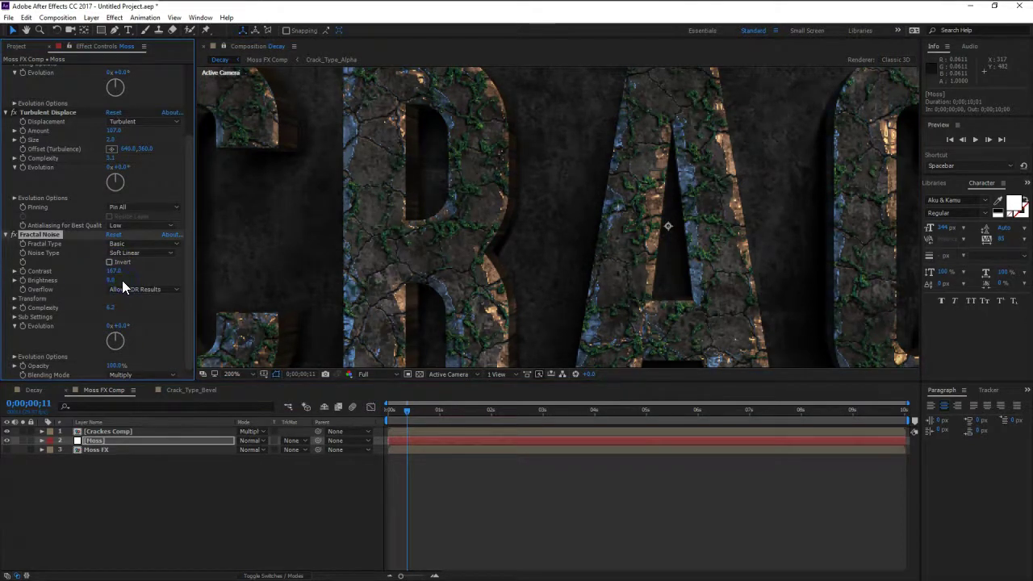
left_click_drag(436, 257, 448, 337)
left_click_drag(685, 258, 523, 230)
scroll(522, 230, "down", 1)
left_click_drag(692, 251, 636, 237)
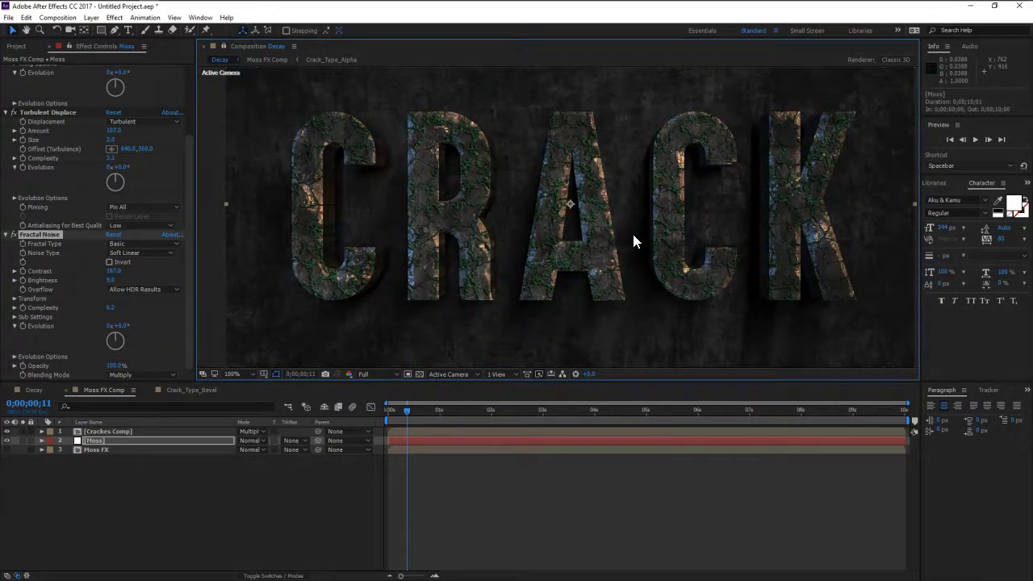
scroll(121, 218, "up", 5)
left_click(139, 78)
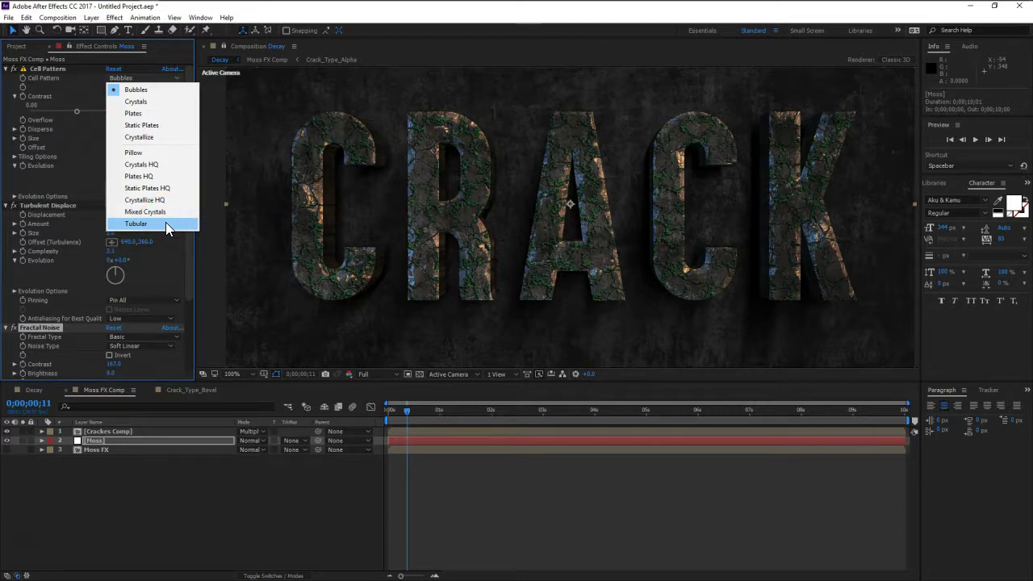
left_click(167, 274)
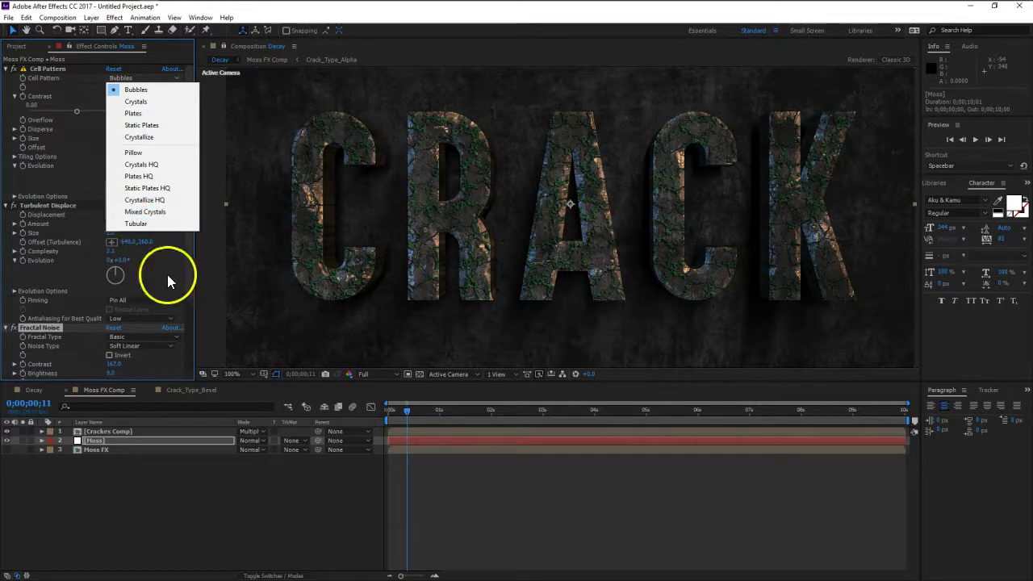
left_click(153, 488)
left_click(316, 303)
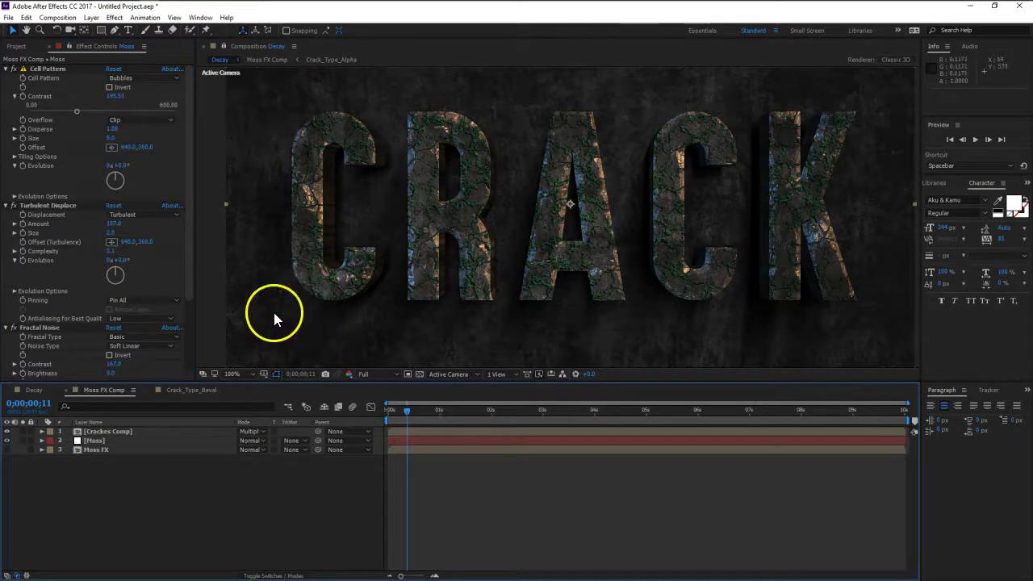
Change the Moss layer's cell pattern type to Tubular and check the moss close up on the letters.
left_click(132, 79)
left_click(145, 226)
scroll(343, 307, "up", 2)
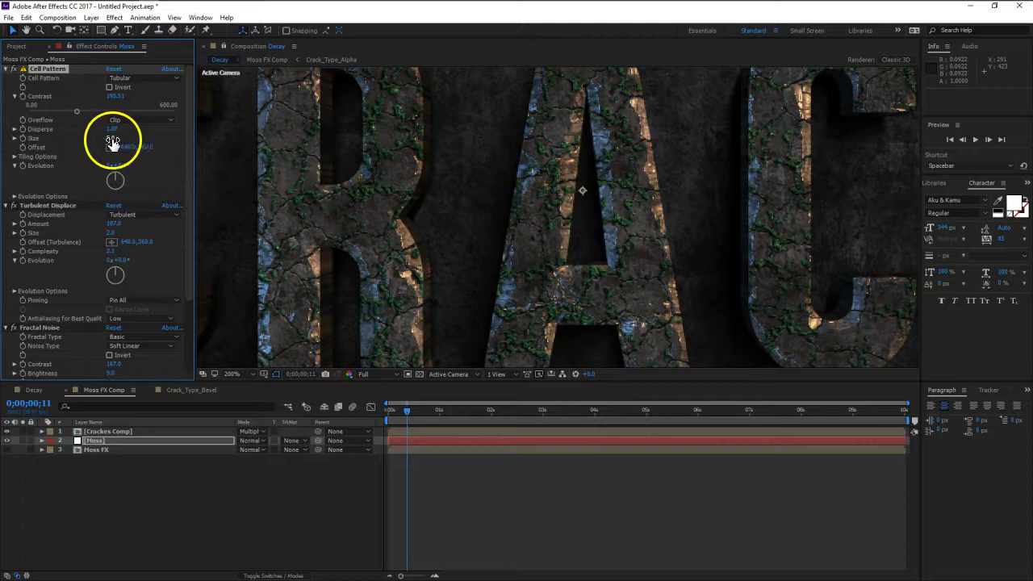
Raise the Moss layer's Cell Pattern contrast to about 251.5, then increase its Turbulent Displace amount and set the complexity to 4.8.
mouse_move(112, 98)
left_mouse_down()
mouse_move(135, 100)
mouse_move(103, 97)
mouse_move(131, 98)
left_mouse_up()
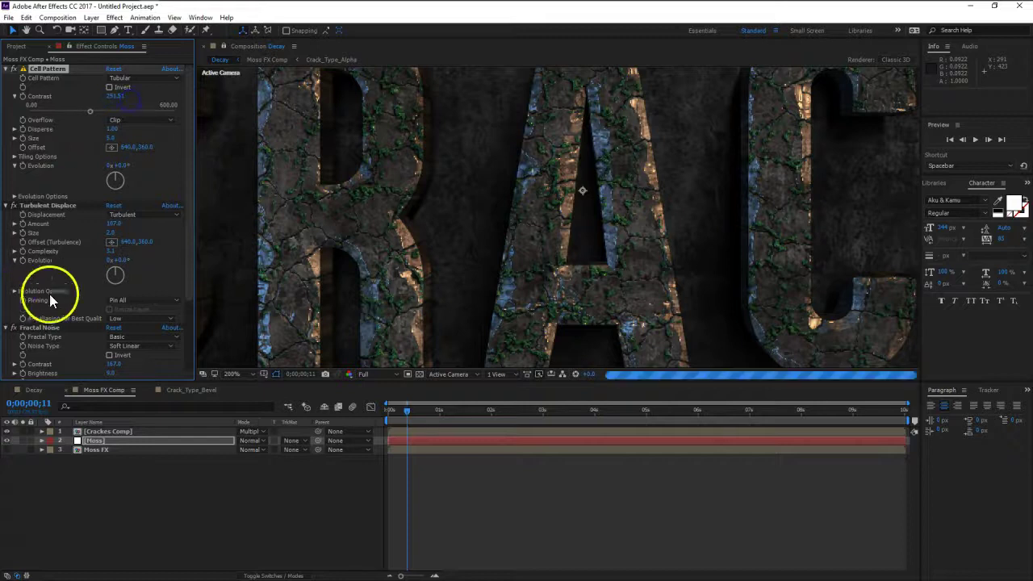
left_click(104, 253)
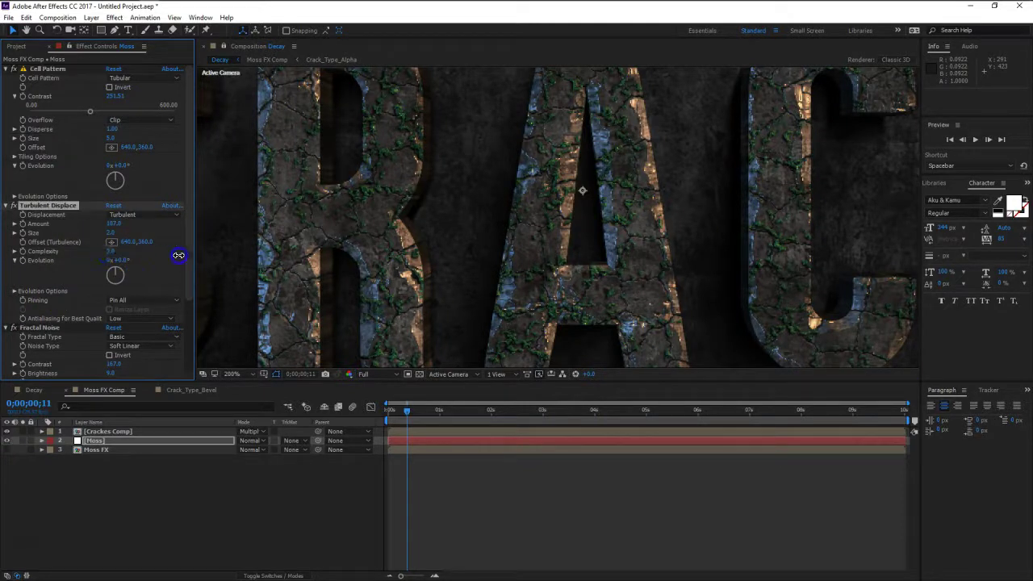
left_click_drag(113, 223, 133, 230)
left_click(77, 230)
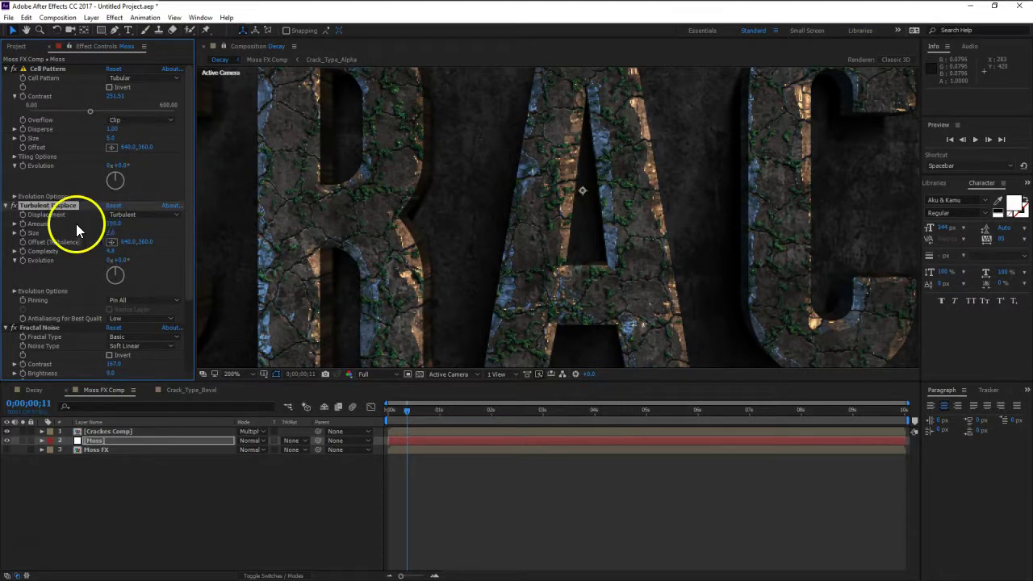
Adjust the contrast and raise the brightness of the Moss layer's Fractal Noise, checking the fuller moss across the letters.
scroll(56, 207, "down", 3)
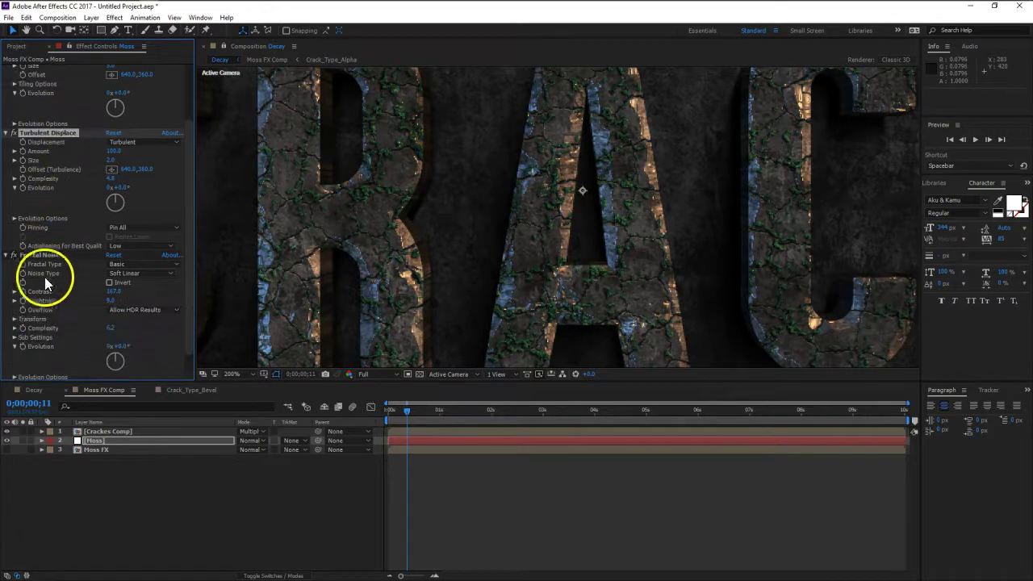
scroll(57, 324, "down", 1)
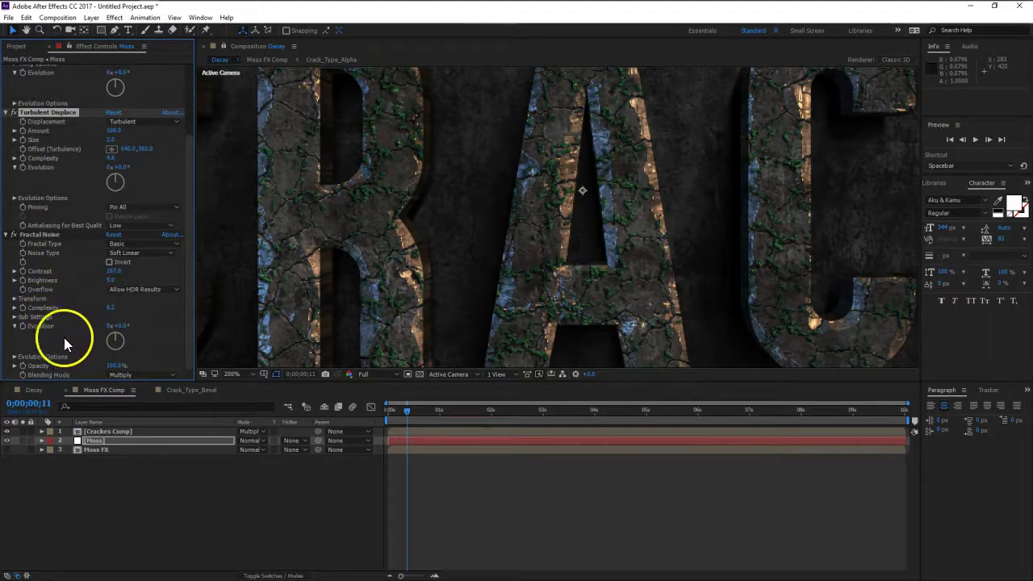
mouse_move(115, 271)
left_mouse_down()
mouse_move(129, 273)
mouse_move(61, 275)
mouse_move(121, 282)
left_mouse_up()
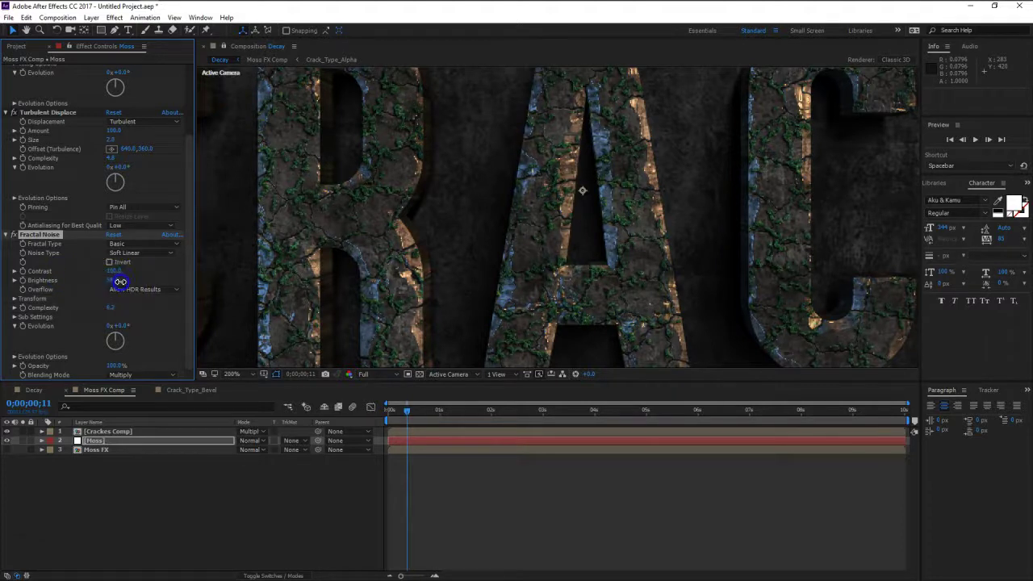
left_click_drag(801, 266, 611, 207)
left_click_drag(526, 201, 604, 267)
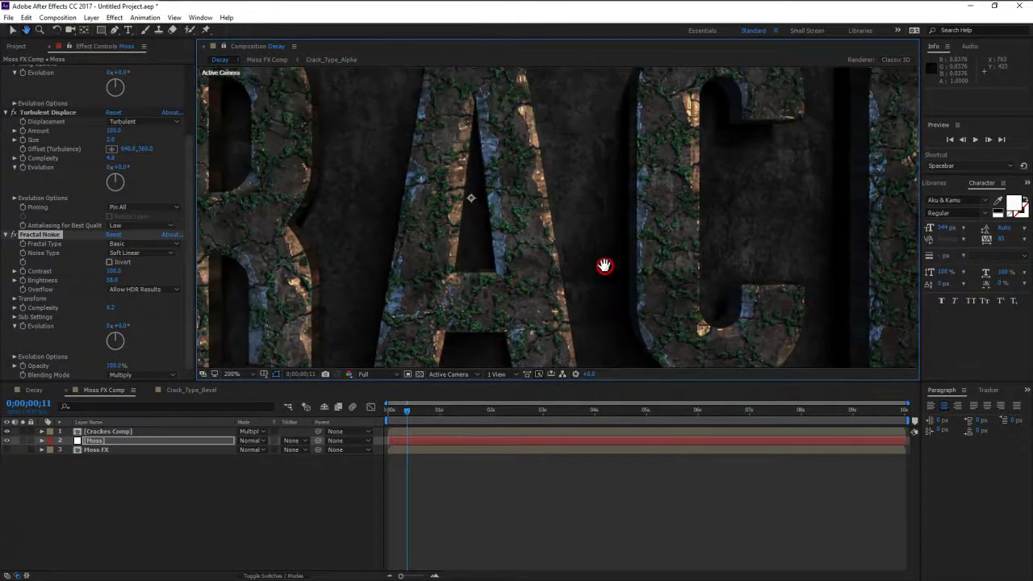
Set the Turbulent Displace amount of the Crackes Comp layer to 141, increase its size and adjust its complexity.
left_click(109, 432)
scroll(51, 320, "down", 3)
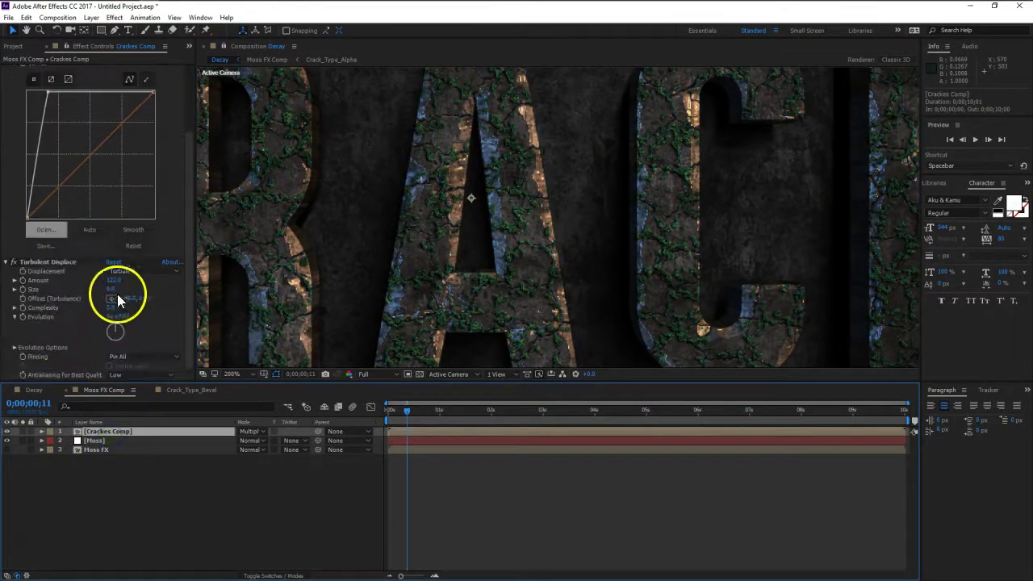
left_click(113, 292)
left_click_drag(115, 292, 120, 284)
left_click(118, 307)
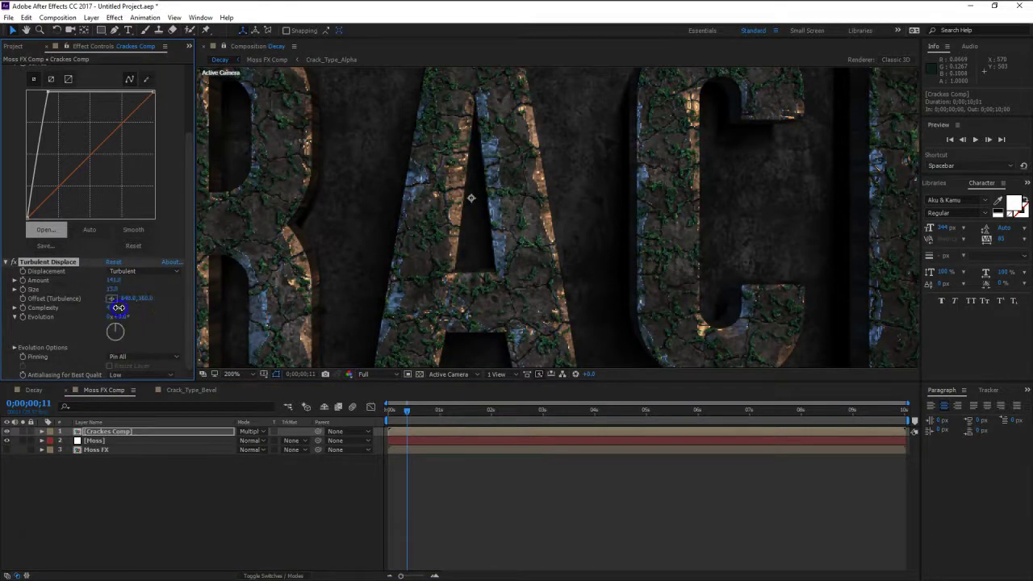
left_click_drag(215, 307, 216, 308)
left_click_drag(319, 267, 487, 263)
Try a Turbulent Displace complexity of 2 on the Crackes Comp layer and inspect the cracks close up on the letters.
left_click(110, 307)
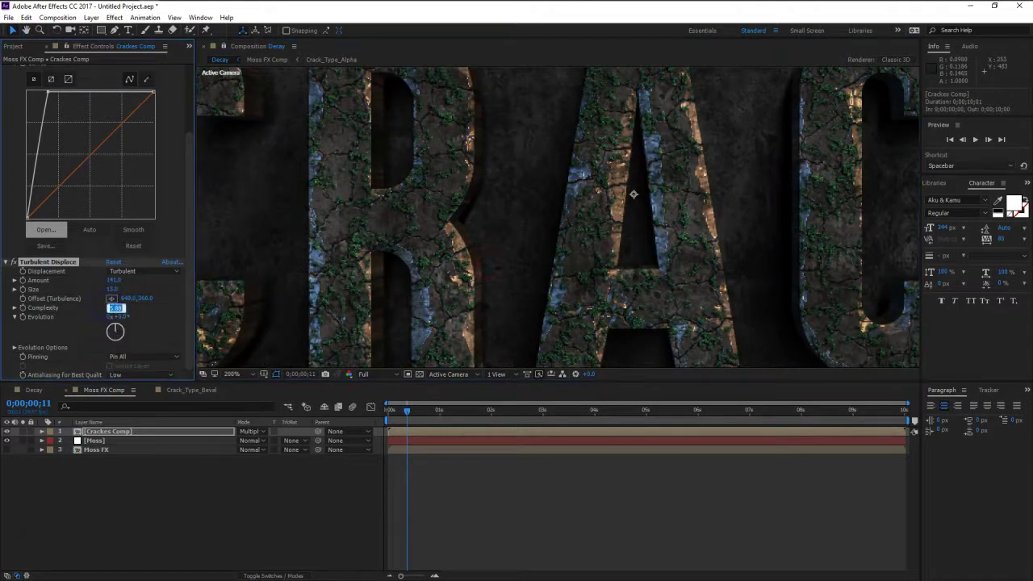
type("2")
key("Return")
left_click_drag(664, 288, 754, 299)
left_click_drag(364, 286, 537, 339)
left_click_drag(618, 347, 508, 272)
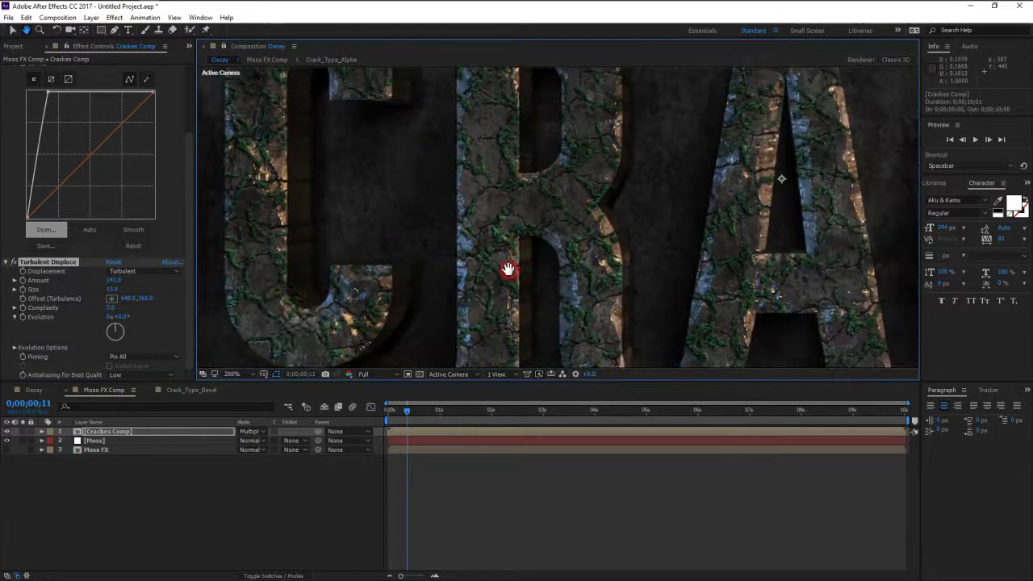
Set the Turbulent Displace complexity of the Crackes Comp layer to 4.3 and check the whole CRACK title.
left_click_drag(123, 311, 114, 309)
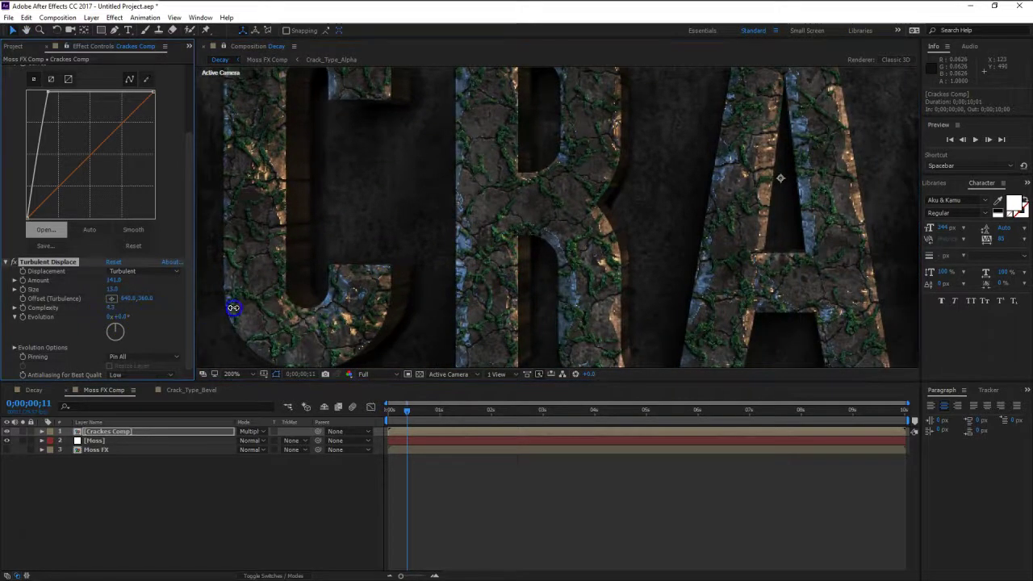
left_click_drag(233, 308, 235, 307)
left_click_drag(632, 222, 603, 270)
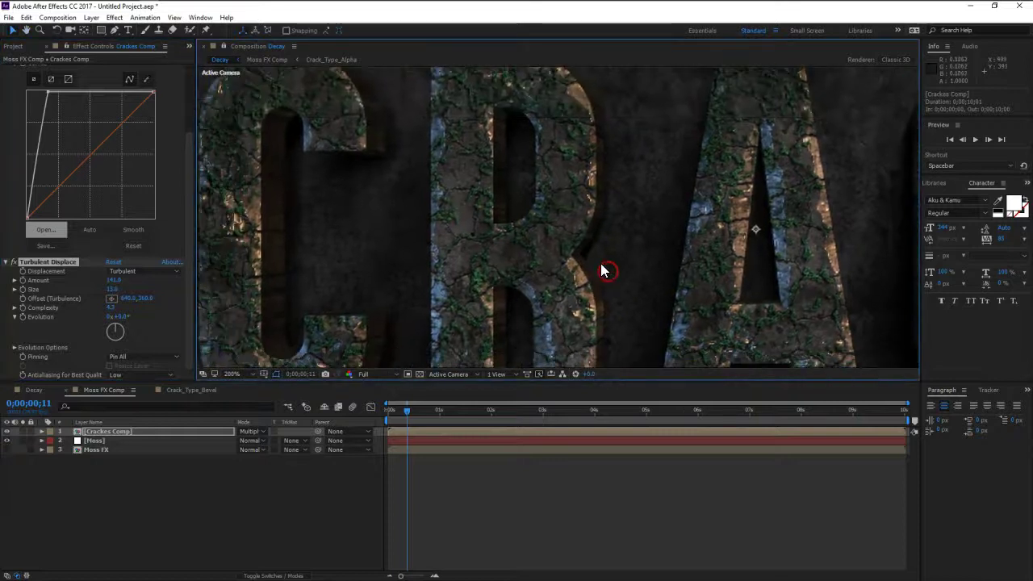
scroll(638, 264, "down", 1)
left_click_drag(672, 261, 569, 253)
key("v")
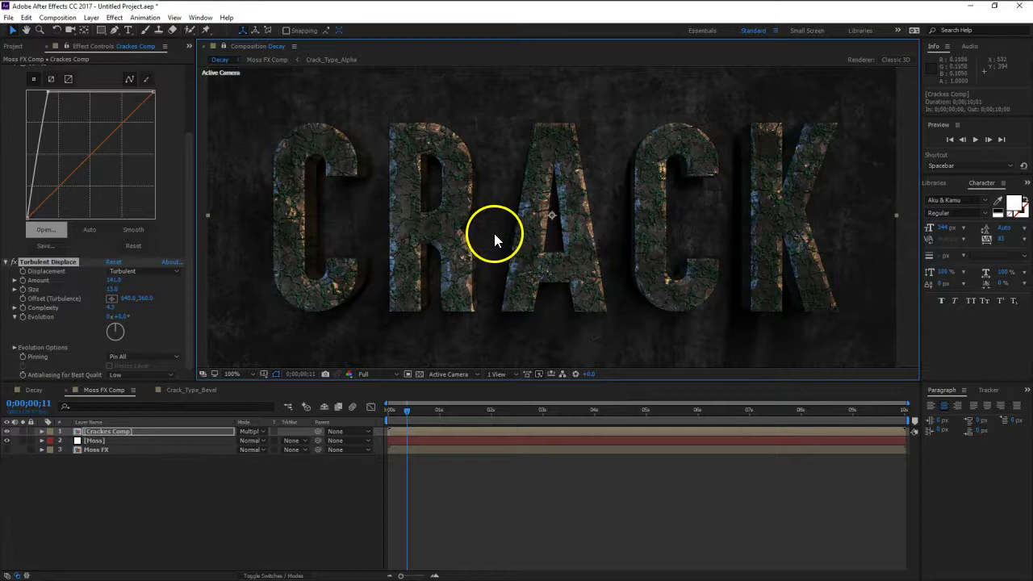
Close the Crack_Type_Bevel and Moss FX Comp timelines, returning to the Decay composition.
scroll(493, 232, "up", 1)
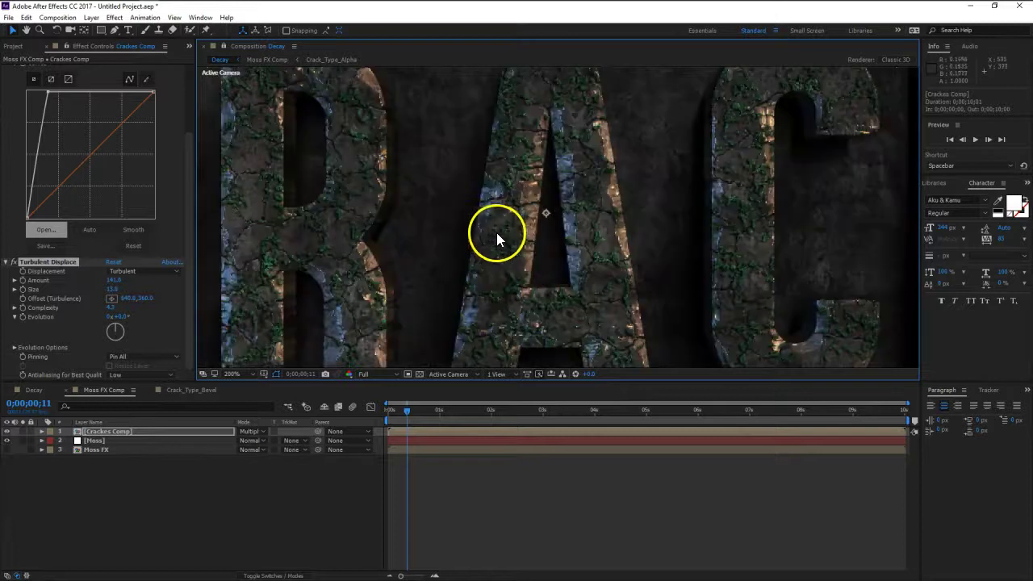
left_click(131, 476)
left_click(149, 390)
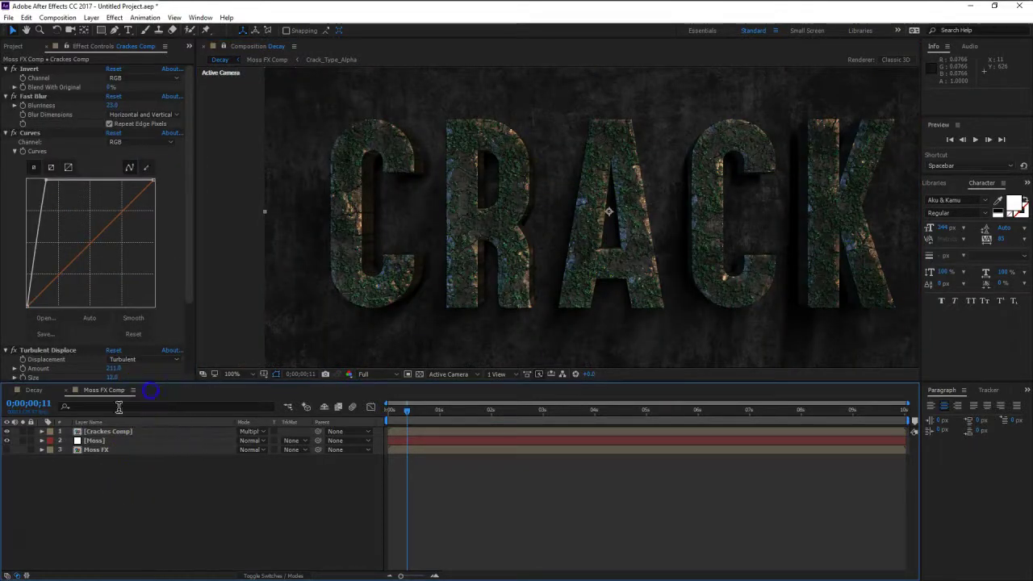
left_click(66, 391)
Duplicate the Main_Moss_FX layer and rename the copy Main_Hair.
left_click(120, 459)
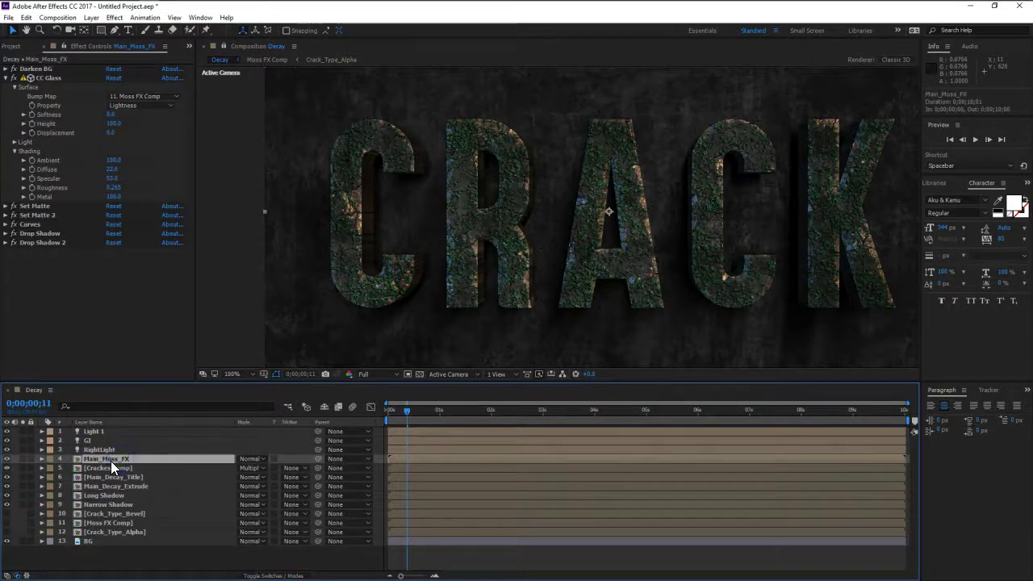
key("ctrl+d")
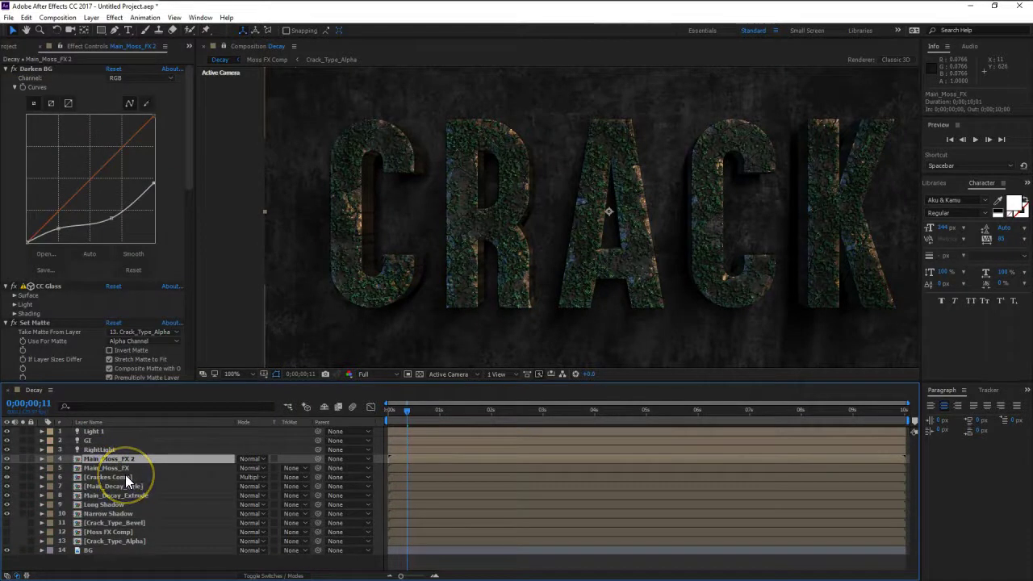
key("Return")
key("Right")
key("BackSpace")
key("BackSpace")
key("BackSpace")
type("Hair")
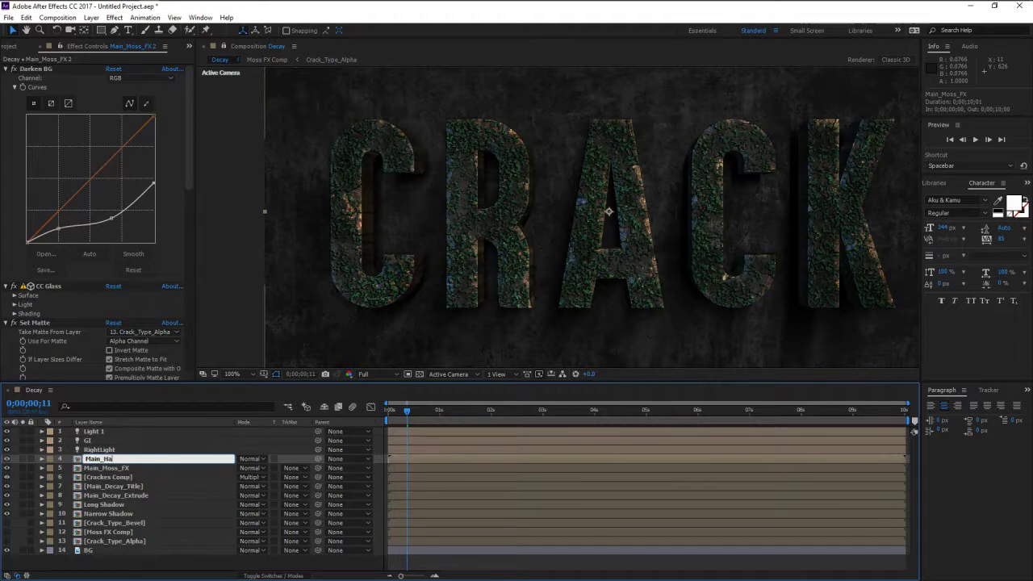
key("Return")
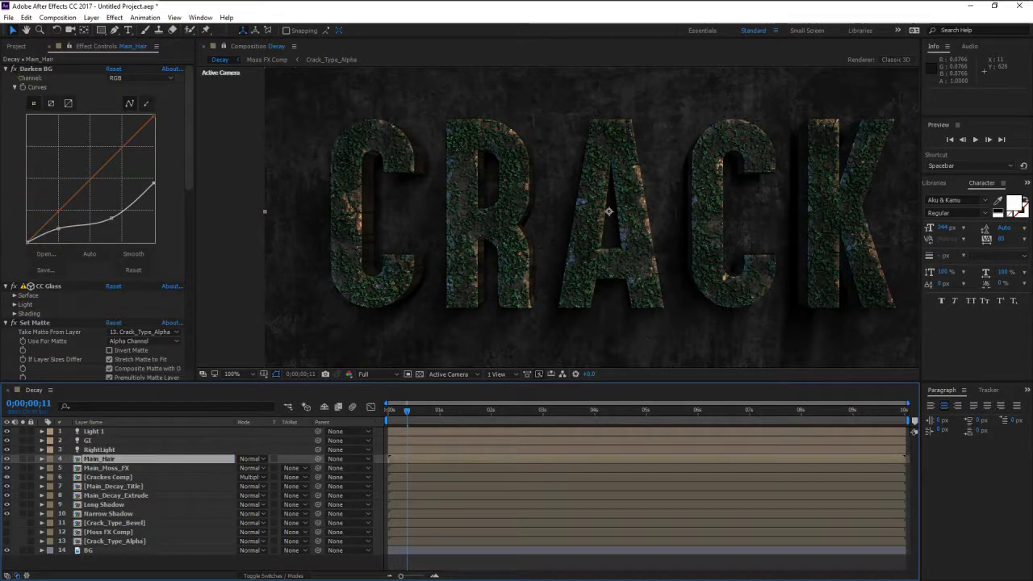
Collapse all effects on the Main_Hair layer and delete its Drop Shadow 2 effect.
left_click(6, 68)
left_click(5, 78)
left_click(6, 87)
left_click(6, 96)
left_click(5, 105)
left_click(6, 114)
left_click(5, 123)
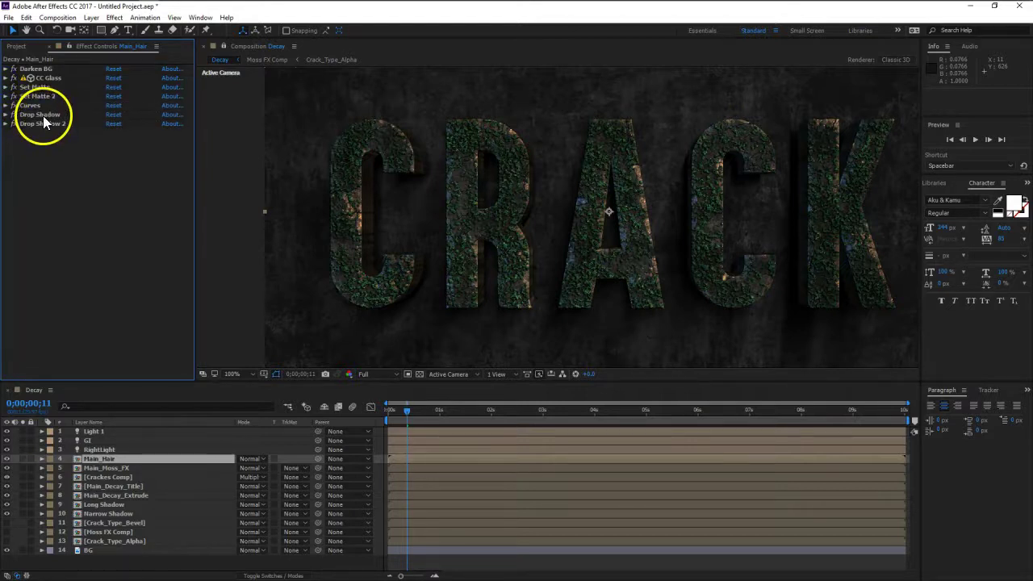
left_click(43, 125)
key("Delete")
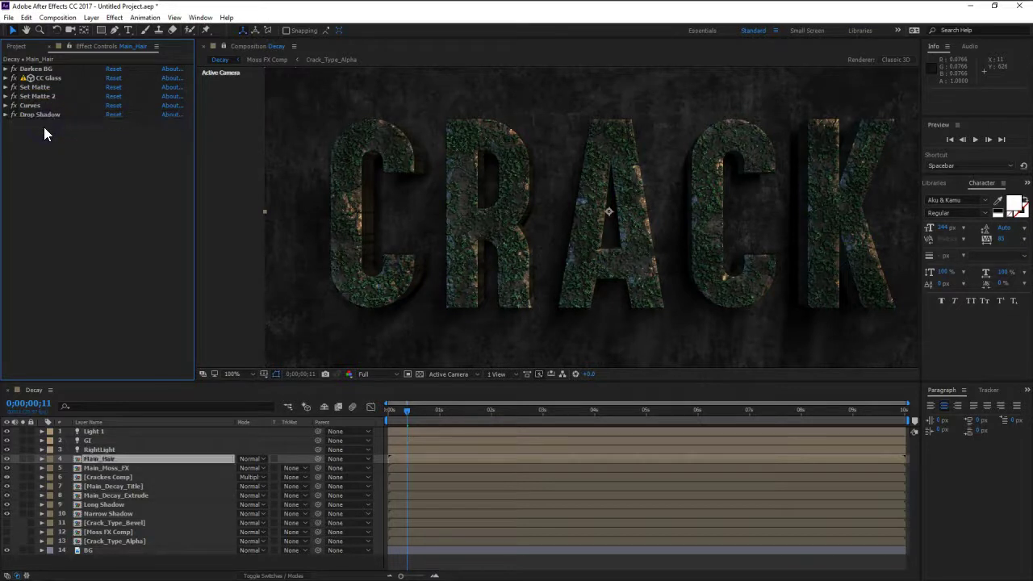
Apply the CC Hair effect to the Main_Hair layer, directly after Drop Shadow.
left_click(44, 114)
left_click(103, 488)
key("ctrl+space")
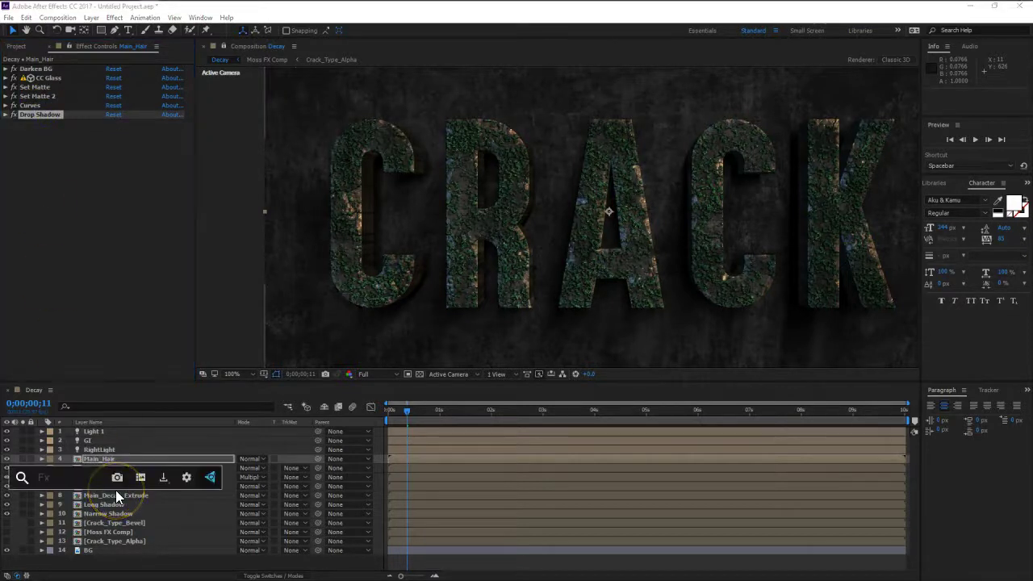
type("cc har")
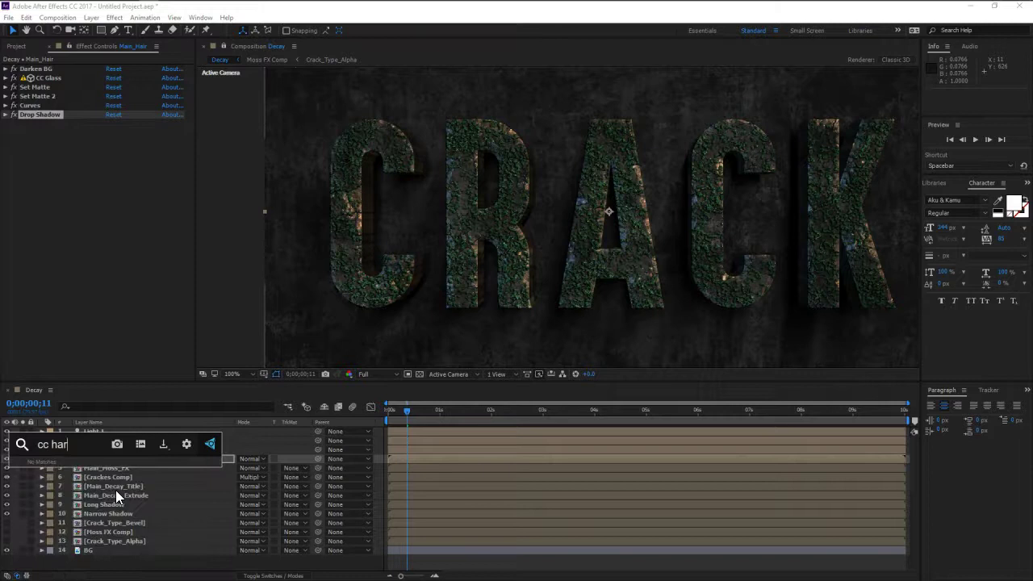
key("BackSpace")
left_click(128, 476)
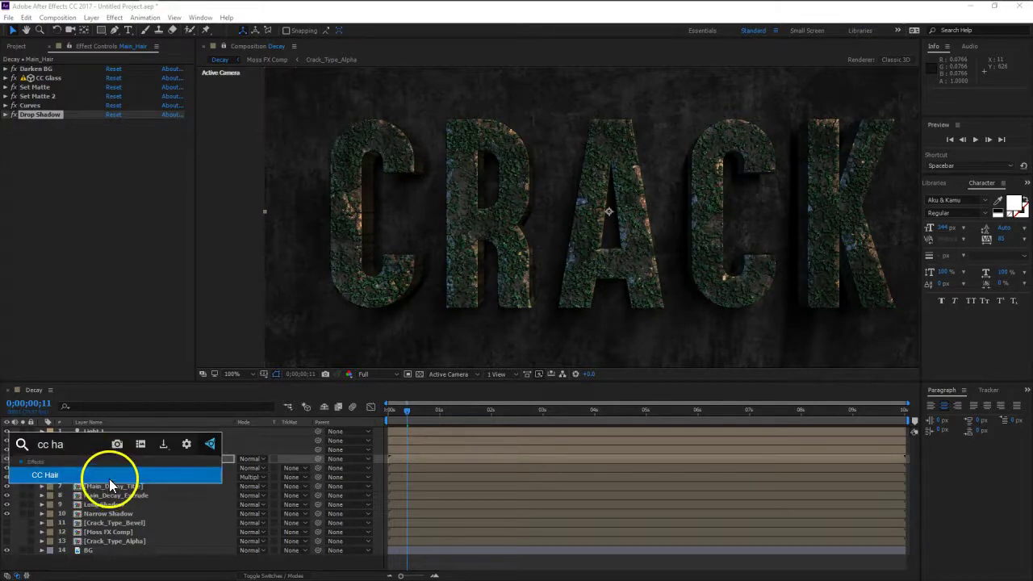
scroll(376, 196, "up", 2)
key("v")
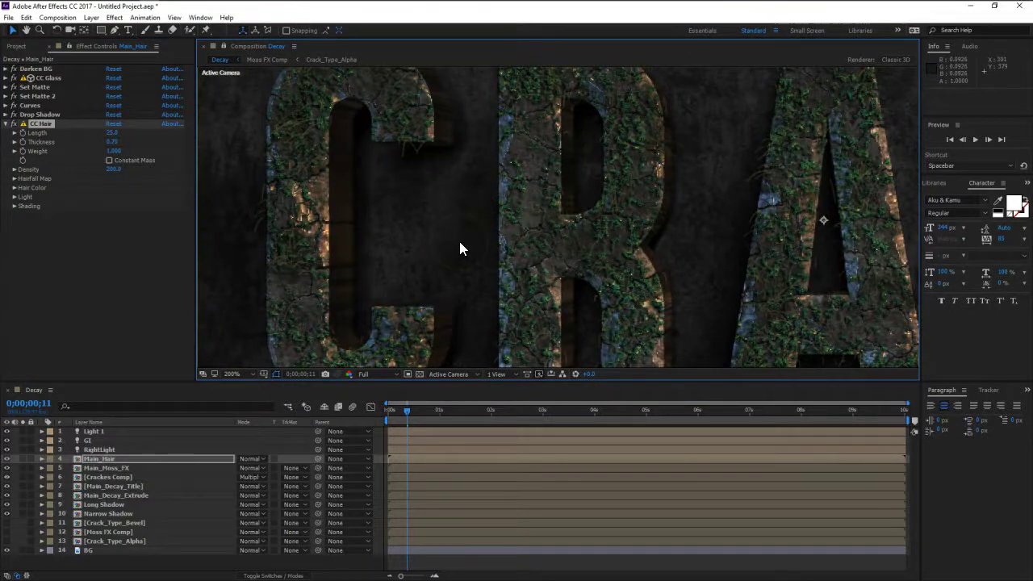
left_click(422, 238)
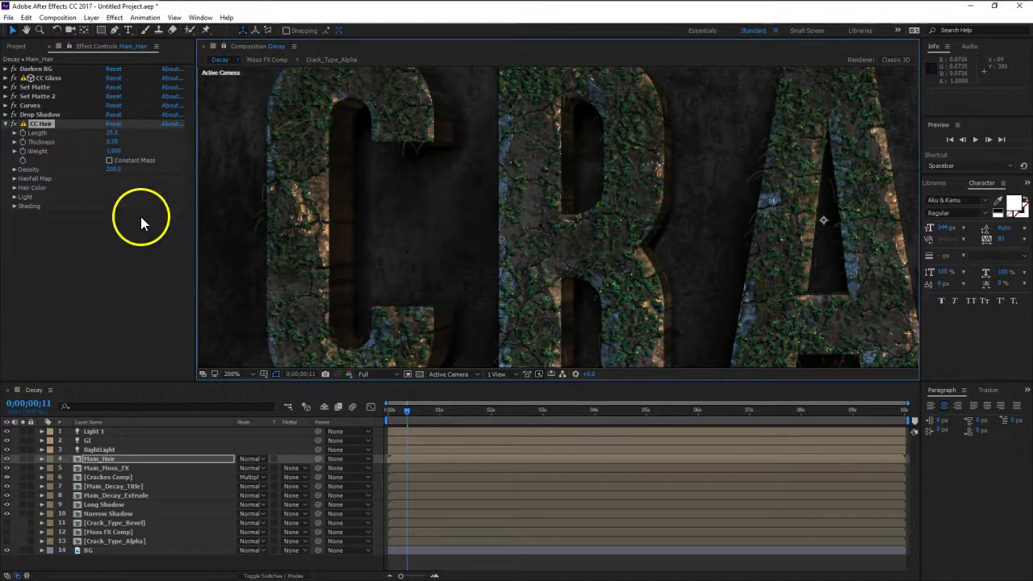
Set the CC Hair length to 57 and check the strands across the whole CRACK title.
left_click_drag(111, 133, 121, 135)
scroll(345, 206, "down", 1)
scroll(376, 213, "up", 1)
mouse_move(116, 132)
left_mouse_down()
mouse_move(102, 131)
mouse_move(111, 133)
left_mouse_up()
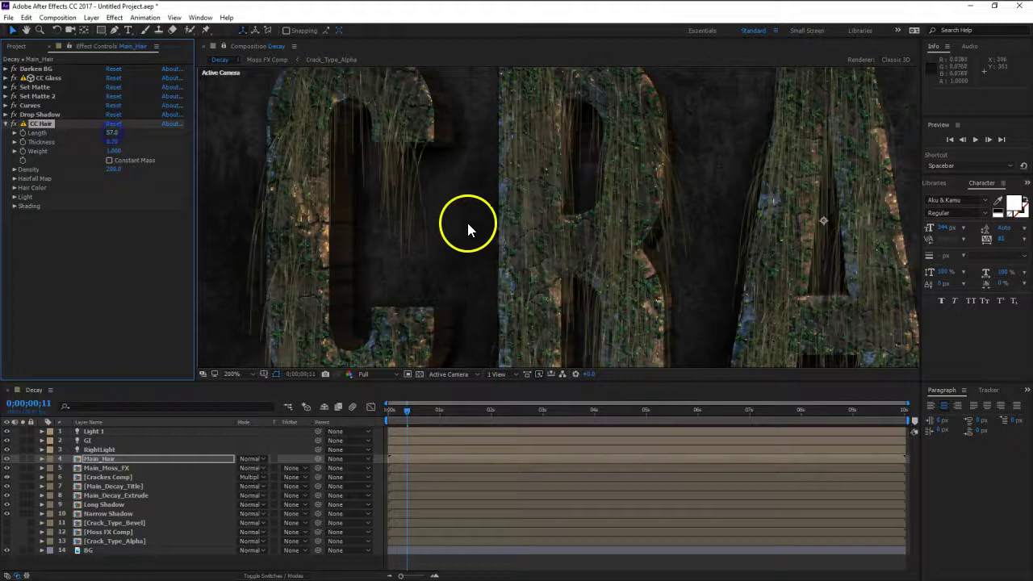
scroll(600, 229, "down", 2)
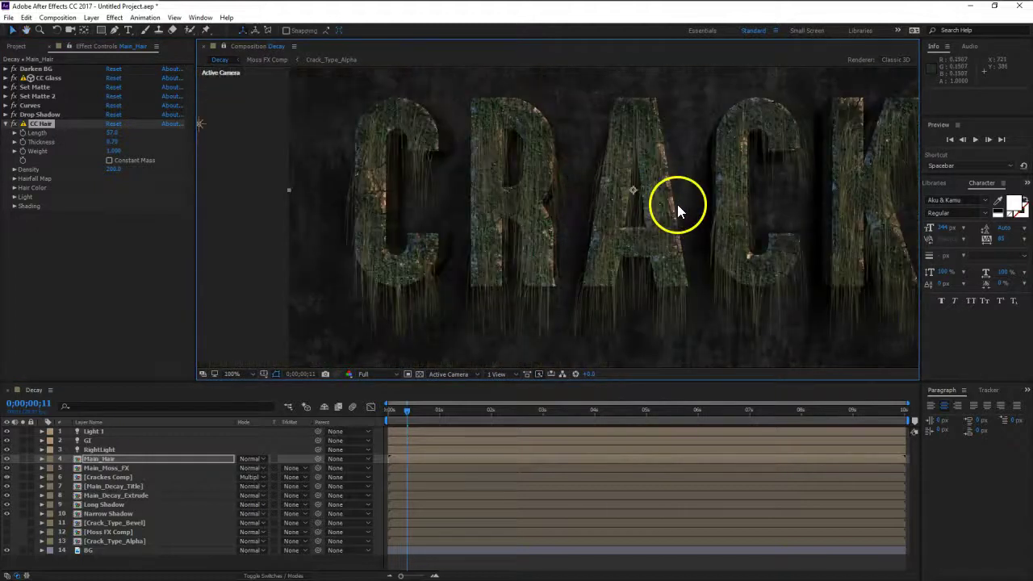
left_click_drag(369, 193, 469, 217)
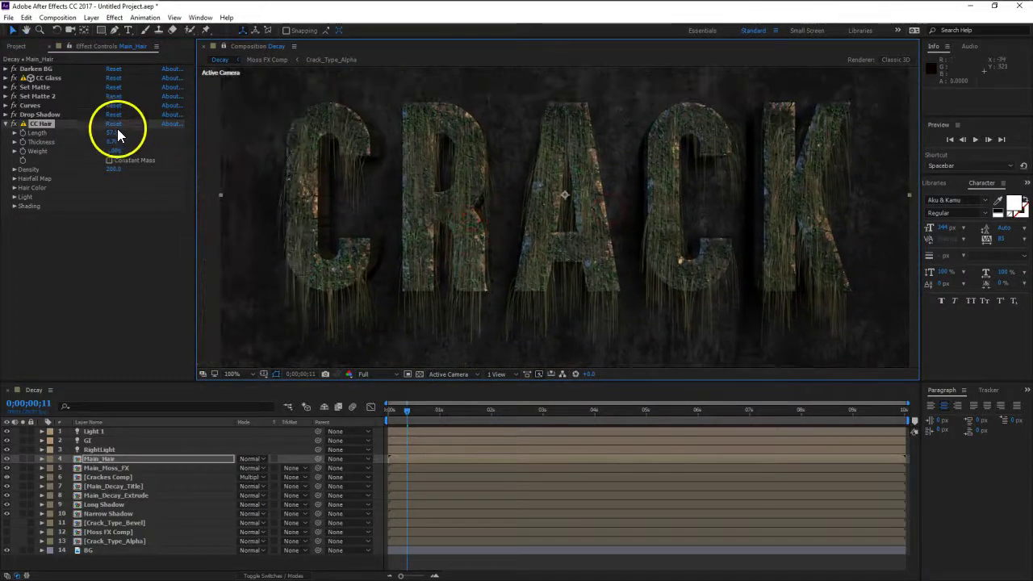
Reduce the CC Hair thickness and set the weight to 0.240, checking the strands on several letters.
scroll(285, 190, "up", 1)
left_click_drag(285, 191, 492, 240)
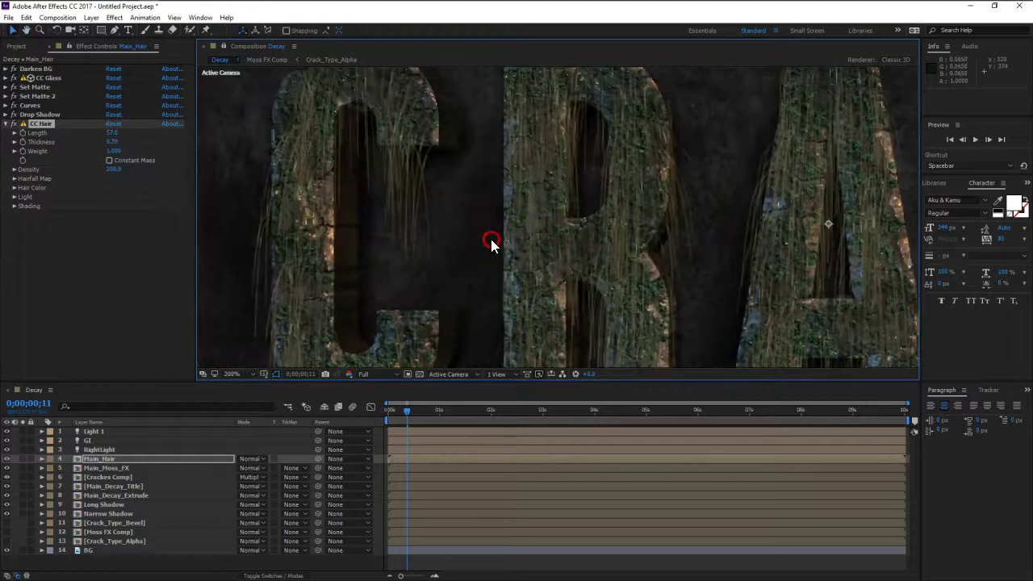
left_click_drag(110, 142, 108, 146)
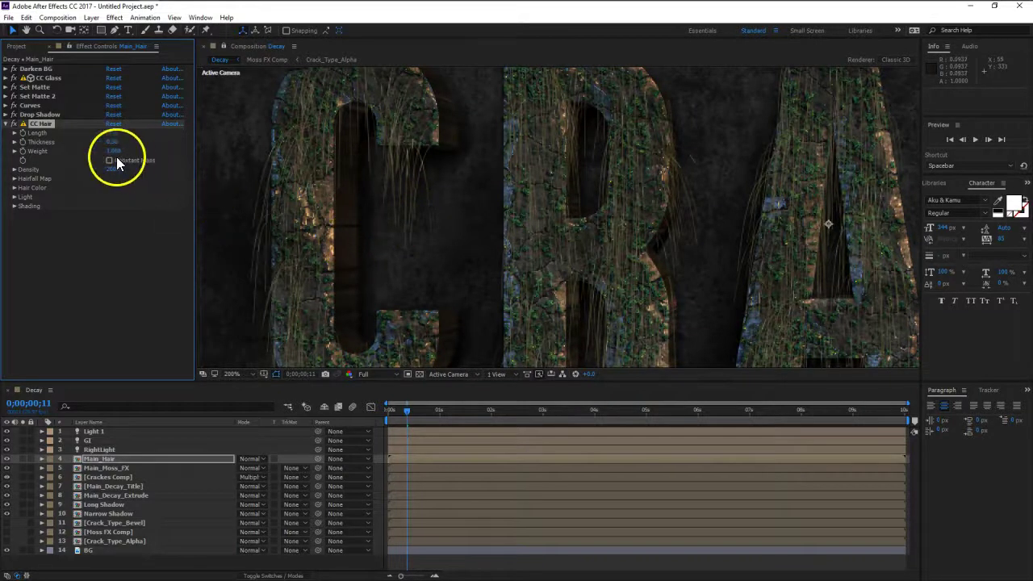
left_click_drag(120, 154, 83, 161)
left_click_drag(599, 249, 420, 194)
scroll(445, 190, "down", 1)
left_click_drag(598, 226, 498, 206)
scroll(484, 203, "up", 2)
left_click_drag(383, 220, 506, 227)
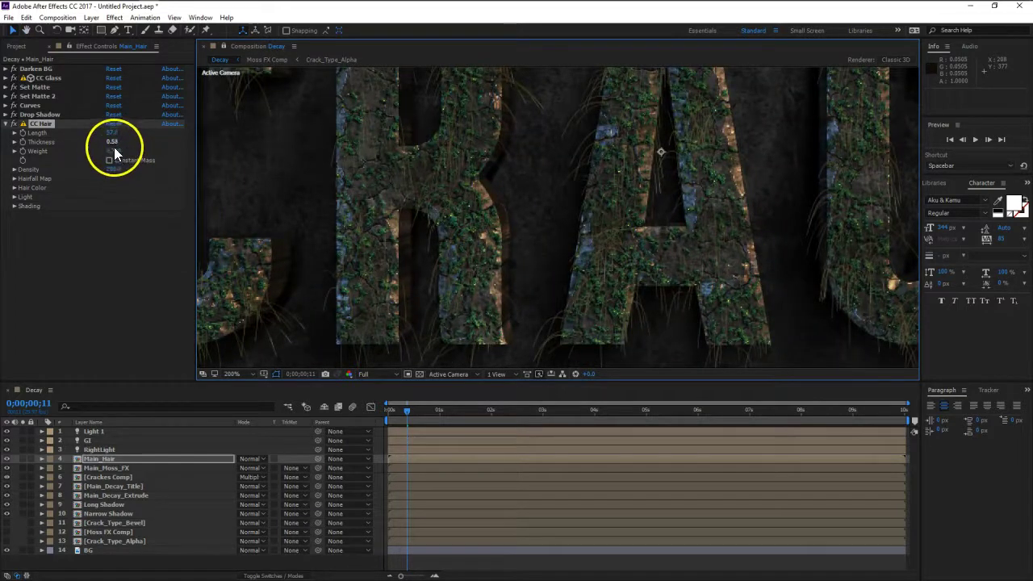
Set the CC Hair thickness to 0.74 and the density to 278.
left_click_drag(113, 146, 122, 145)
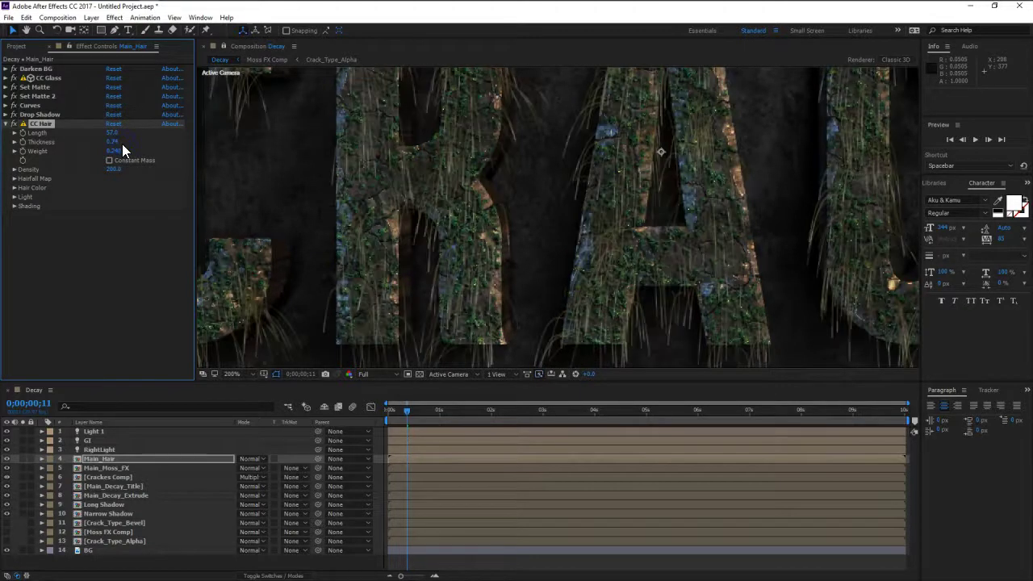
left_click_drag(306, 232, 451, 248)
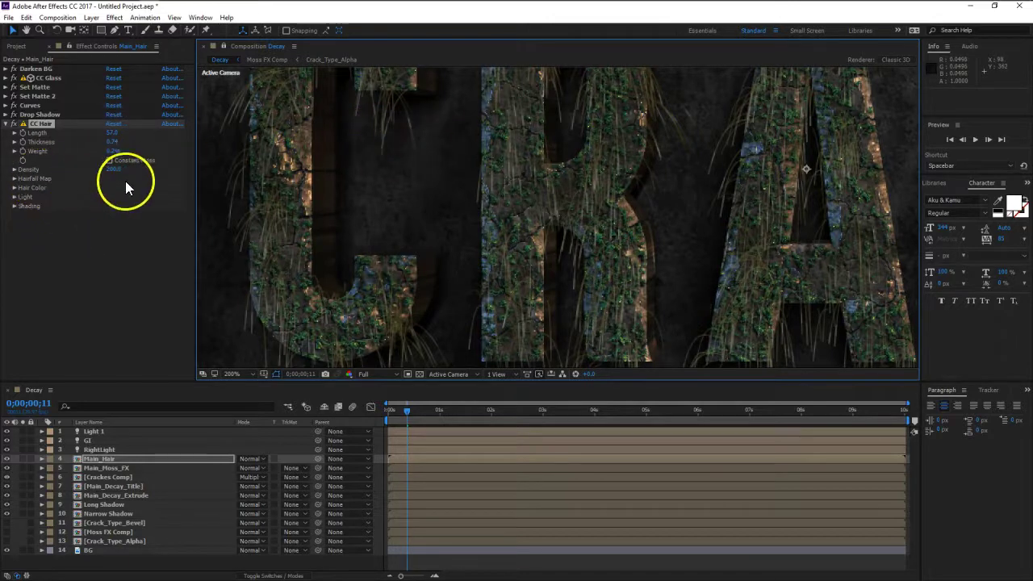
left_click_drag(114, 169, 171, 173)
left_click_drag(415, 214, 431, 259)
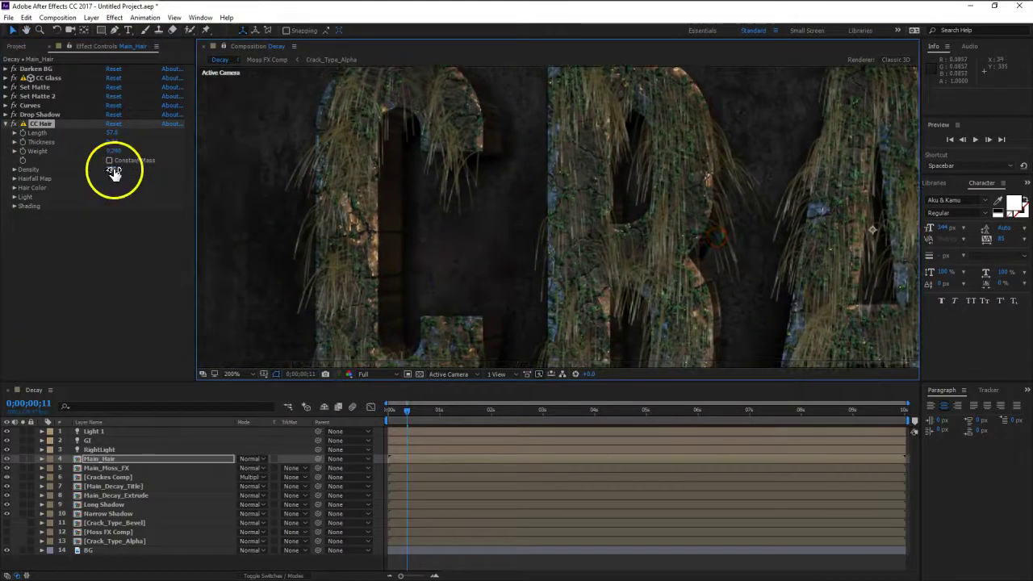
left_click_drag(114, 170, 103, 170)
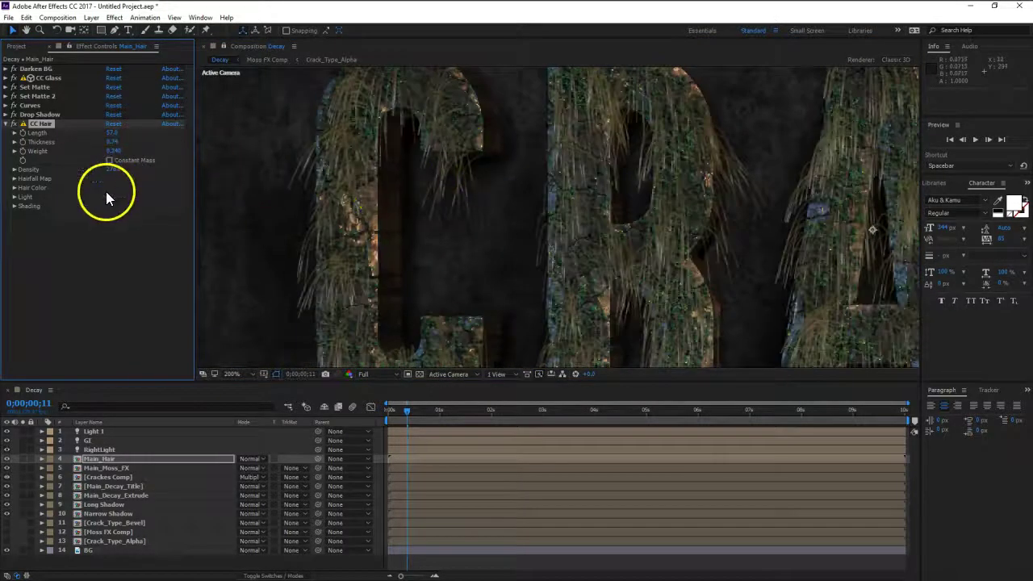
Set Add Noise in the CC Hair hairfall map to 21% and check the whole title.
left_click(25, 180)
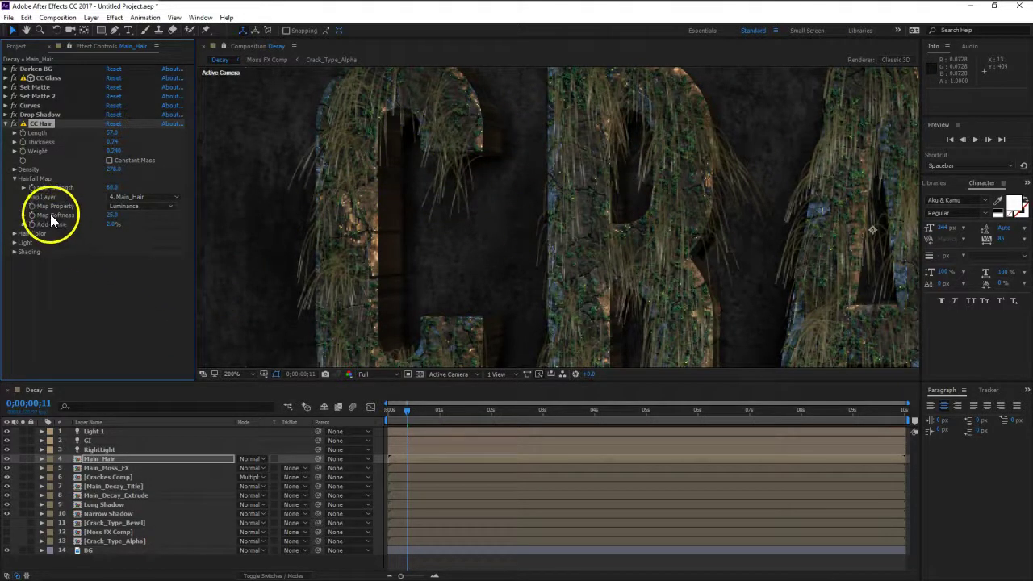
left_click_drag(104, 230, 120, 227)
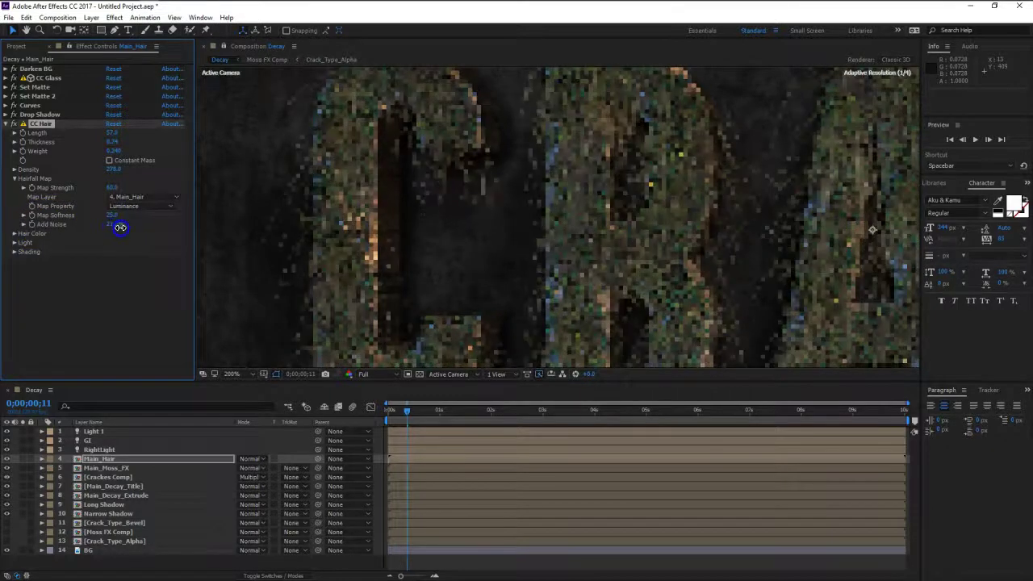
left_click_drag(678, 232, 428, 196)
scroll(388, 188, "down", 1)
left_click_drag(770, 218, 711, 211)
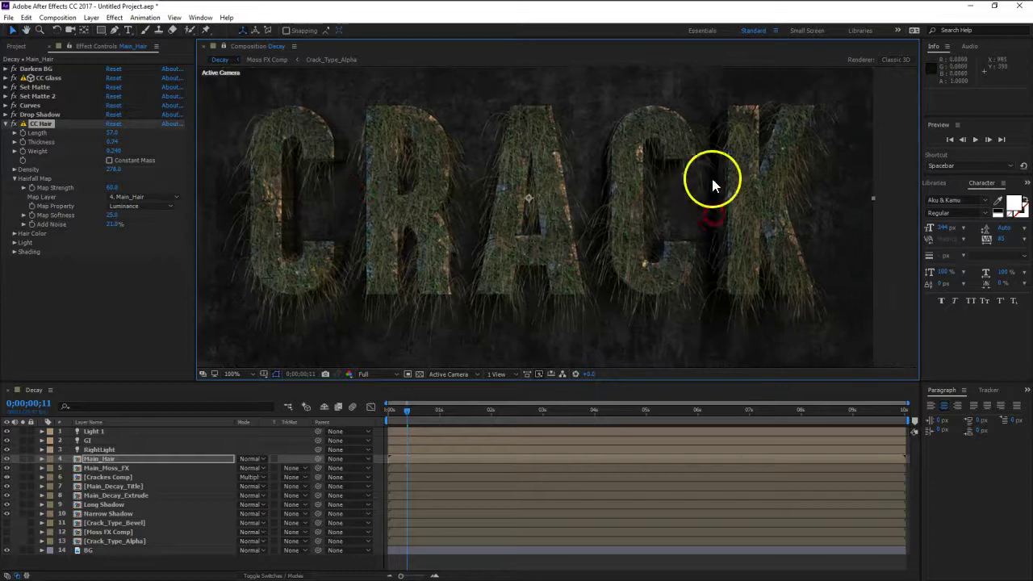
left_click_drag(322, 186, 417, 192)
key("v")
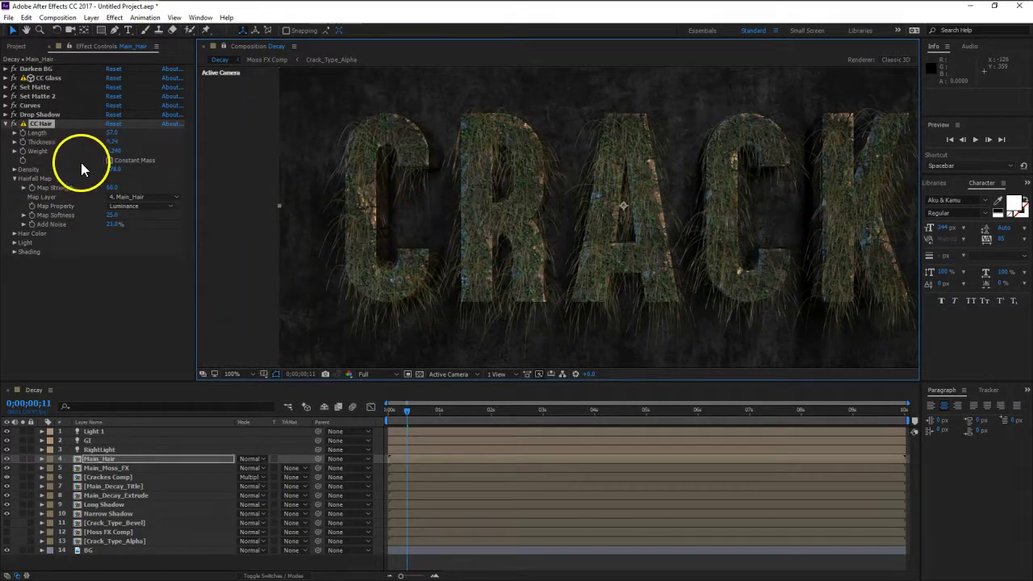
Try a shorter CC Hair length, restore it to 57, and set the density to 247.
left_click_drag(107, 134, 105, 134)
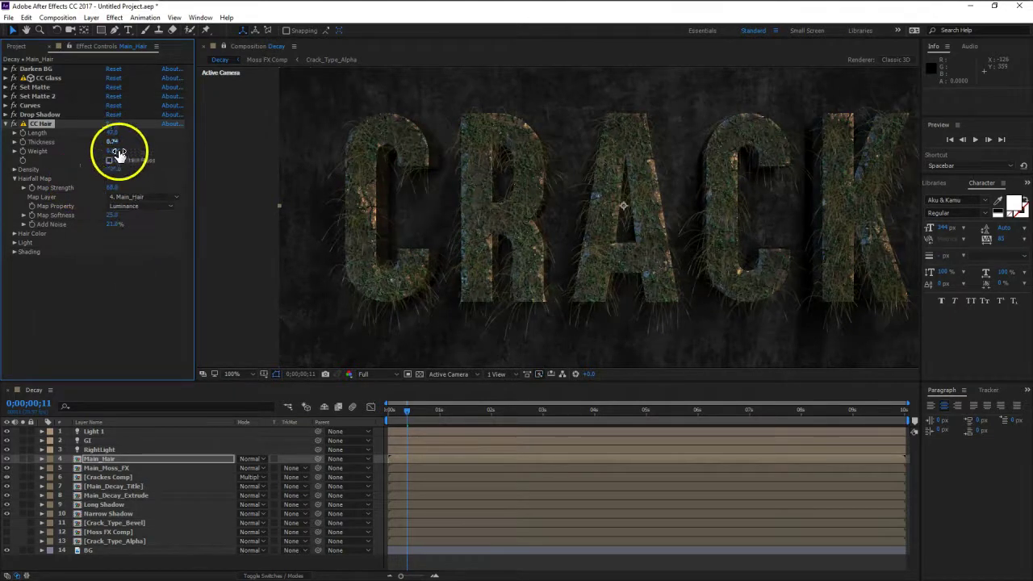
left_click_drag(114, 133, 118, 133)
left_click_drag(113, 142, 97, 167)
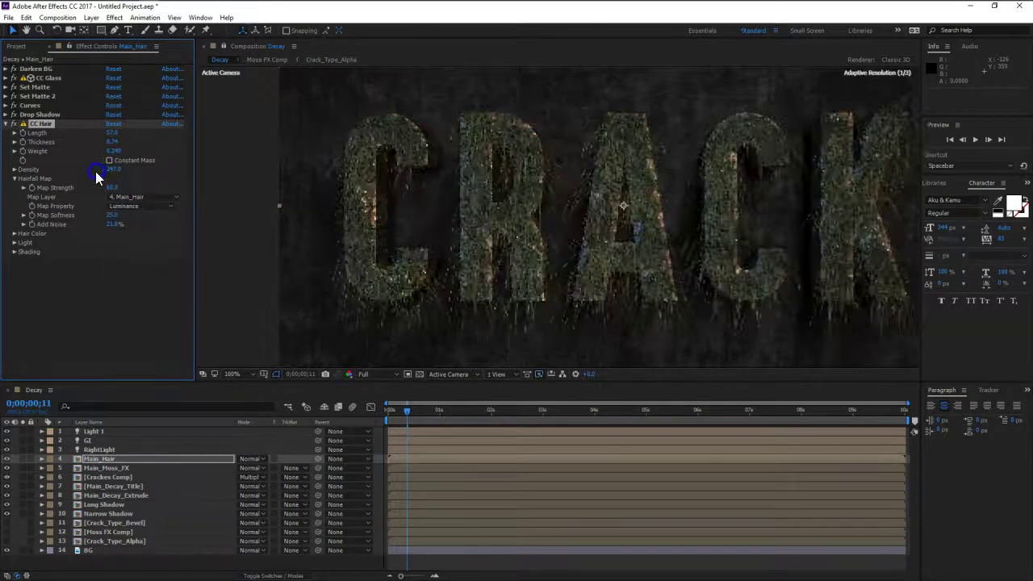
Set the CC Hair color inheritance to 100% and the hair opacity to 99%.
left_click(14, 233)
left_click(20, 283)
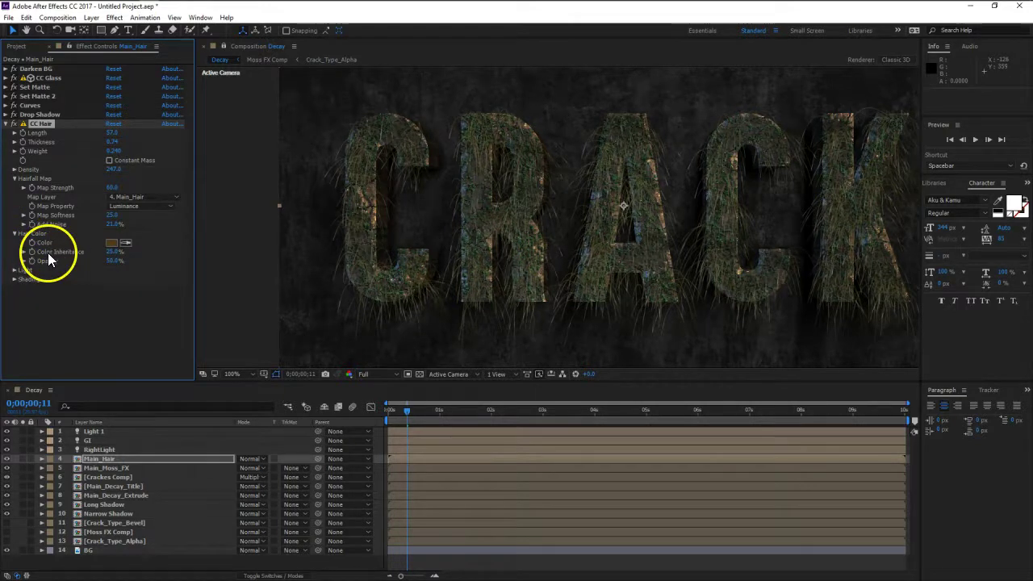
scroll(324, 224, "up", 1)
left_click_drag(289, 261, 513, 209)
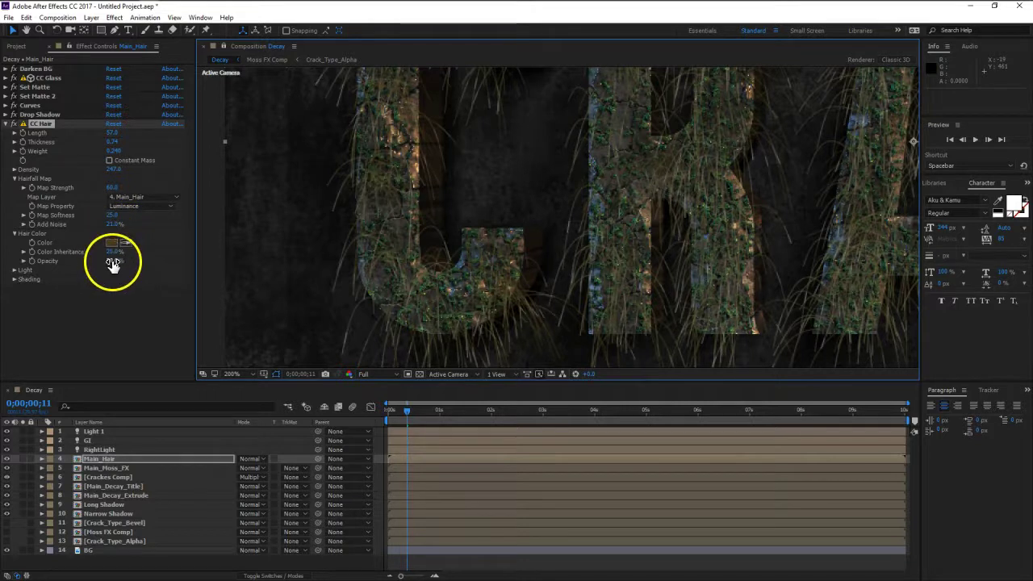
left_click_drag(113, 252, 586, 240)
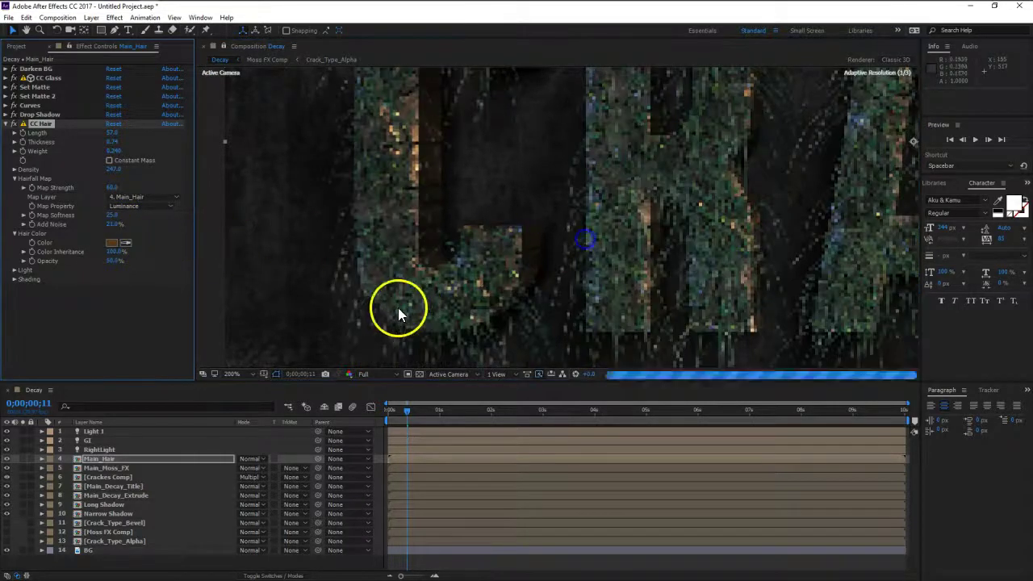
left_click_drag(112, 260, 133, 263)
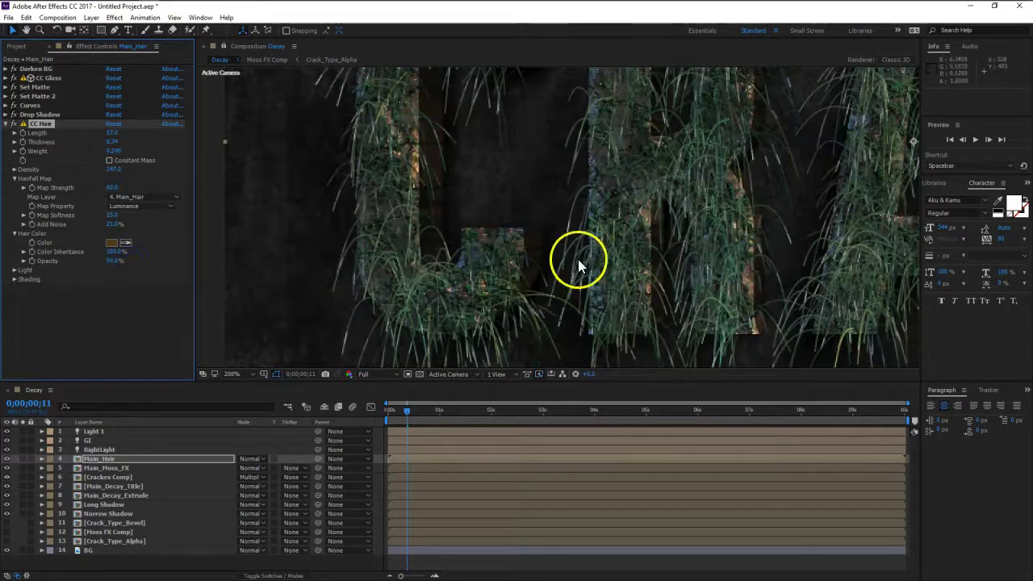
Set the specular value in the CC Hair shading to 10.
left_click(14, 279)
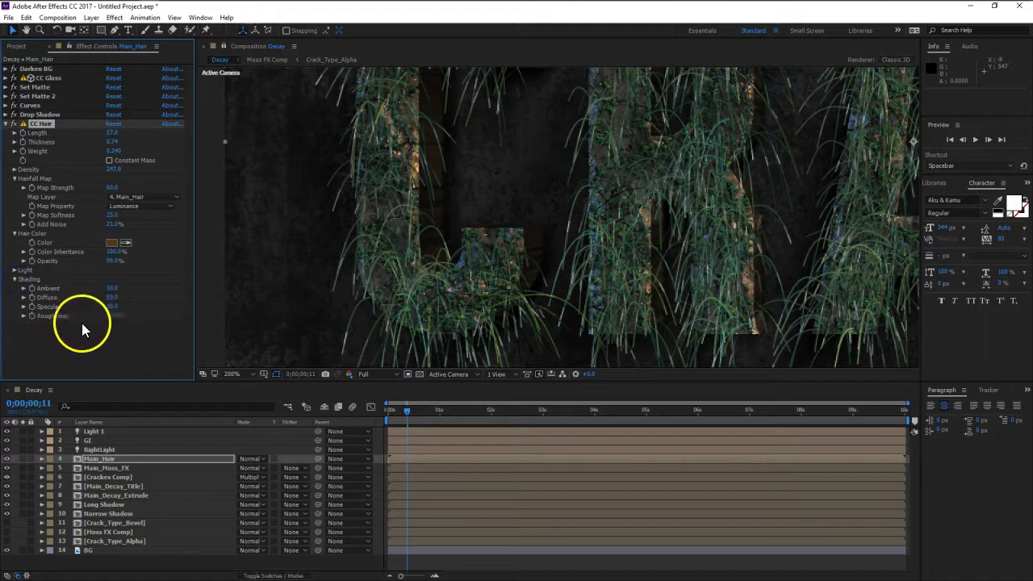
mouse_move(112, 320)
left_mouse_down()
mouse_move(183, 320)
mouse_move(95, 331)
left_mouse_up()
left_click(112, 306)
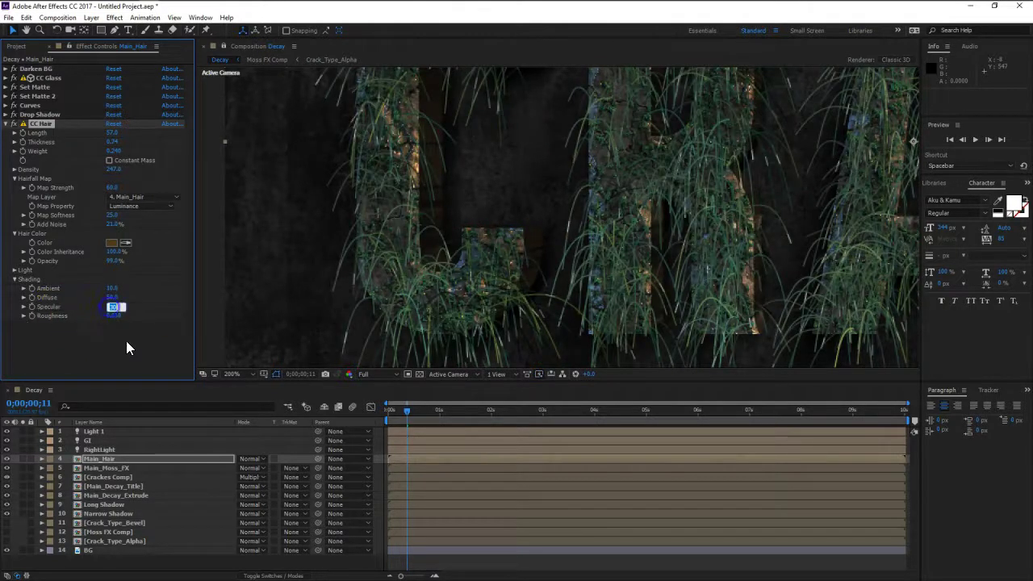
type("10")
key("Return")
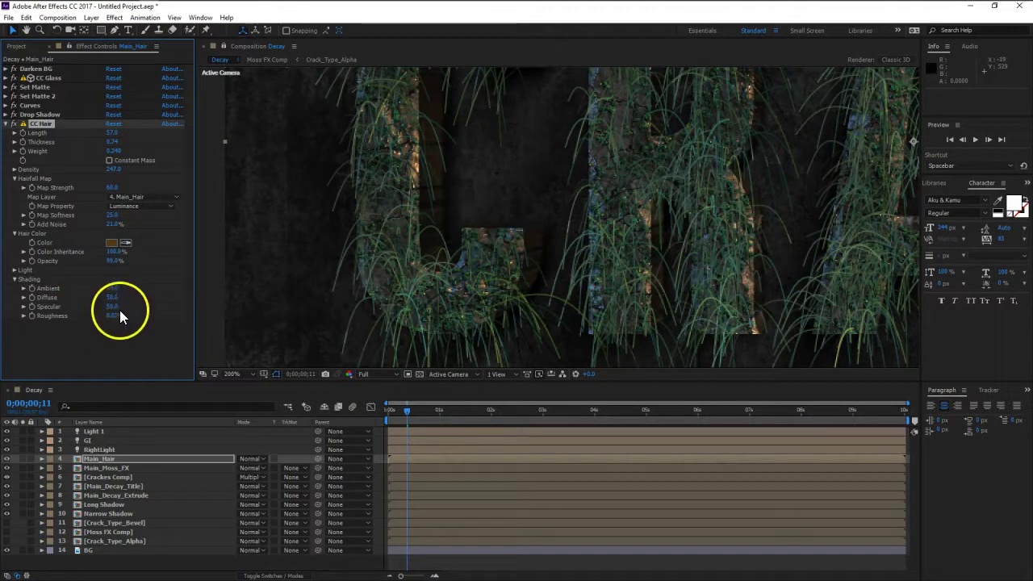
Try a higher ambient value in the CC Hair shading and restore it to 10.
left_click_drag(110, 296, 117, 289)
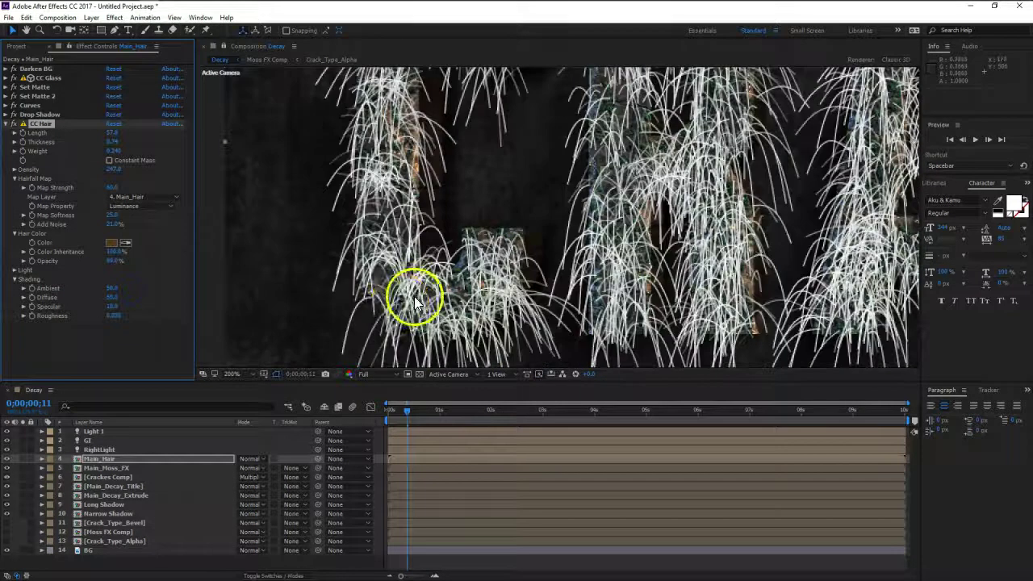
left_click(114, 289)
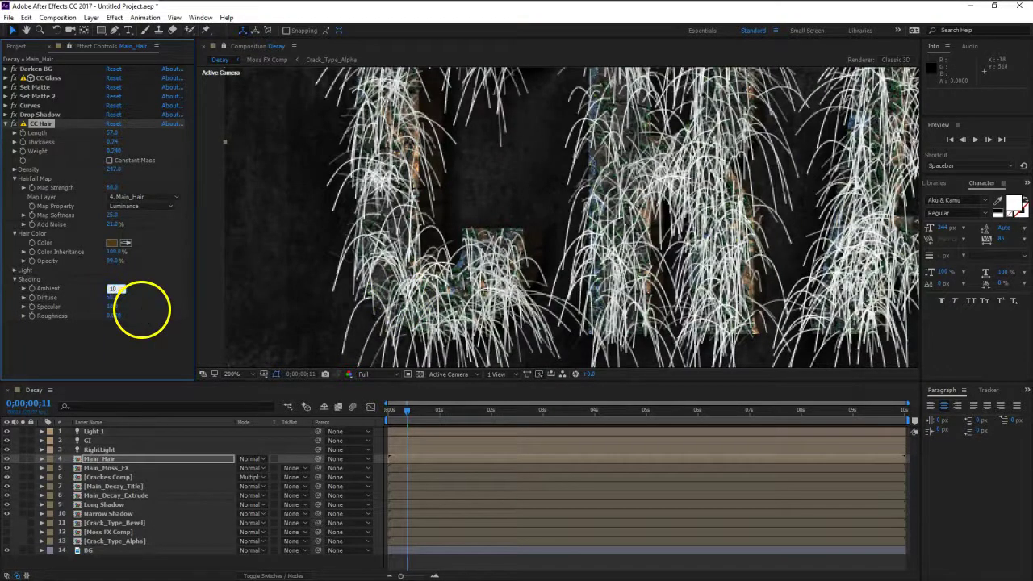
type("10")
key("Return")
Set the CC Hair diffuse shading to 41 and the roughness to 0.214, and check the whole title.
left_click_drag(115, 299, 218, 323)
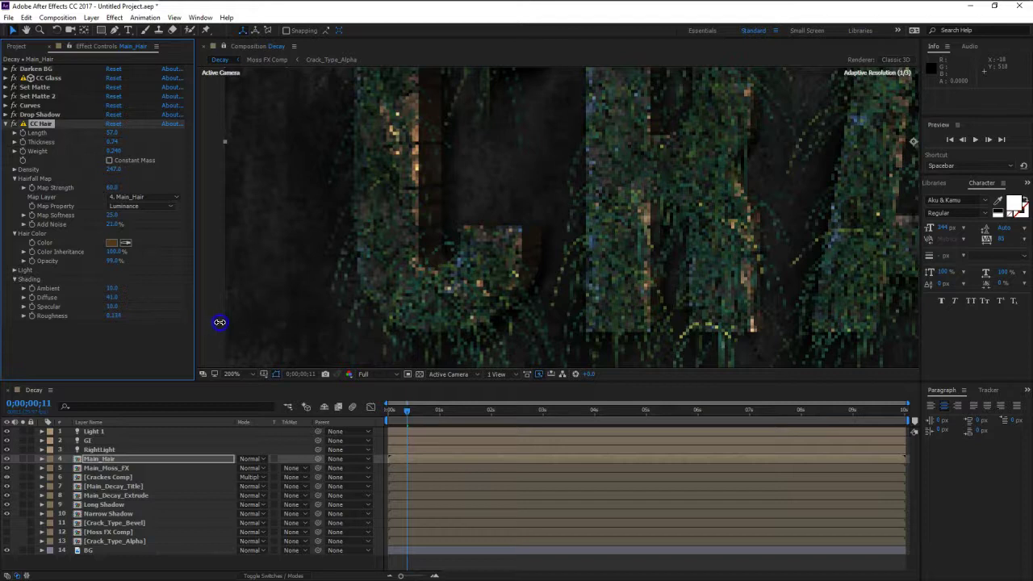
scroll(503, 325, "down", 2)
left_click_drag(776, 212, 554, 224)
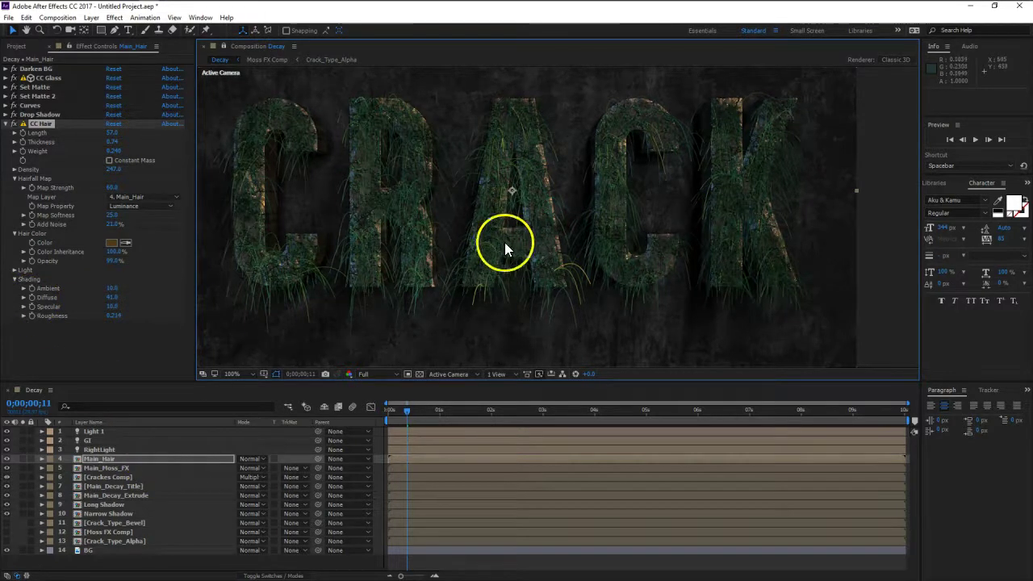
left_click_drag(487, 226, 524, 232)
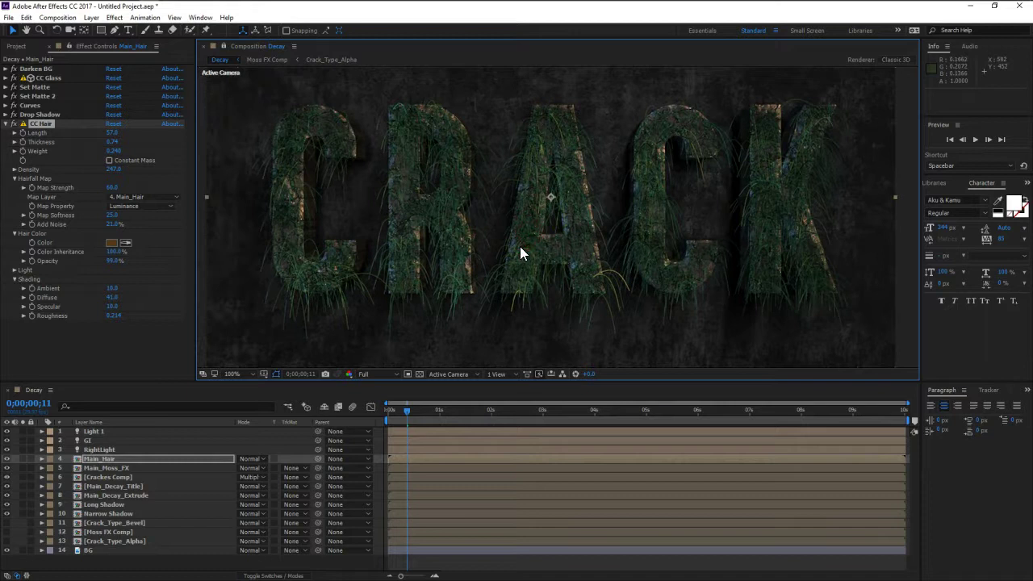
Create a white 1280 x 720 px solid named WindMap directly above the Main_Hair layer.
left_click(175, 461)
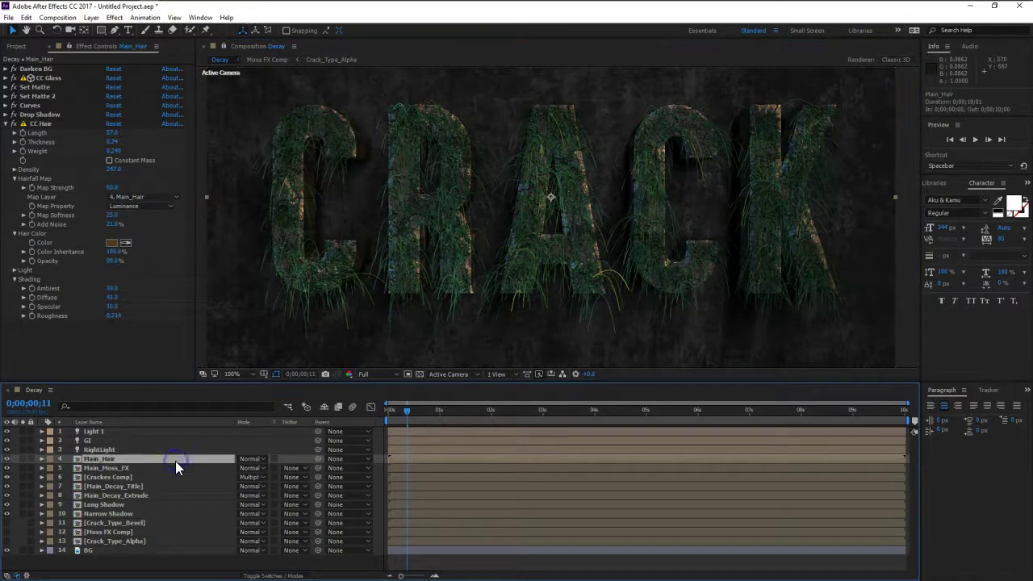
left_click(91, 17)
mouse_move(242, 30)
left_click(300, 39)
type("WindMap")
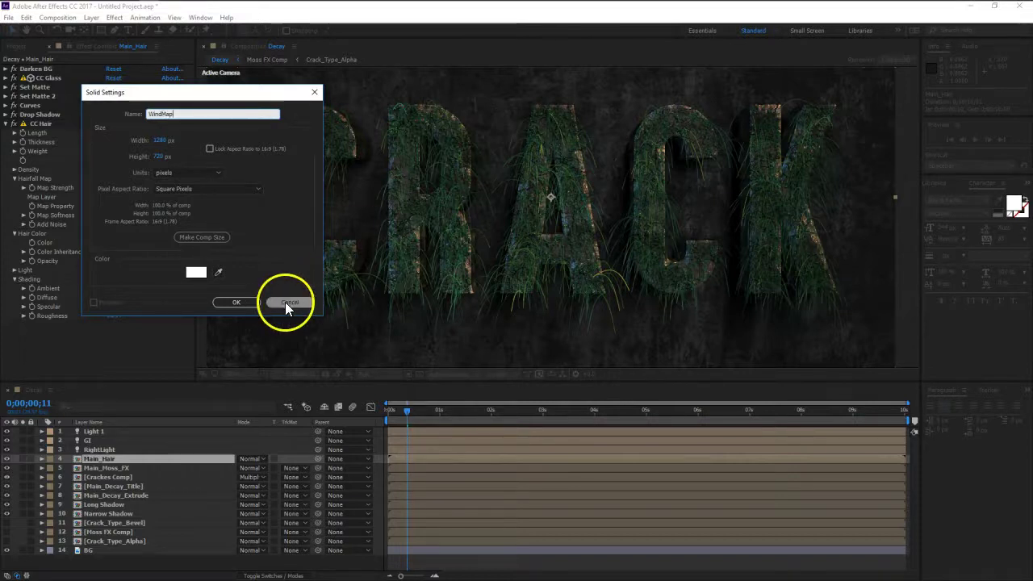
left_click(242, 302)
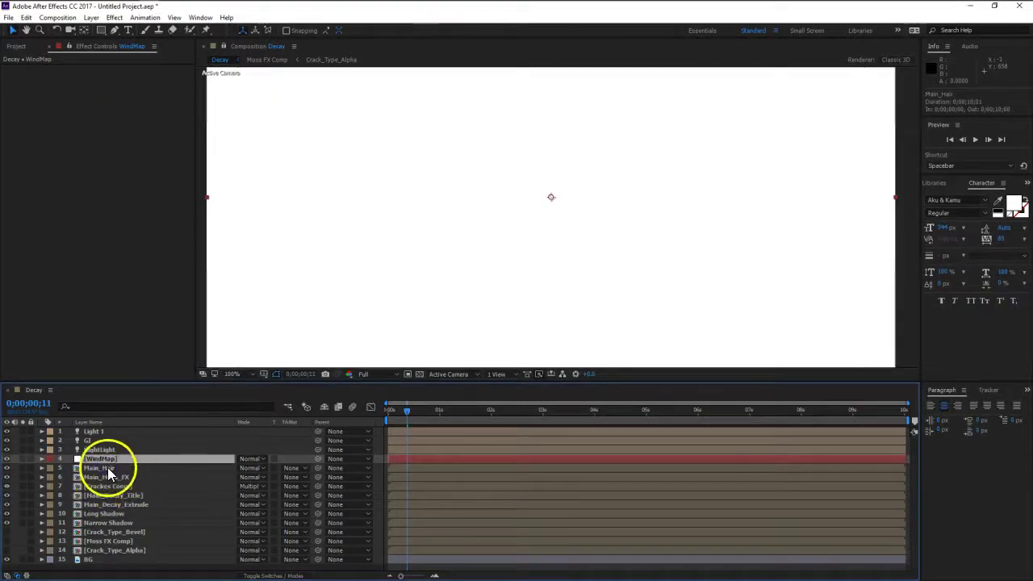
Apply the Fractal Noise effect to the WindMap solid.
left_click(110, 472)
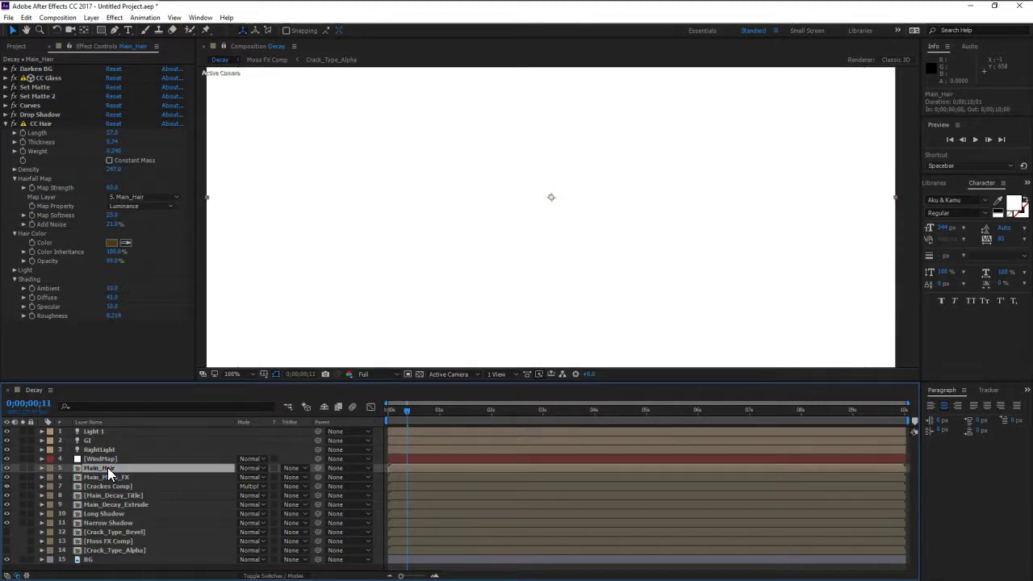
left_click(110, 458)
left_click(111, 459)
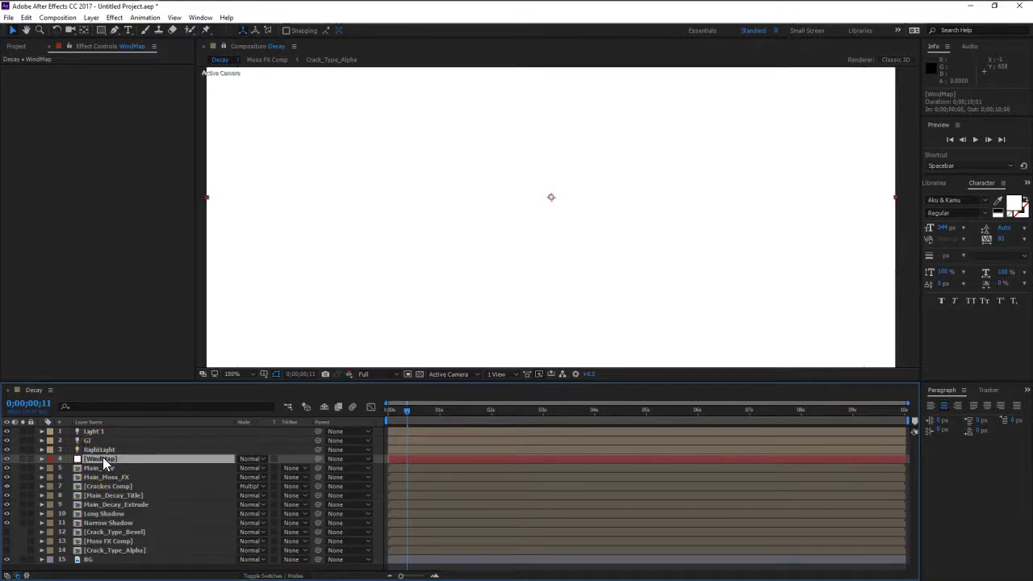
key("ctrl+space")
type("fract")
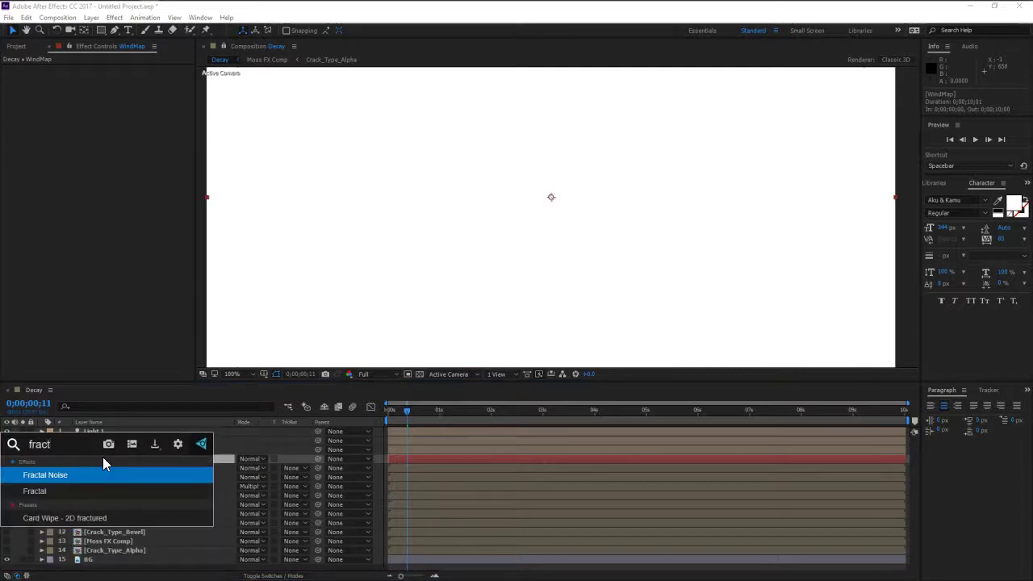
key("Return")
scroll(576, 185, "down", 1)
scroll(556, 187, "up", 1)
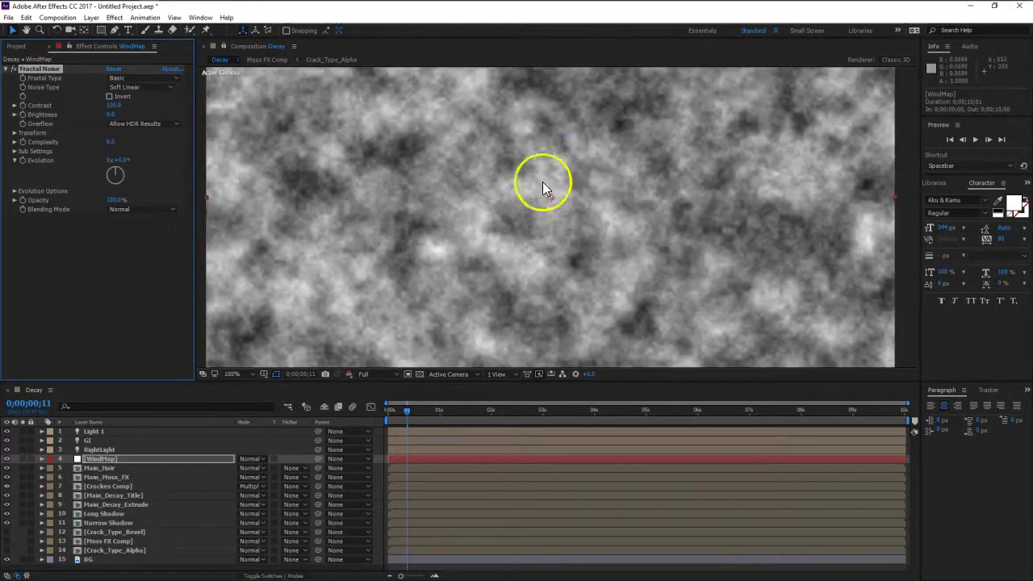
Set the Fractal Noise contrast to 121 and the complexity to 3.
left_click_drag(111, 107, 122, 108)
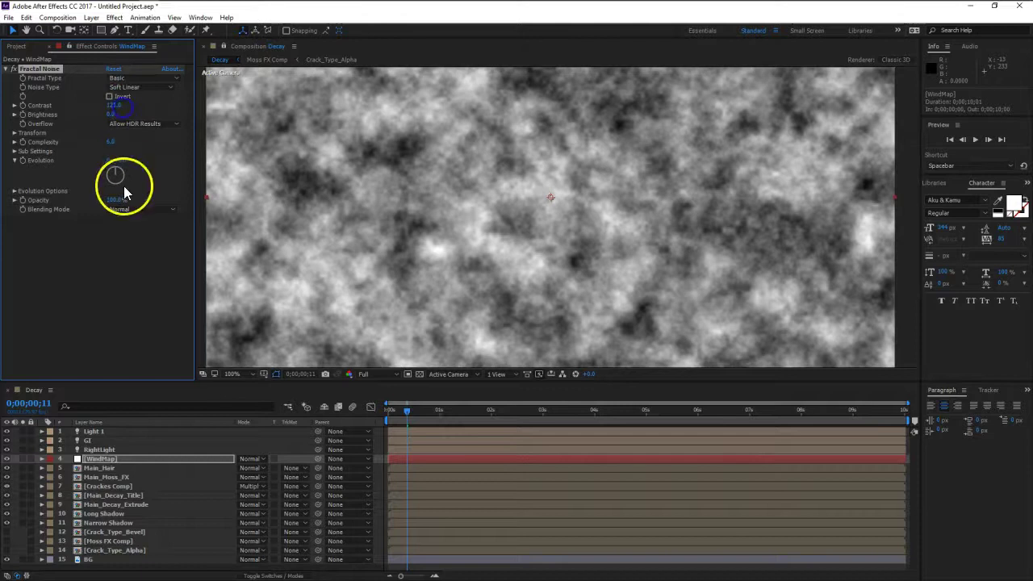
left_click(111, 142)
type("2")
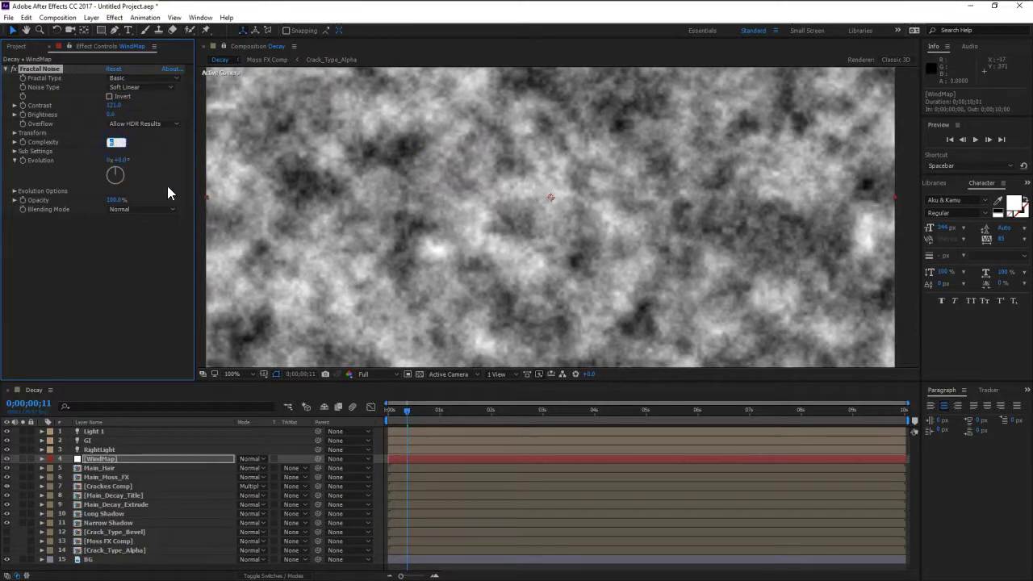
key("Return")
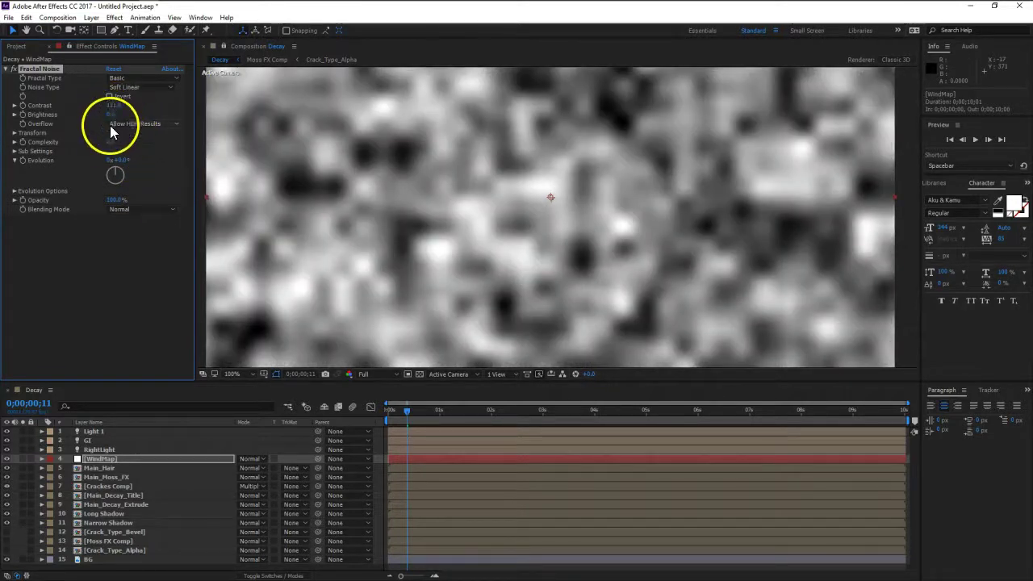
left_click(112, 144)
type("3")
key("Return")
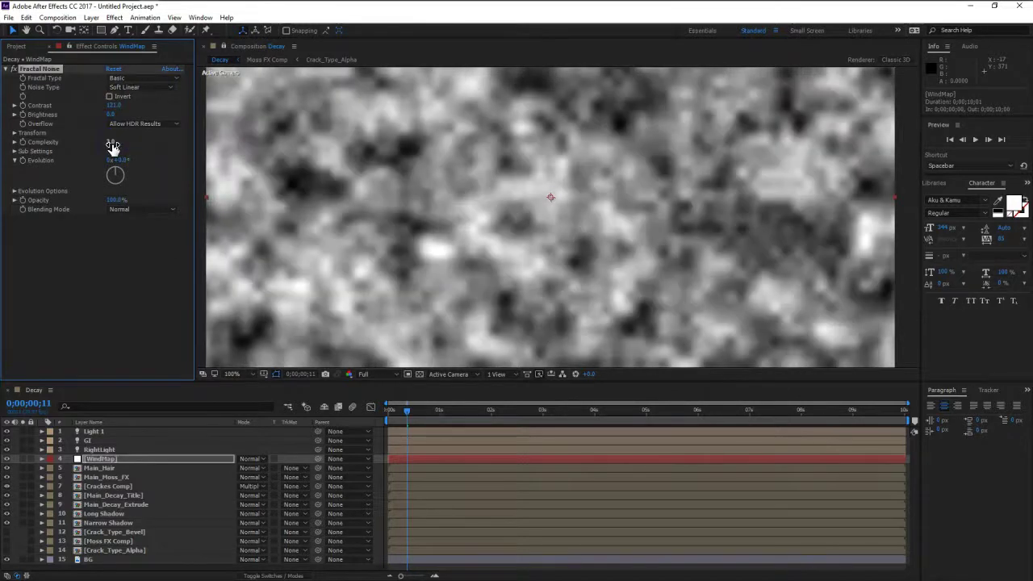
Keyframe the Fractal Noise evolution from 0 at the start to over four revolutions at 10 seconds, and preview the motion.
left_click(14, 191)
left_click(13, 191)
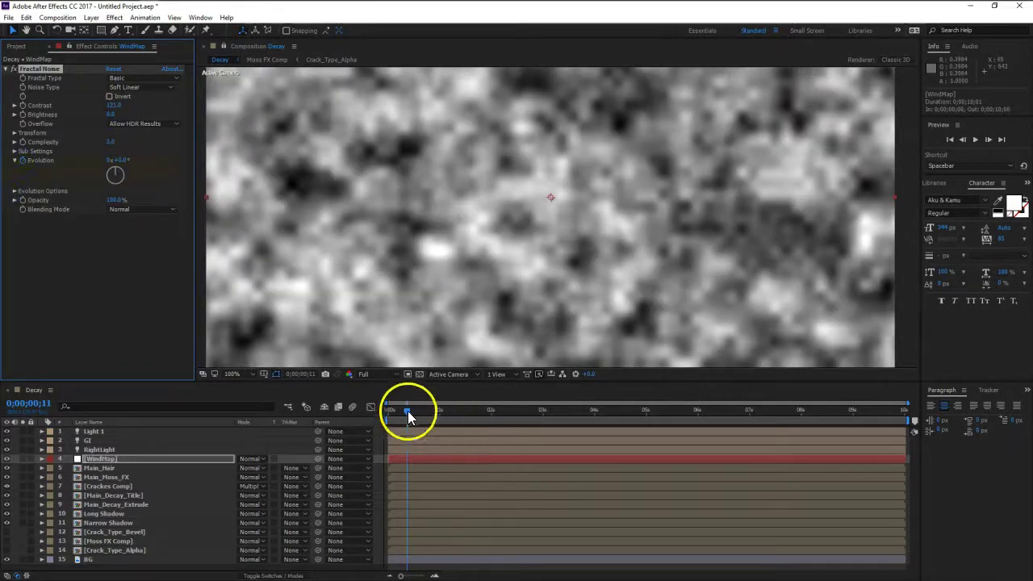
key("u")
left_click_drag(406, 477, 394, 477)
left_click_drag(410, 413, 904, 413)
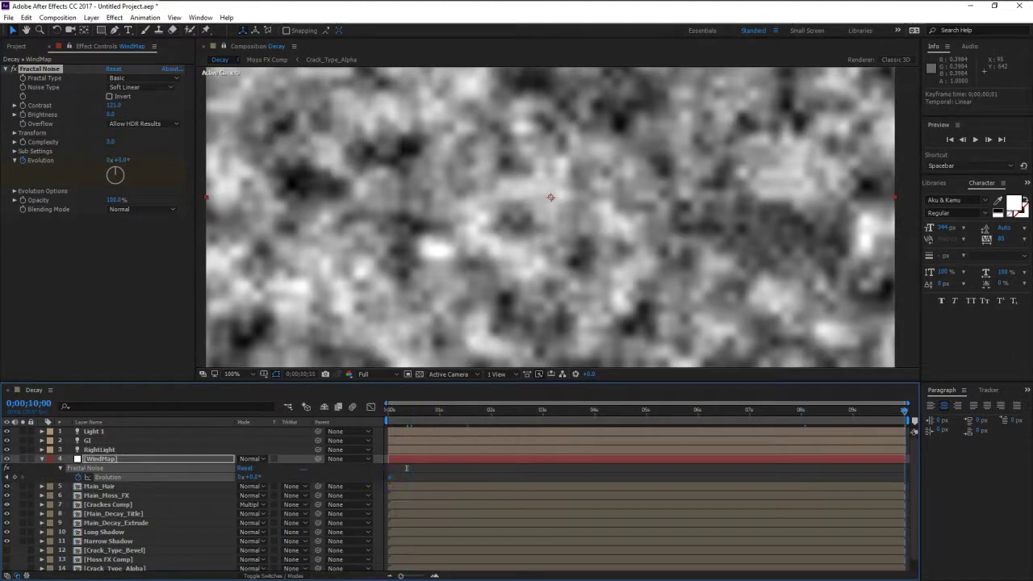
left_click_drag(129, 160, 133, 161)
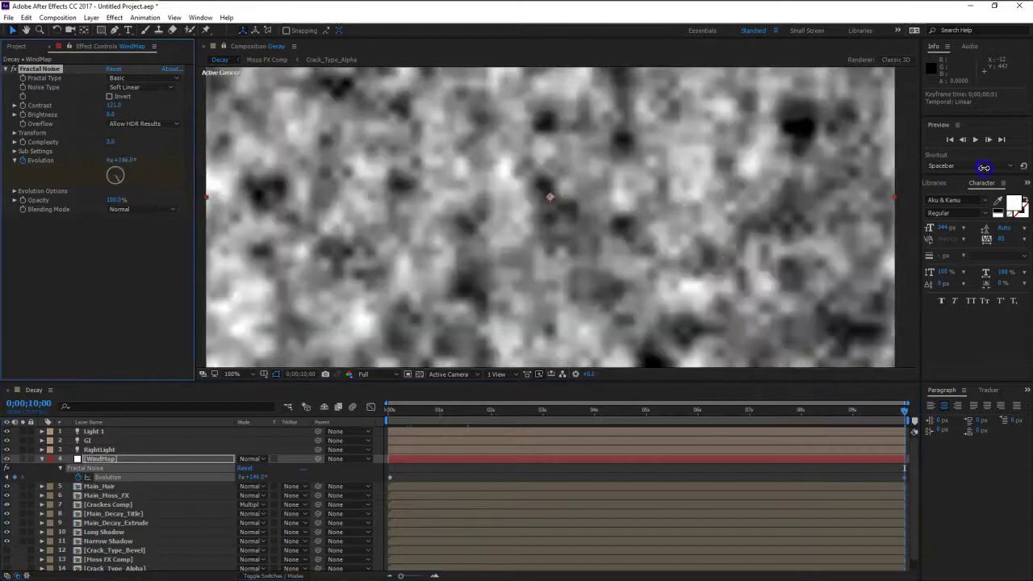
left_click(391, 410)
key("space")
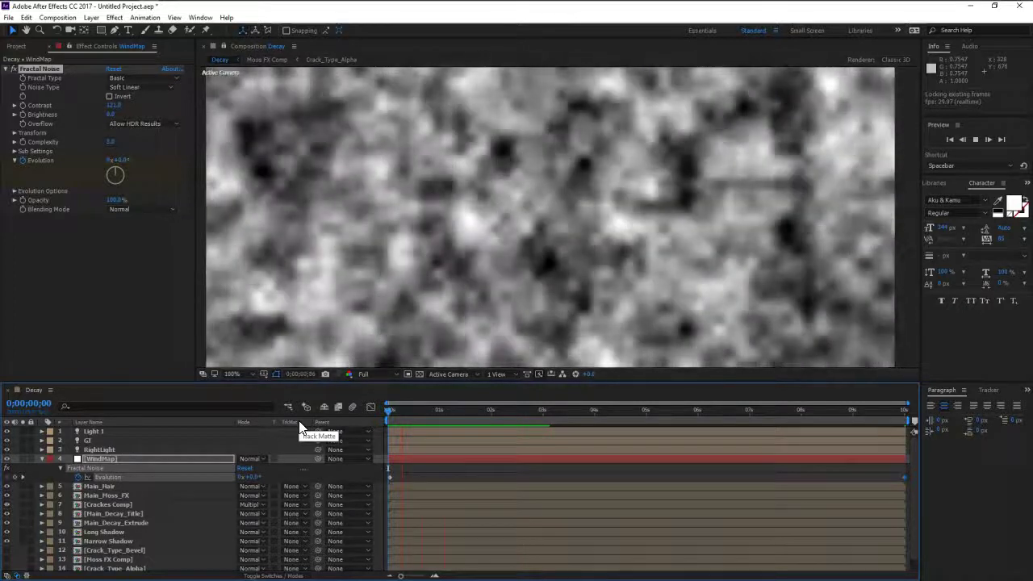
key("space")
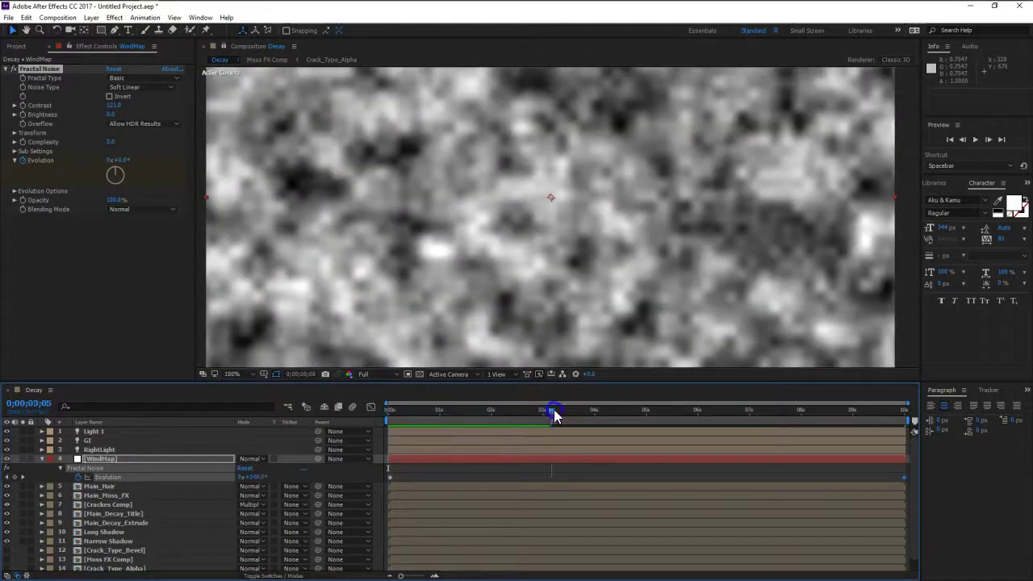
Raise the final evolution keyframe at 10 seconds, set the noise complexity to 3.7, and preview the faster animation.
key("End")
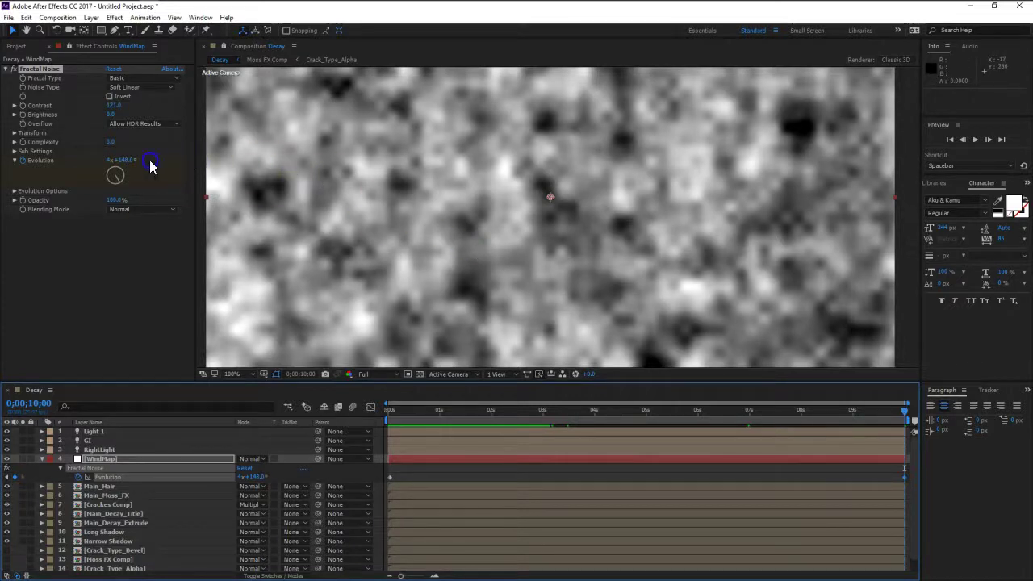
left_click_drag(105, 170, 209, 146)
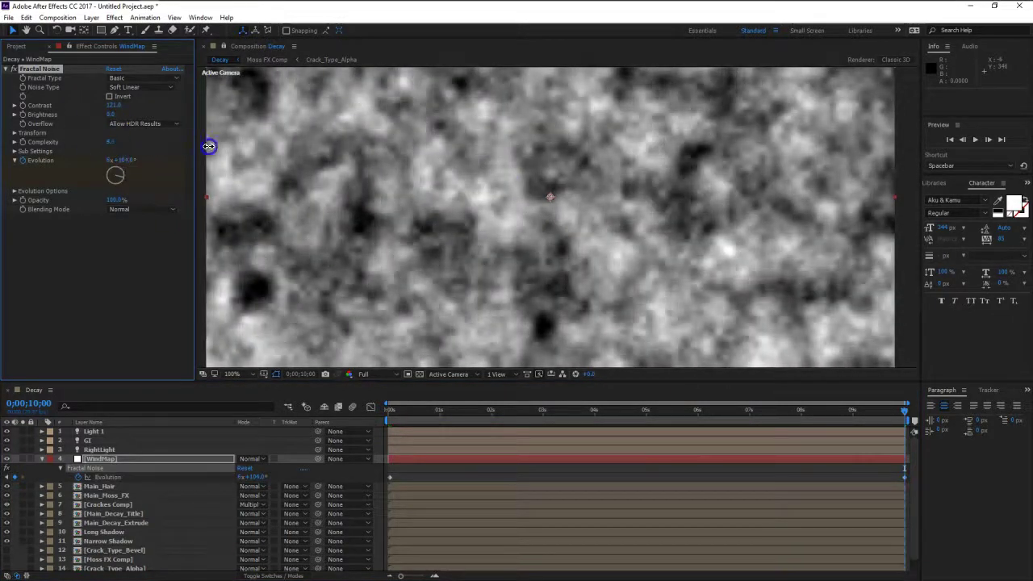
left_click_drag(111, 142, 138, 146)
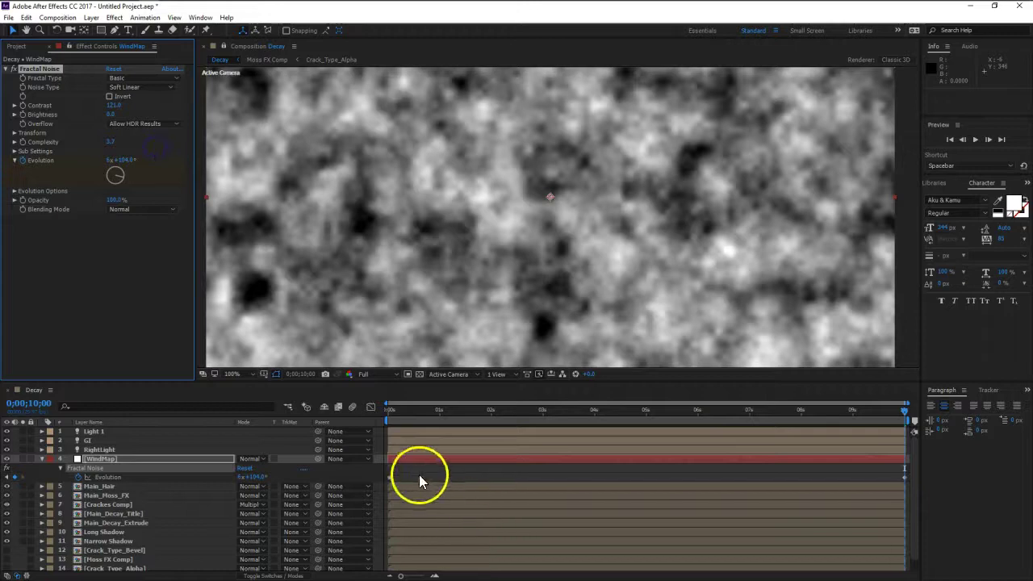
left_click(395, 410)
key("space")
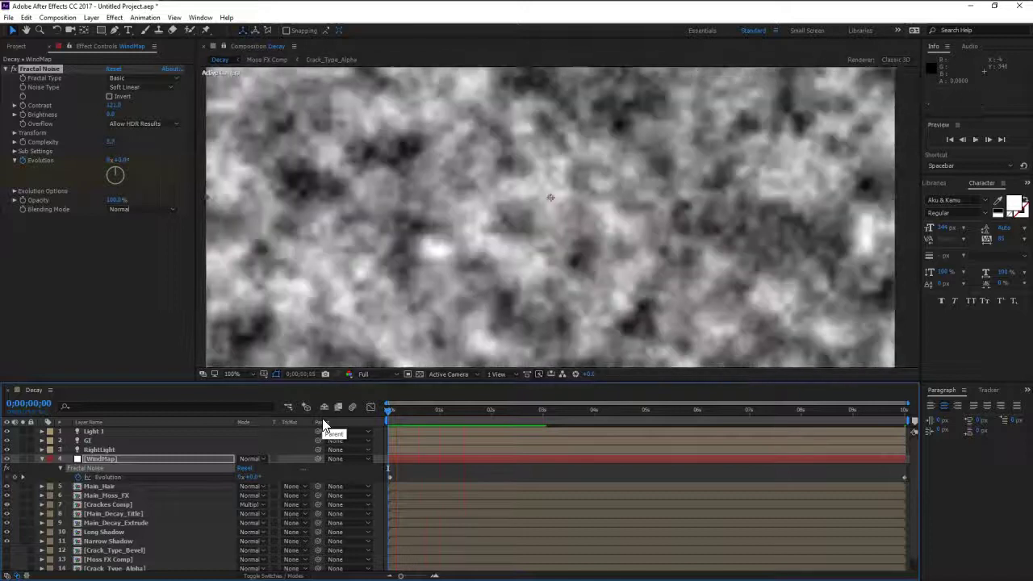
Pre-compose the WindMap solid as WindMap Comp with all attributes moved inside, and hide the resulting layer.
left_click(42, 458)
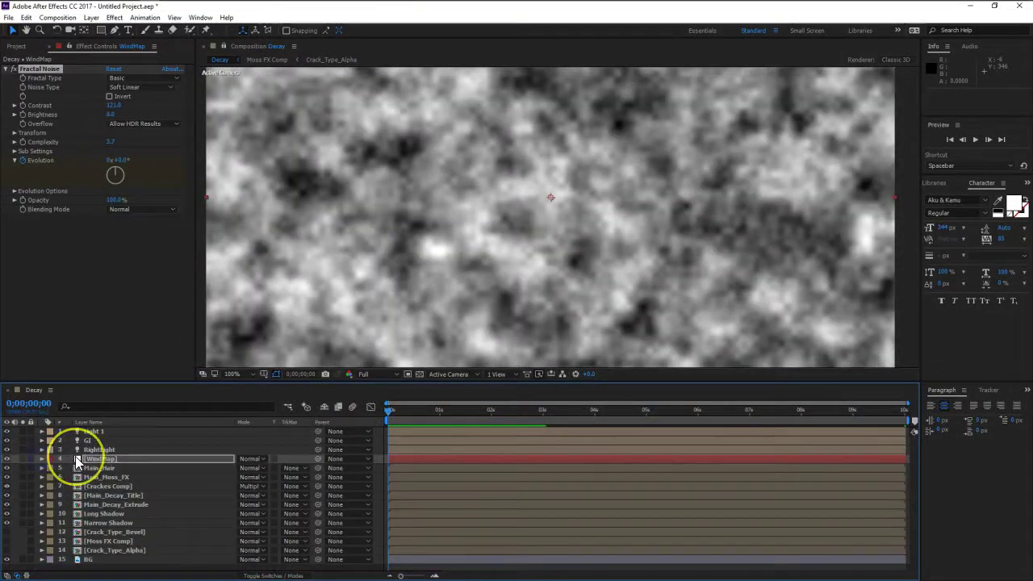
key("ctrl+shift+c")
left_click(538, 255)
left_click(436, 321)
left_click(544, 377)
left_click(8, 459)
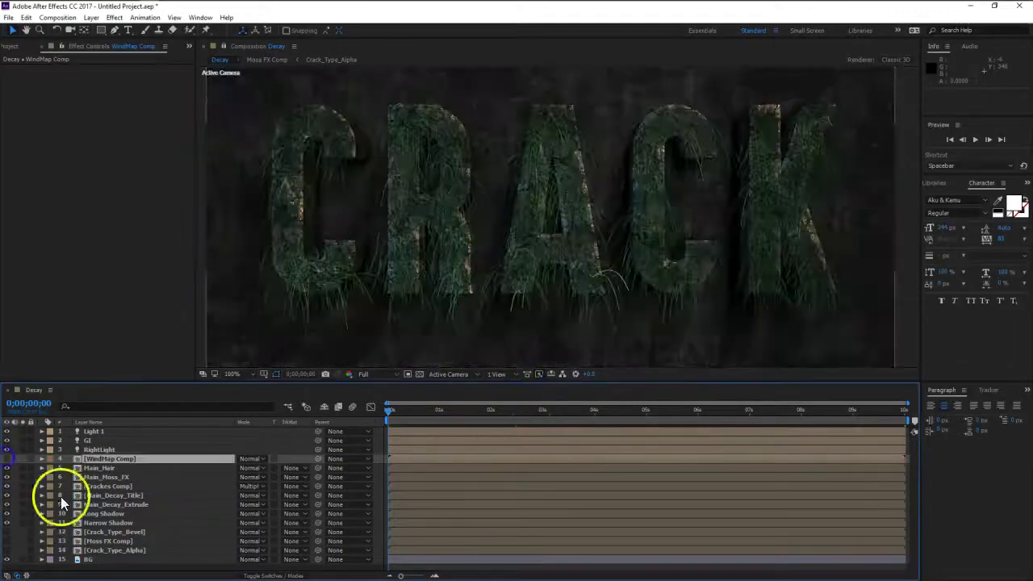
Set the CC Hair hairfall map layer of Main_Hair to WindMap Comp, and solo the hair to preview its movement.
left_click(102, 469)
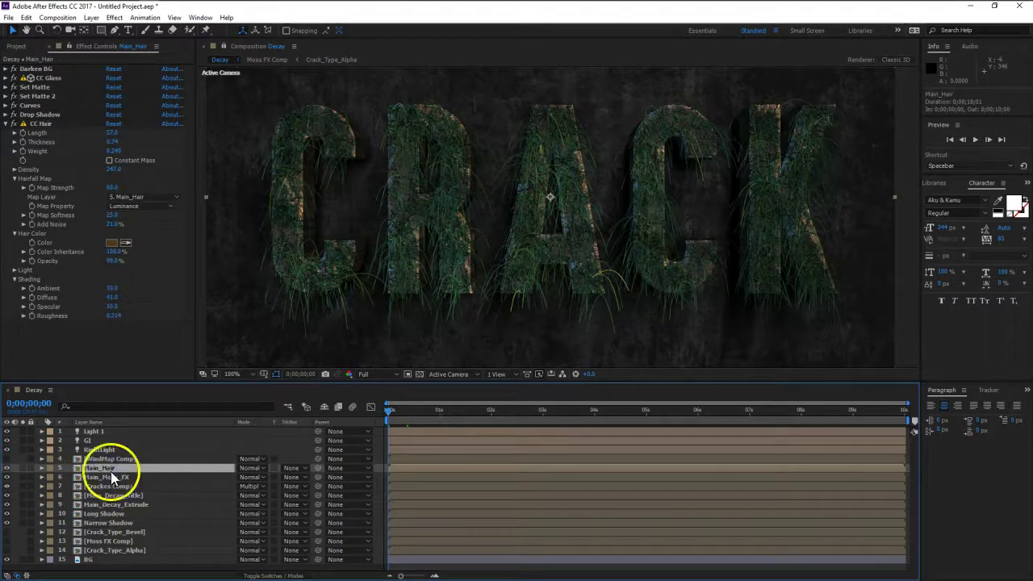
left_click(121, 197)
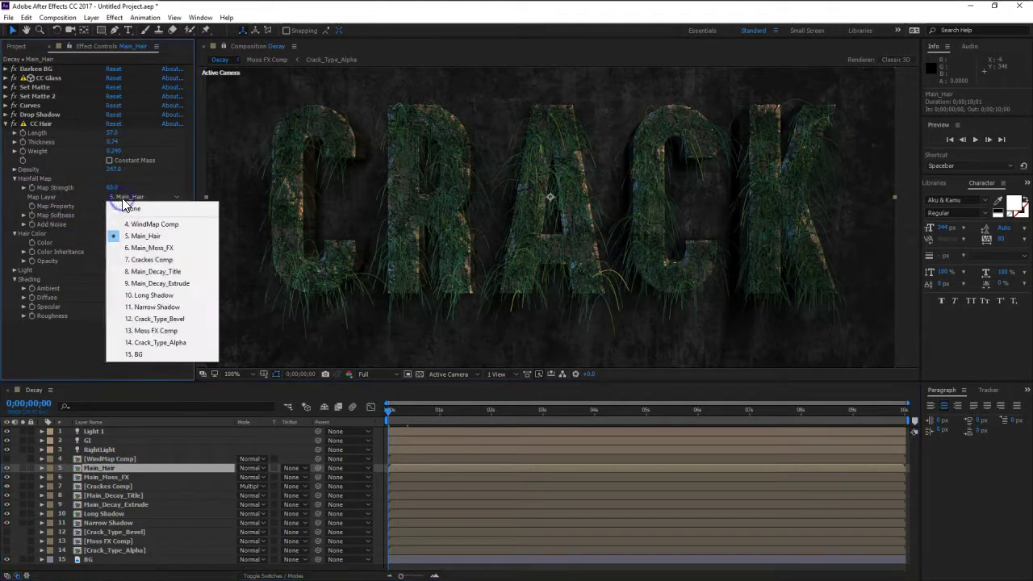
left_click(157, 223)
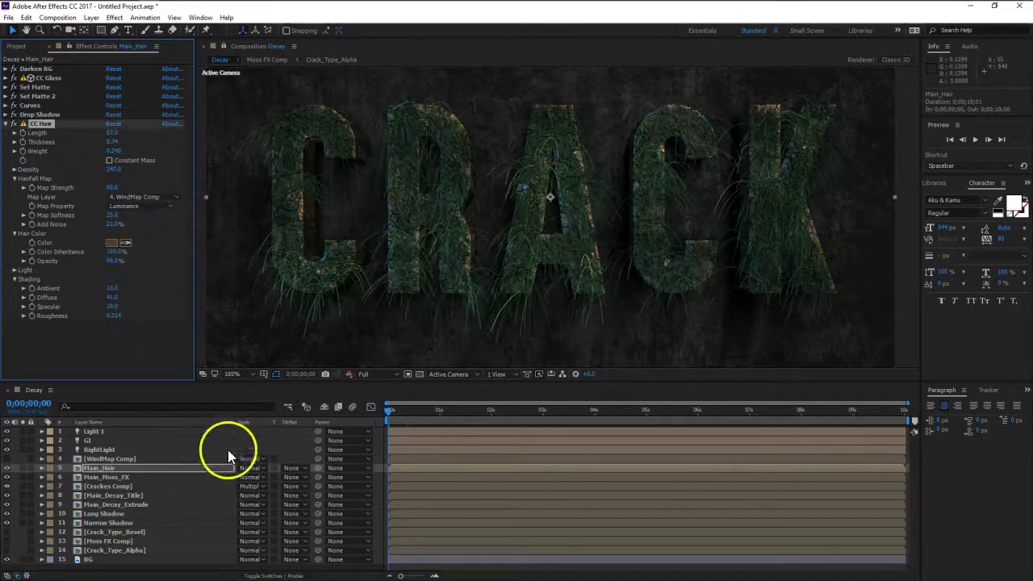
left_click(23, 468)
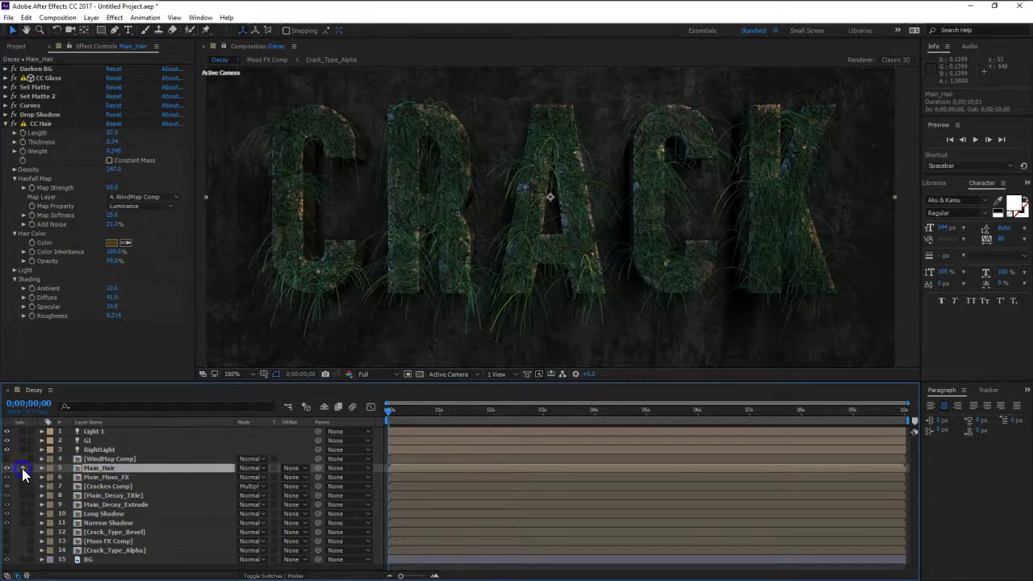
key("space")
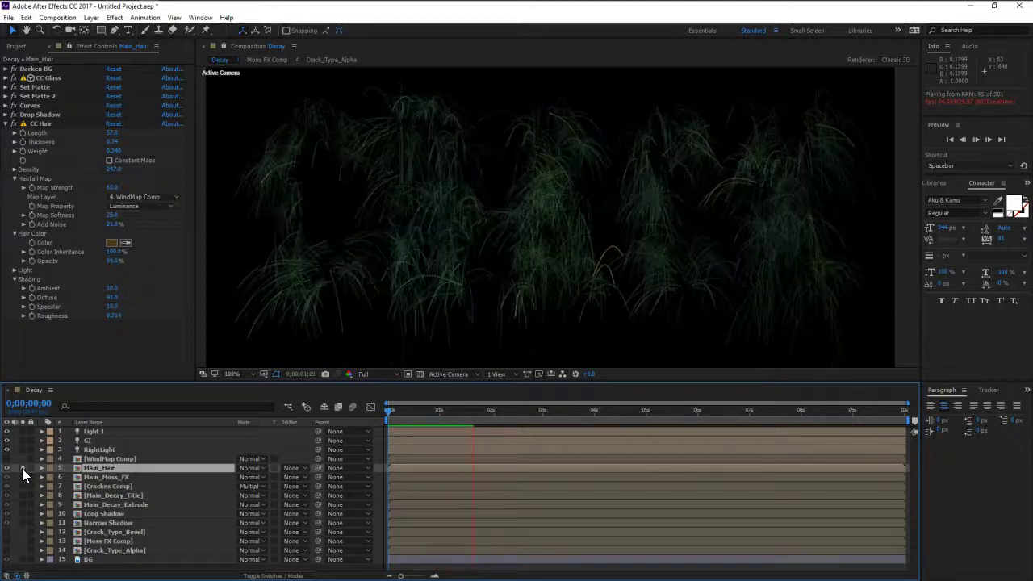
Raise the added noise of the CC Hair hairfall map on Main_Hair and preview the movement.
key("space")
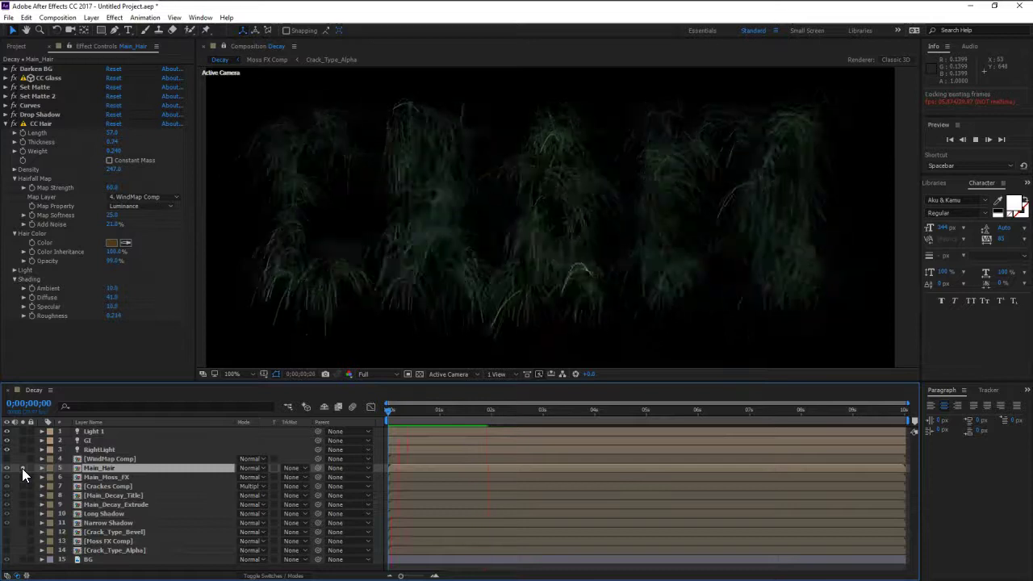
key("space")
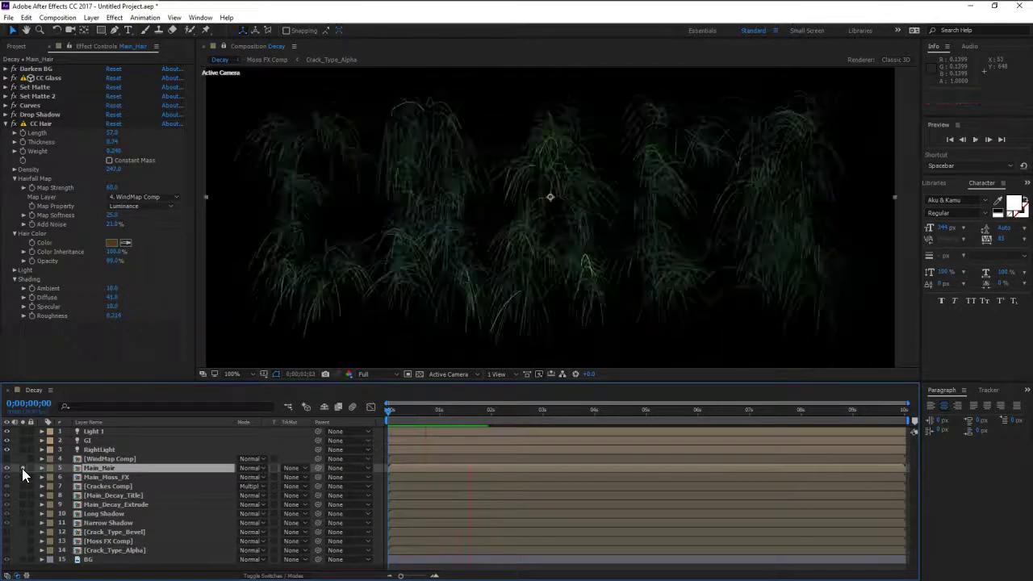
left_click_drag(112, 224, 119, 230)
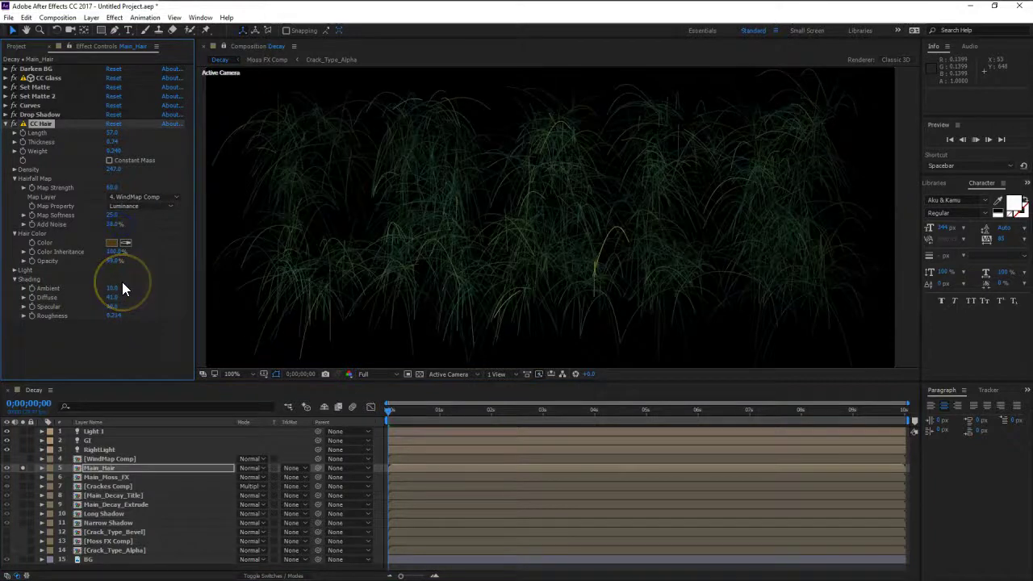
key("space")
Try a higher map softness for the CC Hair hairfall map and preview the hair motion.
left_click_drag(112, 215, 154, 215)
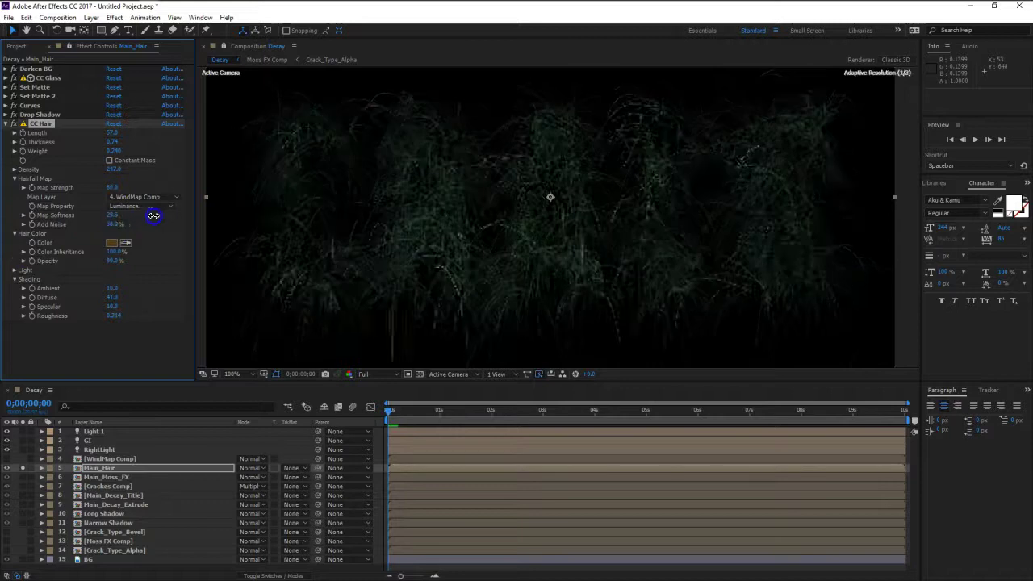
left_click(221, 262)
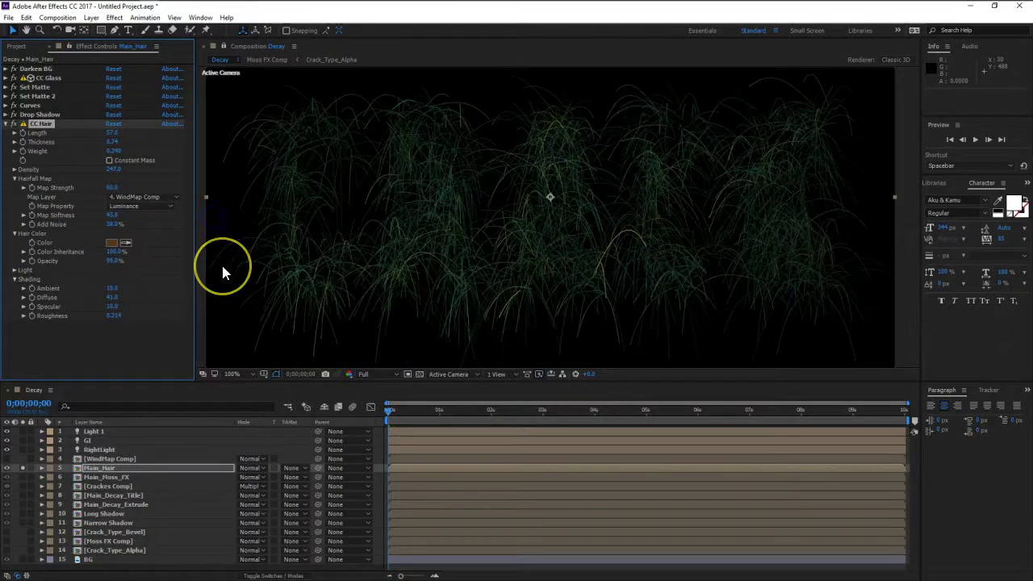
key("space")
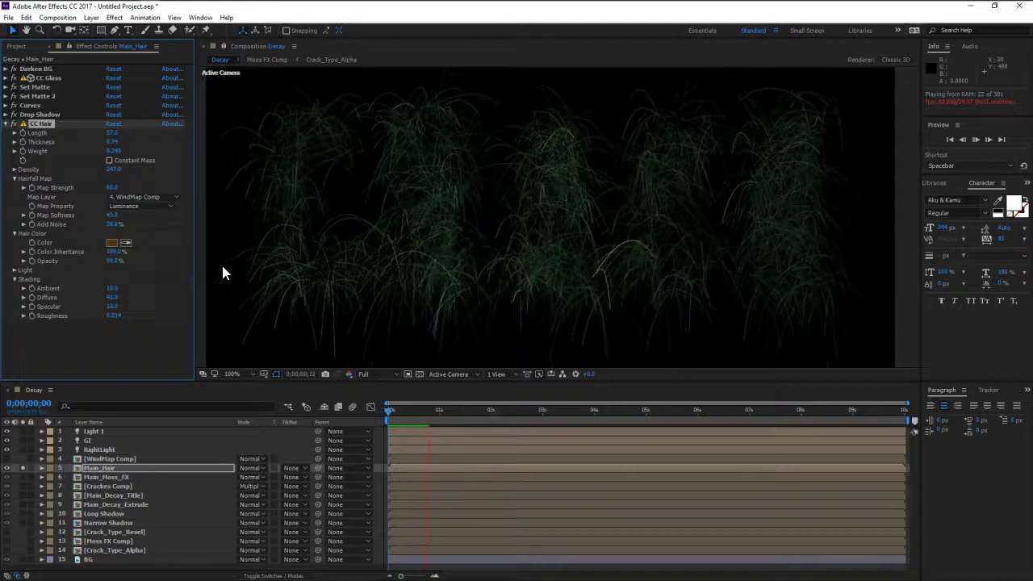
key("space")
Set the hairfall map softness to 5 and preview the sharper hair motion.
left_click(127, 222)
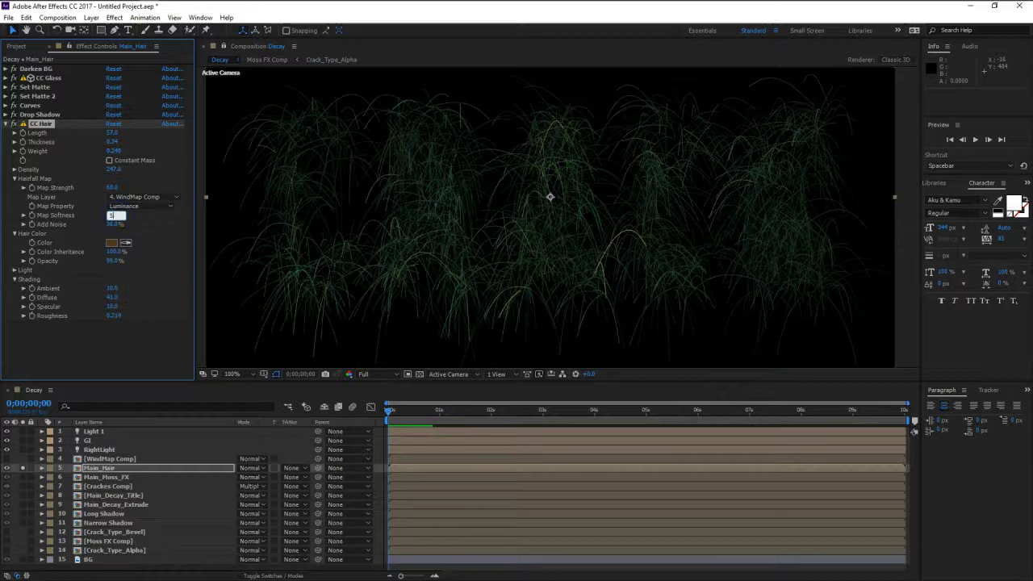
key("Return")
key("space")
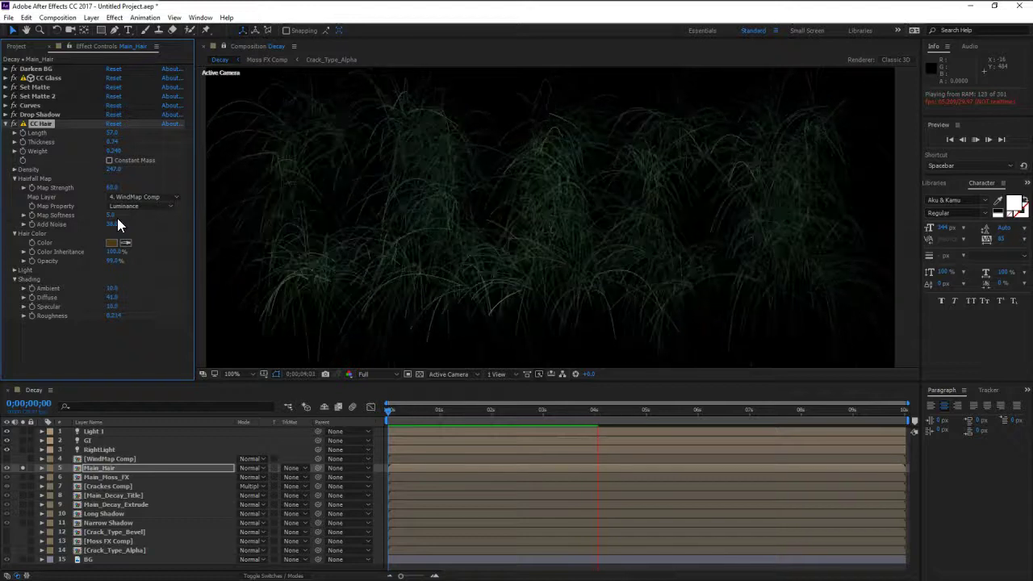
key("space")
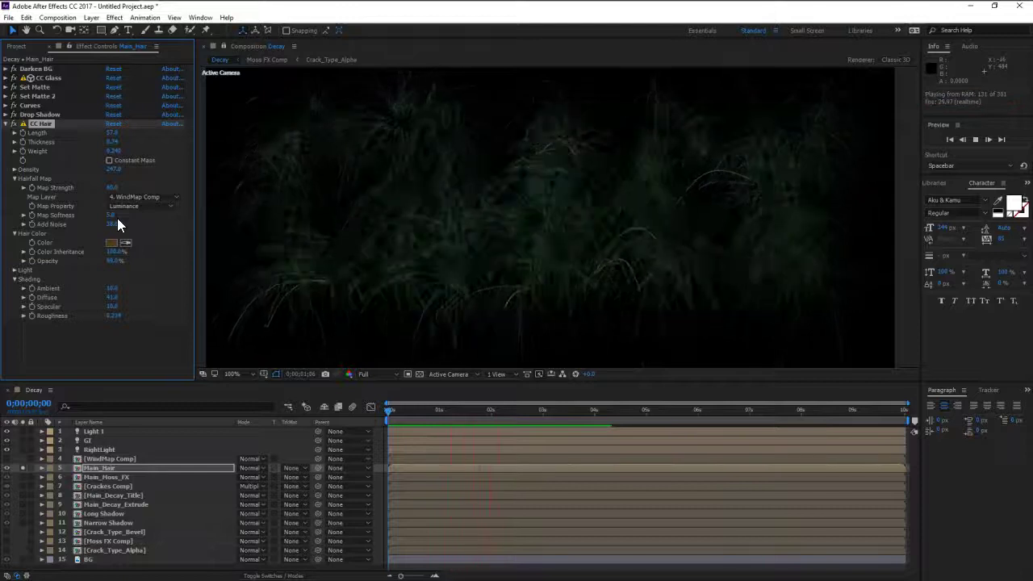
key("space")
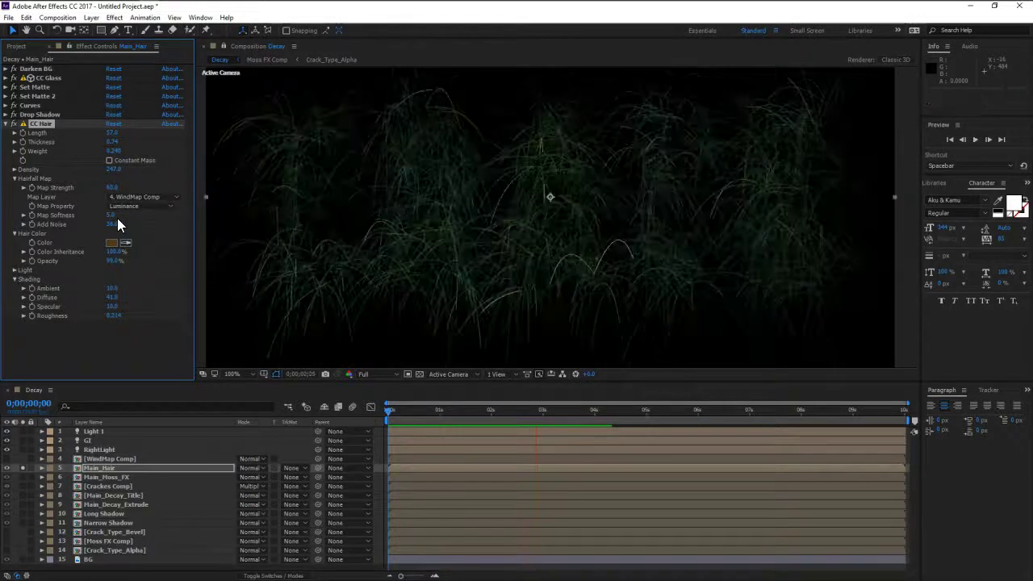
Apply Turbulent Displace to Main_Hair with size 17 and Turbulent Smoother displacement.
key("ctrl+space")
type("tu")
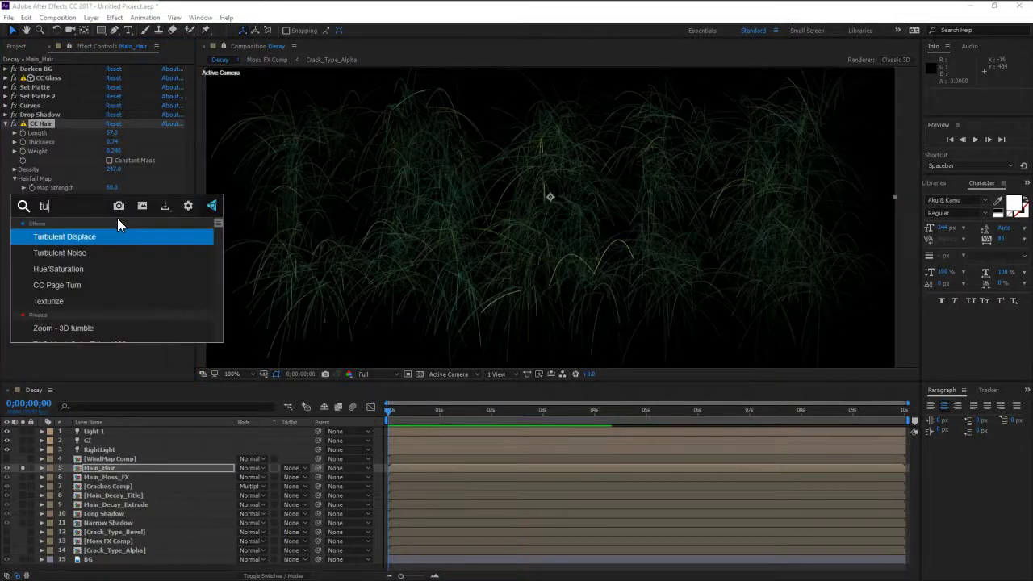
key("Up")
key("Return")
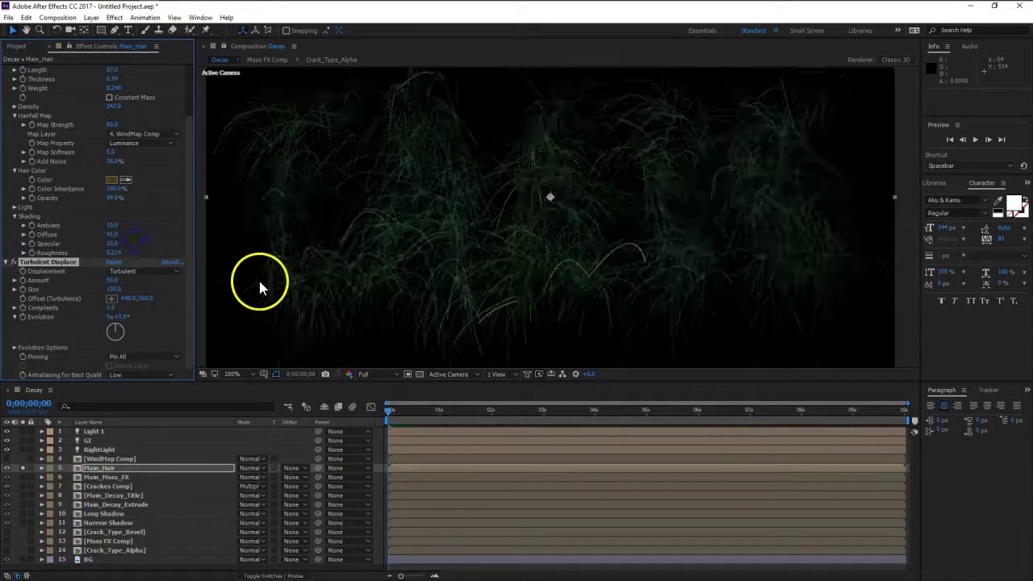
left_click_drag(117, 292, 76, 293)
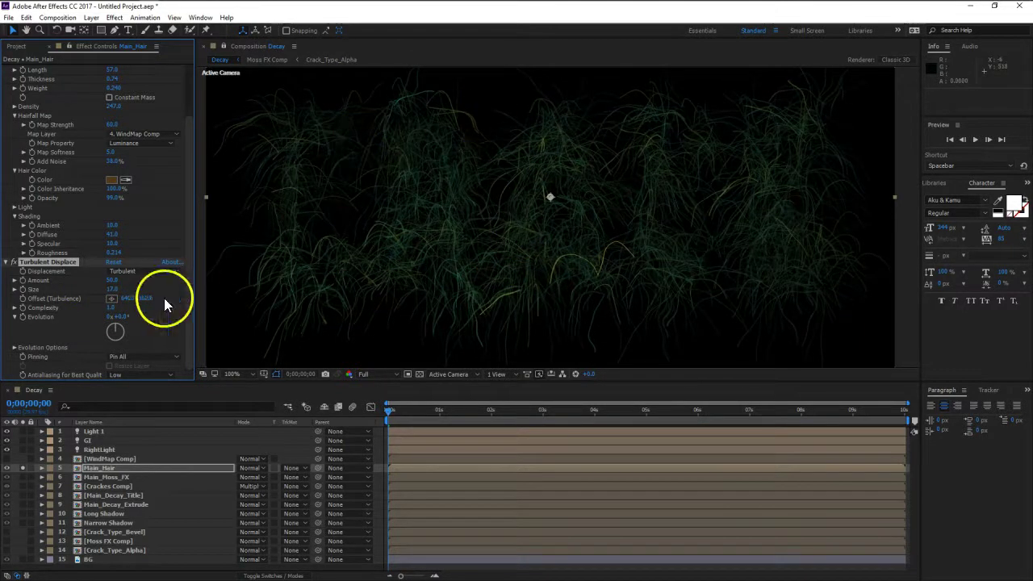
left_click(138, 273)
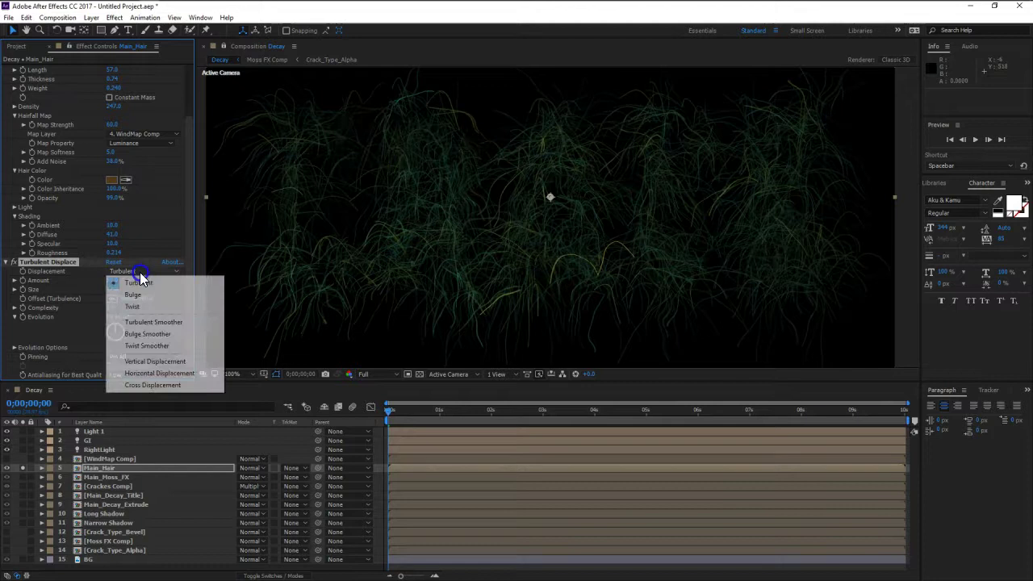
left_click(152, 324)
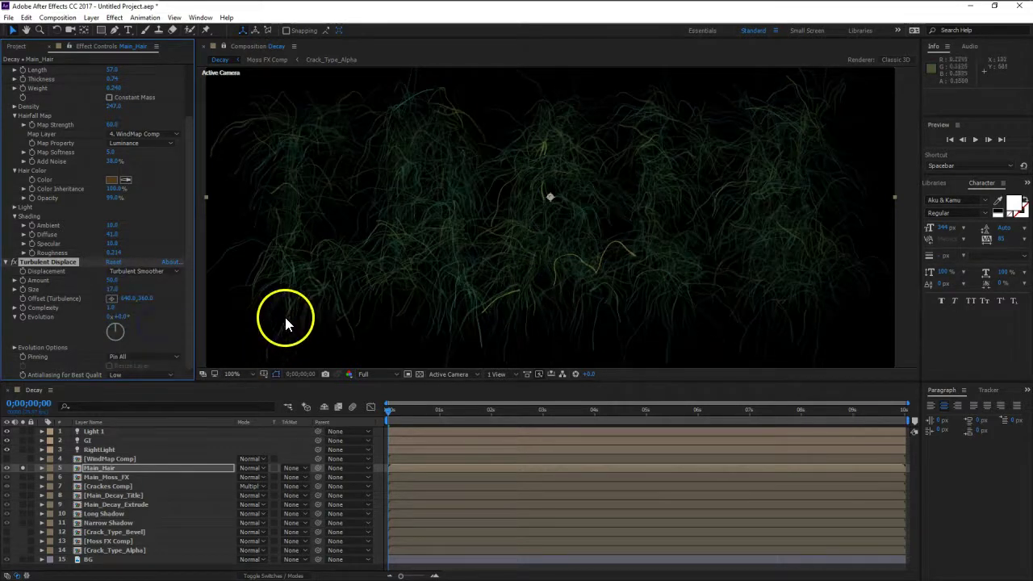
Set the Turbulent Displace complexity to 2.7, size to 23 and amount to 20, and preview the hair.
left_click_drag(109, 312, 201, 310)
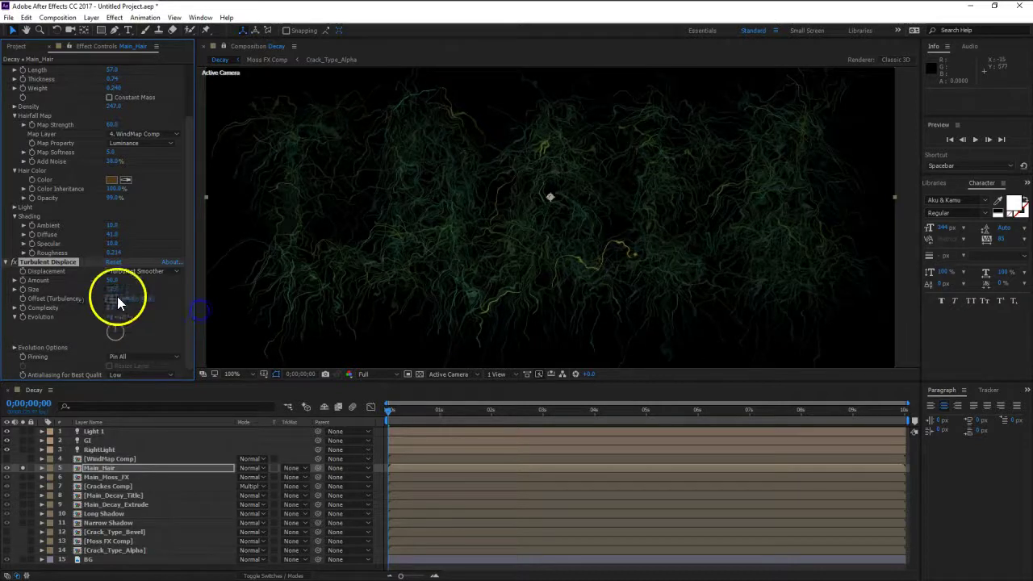
left_click_drag(113, 291, 117, 291)
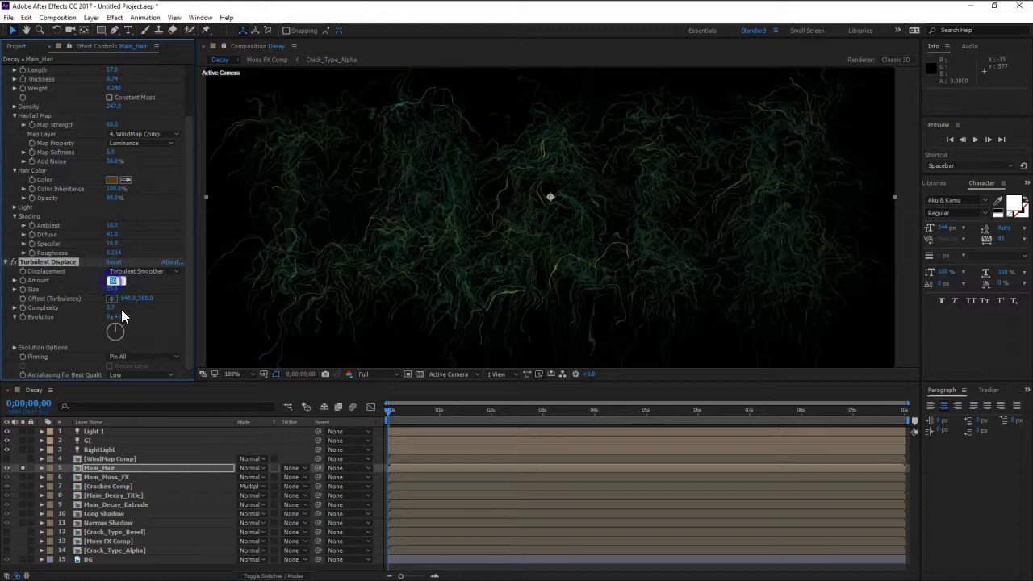
type("20")
key("Return")
left_click(223, 288)
key("space")
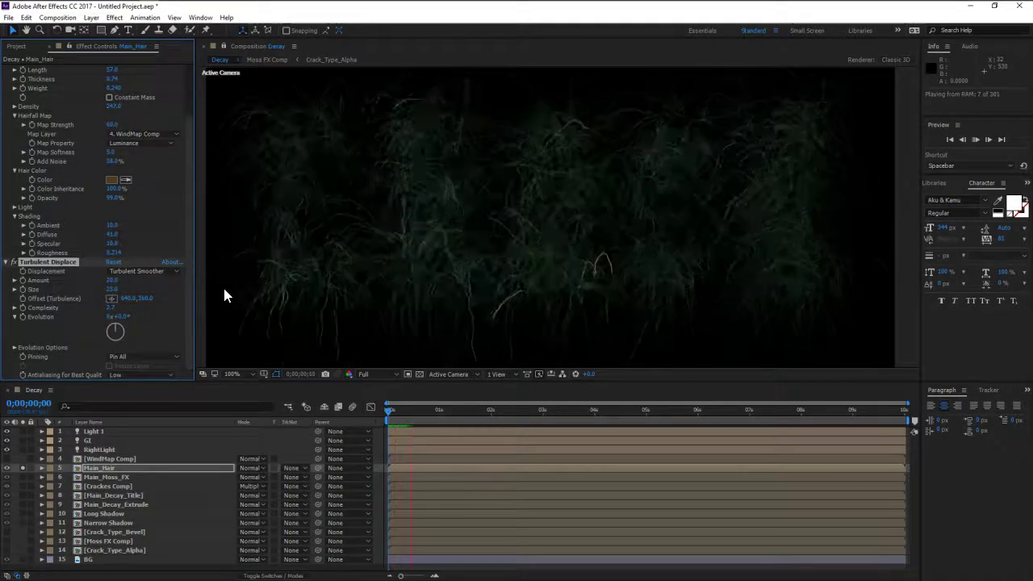
key("space")
Keyframe the Turbulent Displace evolution from 77° at the start to a higher value at 10 seconds, and preview the motion.
left_click_drag(127, 317, 30, 330)
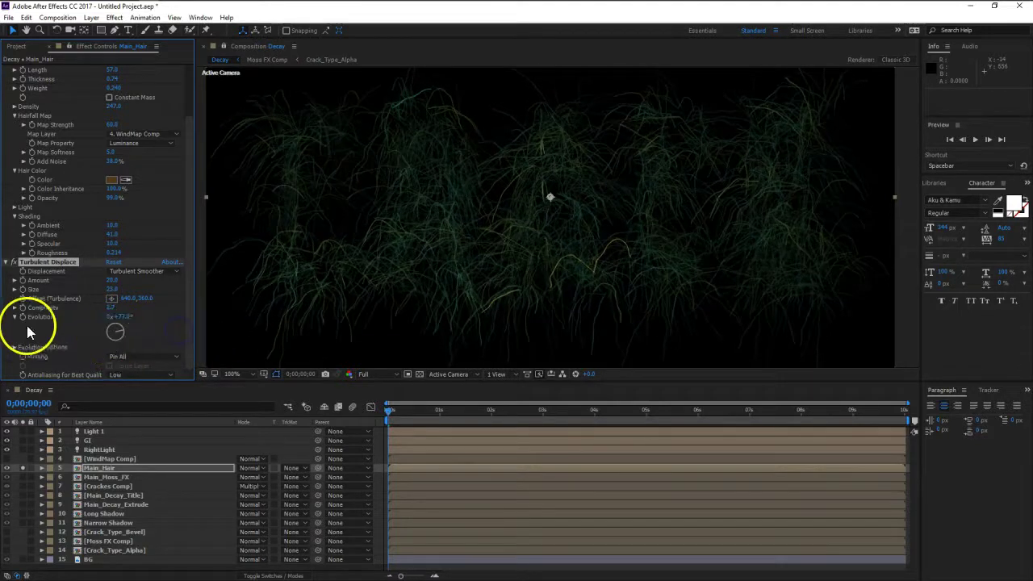
left_click_drag(519, 412, 905, 412)
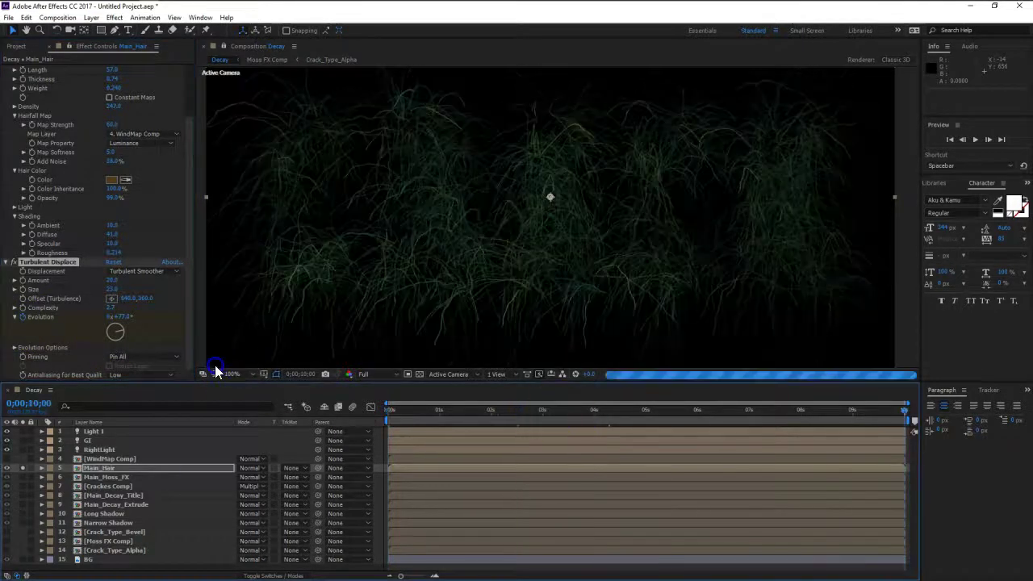
left_click_drag(123, 318, 666, 436)
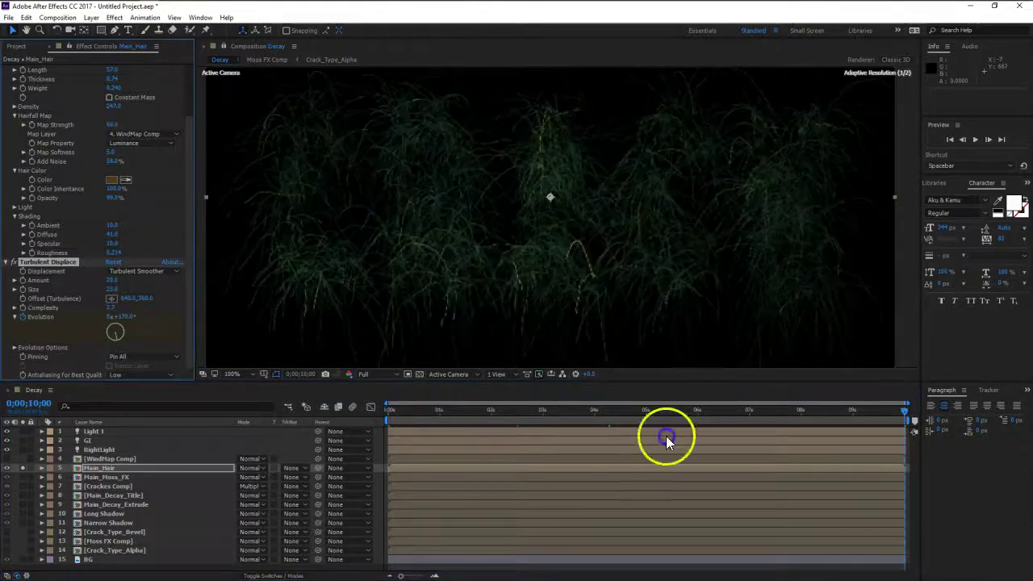
left_click(389, 413)
key("space")
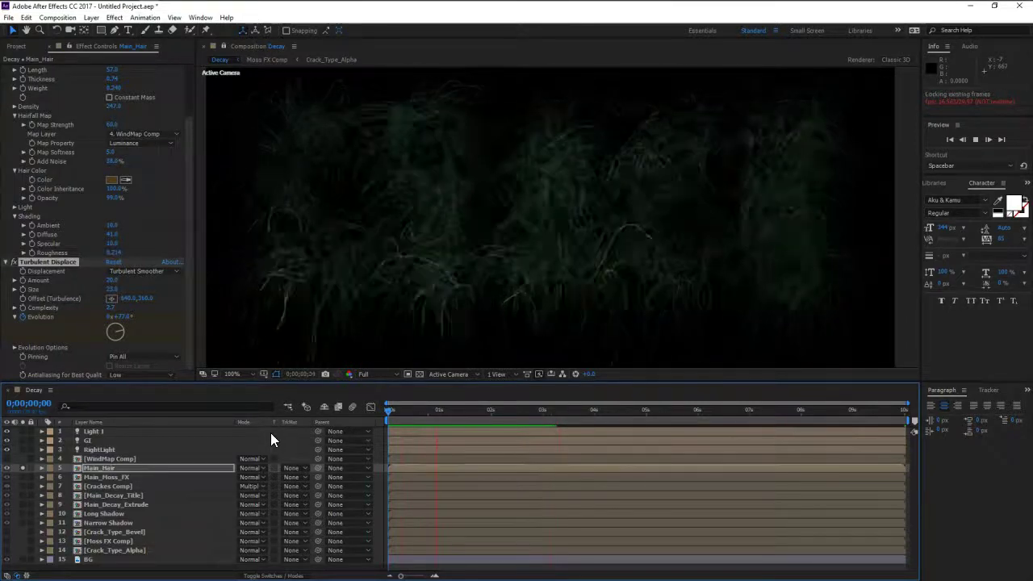
key("space")
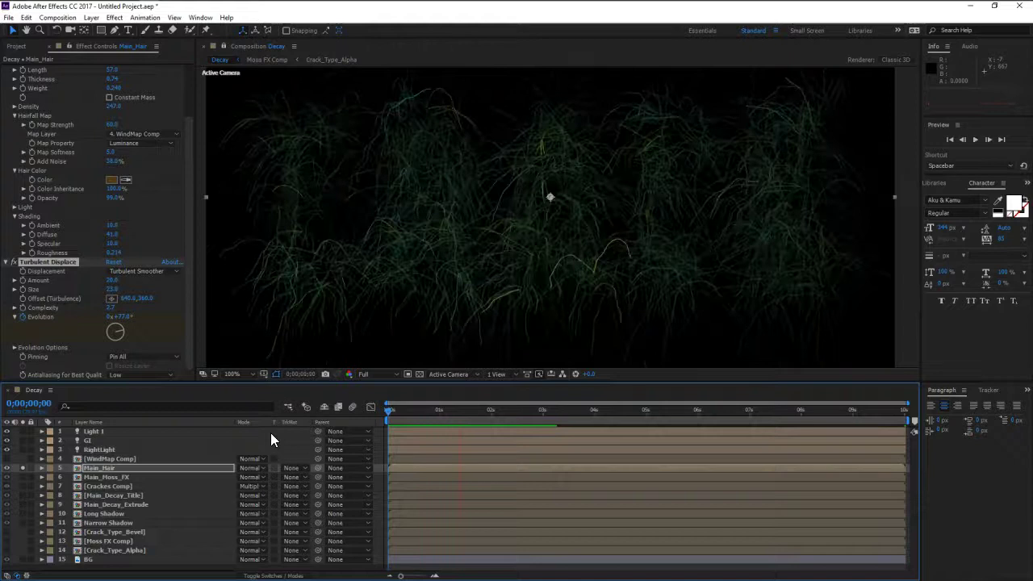
Unsolo Main_Hair, shorten the CC Hair length to 36 and set its weight to 0.910.
left_click(22, 468)
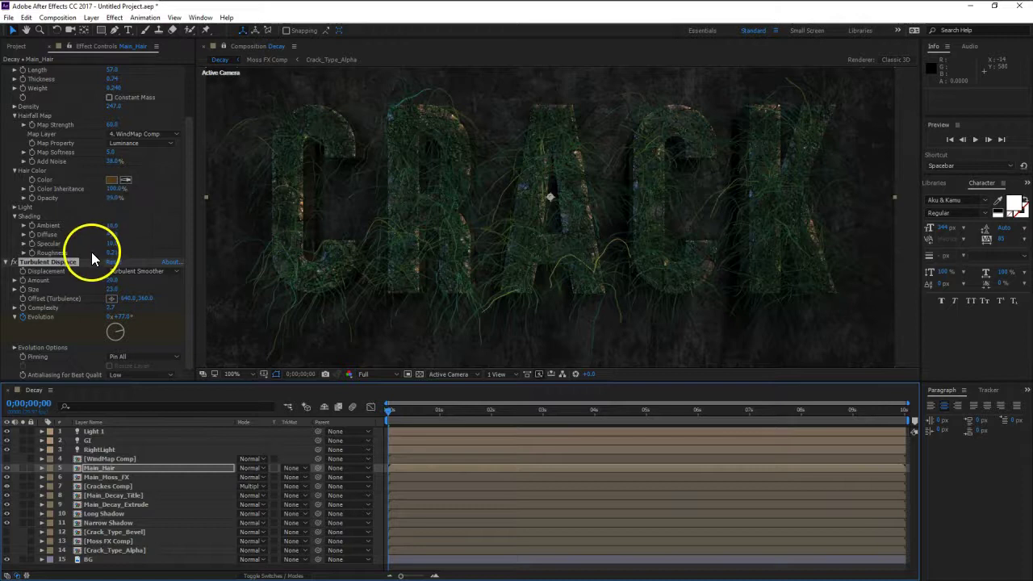
scroll(91, 251, "up", 3)
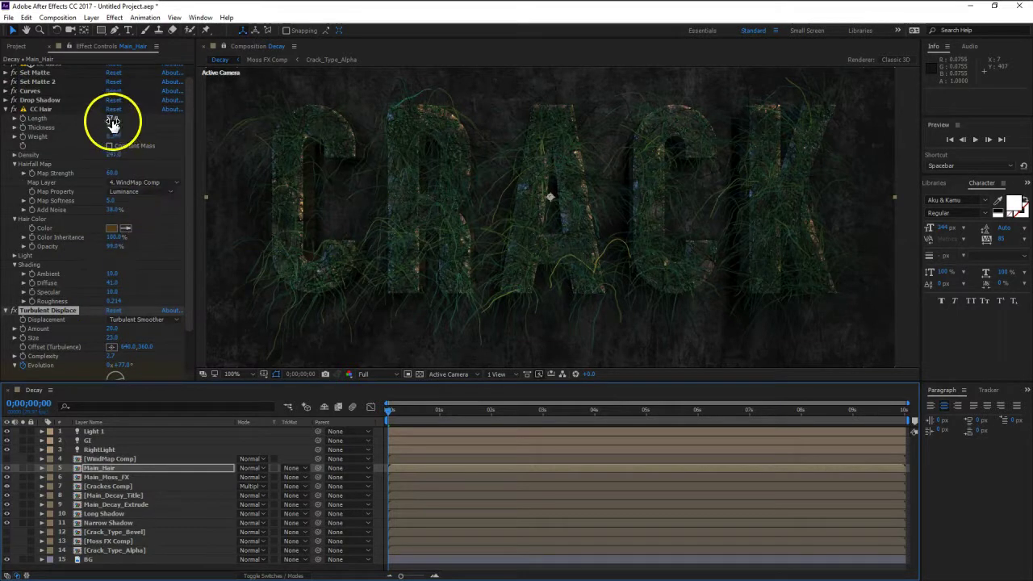
left_click_drag(112, 122, 105, 120)
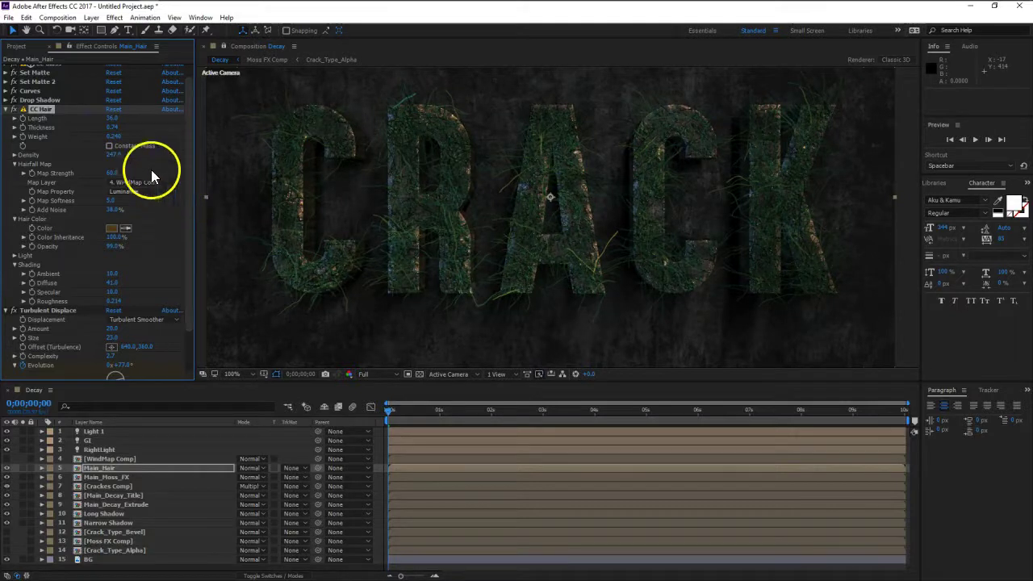
left_click_drag(117, 138, 166, 140)
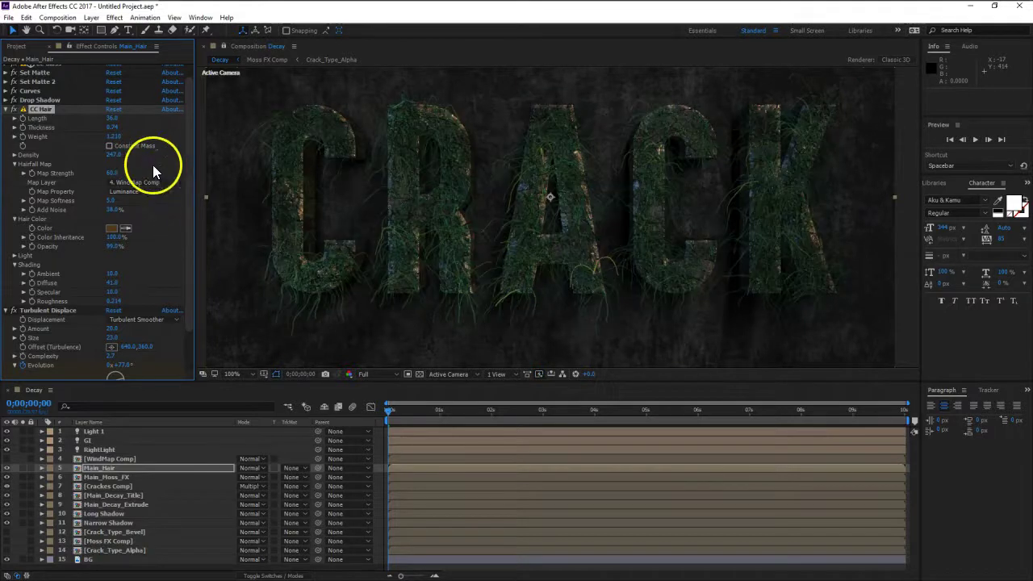
left_click_drag(121, 138, 90, 186)
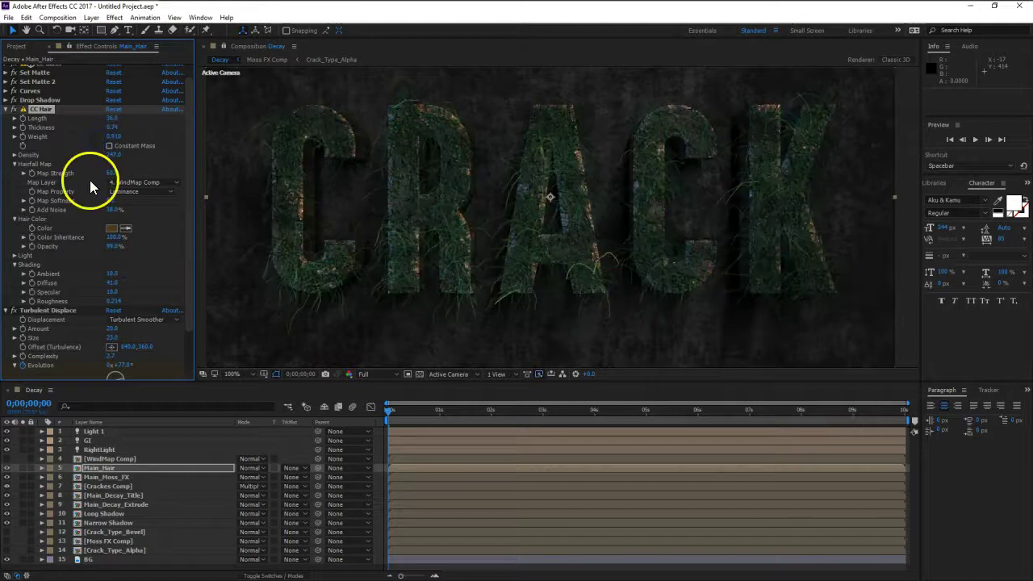
Set the CC Hair density to 264 and preview the grass moving on the full title.
left_click_drag(115, 157, 125, 156)
key("space")
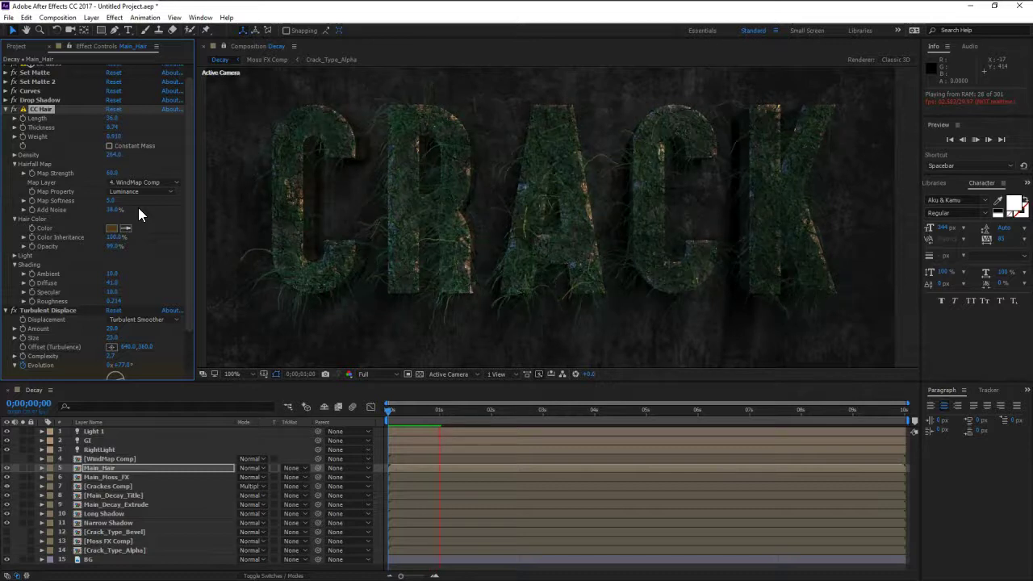
key("space")
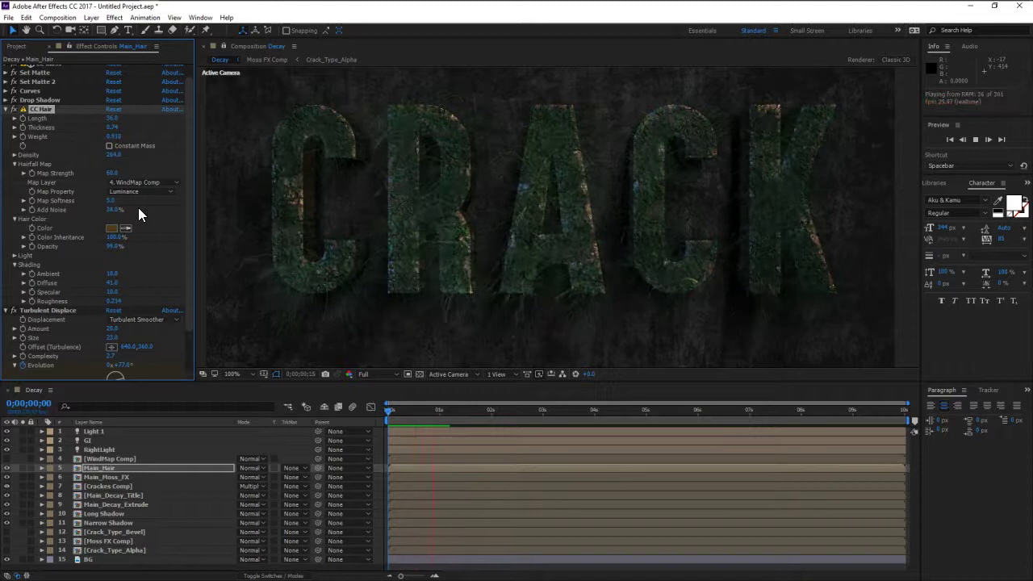
key("space")
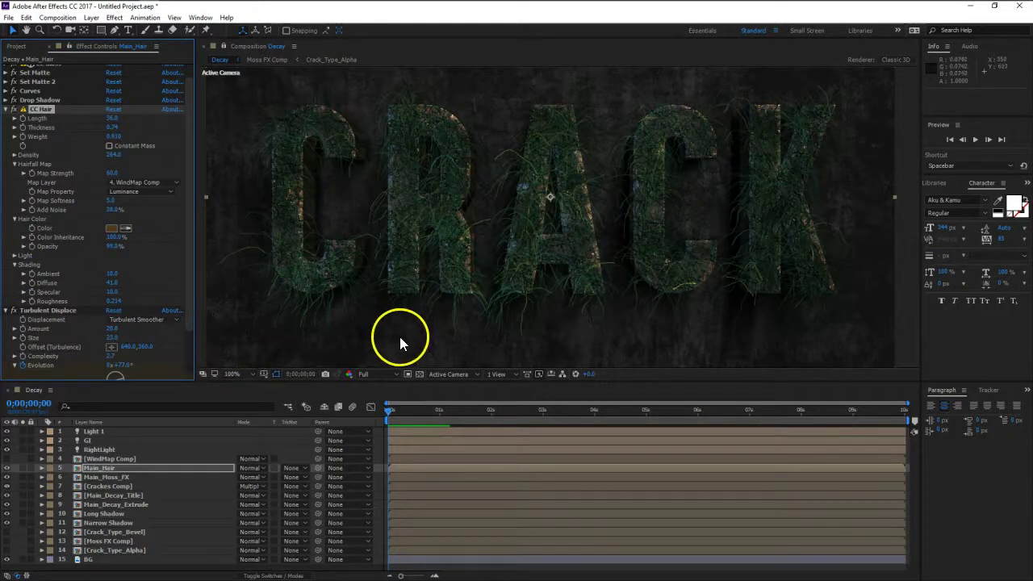
Examine the Main_Hair and Main_Moss_FX layers and the Moss FX Comp, and return to the Decay composition.
left_click(115, 467)
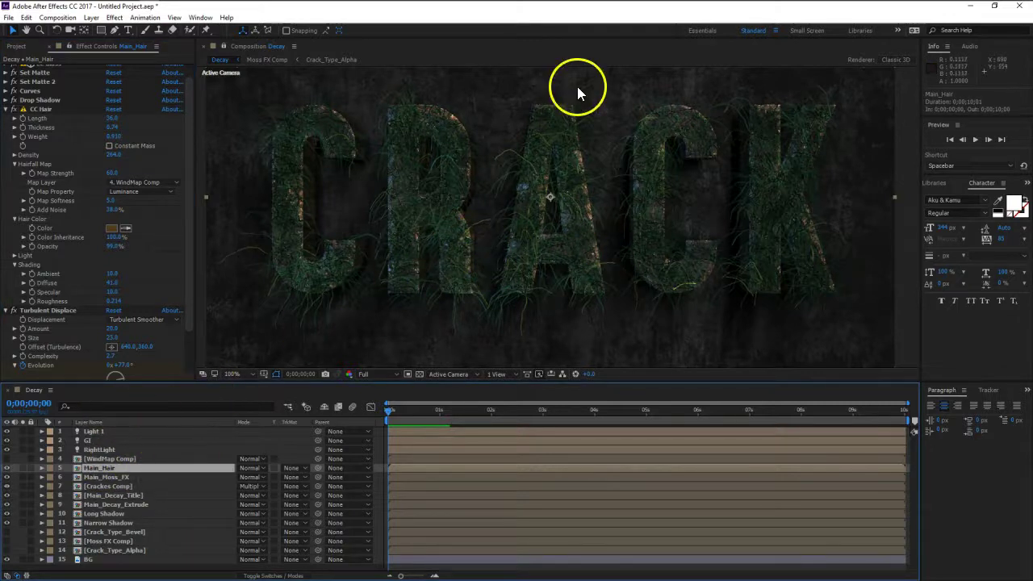
left_click(105, 477)
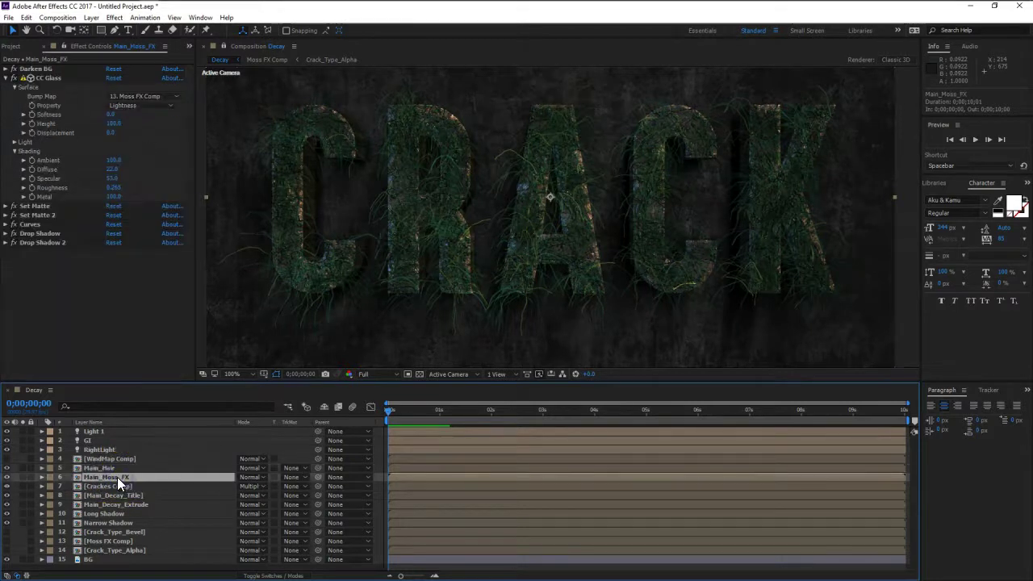
left_click(117, 477)
left_click(120, 540)
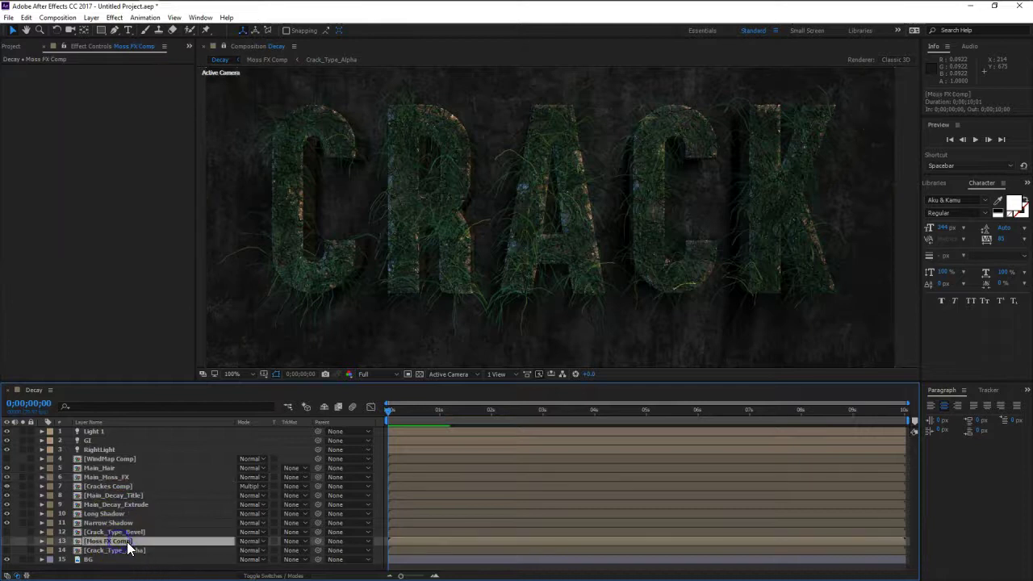
double_click(128, 549)
scroll(494, 229, "down", 2)
scroll(457, 334, "up", 2)
left_click(64, 395)
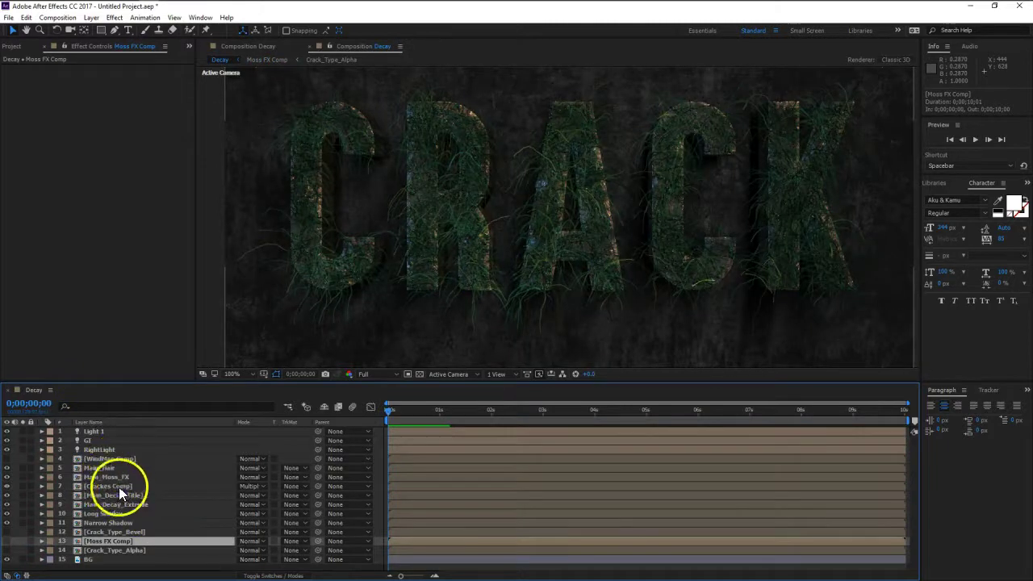
Open Crackes Comp and add the Crack_Type_Alpha composition as a layer above Crackes.
left_click(118, 487)
double_click(117, 485)
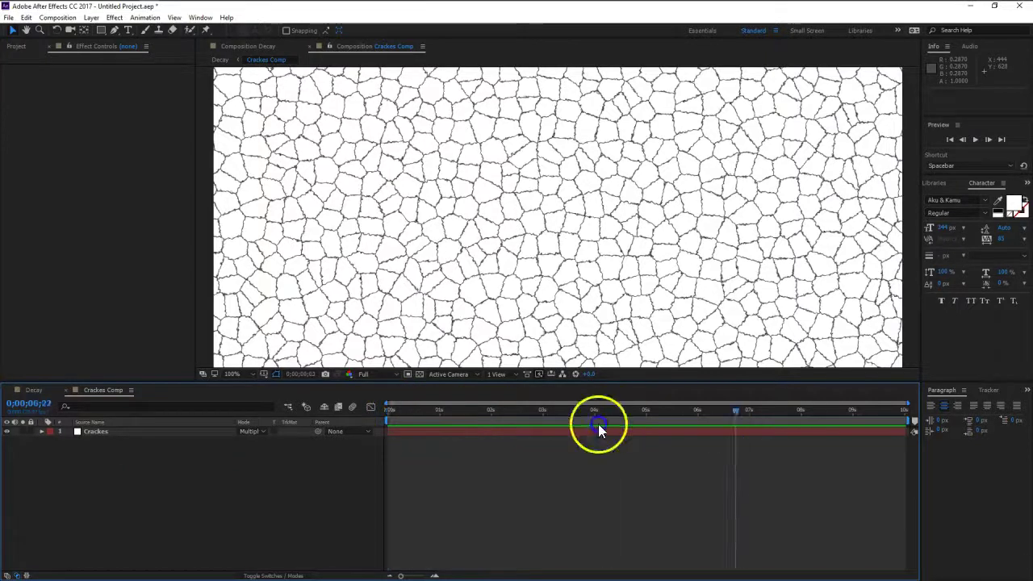
scroll(504, 288, "down", 1)
scroll(513, 283, "up", 1)
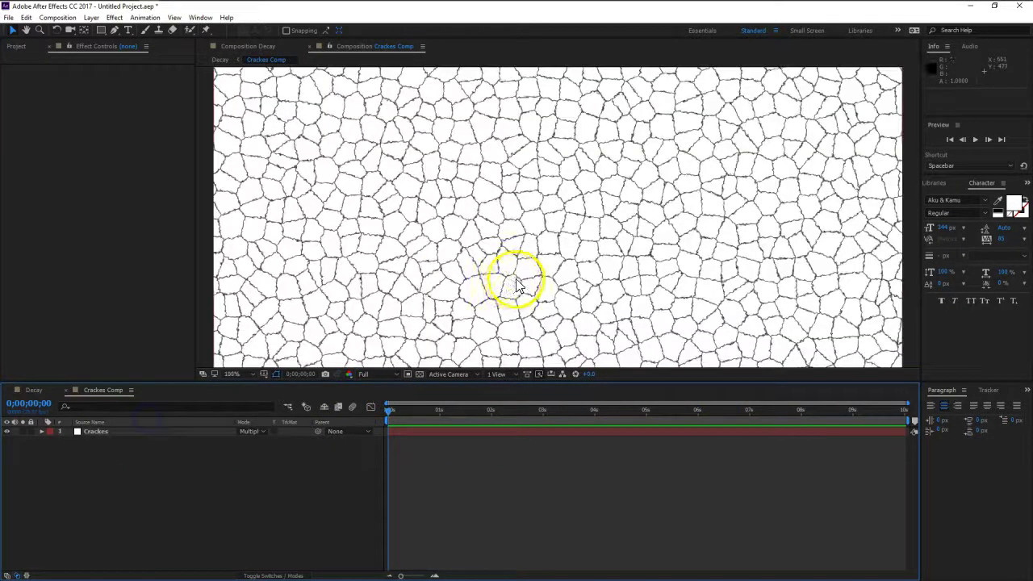
left_click(16, 46)
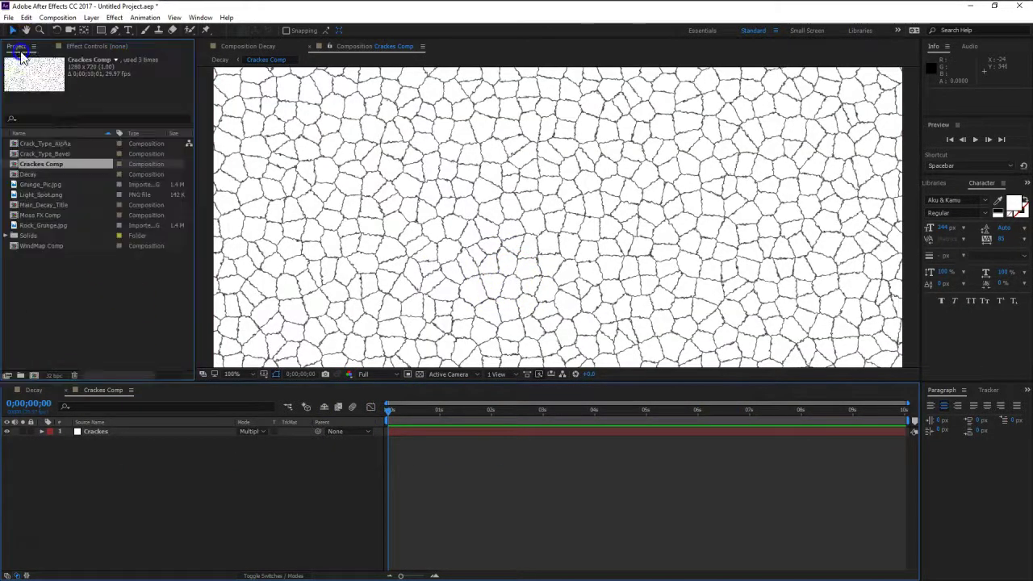
left_click(34, 206)
left_click(46, 144)
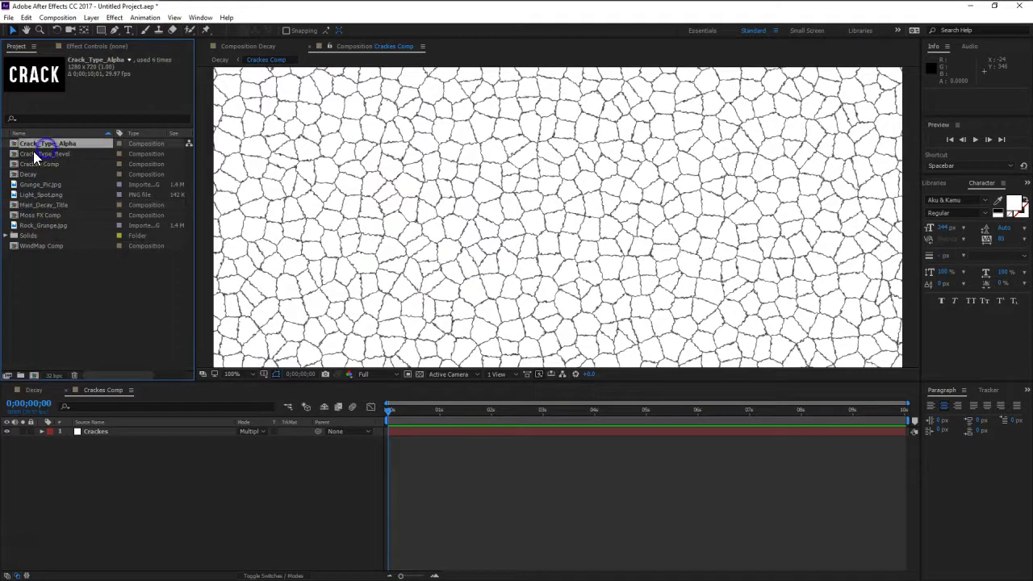
left_click_drag(37, 145, 142, 429)
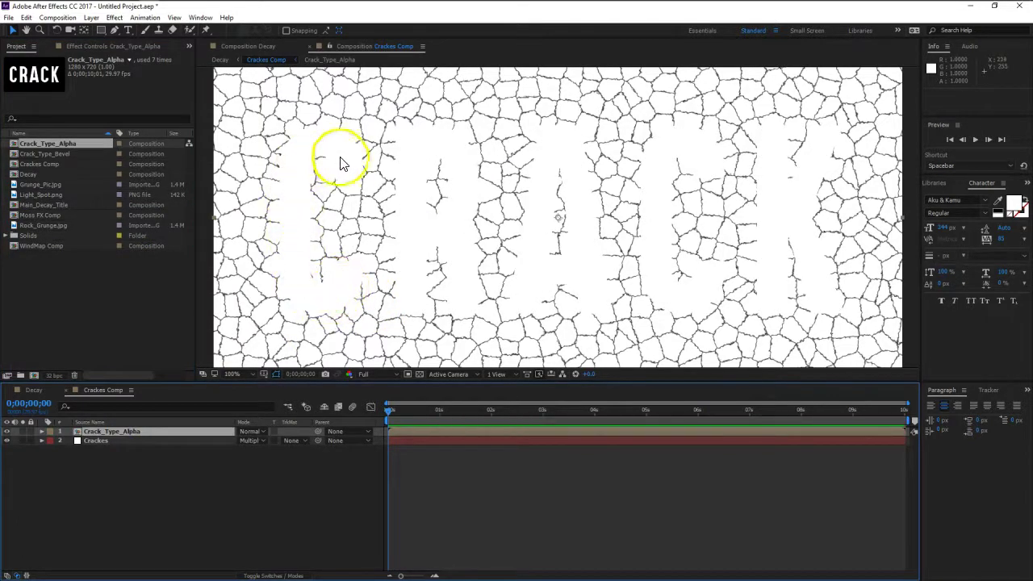
Examine the title's letters up close in the Decay composition, and return to Crackes Comp to check the Crack_Type_Alpha layer.
left_click(42, 389)
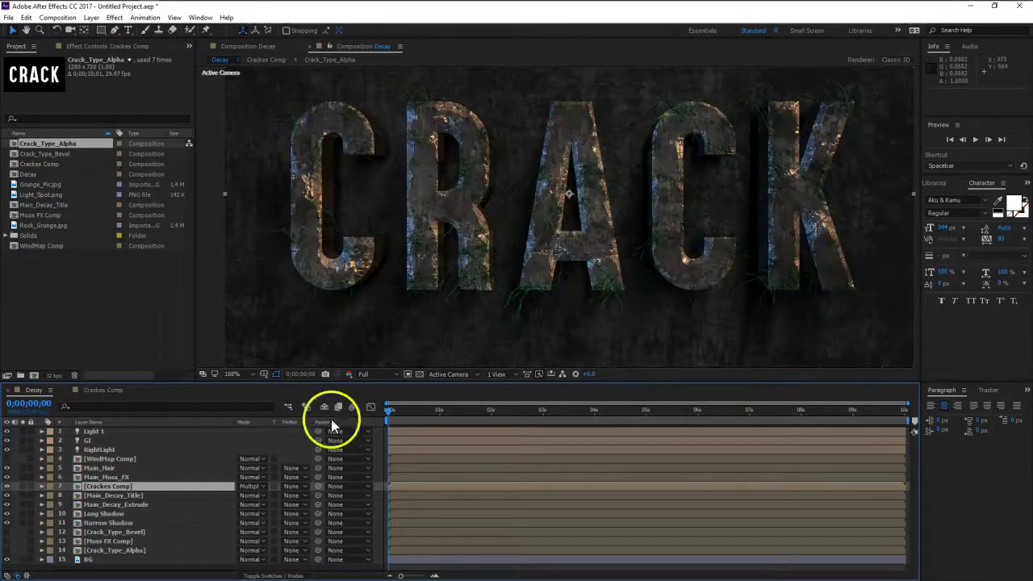
left_click_drag(479, 231, 501, 234)
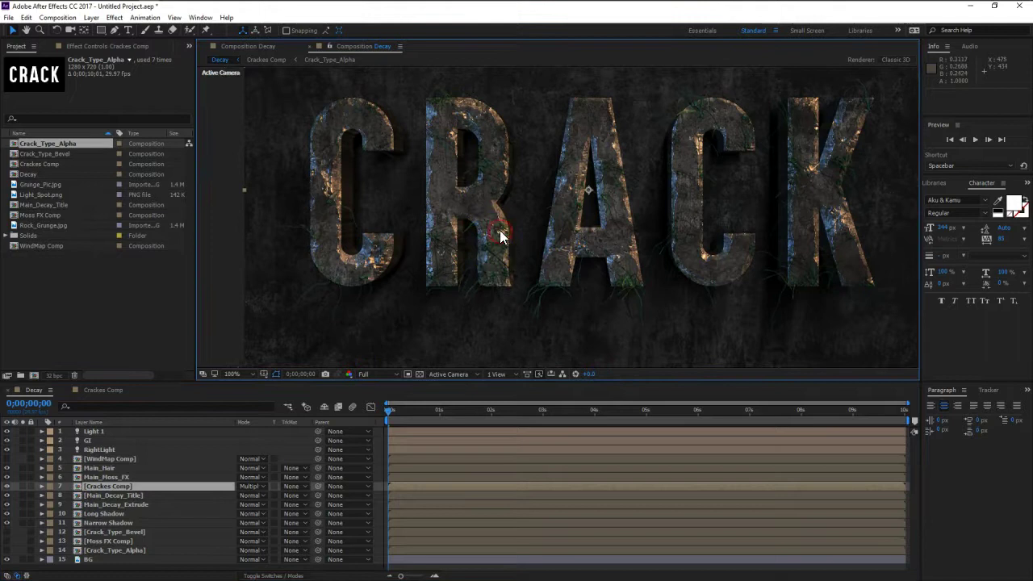
scroll(500, 238, "up", 2)
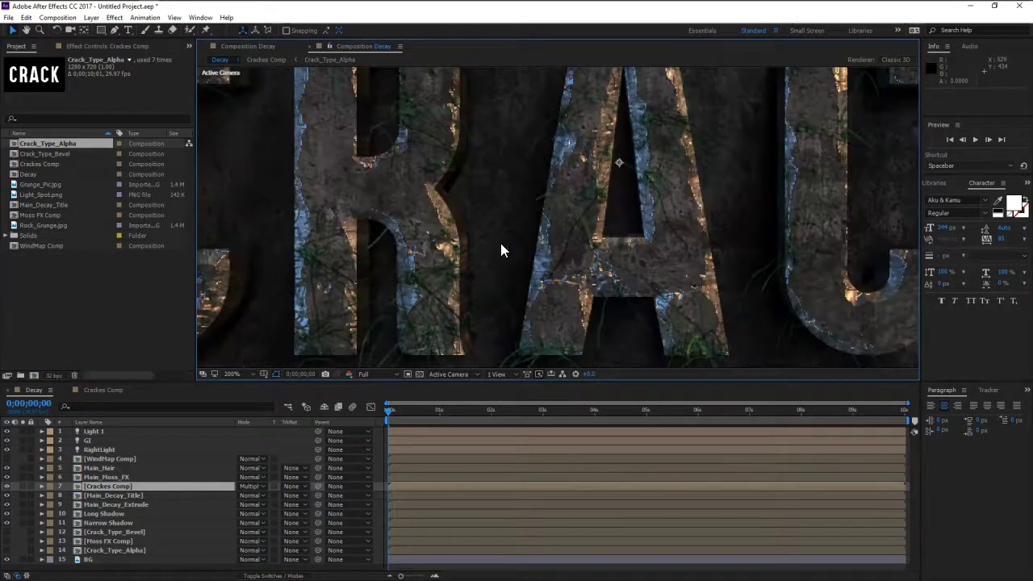
left_click(105, 389)
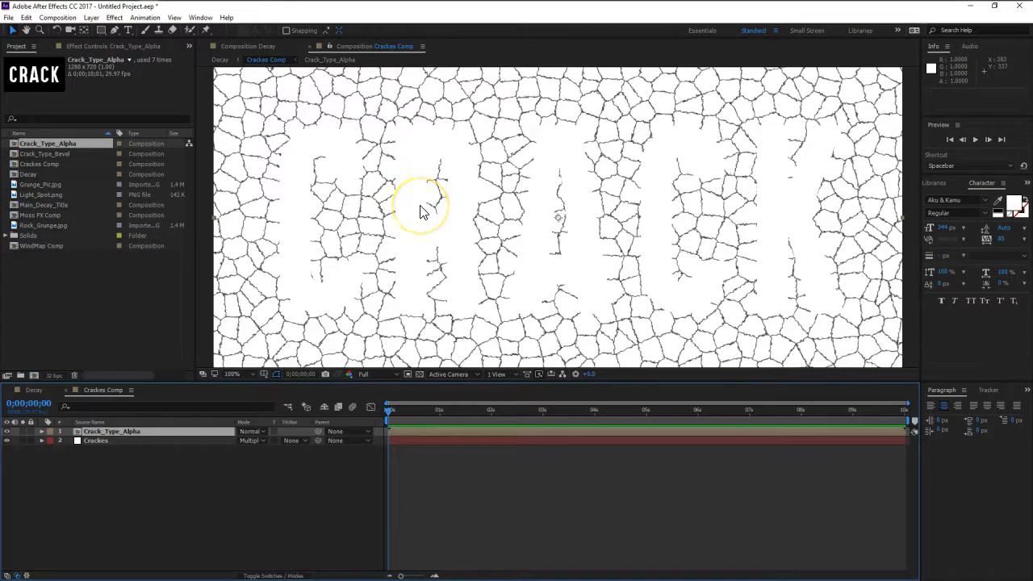
left_click(23, 432)
left_click(22, 431)
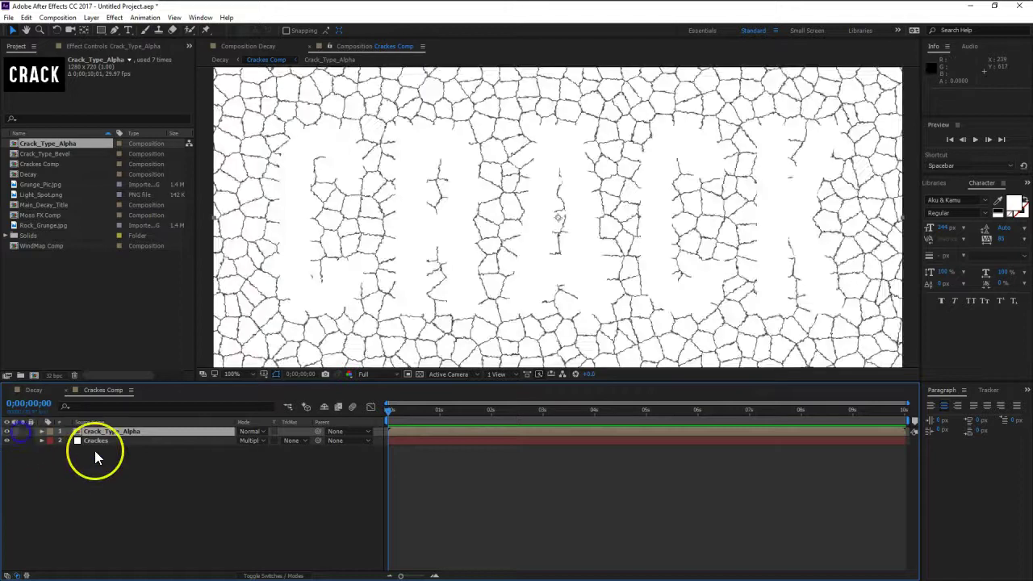
Create a white 1280 x 720 solid named Fract in Crackes Comp and apply Fractal Noise to it.
left_click(91, 17)
left_click(343, 42)
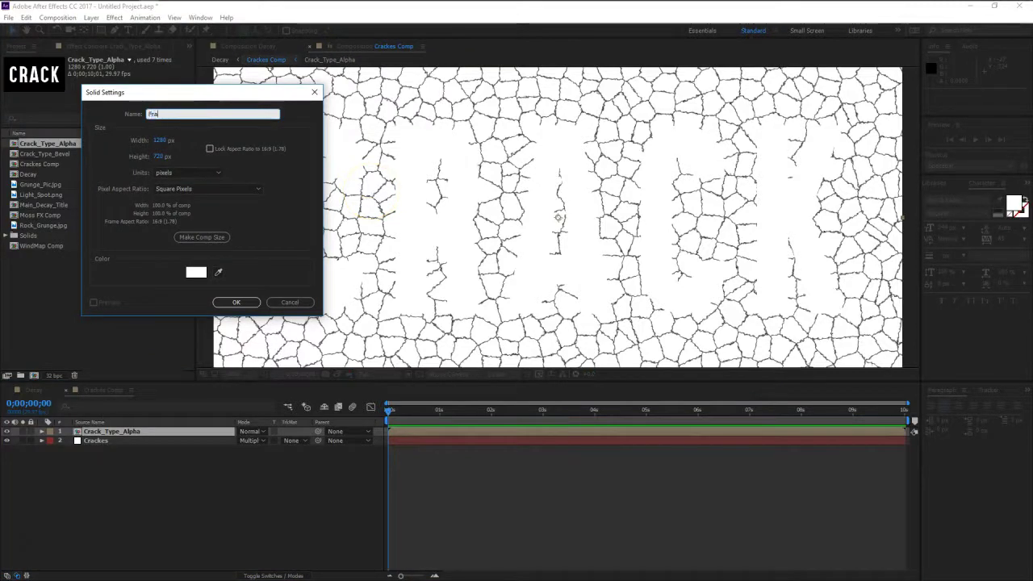
type("Fract")
key("Return")
key("ctrl+space")
type("fract")
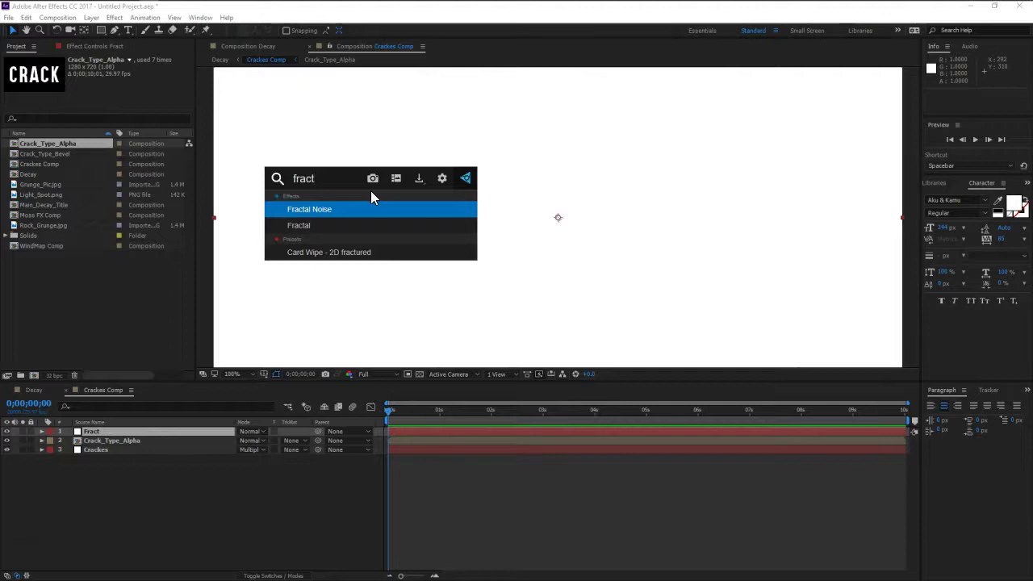
key("Return")
left_click(209, 133)
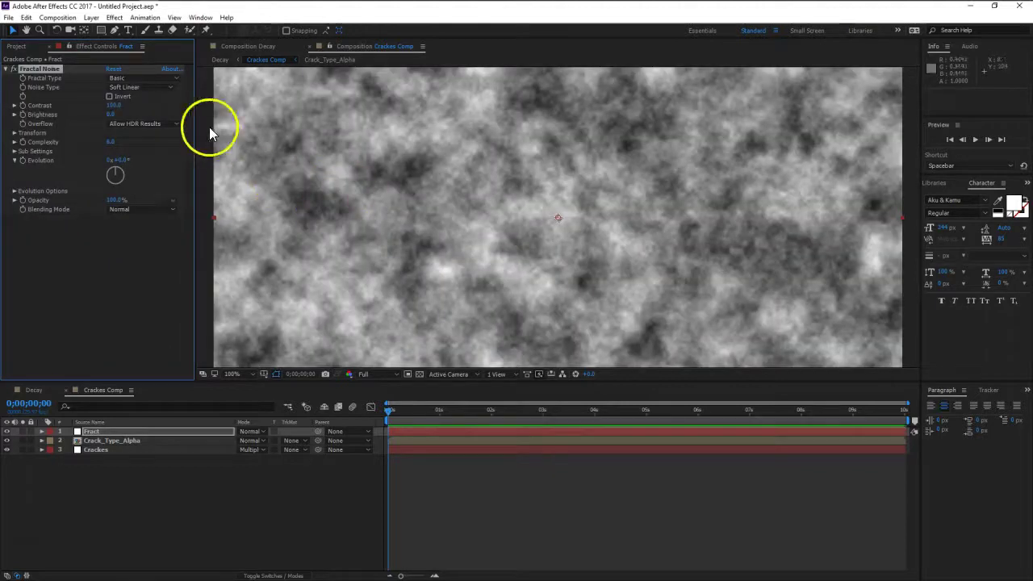
Try the Strings fractal type, settle on Subscale, invert the noise, and set its Contrast to 172.
left_click(154, 78)
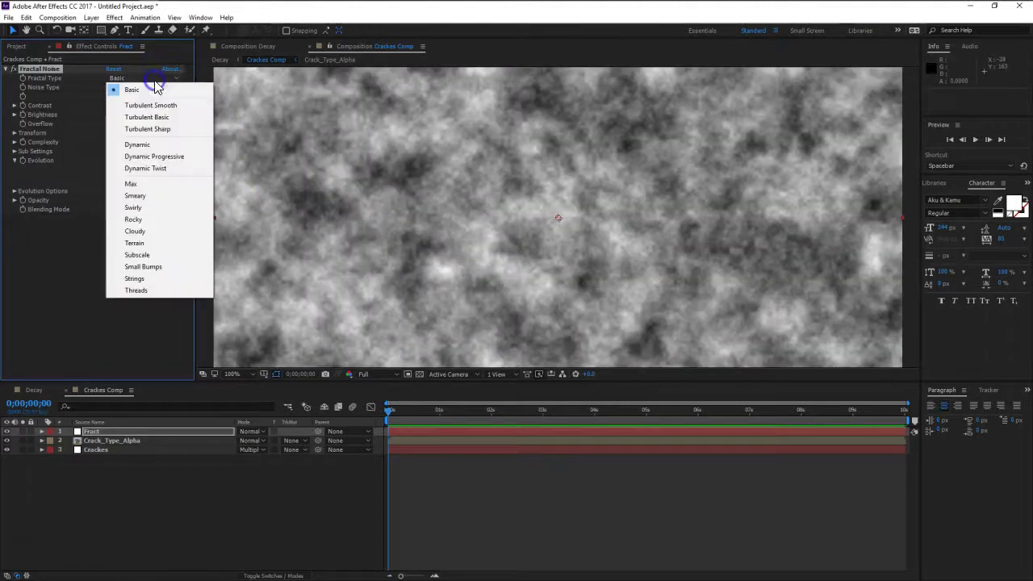
left_click(146, 278)
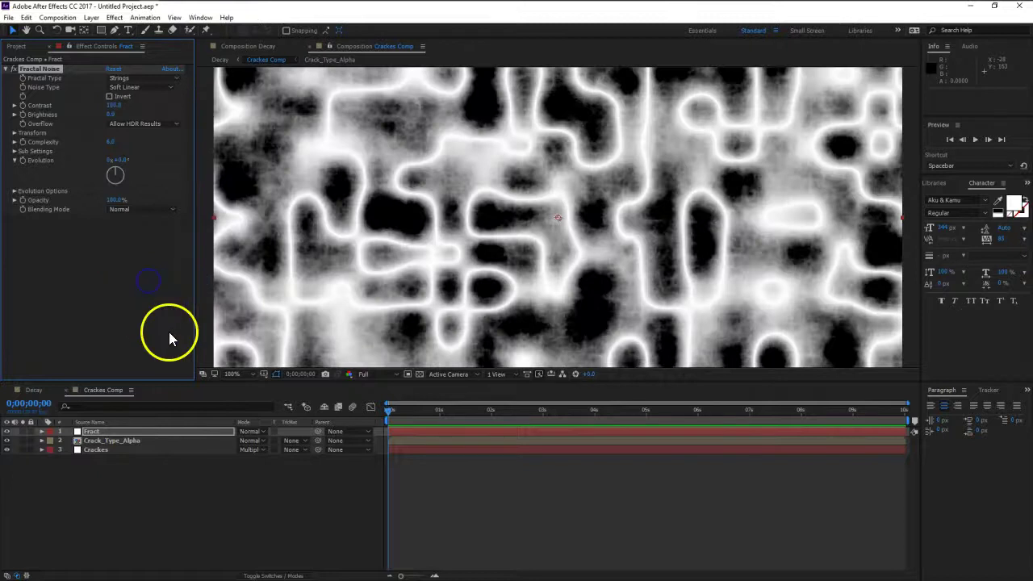
left_click(133, 78)
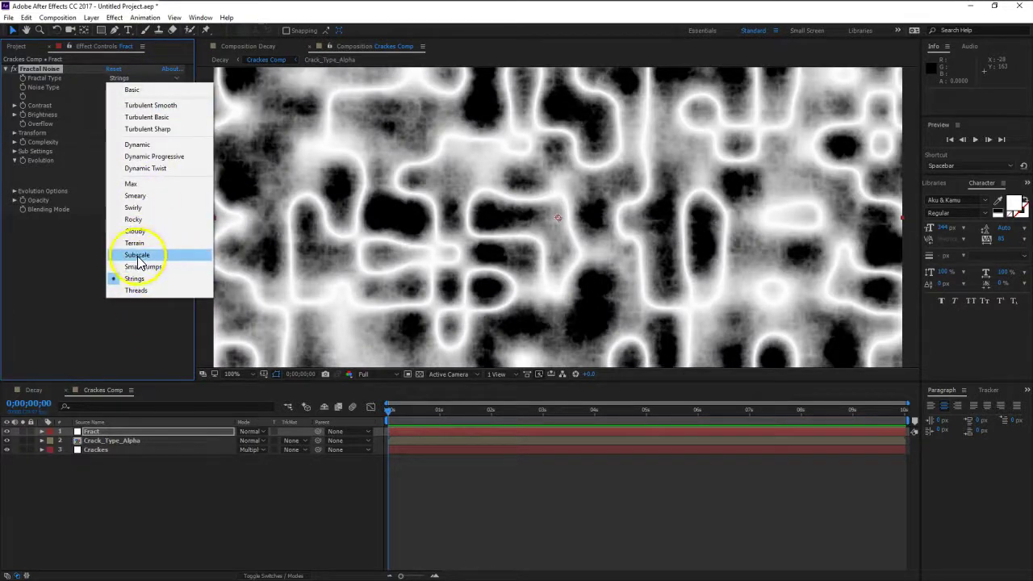
left_click(138, 255)
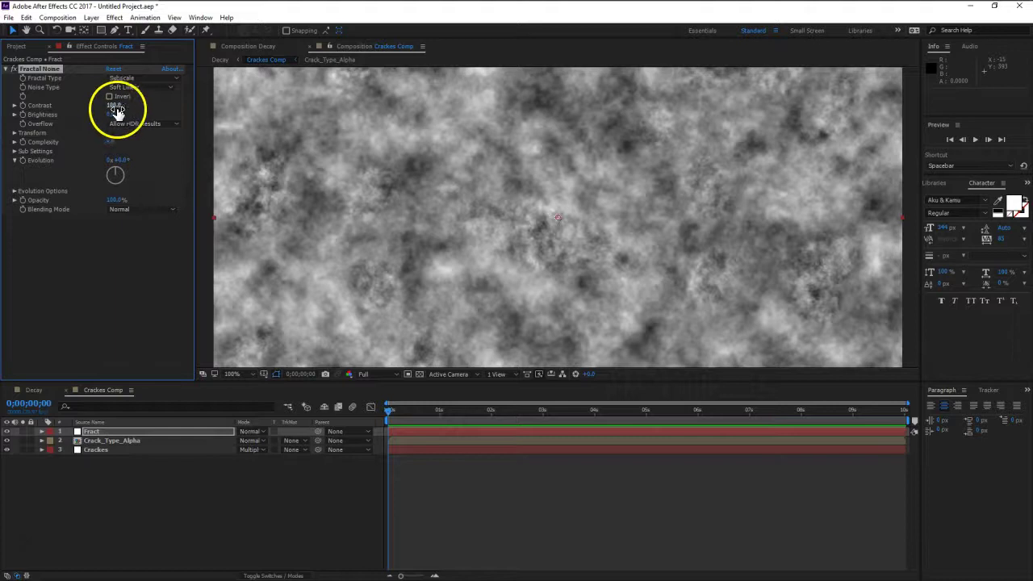
left_click(109, 97)
left_click_drag(113, 106, 150, 105)
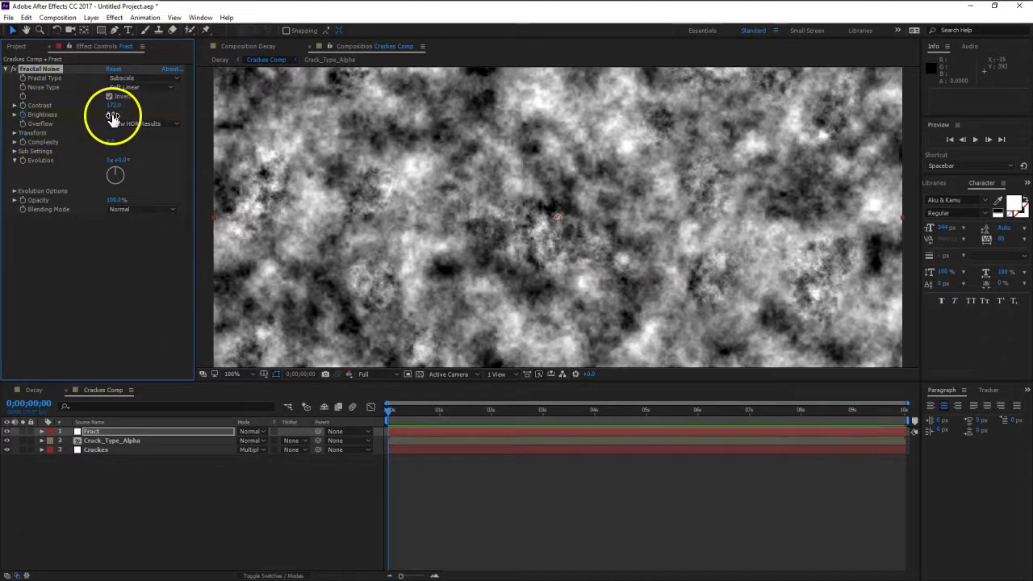
Make Fract the luma matte of Crack_Type_Alpha and solo the Crack_Type_Alpha layer.
left_click(294, 441)
left_click(319, 492)
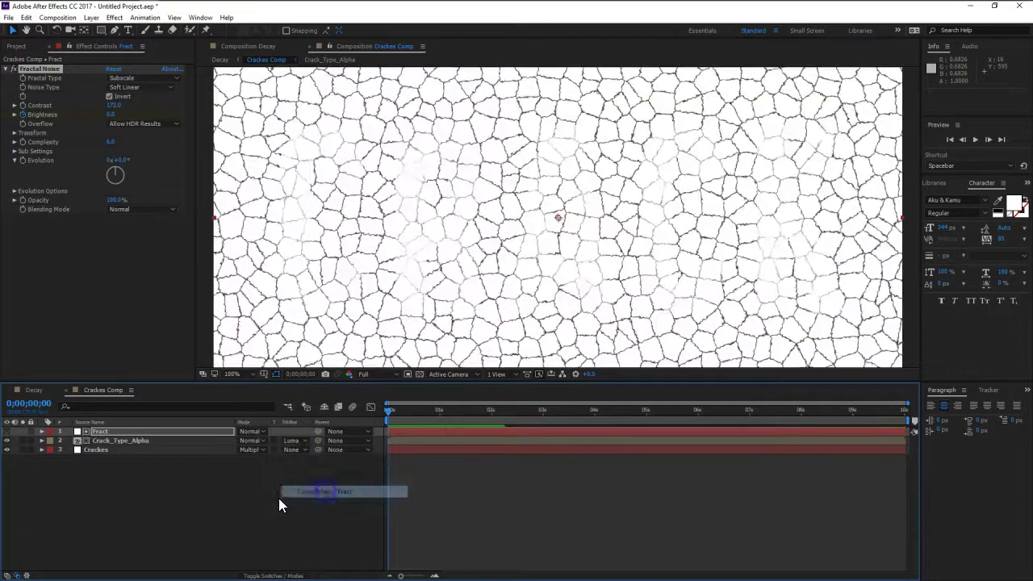
left_click(23, 441)
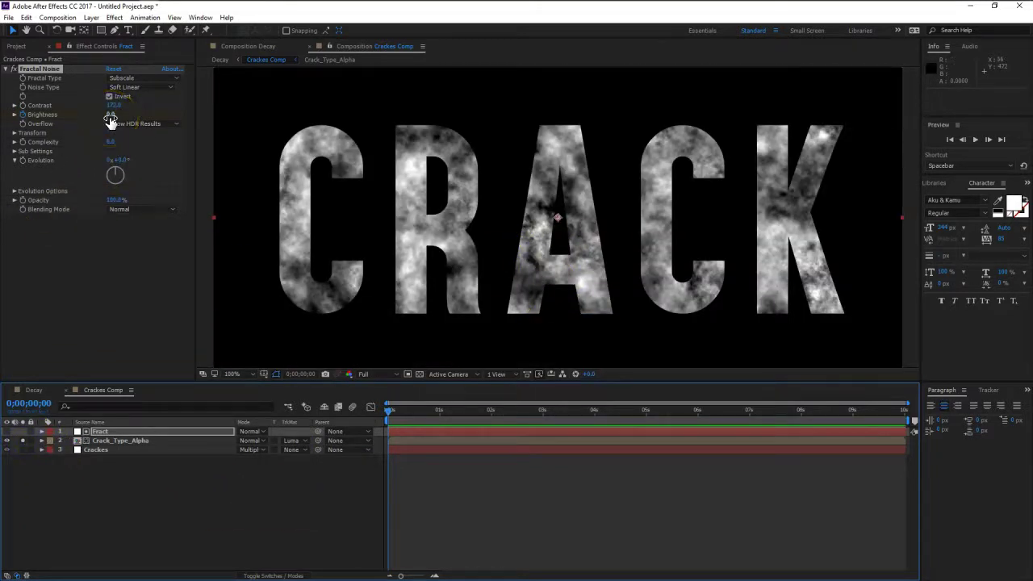
Keyframe the Fractal Noise Brightness from 420 at the start to -83 at 5 seconds, with Contrast set to 274.
left_click_drag(110, 118, 296, 117)
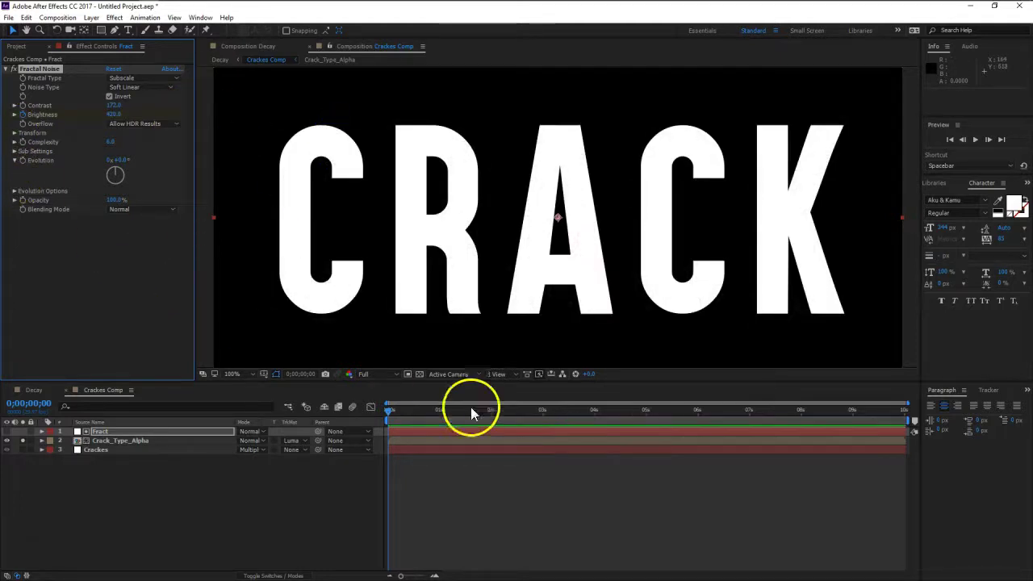
left_click_drag(386, 414, 645, 423)
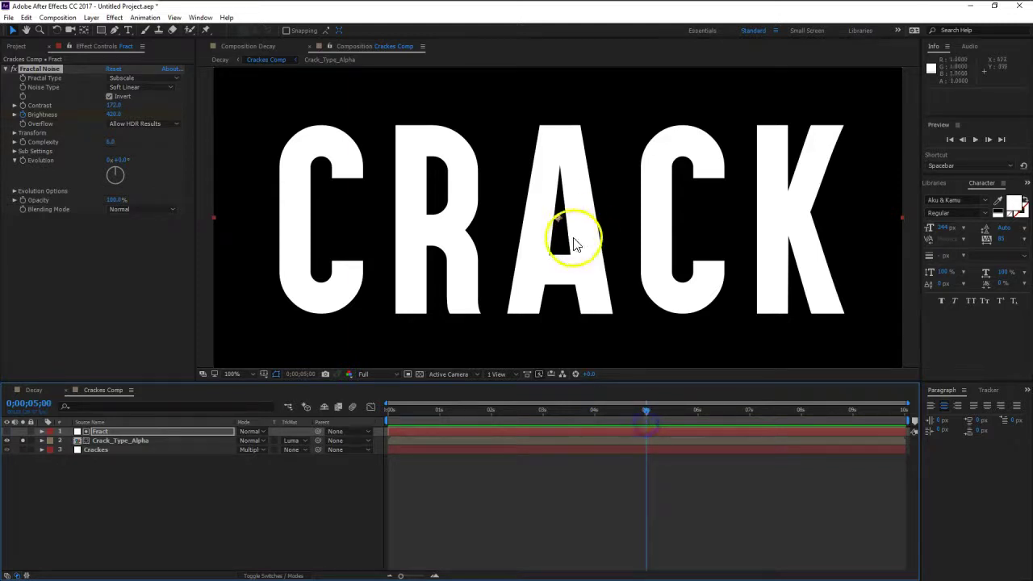
left_click_drag(112, 107, 169, 108)
left_click(115, 116)
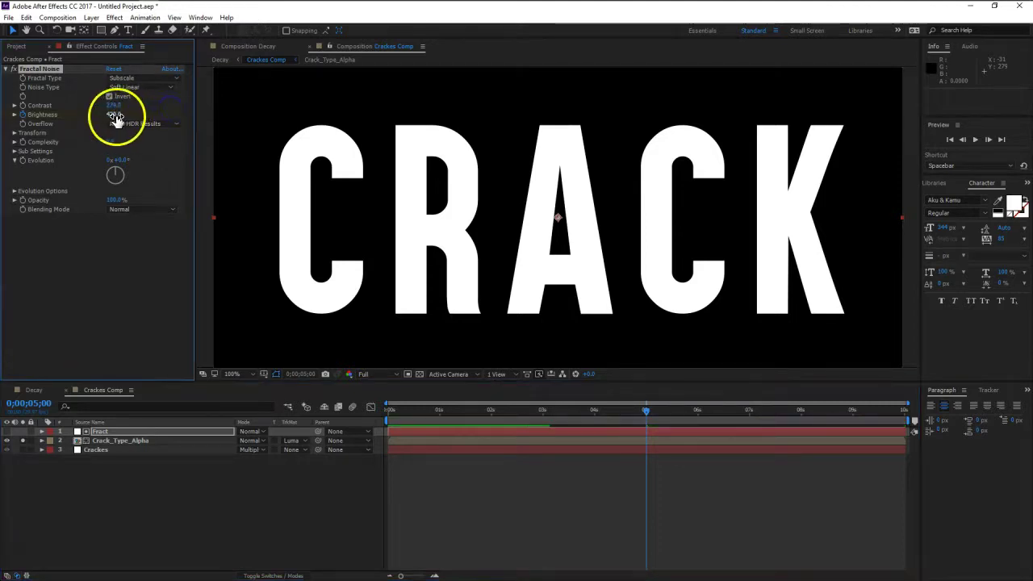
left_click_drag(83, 120, 10, 132)
left_click_drag(115, 115, 0, 132)
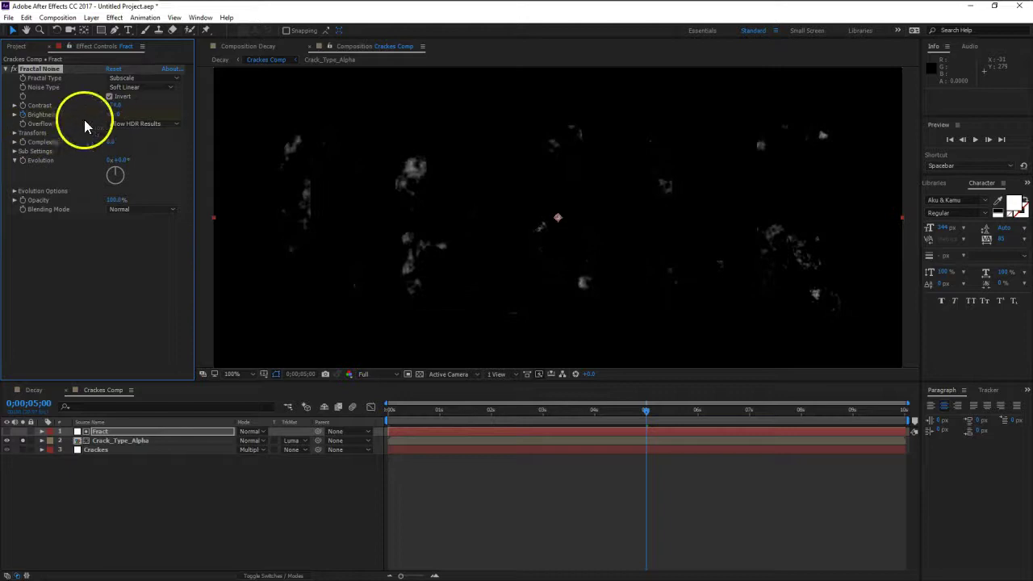
left_click_drag(117, 115, 117, 115)
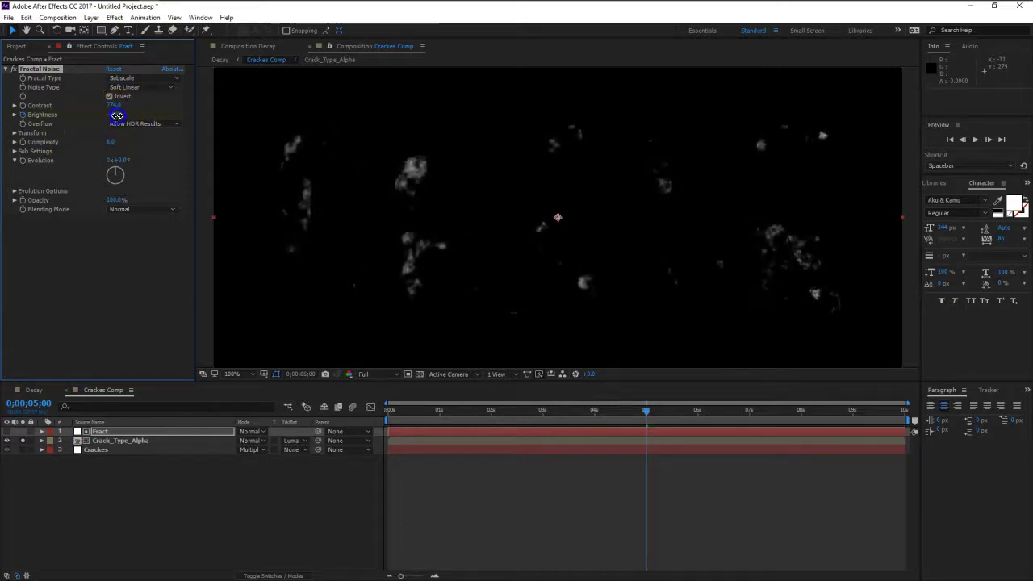
Set the Fractal Noise Complexity to 20 and Scale to 42, and lower the Brightness at 5 seconds to about -141.
left_click(537, 172)
left_click(284, 226)
left_click(392, 216)
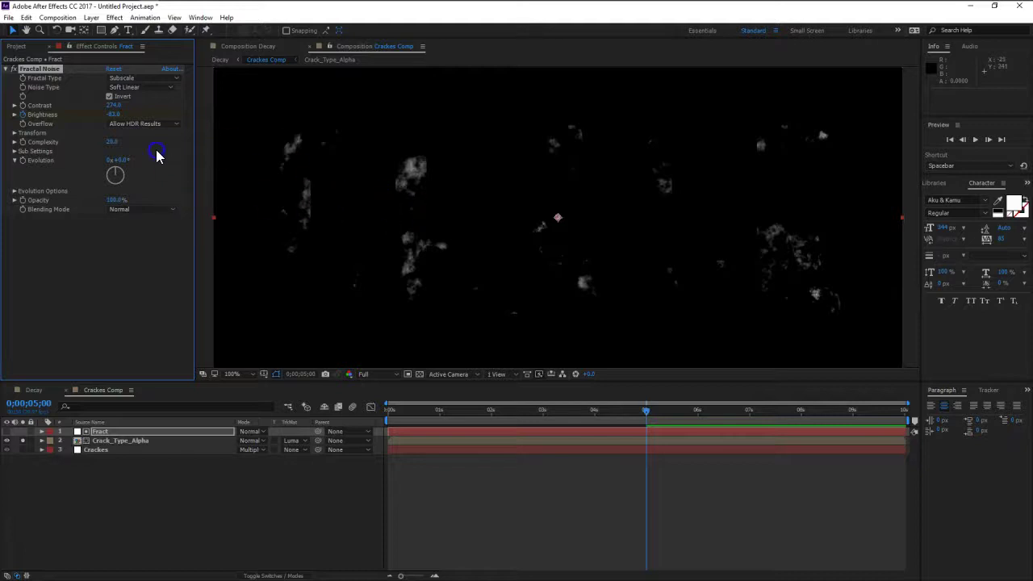
left_click(23, 226)
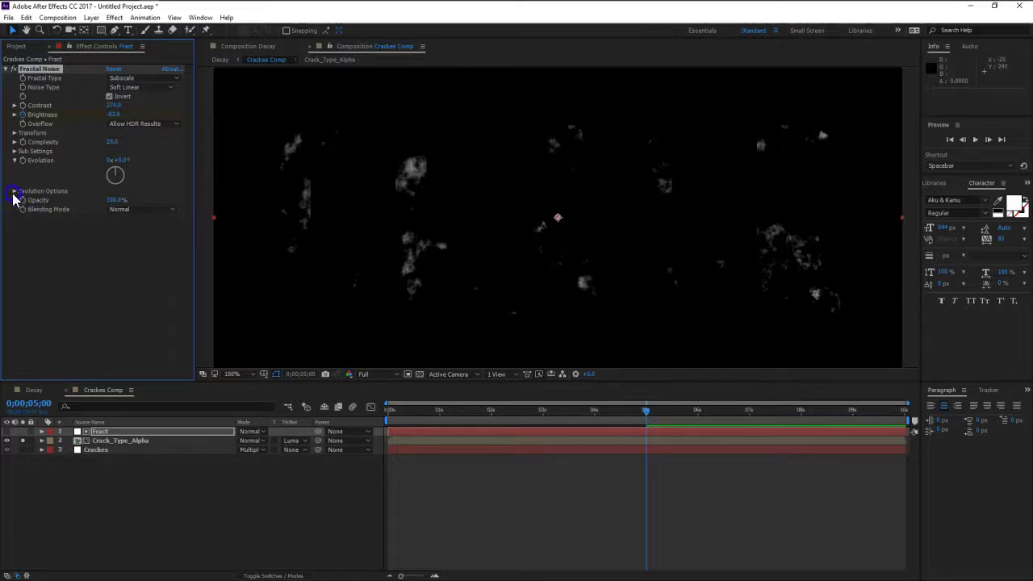
left_click(14, 132)
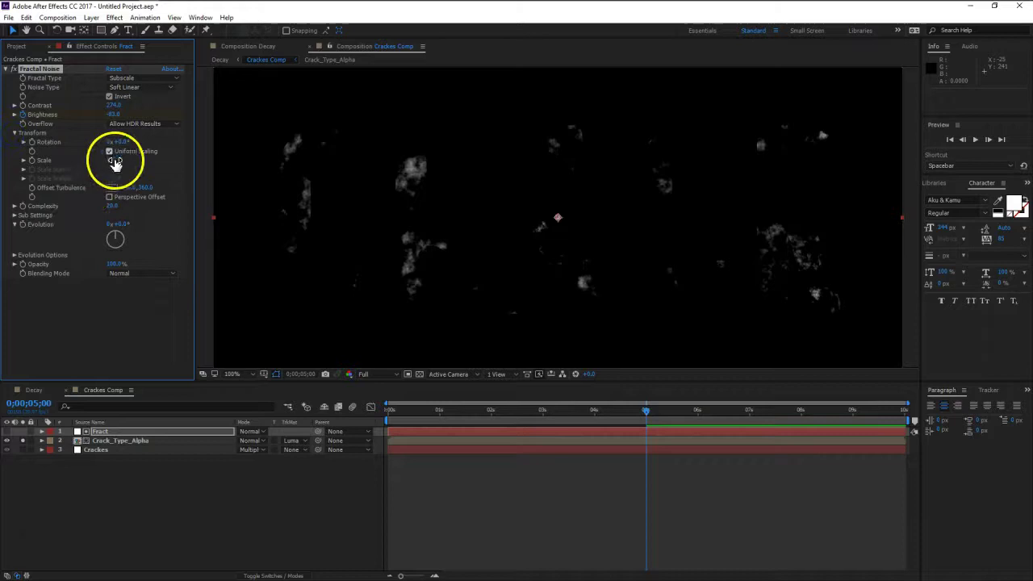
left_click_drag(115, 163, 87, 166)
left_click_drag(118, 115, 94, 117)
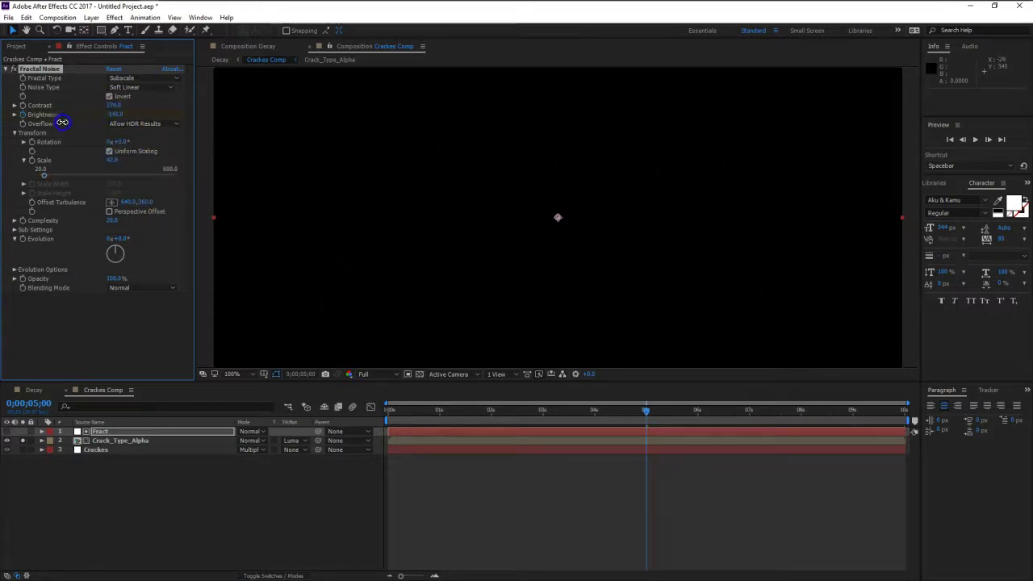
Set the starting Brightness keyframe to 214 and preview the title's noise dissolve.
left_click(398, 411)
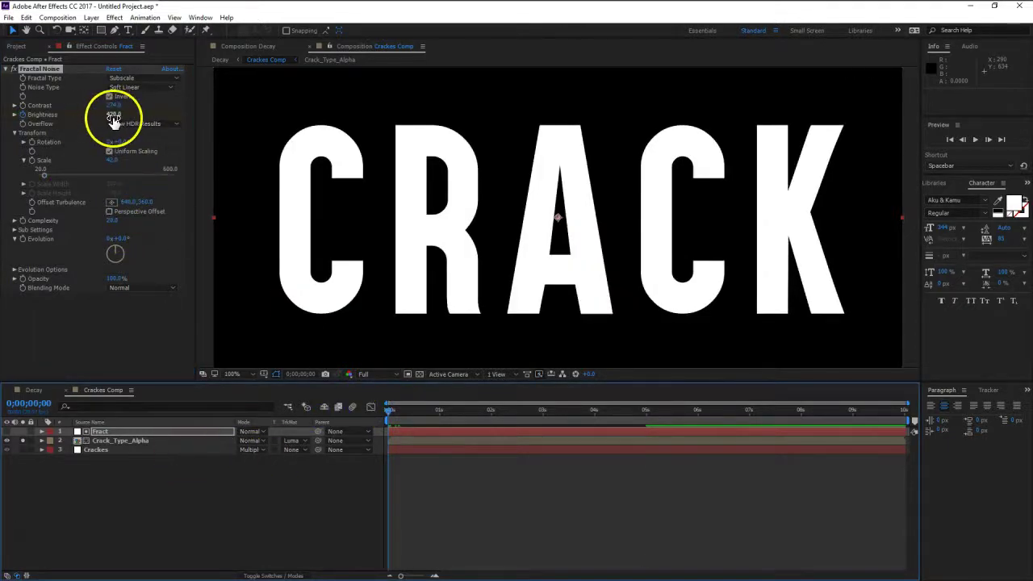
left_click_drag(114, 117, 7, 135)
left_click_drag(115, 118, 146, 123)
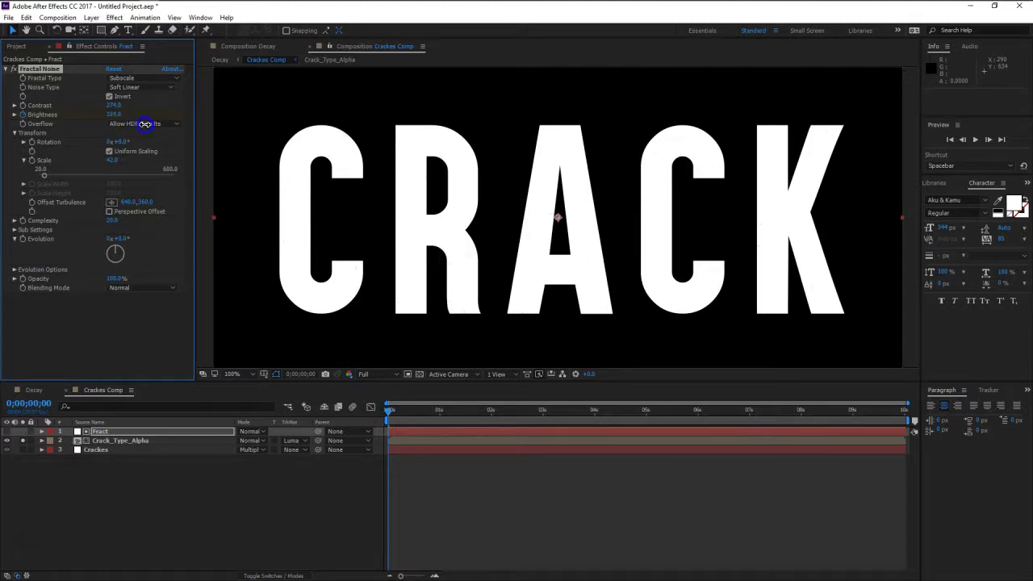
left_click(246, 495)
key("space")
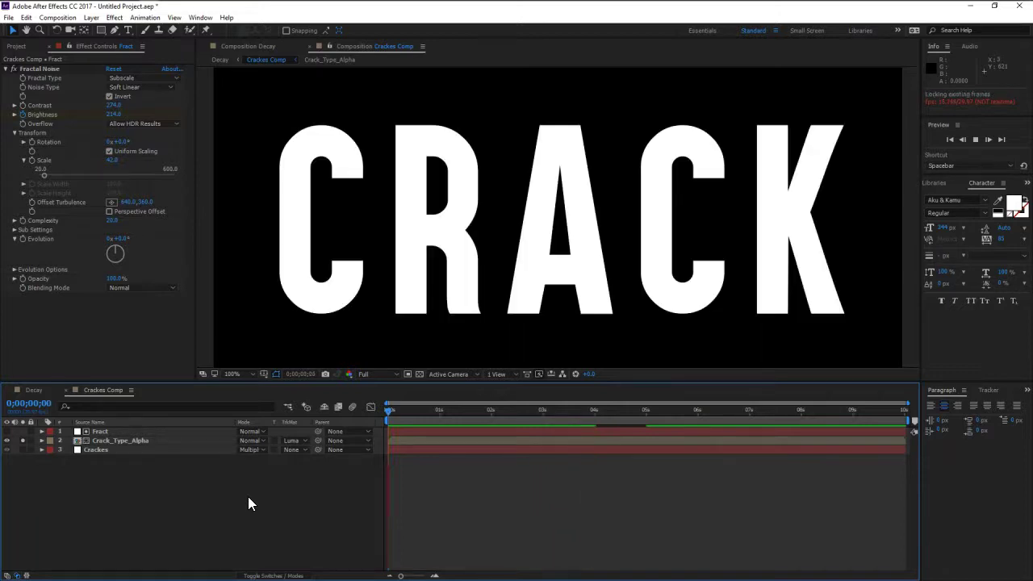
key("space")
Add the expression time*500 to the Fractal Noise Evolution and preview the animation.
left_click(25, 244, "alt")
type("time*500")
left_click(106, 365)
key("space")
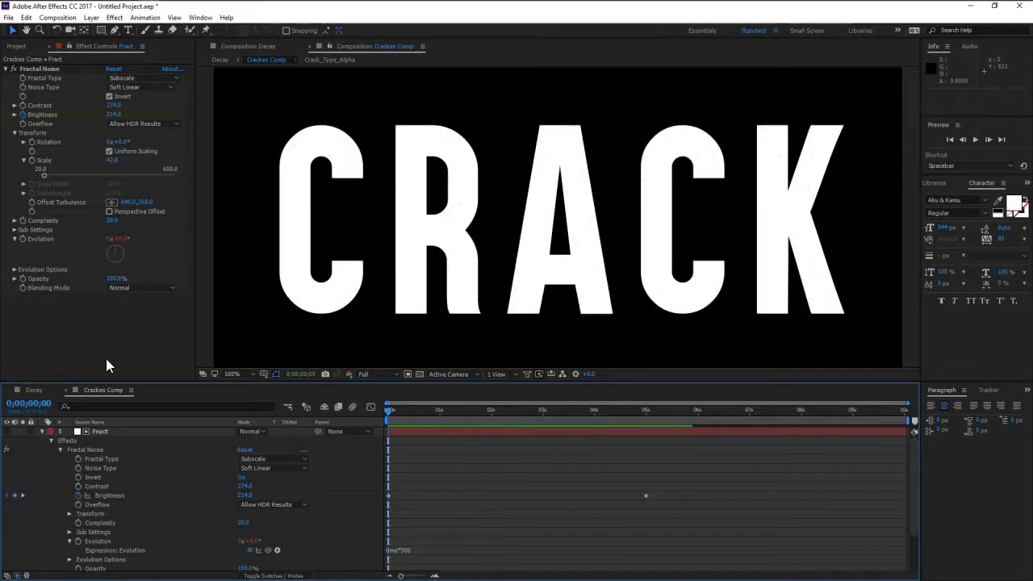
Return to the Decay composition and preview the cracks animating on the full title.
left_click(36, 390)
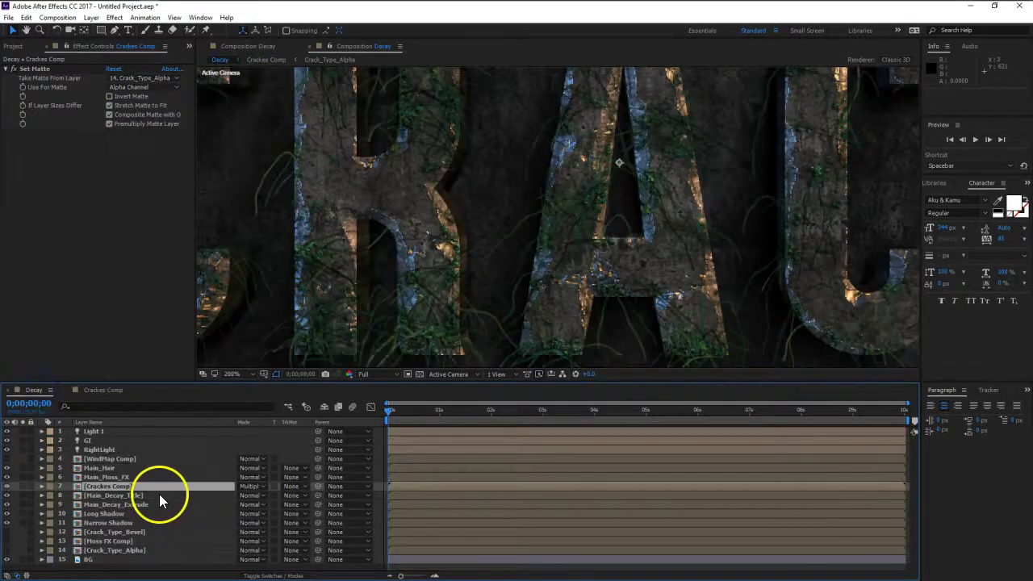
scroll(528, 240, "down", 2)
key("space")
key("space")
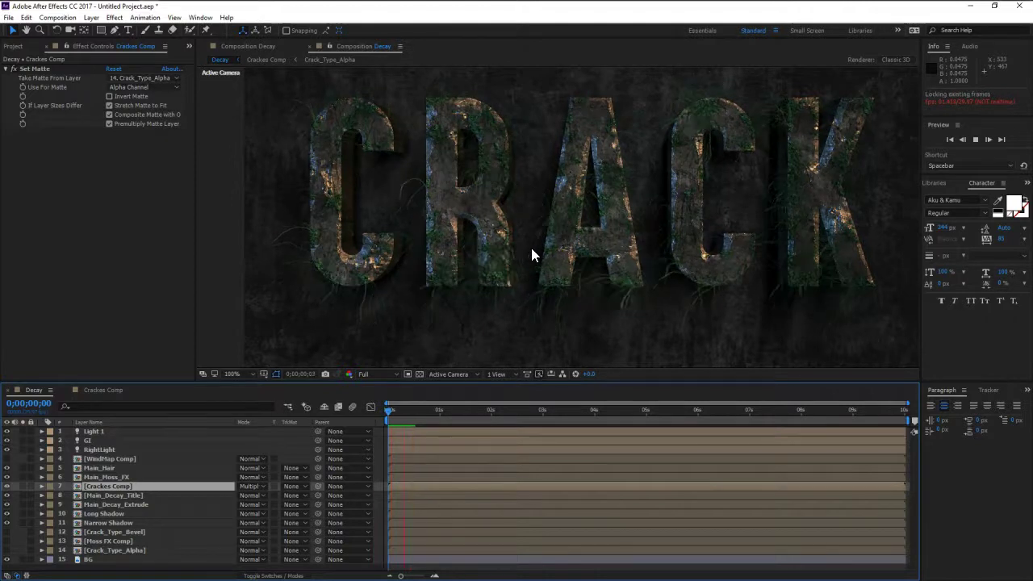
Hide the Main_Hair layer and preview the title's cracks without the hanging grass.
left_click(565, 266)
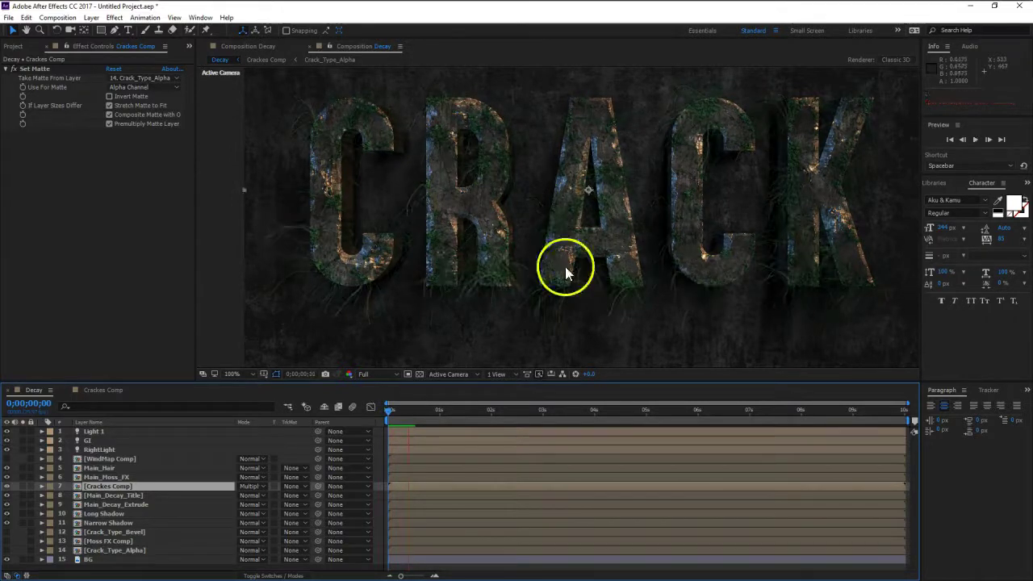
left_click(93, 468)
left_click(8, 469)
key("space")
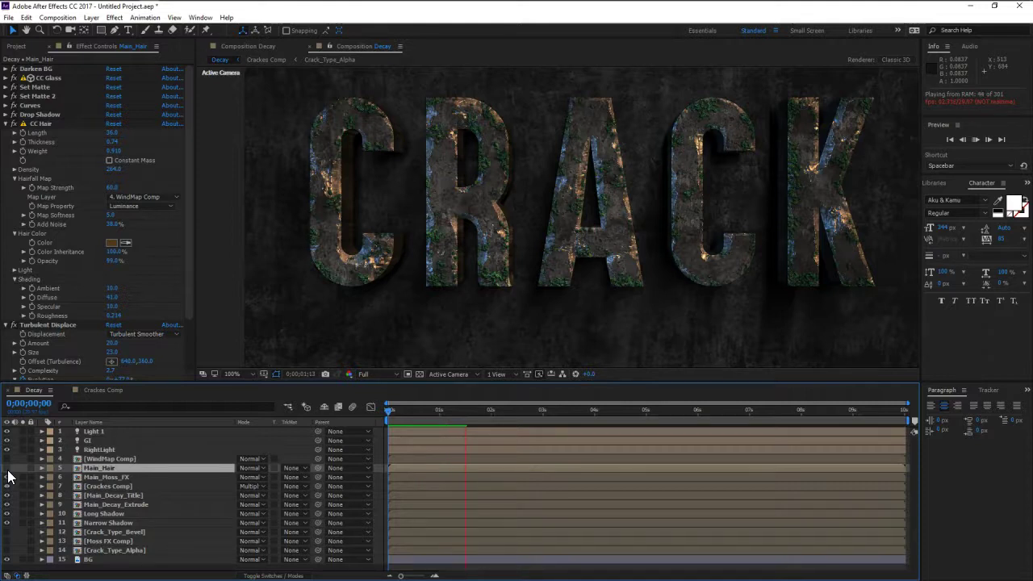
key("space")
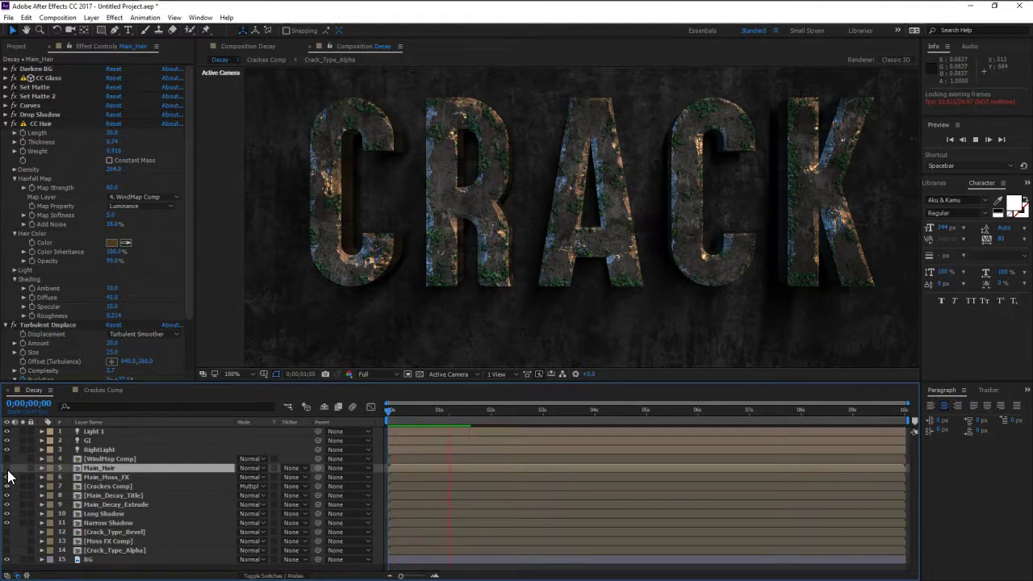
key("space")
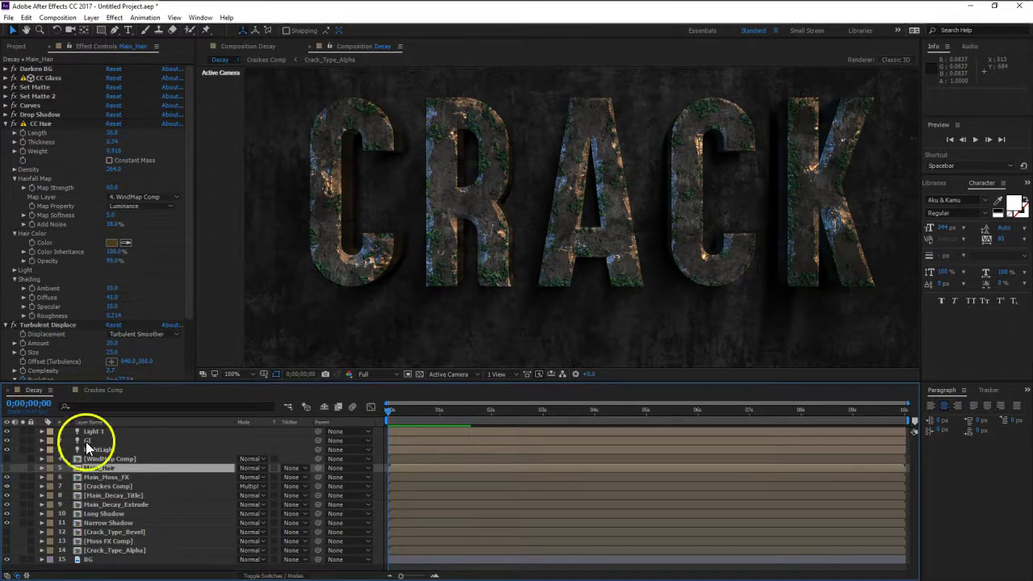
Turn off solo for the Crack_Type_Alpha matte layer in Crackes Comp and collapse the Fract layer's properties.
left_click(107, 390)
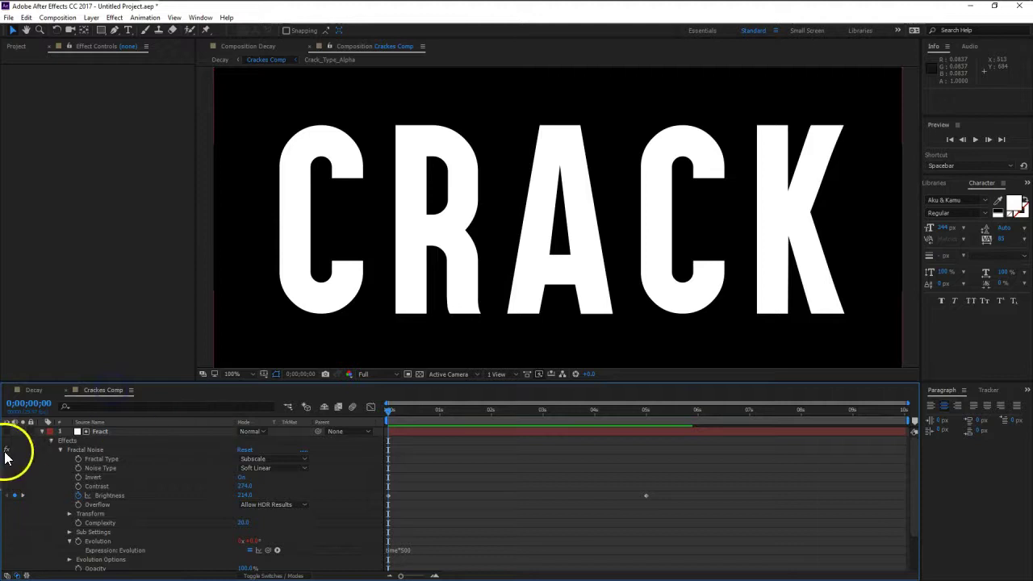
left_click(42, 432)
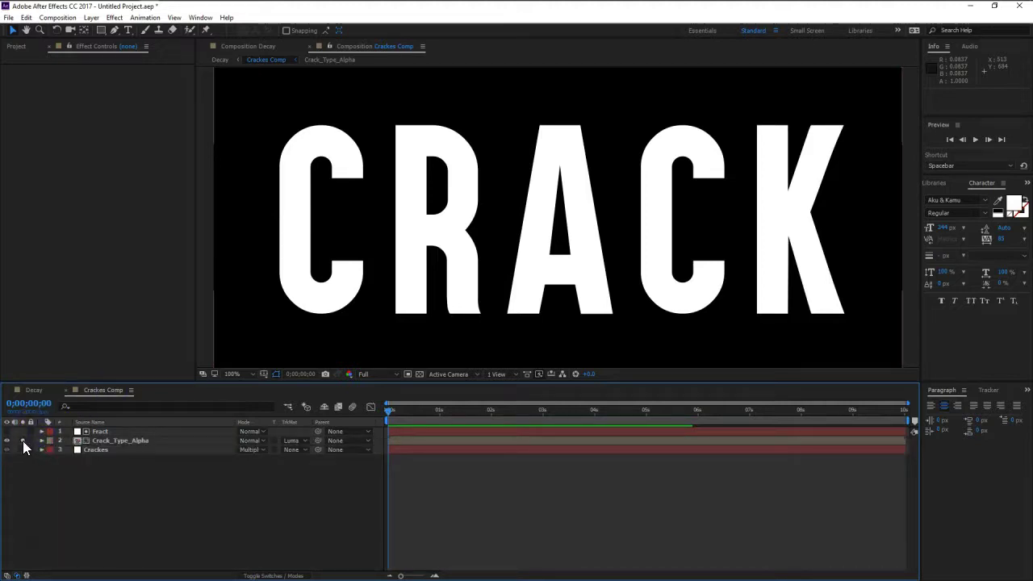
left_click(23, 441)
Return to the Decay composition and preview the crack reveal on the full title.
left_click(36, 390)
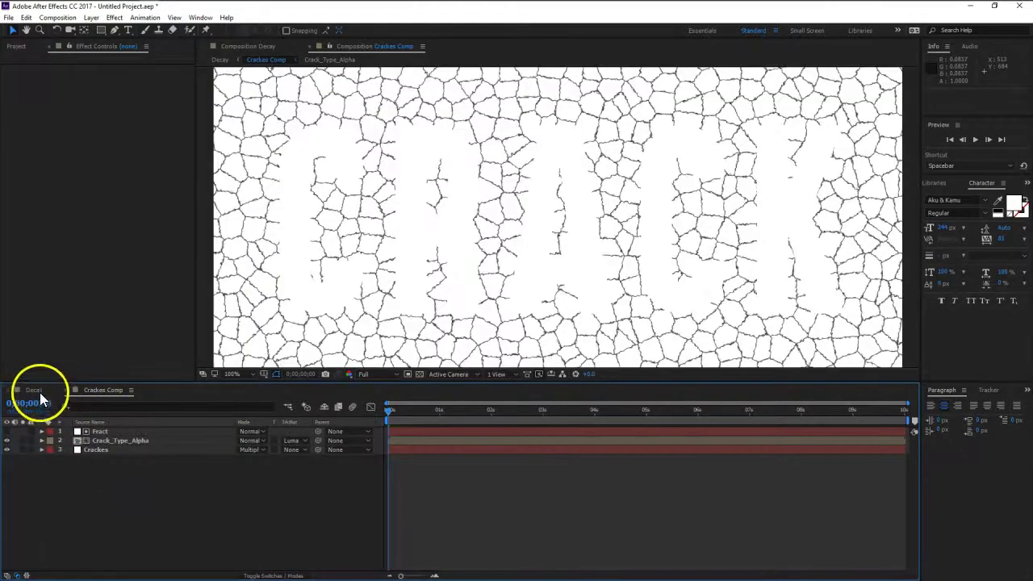
left_click(130, 467)
key("space")
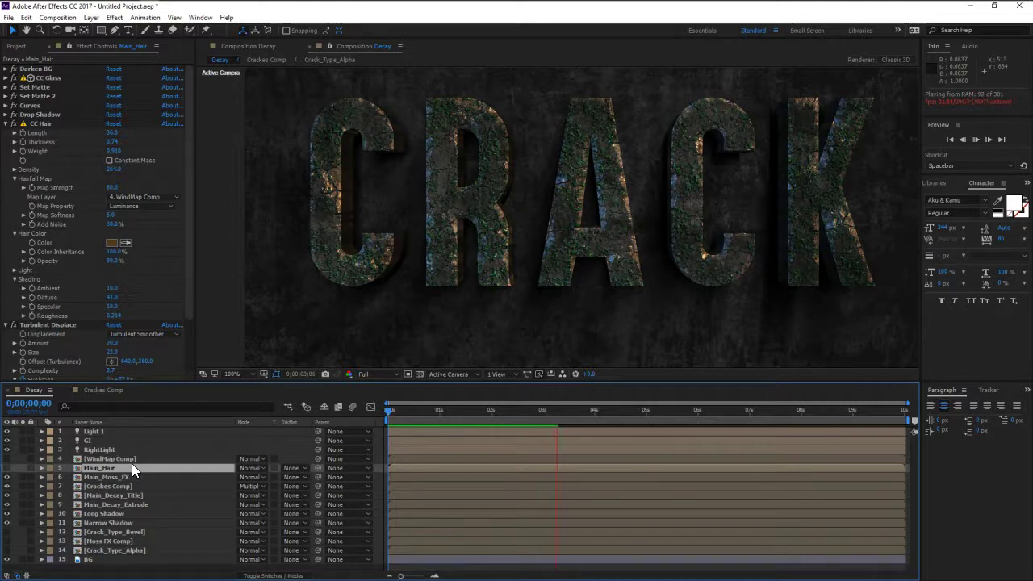
key("space")
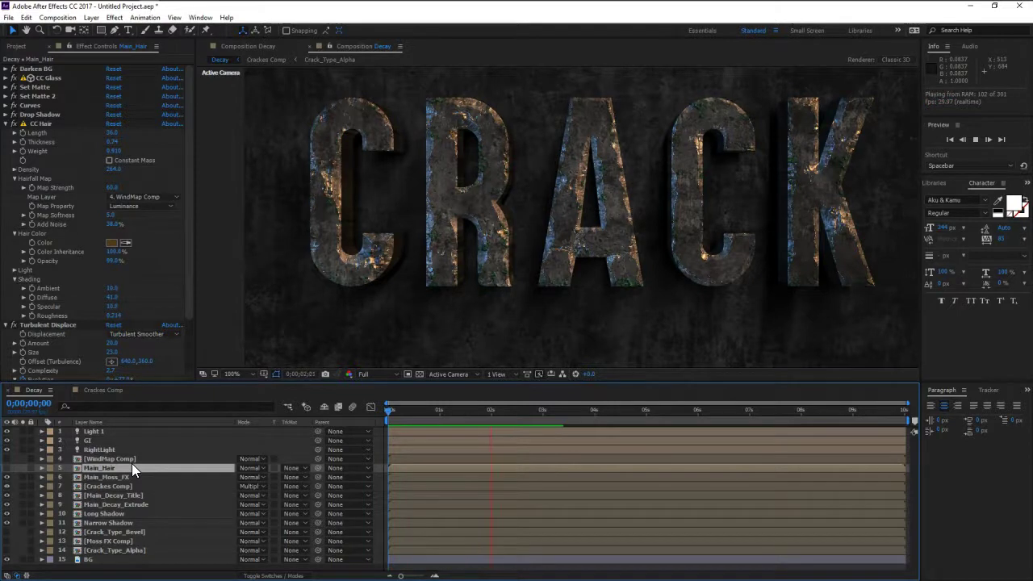
key("space")
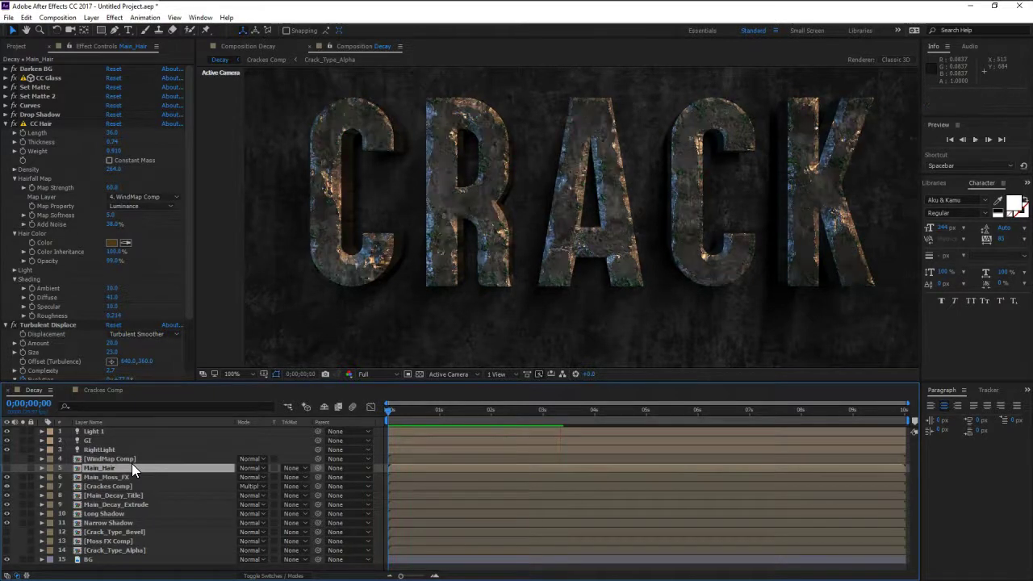
In Crackes Comp, change the Fract layer's Fractal Noise Evolution expression to time*200.
left_click(113, 390)
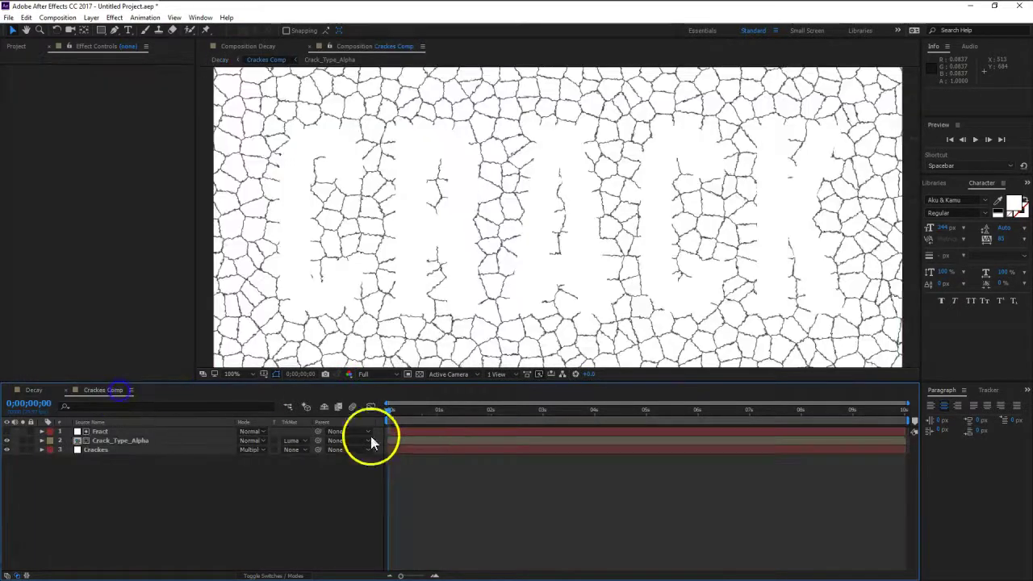
left_click_drag(392, 412, 995, 414)
left_click(67, 440)
left_click(114, 442)
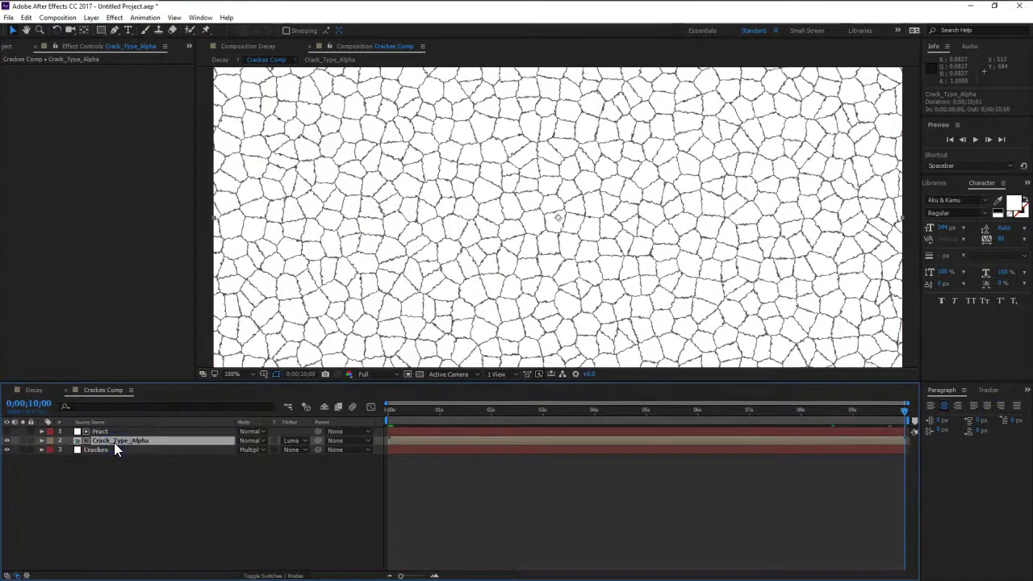
left_click(114, 436)
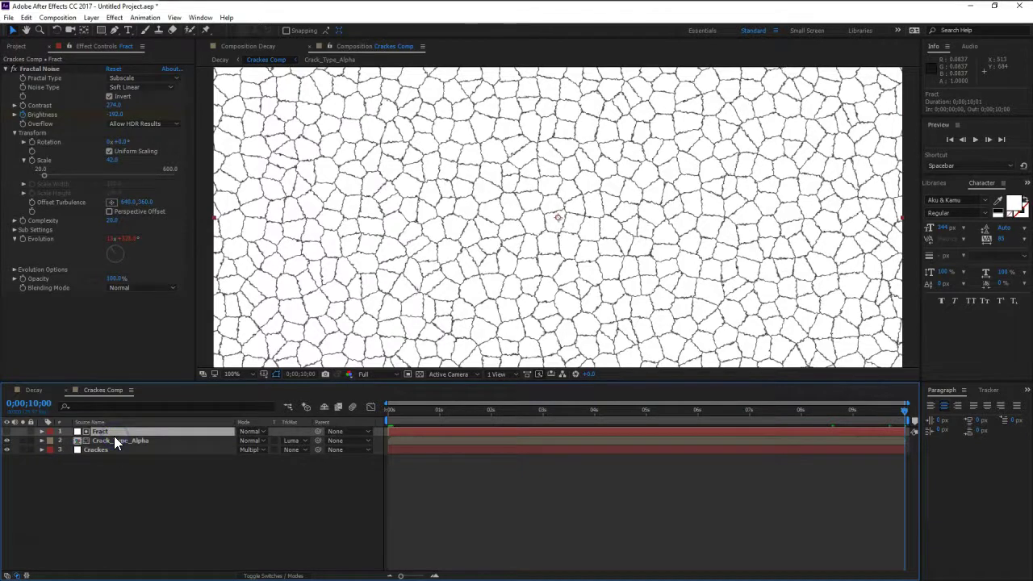
key("e")
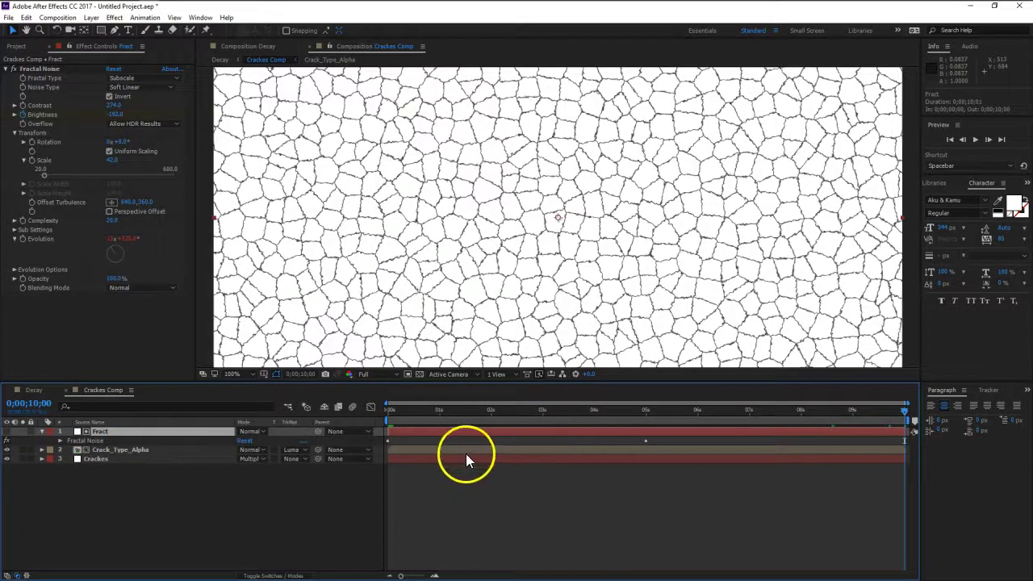
key("u")
key("u")
double_click(420, 530)
left_click(422, 530)
key("BackSpace")
key("BackSpace")
key("BackSpace")
key("BackSpace")
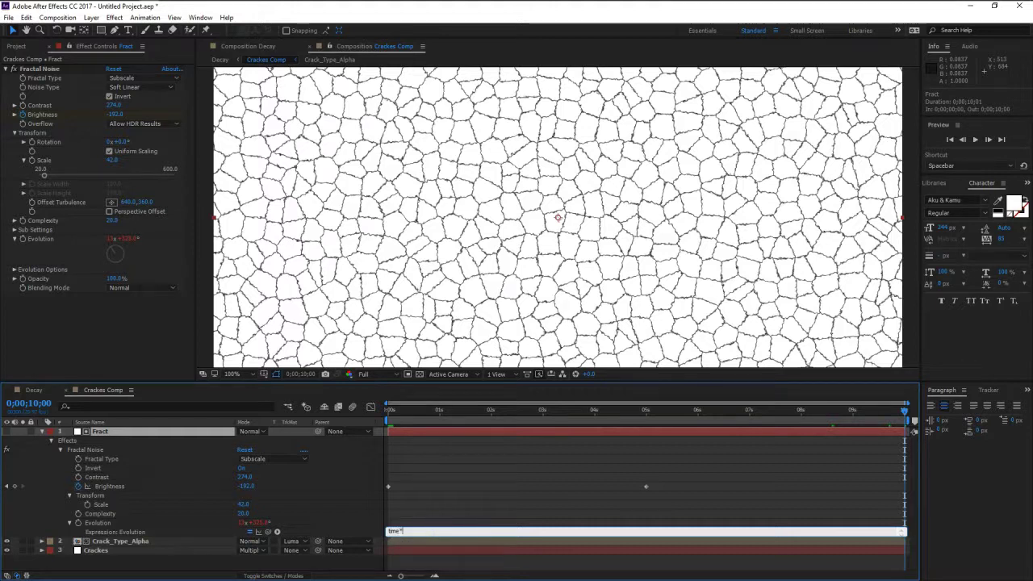
type("*200")
key("Return")
Preview the crack reveal in Crackes Comp with the new evolution speed.
key("space")
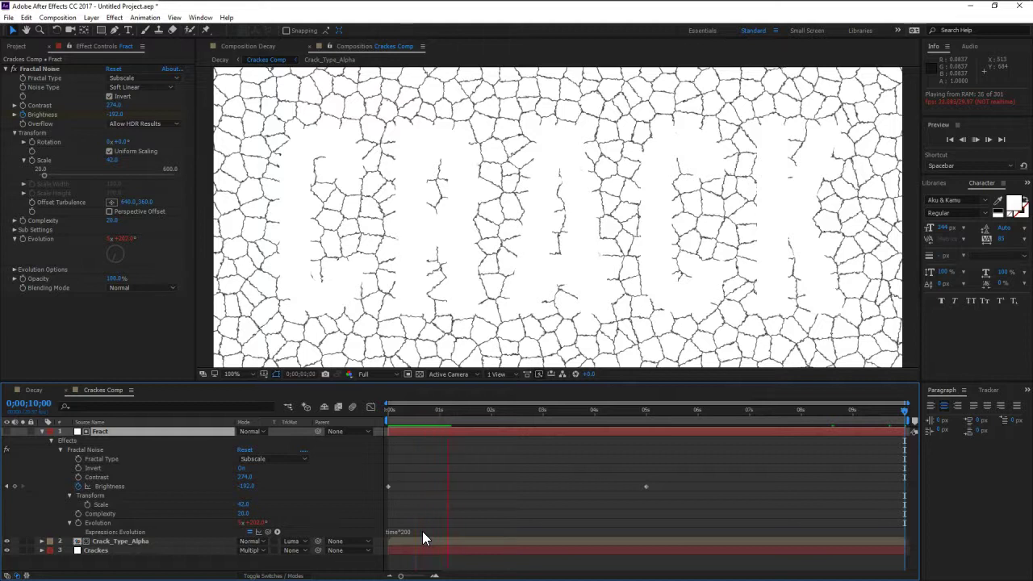
key("space")
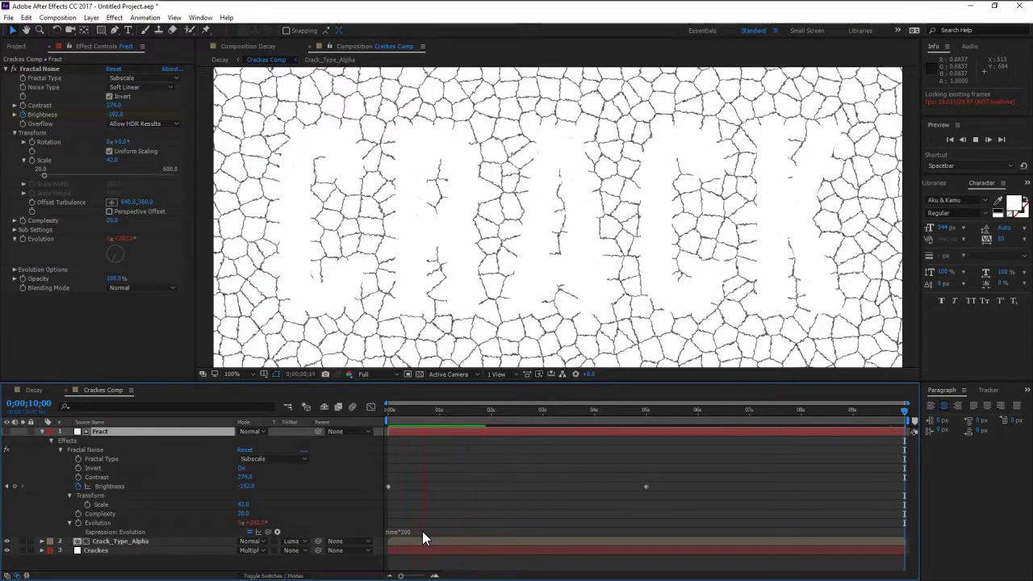
key("space")
Set the Fract layer's starting Fractal Noise Brightness keyframe to 125 and preview the reveal.
left_click_drag(410, 414, 381, 424)
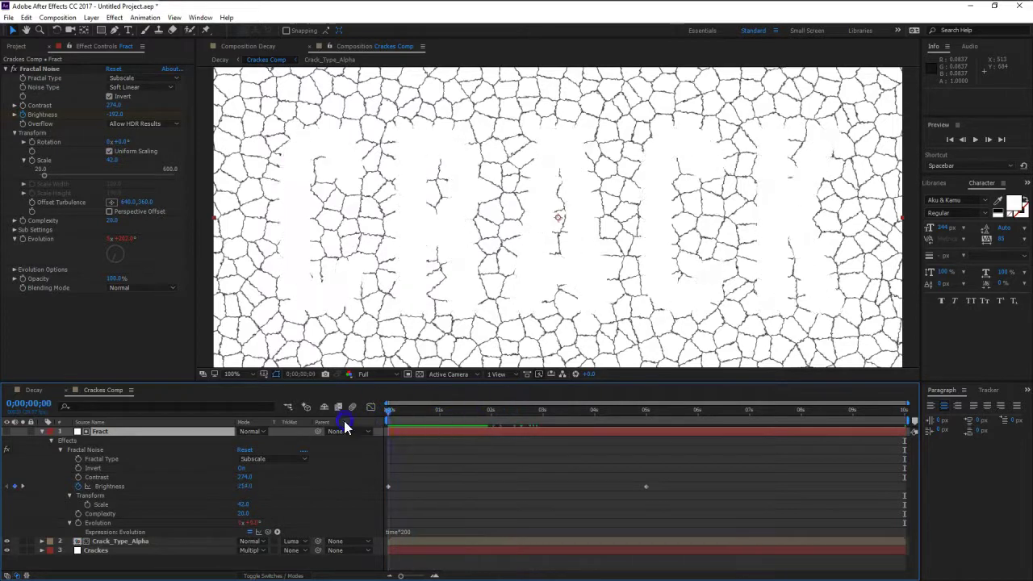
left_click(118, 114)
left_click_drag(118, 115, 67, 121)
left_click(119, 241)
key("space")
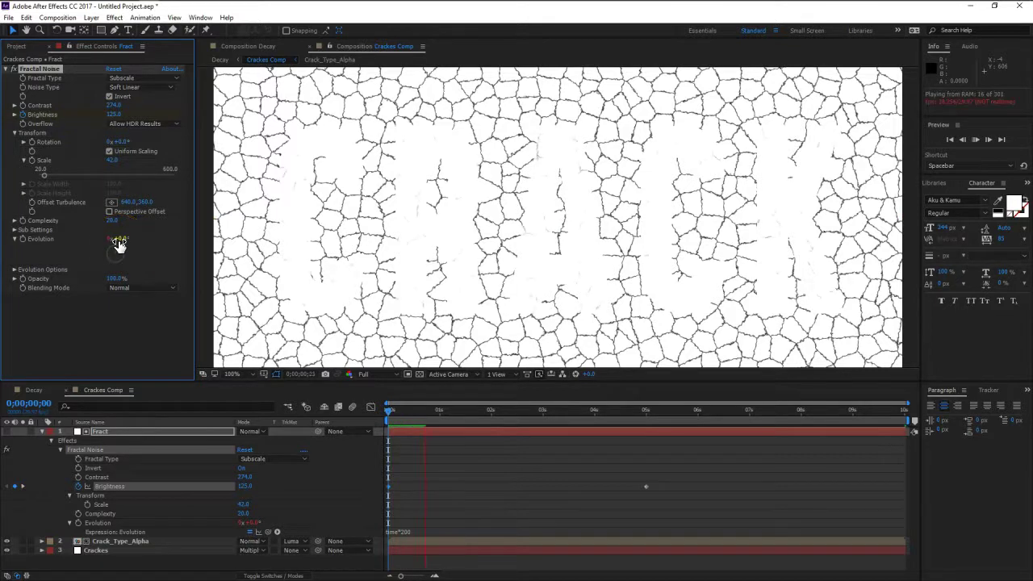
key("space")
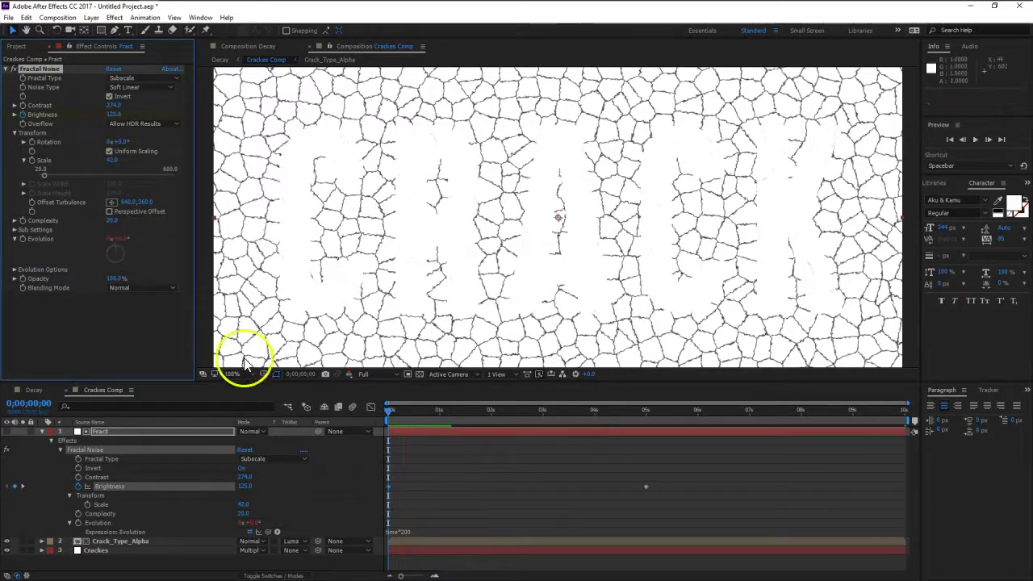
Collapse the Fract layer, switch to the Decay composition and preview the title with the adjusted cracks.
left_click(43, 432)
left_click(34, 391)
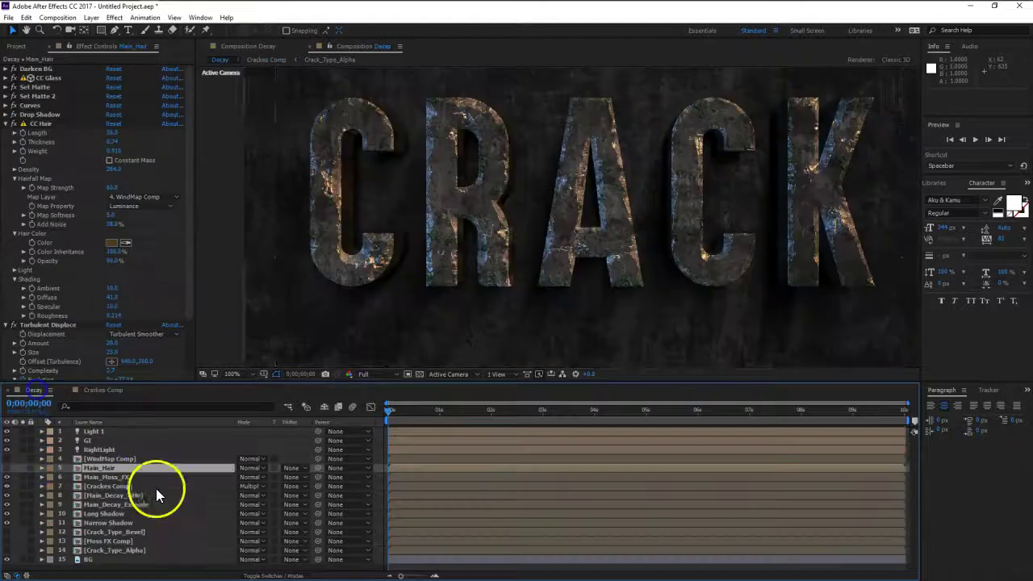
key("space")
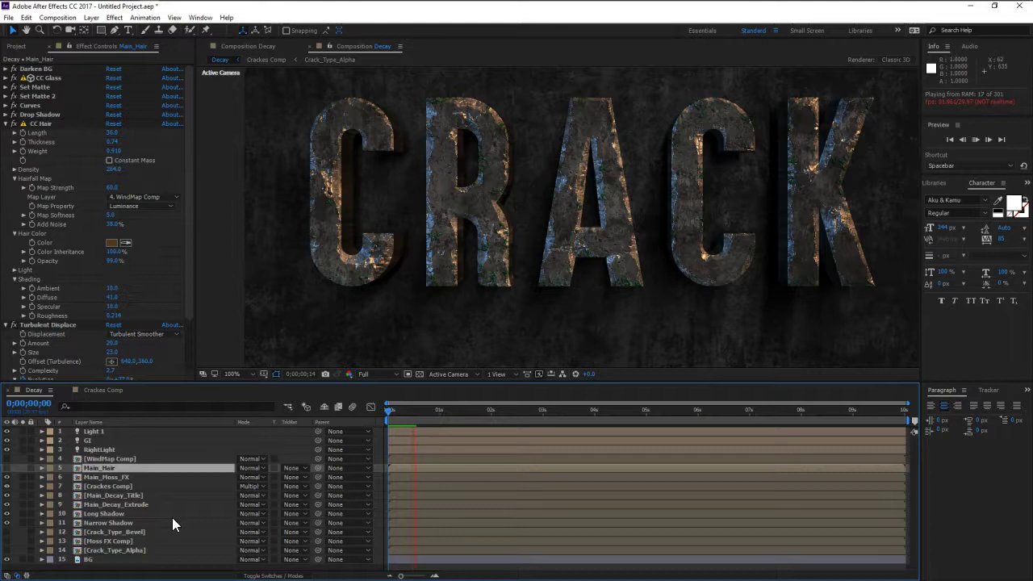
key("space")
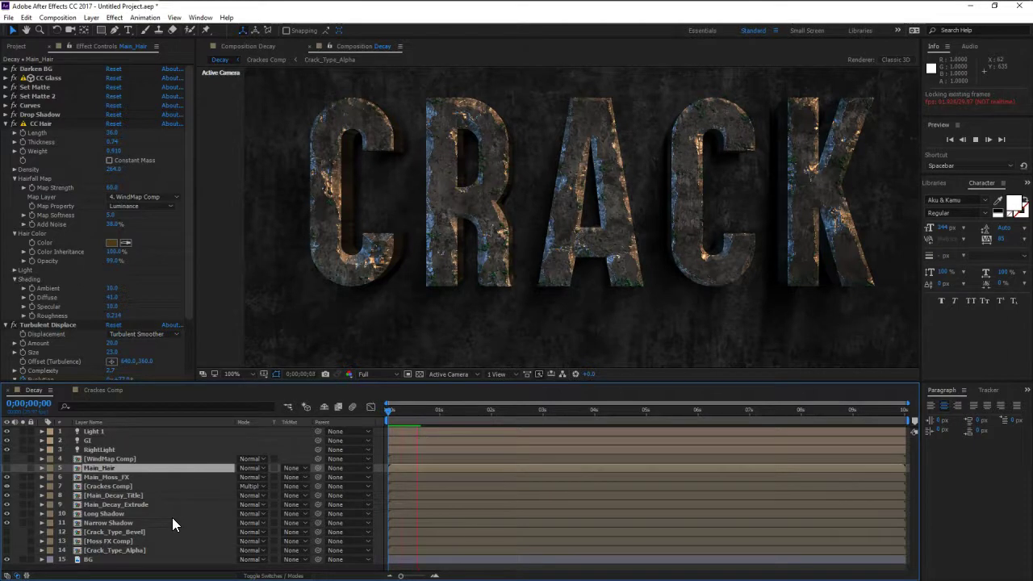
Hide the Main_Moss_FX layer and inspect the bare cracks at 200% zoom at 0;00;05;04.
left_click(75, 478)
left_click(97, 487)
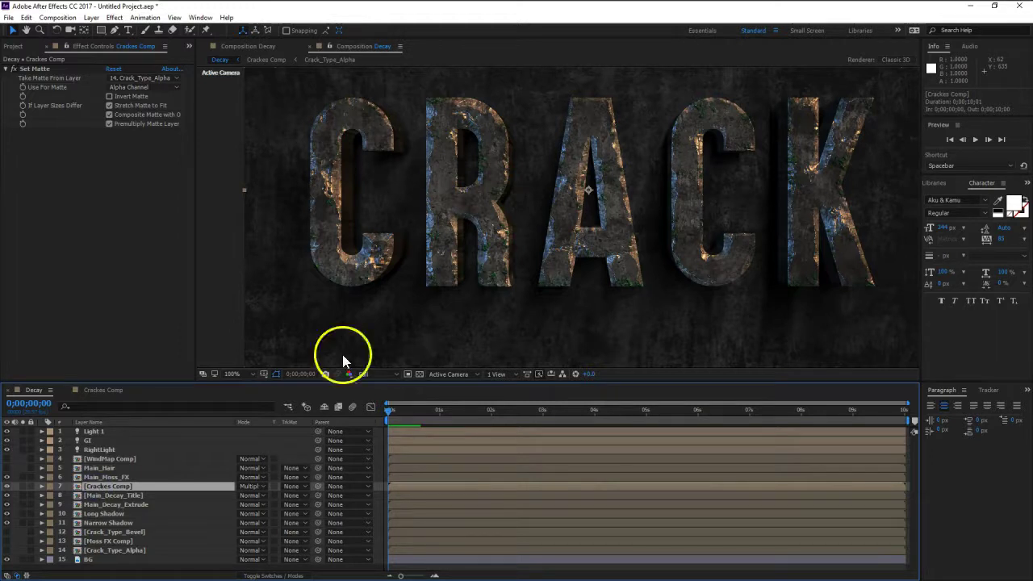
key("period")
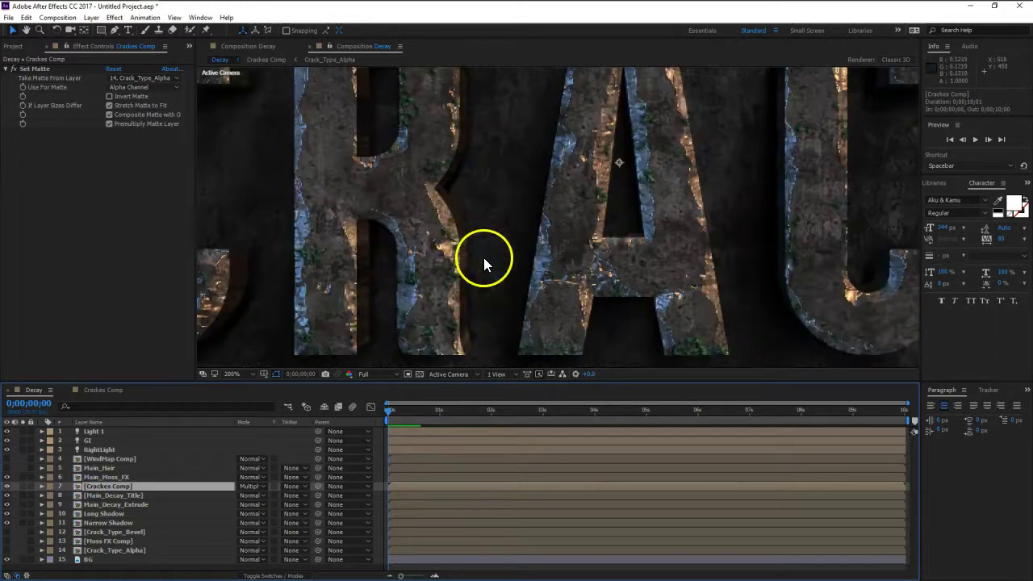
left_click(107, 477)
left_click(6, 477)
left_click_drag(413, 411, 652, 412)
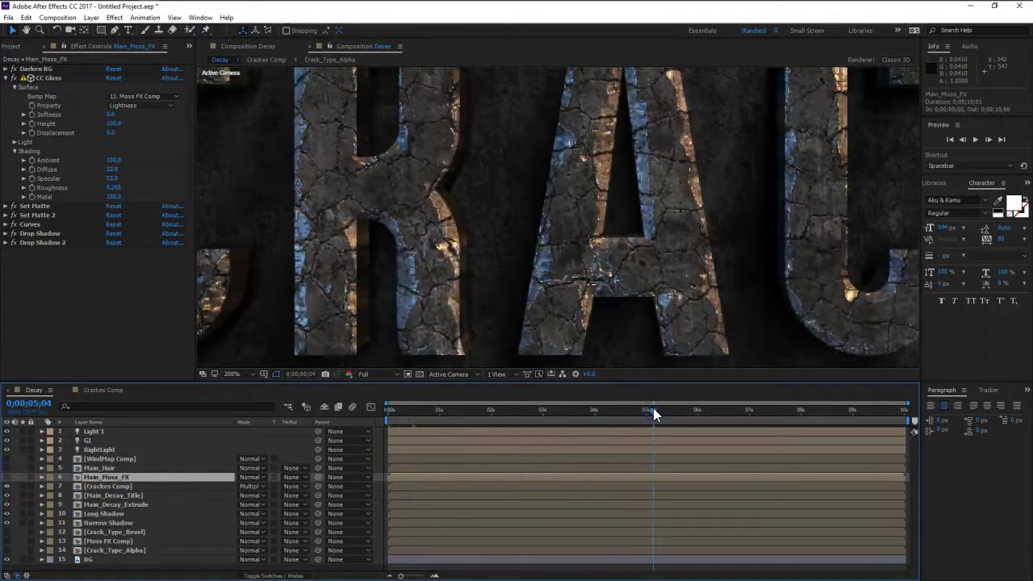
Toggle the Crackes Comp layer's visibility to compare the title, and preview the crack reveal from the first frame.
left_click(105, 486)
left_click(8, 488)
left_click(9, 488)
left_click(9, 488)
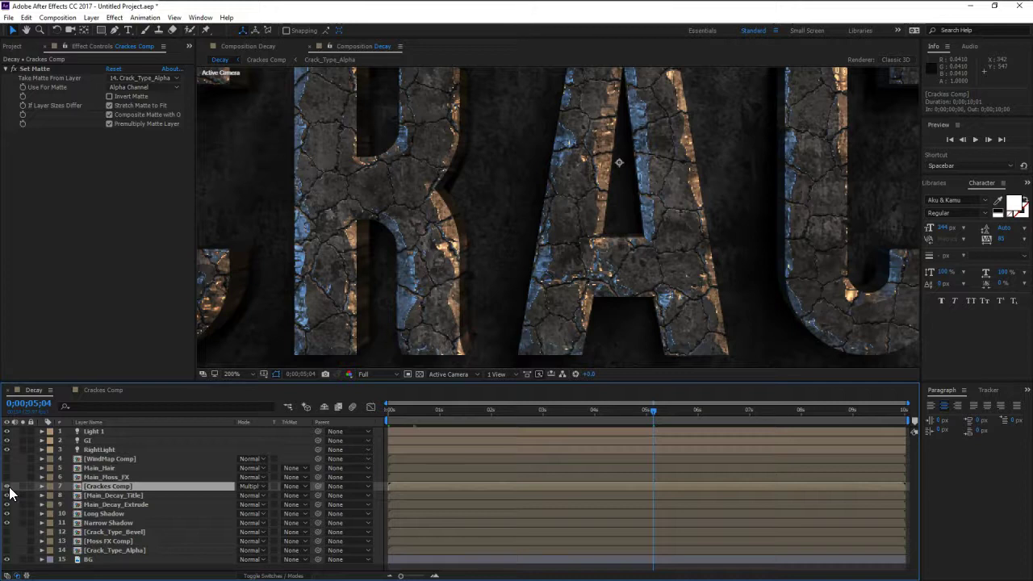
left_click(61, 491)
left_click_drag(414, 420, 333, 424)
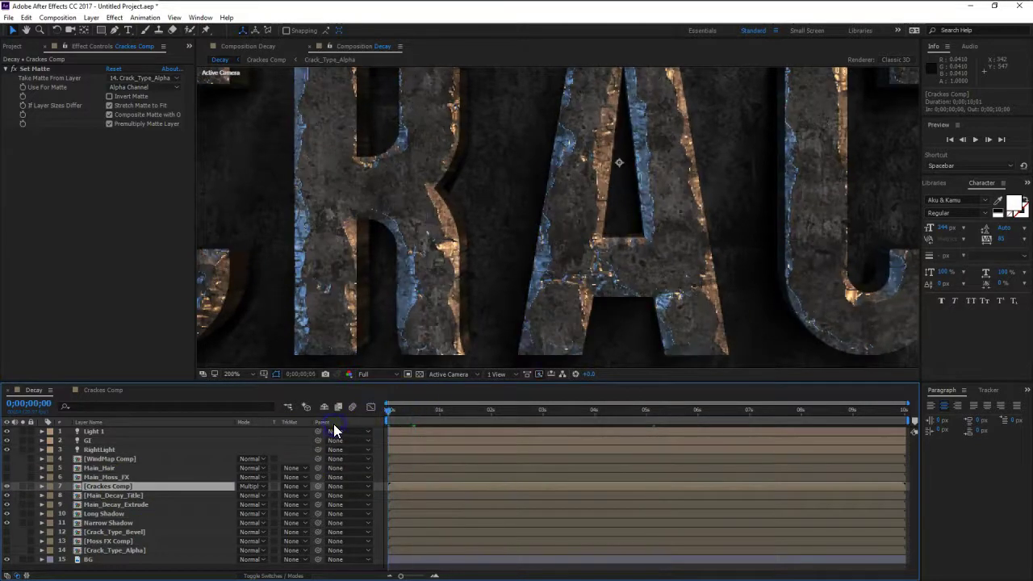
key("space")
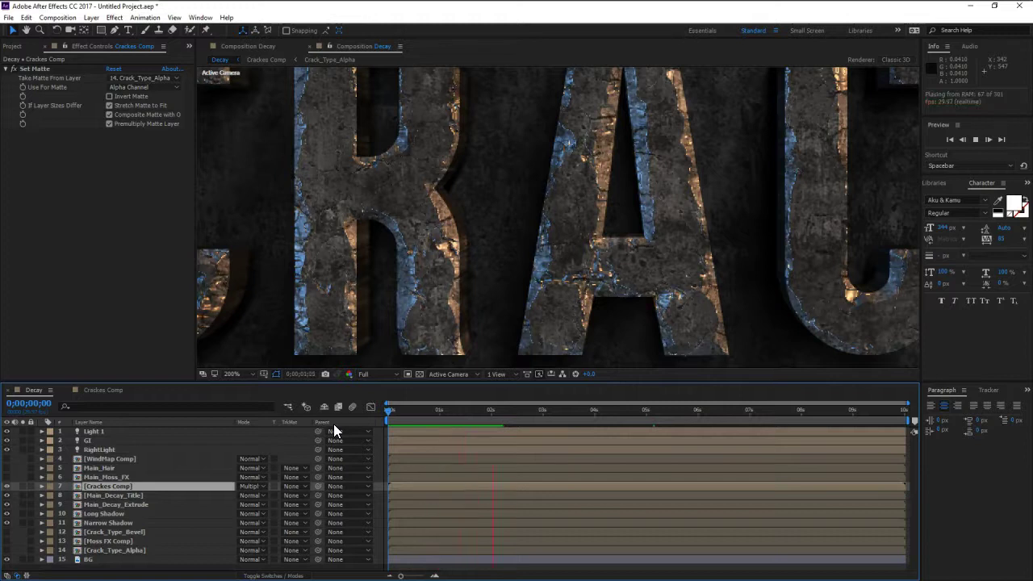
Move Main_Moss_FX below the Crackes Comp layer and show both Main_Moss_FX and Main_Hair again.
left_click(100, 487)
left_click_drag(101, 478, 104, 490)
left_click(10, 486)
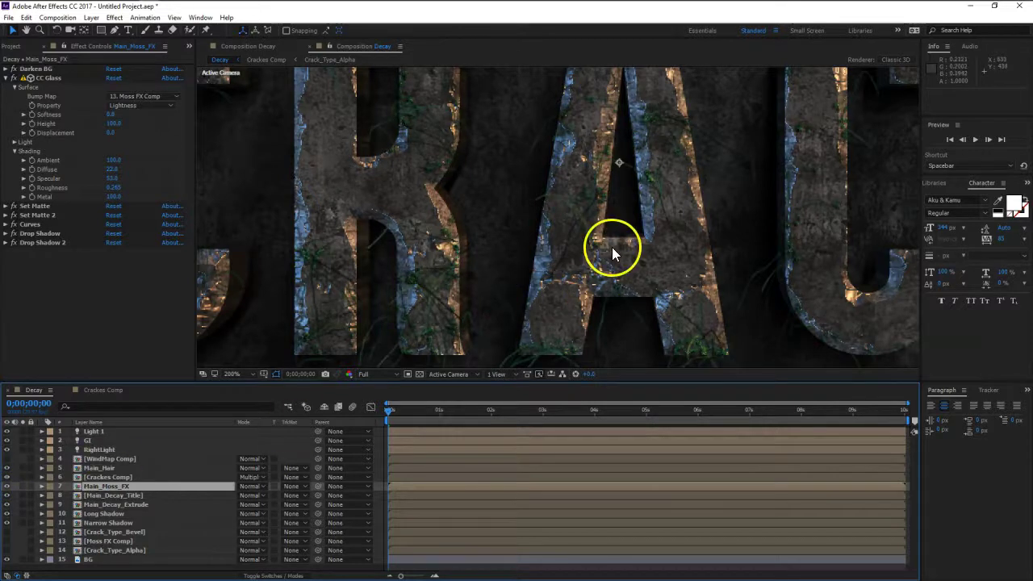
Examine the cracks over the moss at 0;00;03;11, comparing the title with Main_Hair hidden and shown.
left_click_drag(398, 414, 564, 405)
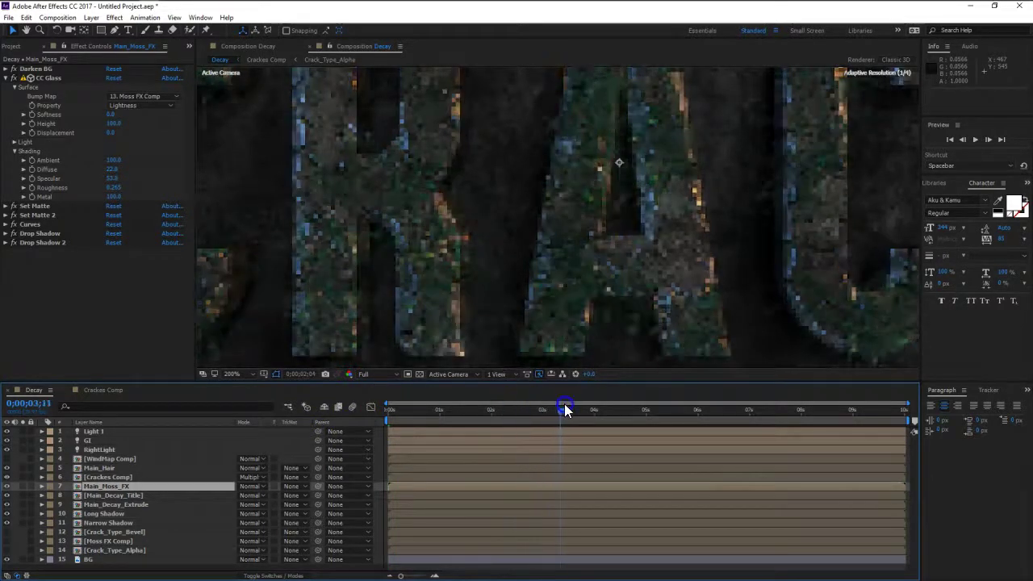
left_click(524, 418)
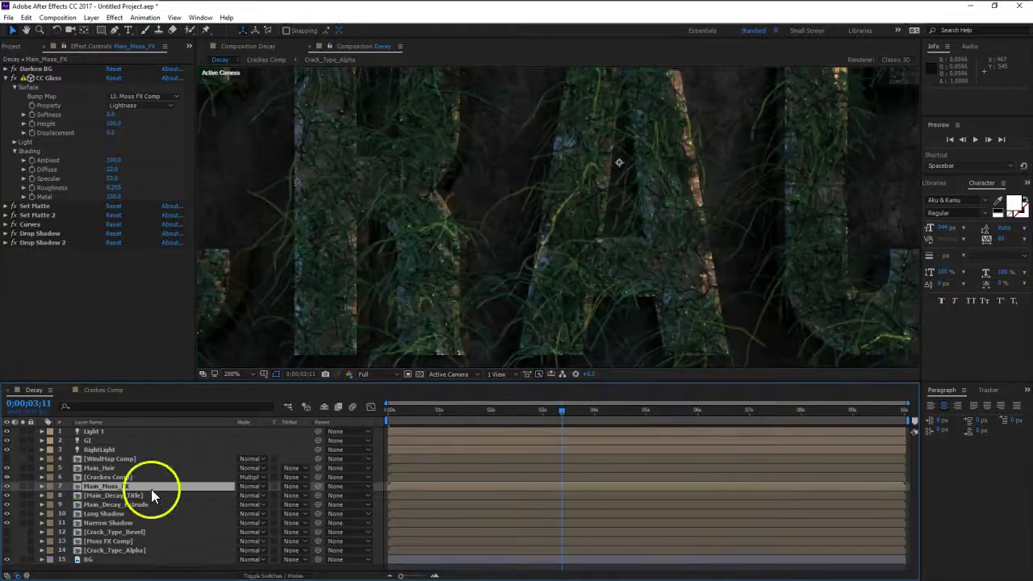
left_click(110, 468)
left_click(7, 468)
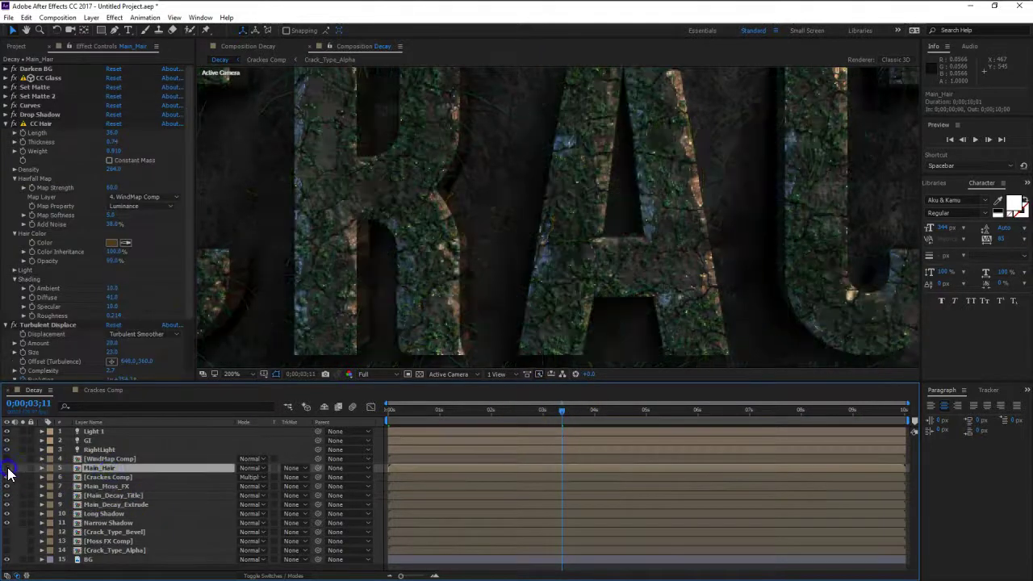
left_click(8, 468)
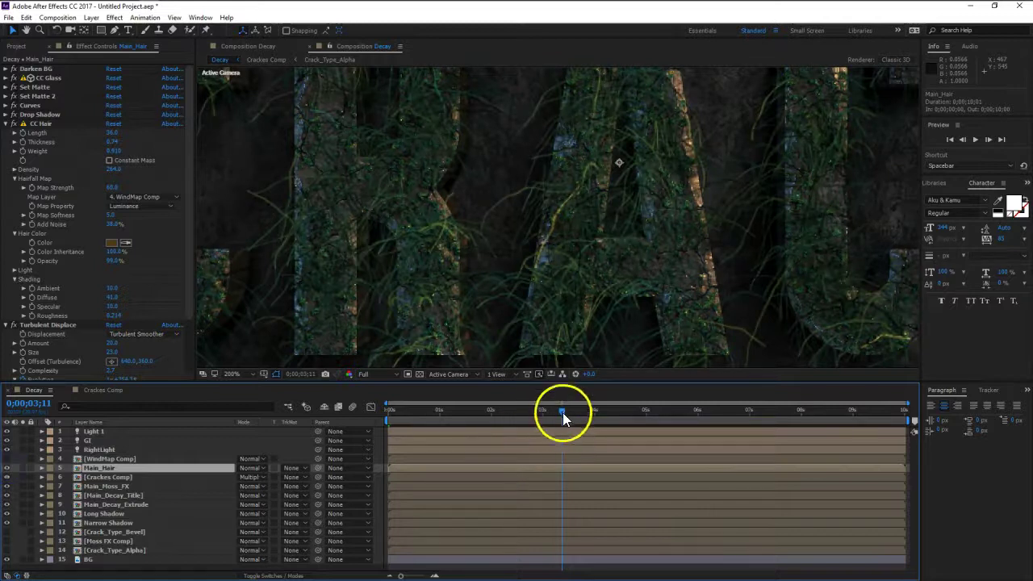
Move to 0;00;03;03 and check the Fract layer's Brightness keyframe timing in Crackes Comp, returning to the Decay composition.
left_click_drag(563, 413, 549, 409)
left_click(105, 390)
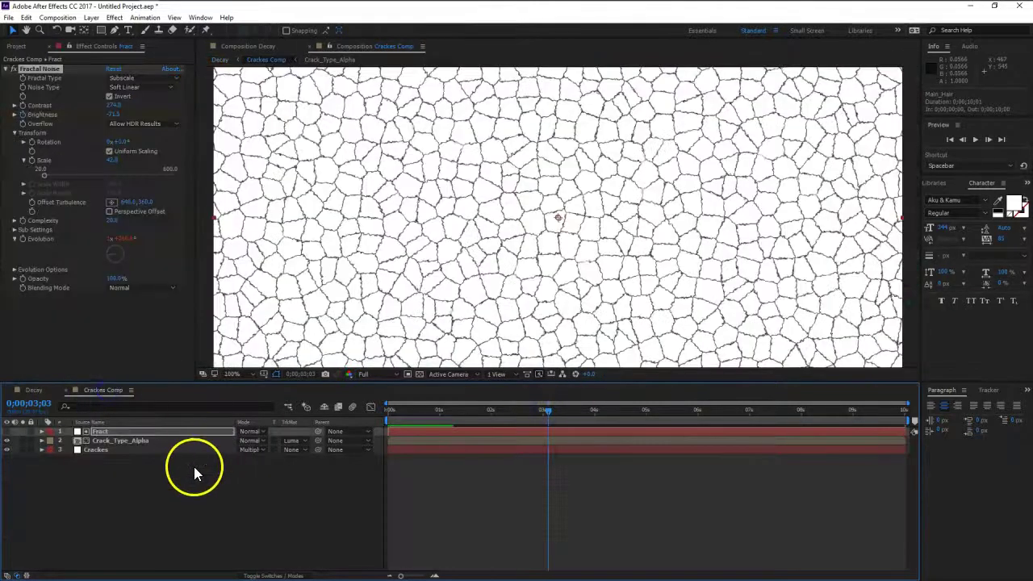
left_click(145, 439)
left_click(143, 434)
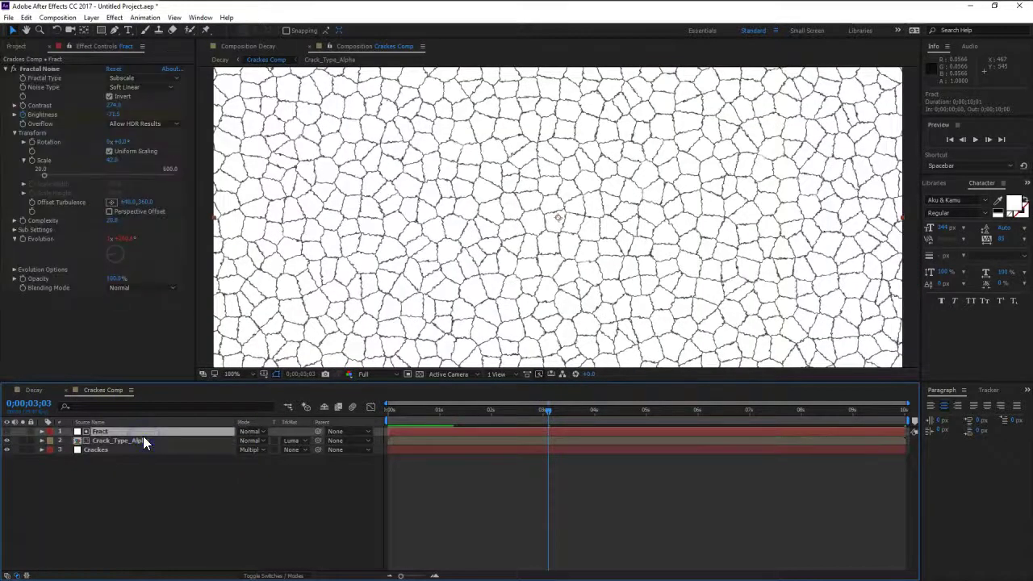
key("u")
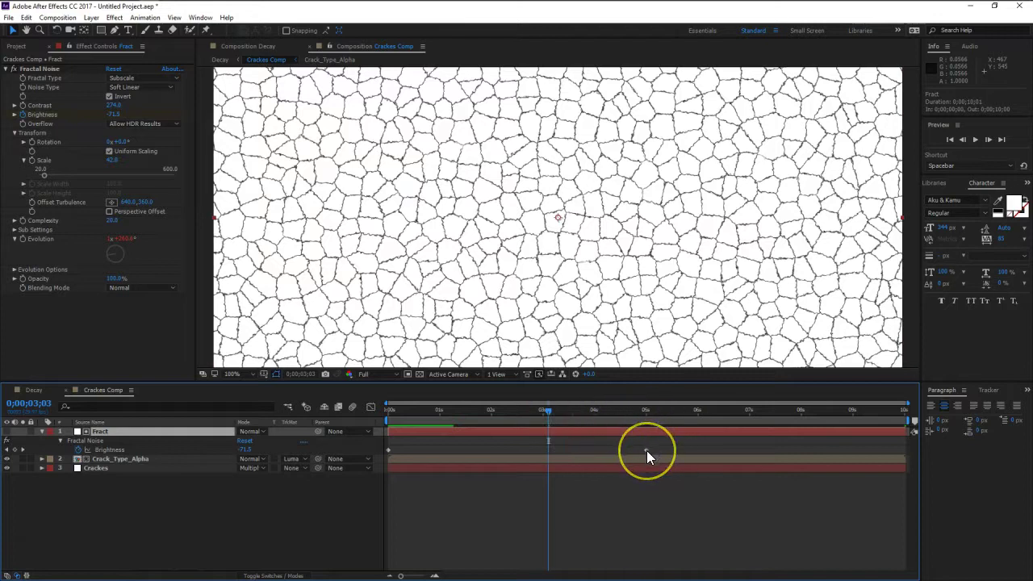
left_click(29, 390)
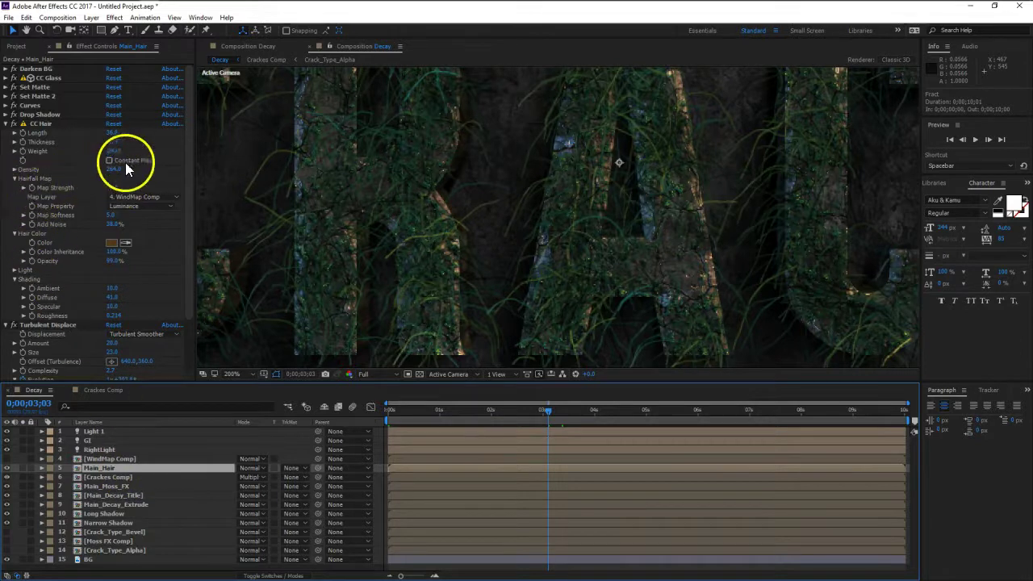
Keyframe Main_Hair's CC Hair Length at 0 at 0;00;03;03 and at 42 at 0;00;07;00.
left_click(40, 124)
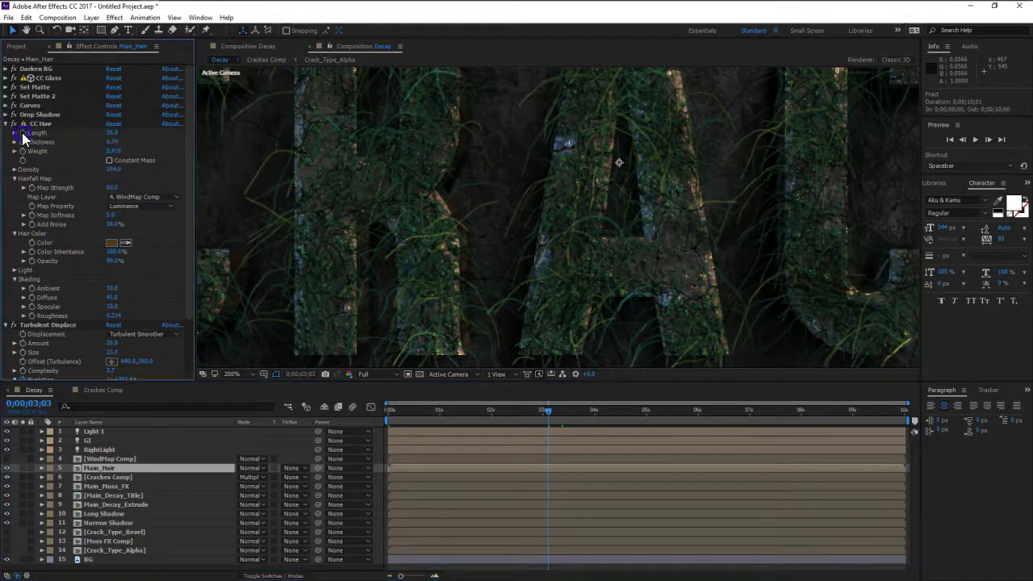
left_click(111, 134)
left_click(114, 153)
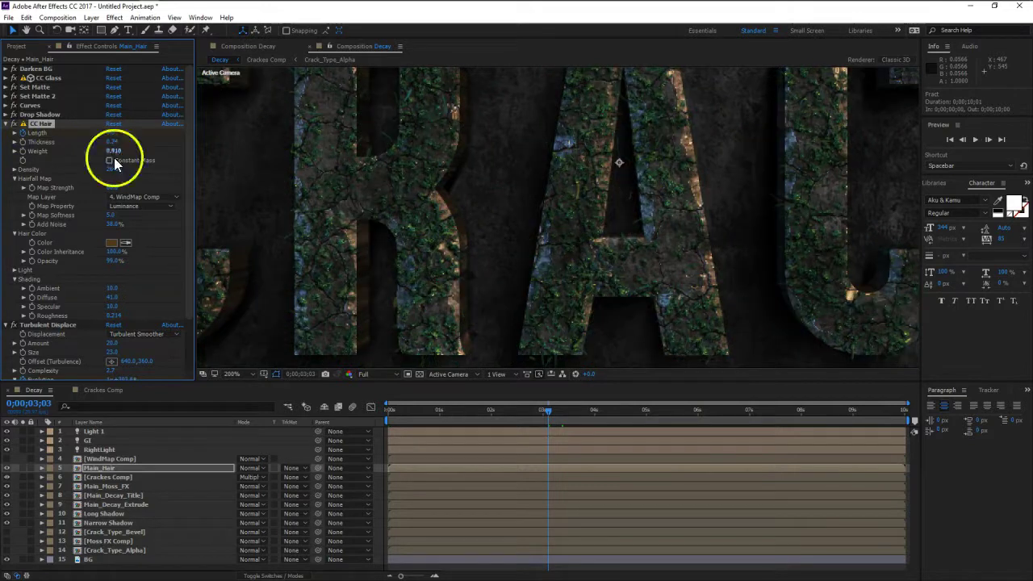
left_click_drag(552, 413, 750, 428)
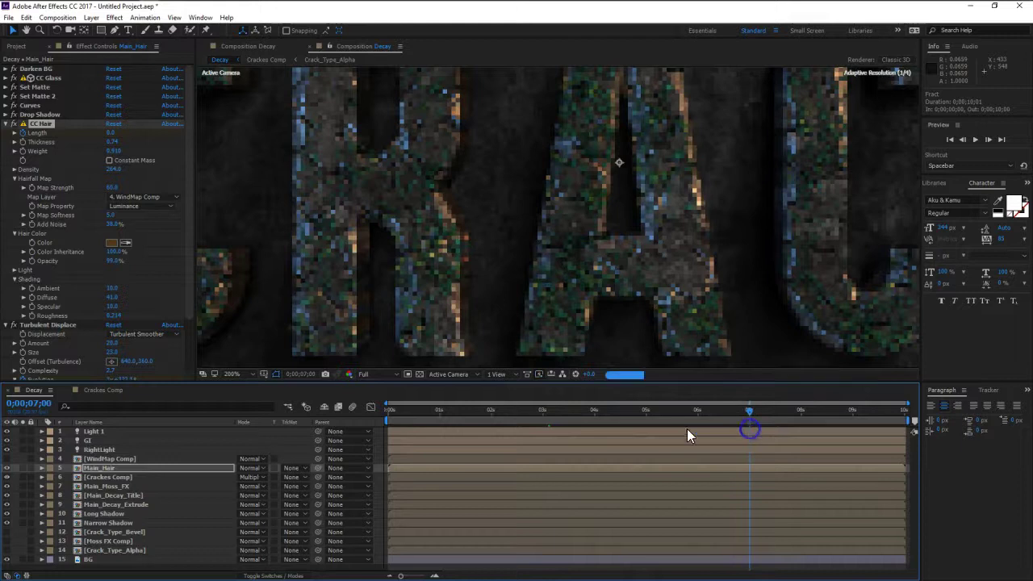
left_click_drag(111, 134, 130, 133)
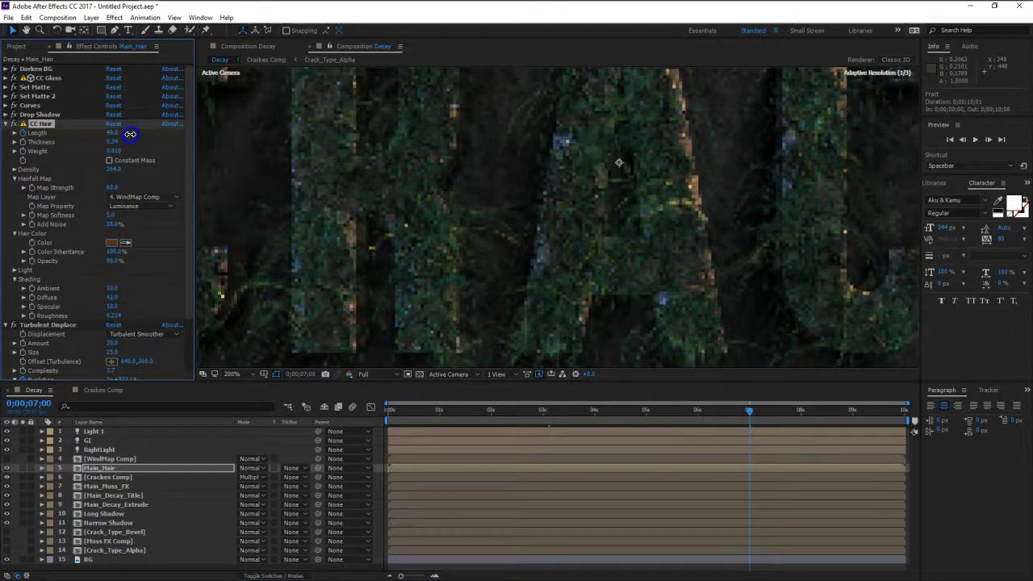
scroll(475, 278, "down", 2)
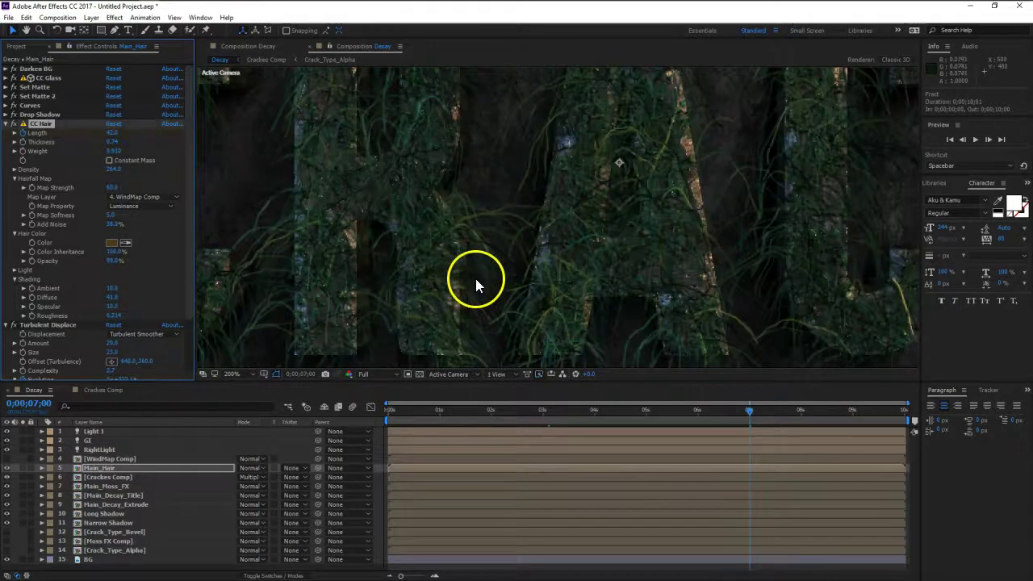
scroll(493, 262, "up", 2)
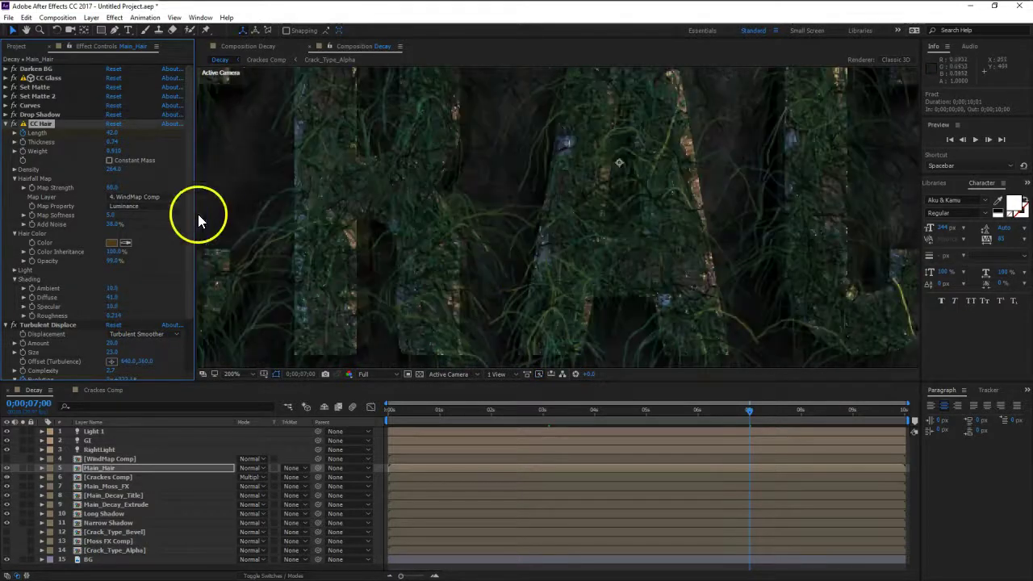
Set the CC Hair Thickness on Main_Hair to 0.5 and inspect the whole title at 100% zoom.
left_click(113, 143)
type(".5")
key("Return")
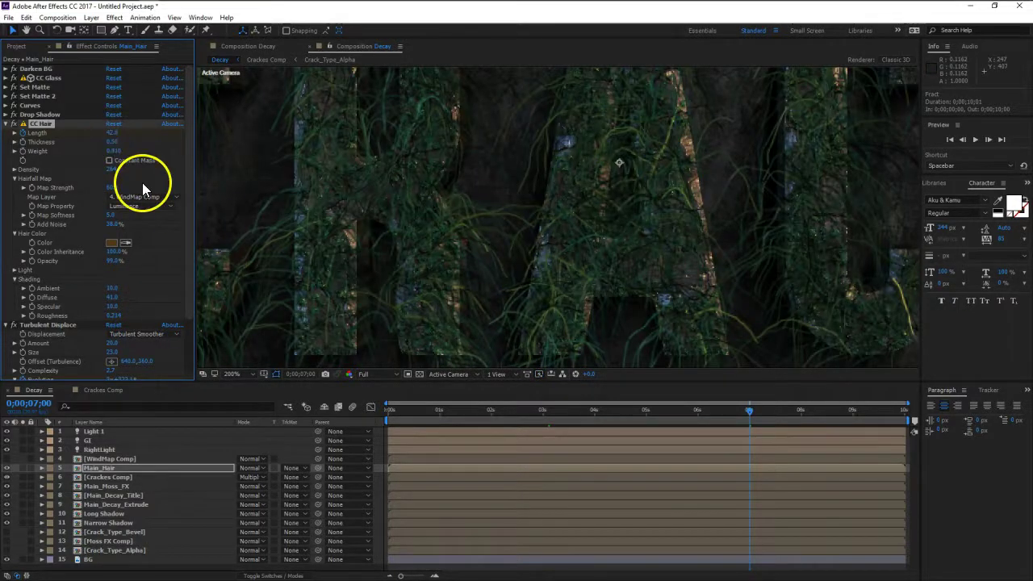
scroll(498, 219, "down", 2)
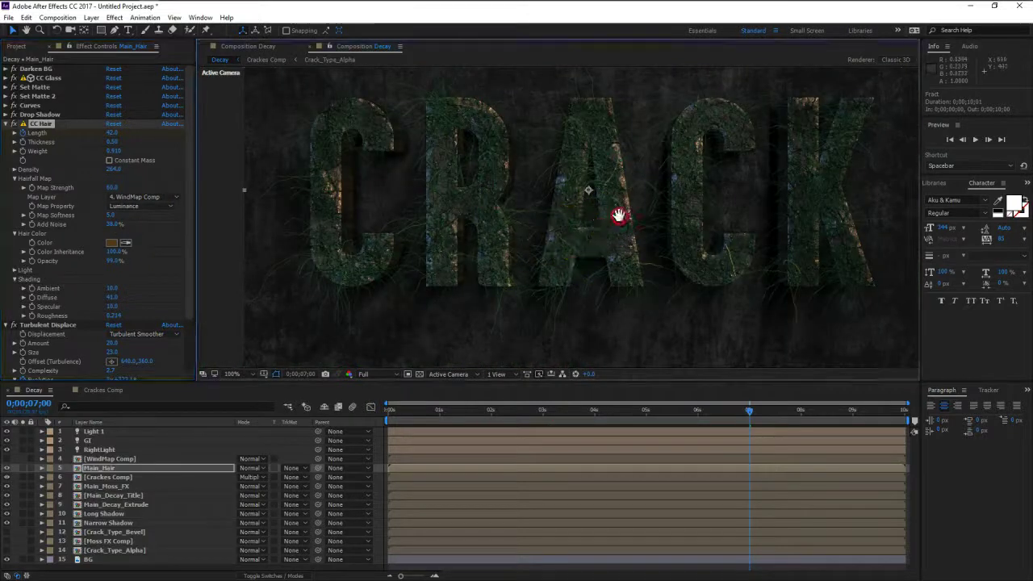
Preview the crack, moss and hair growth from the first frame in a maximized viewer.
left_click_drag(749, 415, 277, 450)
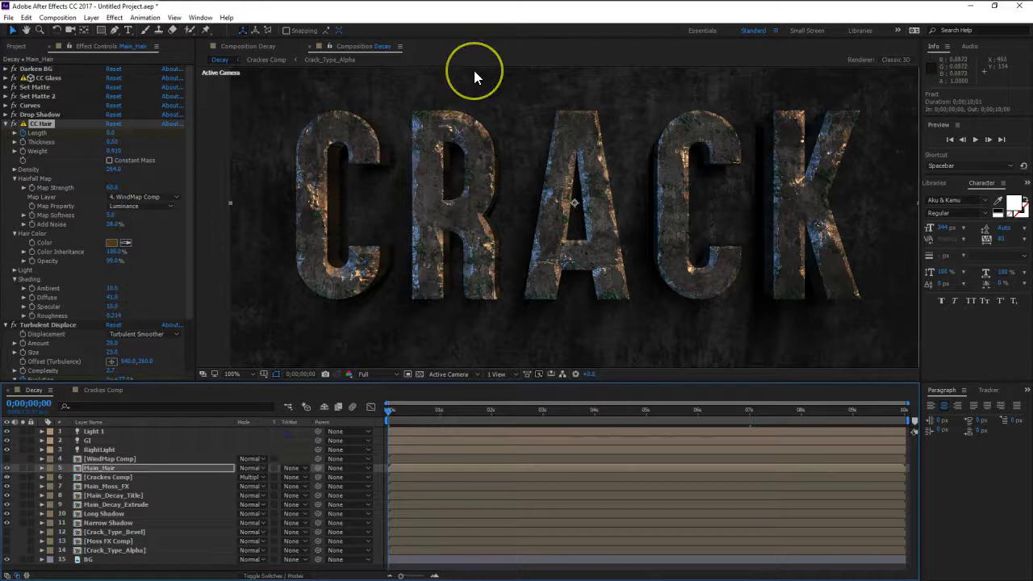
key("grave")
key("space")
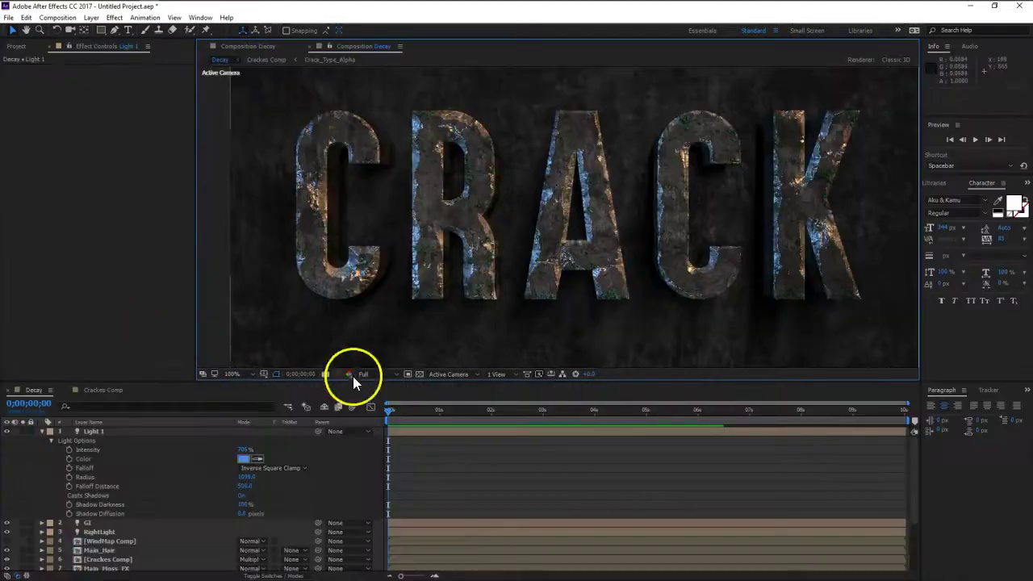
At 0;00;05;08, increase the CC Hair Weight on Main_Hair to about 2.1.
left_click_drag(465, 410, 660, 412)
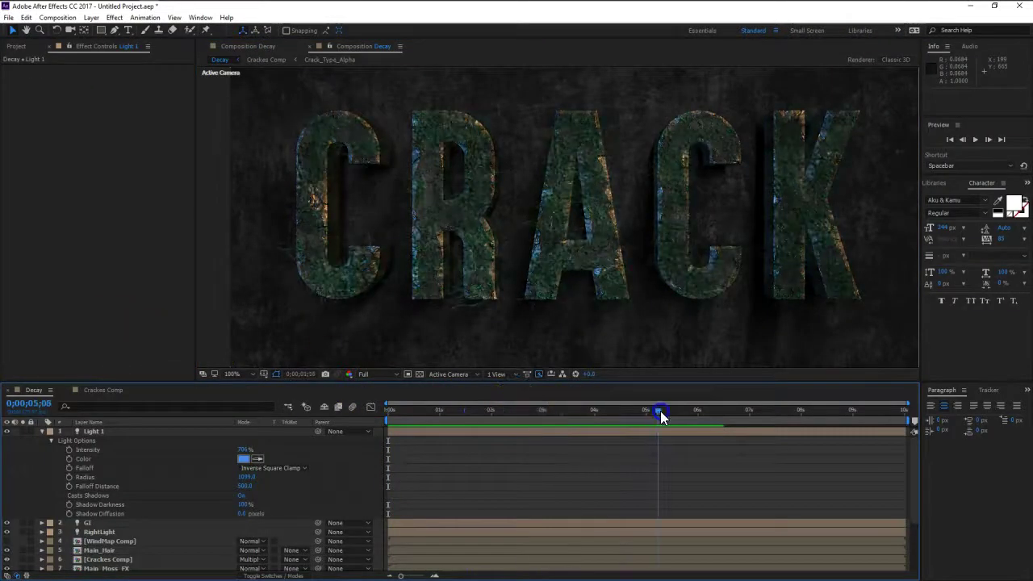
left_click(111, 550)
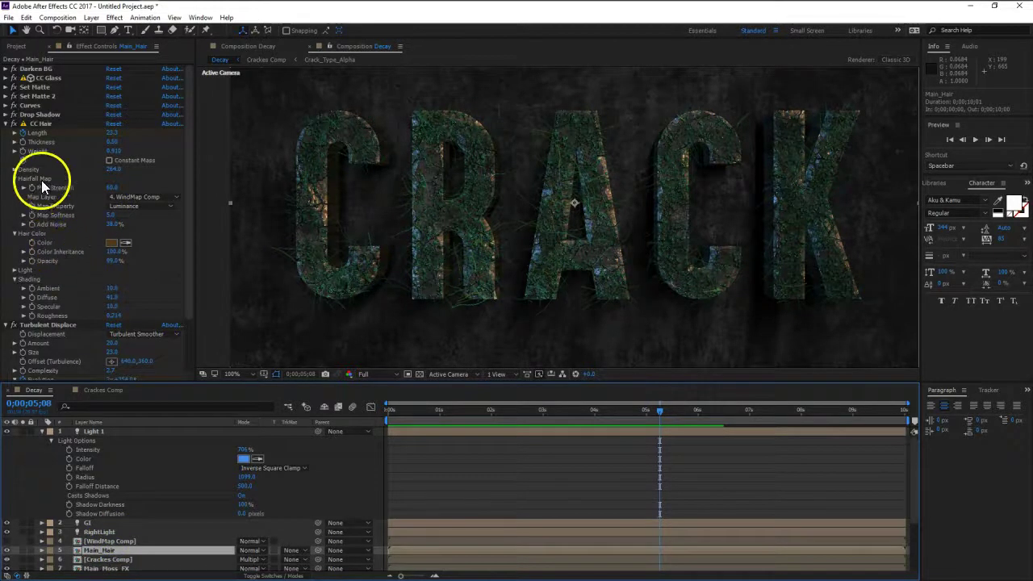
left_click(113, 151)
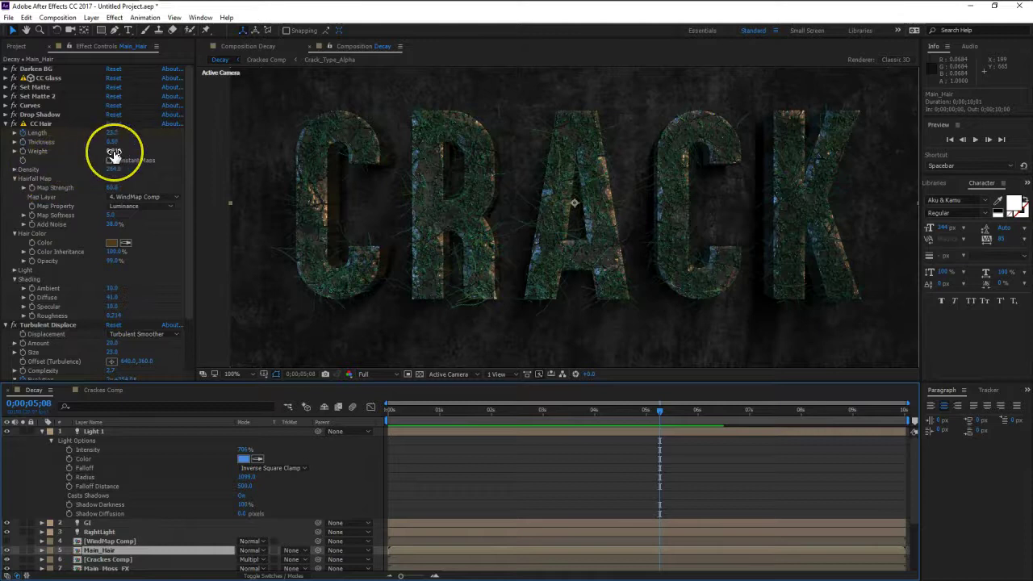
left_click_drag(115, 152, 141, 155)
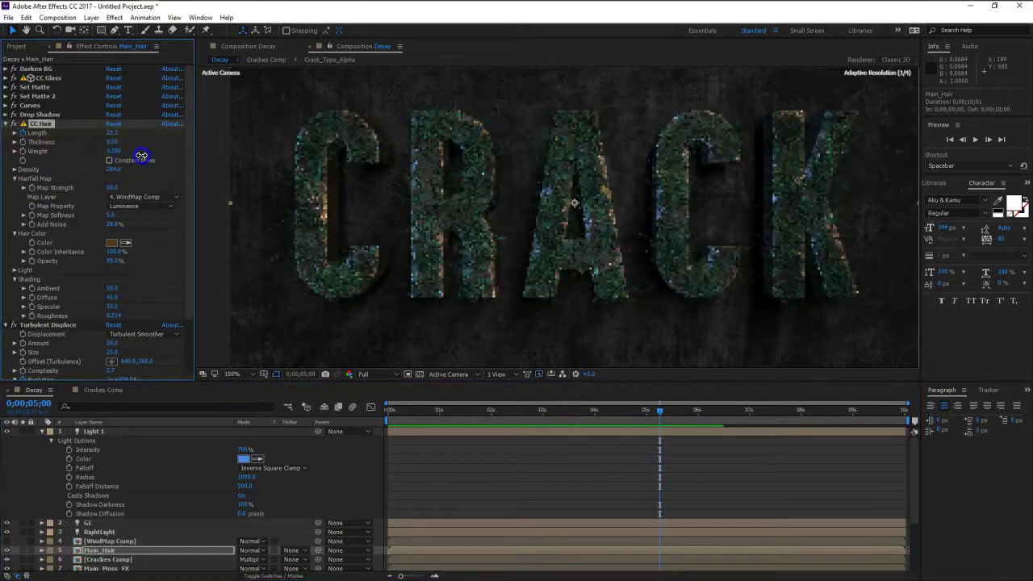
mouse_move(207, 159)
left_mouse_down()
mouse_move(306, 161)
mouse_move(170, 169)
mouse_move(190, 167)
left_mouse_up()
mouse_move(113, 226)
left_mouse_down()
mouse_move(104, 225)
mouse_move(113, 225)
left_mouse_up()
left_click(246, 292)
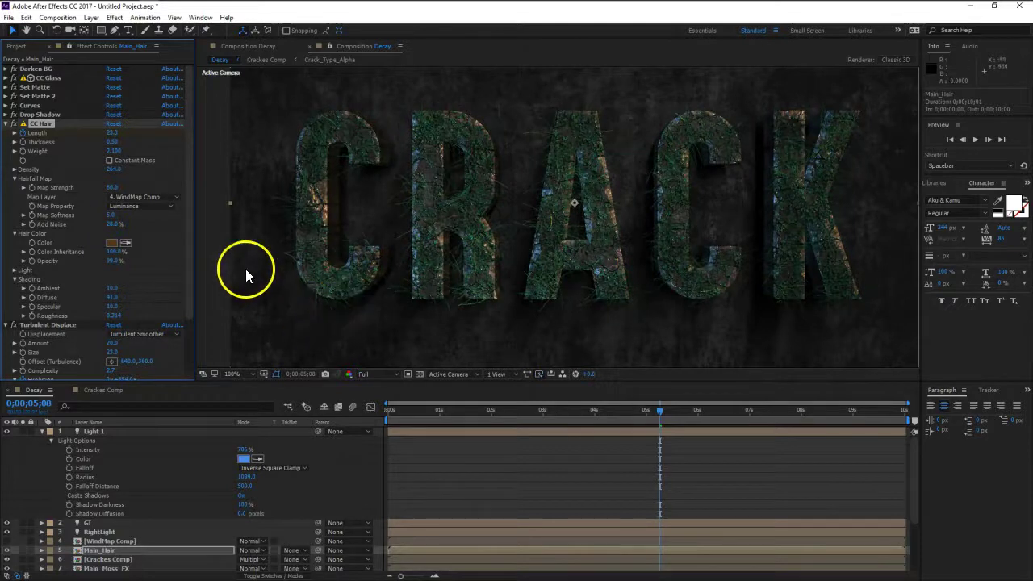
Raise Main_Hair's CC Hair Weight to 10 and, after trying a thicker strand, set Thickness to 0.5.
left_click(112, 142)
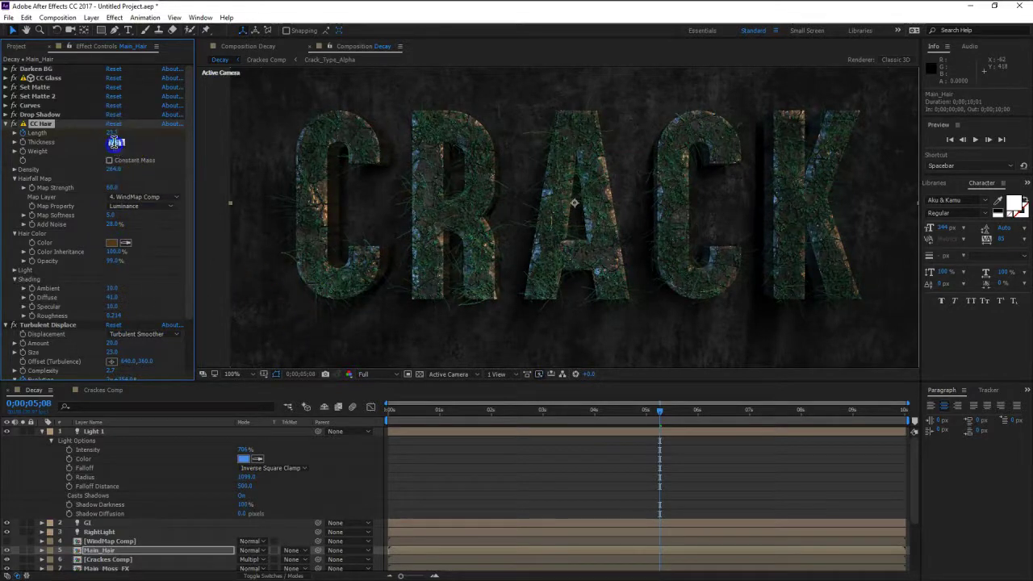
type(".")
left_click(157, 149)
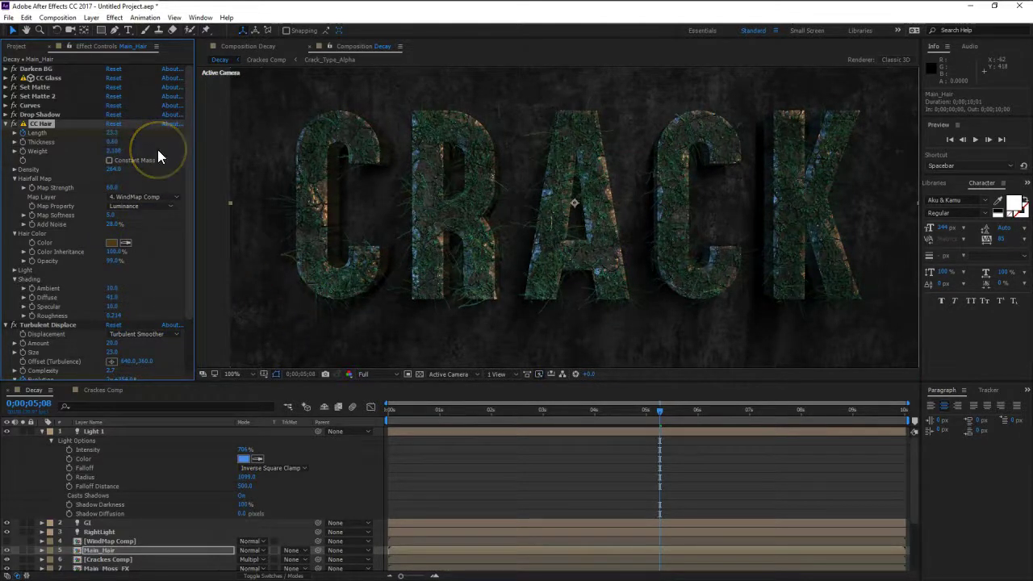
left_click_drag(113, 151, 619, 164)
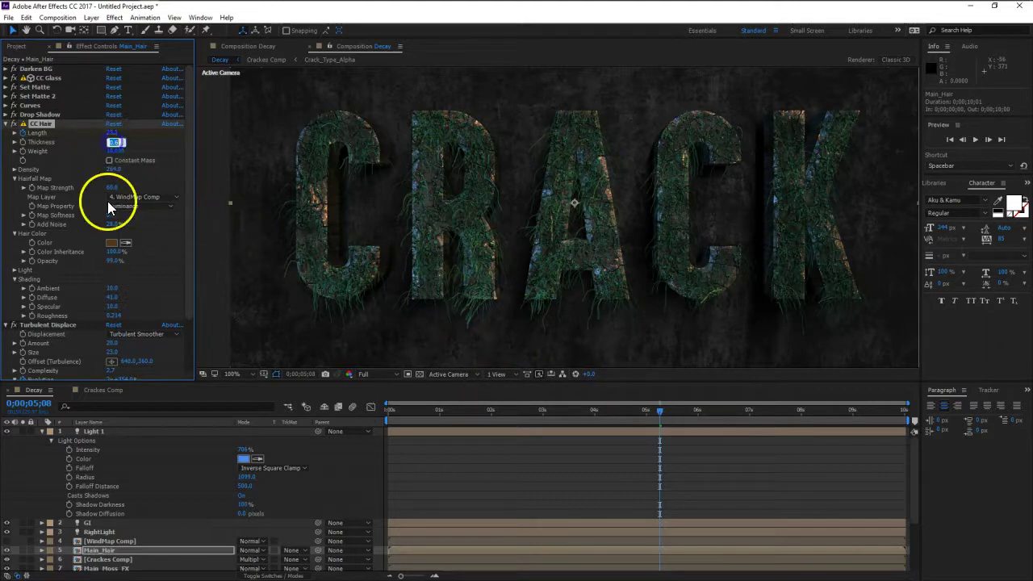
type("0.5")
key("Return")
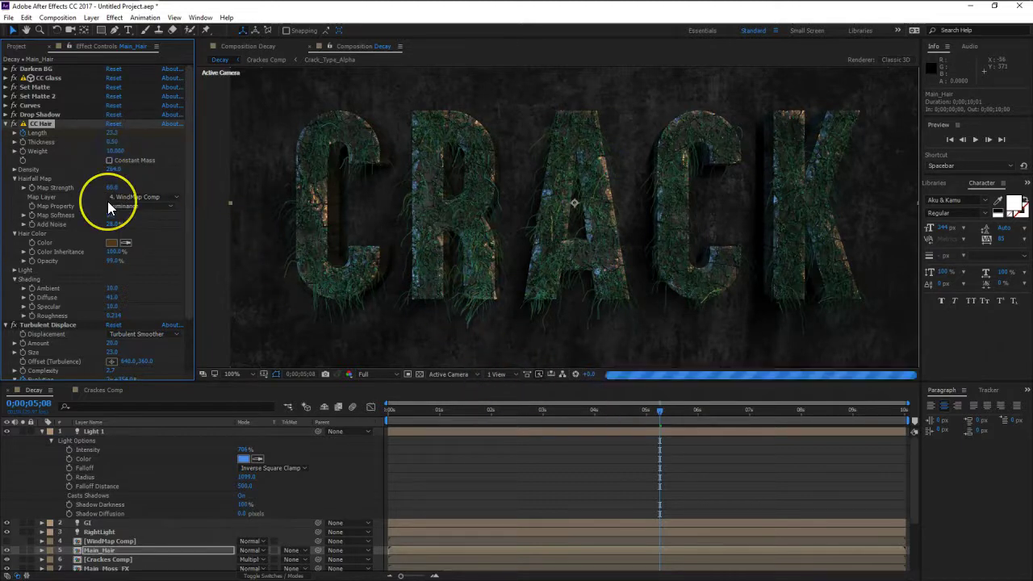
Adjust the Intensity of Light 1 and collapse its light options.
left_click(386, 405)
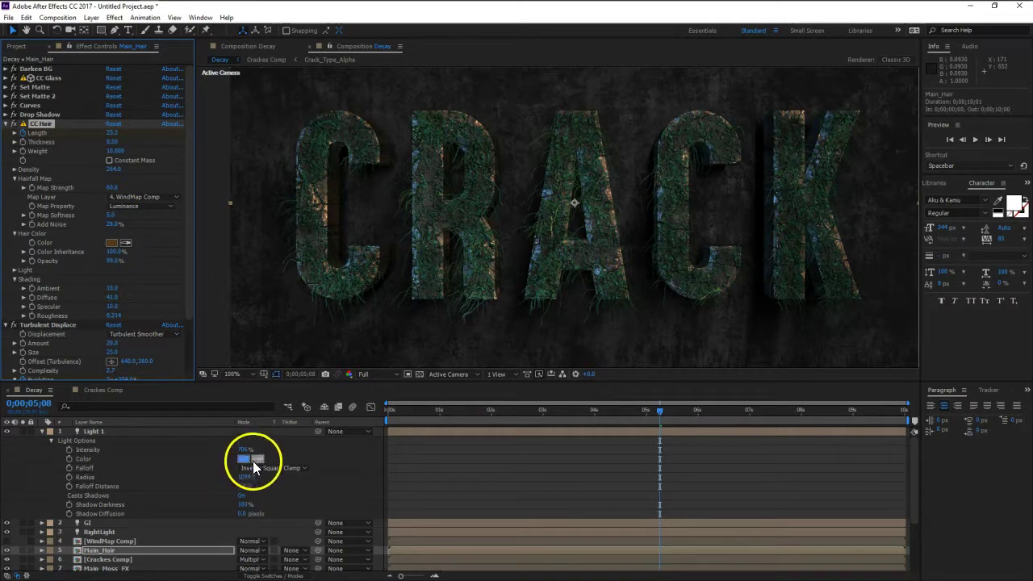
left_click_drag(243, 450, 309, 443)
left_click_drag(243, 450, 265, 448)
left_click(41, 432)
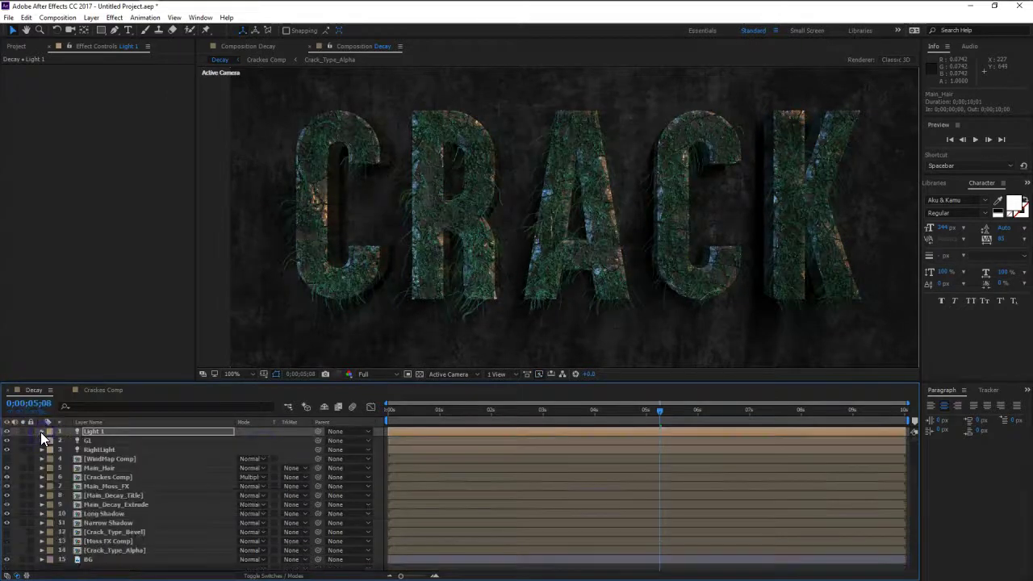
Raise the RightLight layer's Intensity to about 1067% and collapse its light options.
left_click(93, 449)
key("a")
key("a")
left_click_drag(244, 469, 396, 473)
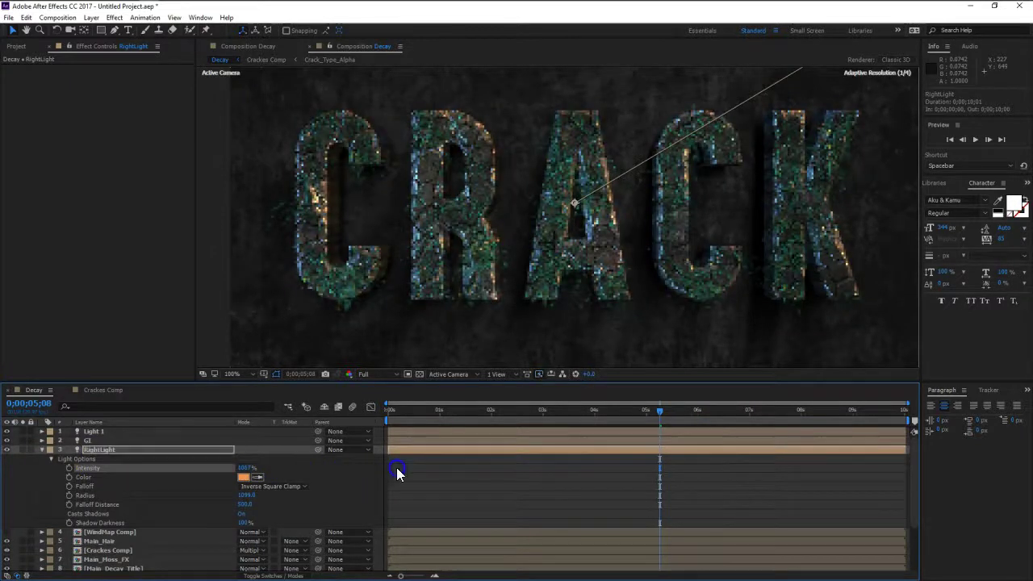
left_click(305, 504)
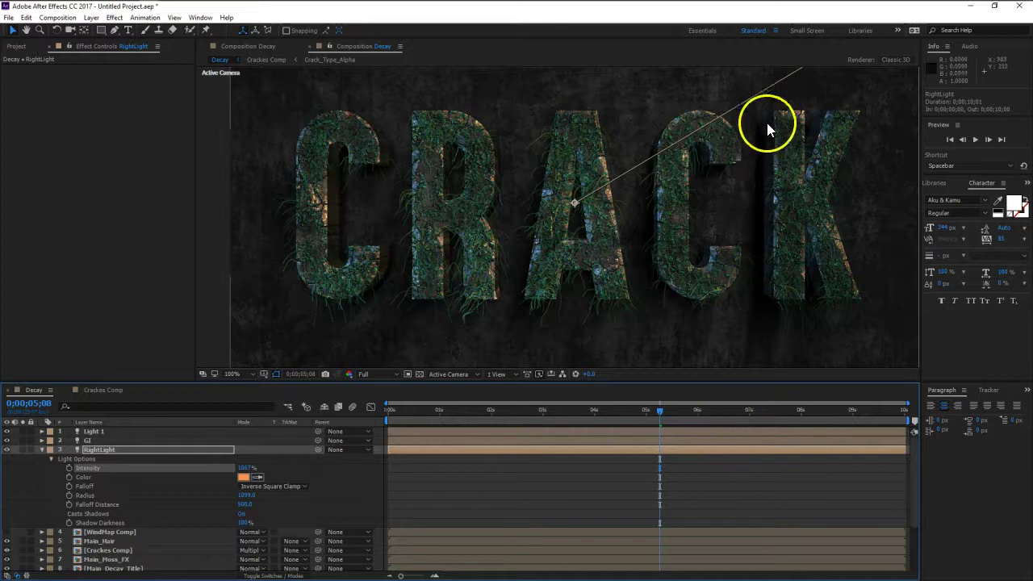
left_click(42, 450)
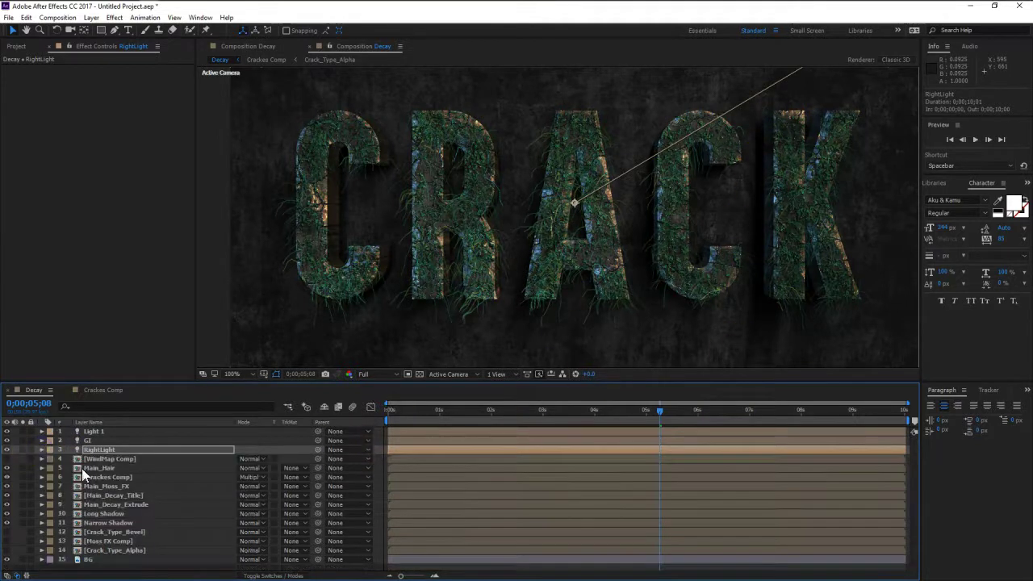
Hide the Main_Hair layer to inspect the mossy letters and cracks without hair.
left_click(101, 468)
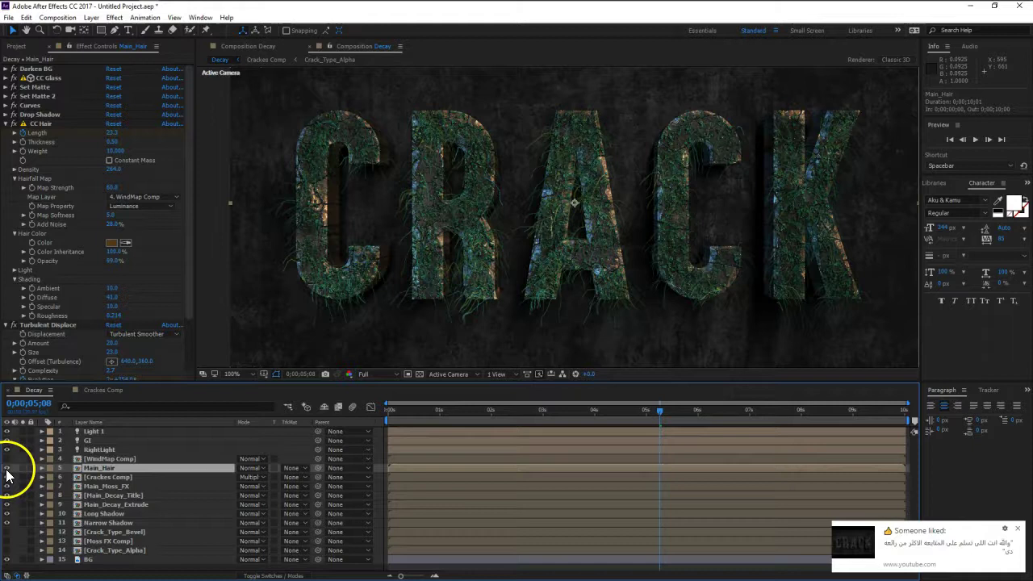
left_click(7, 469)
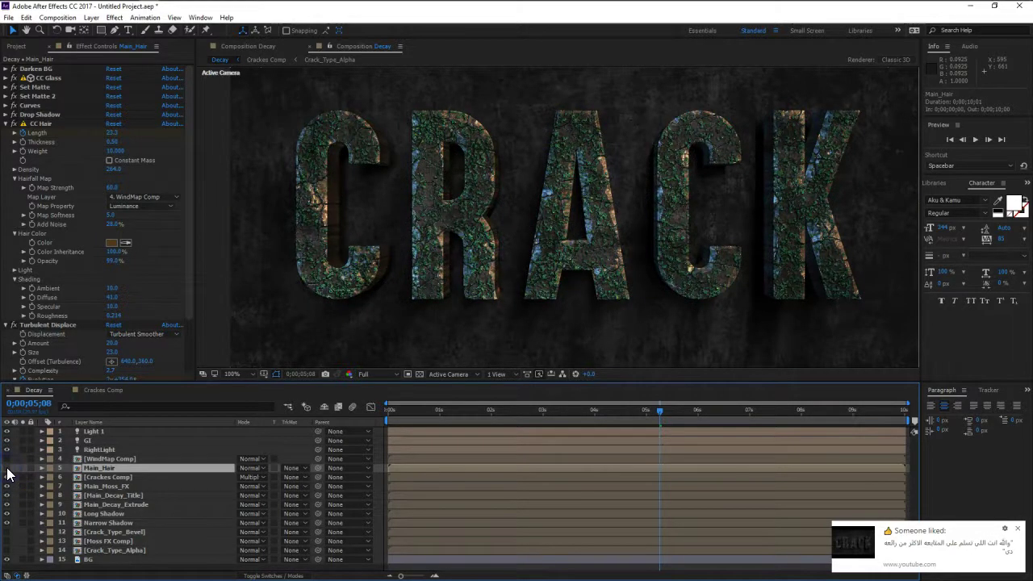
left_click(7, 469)
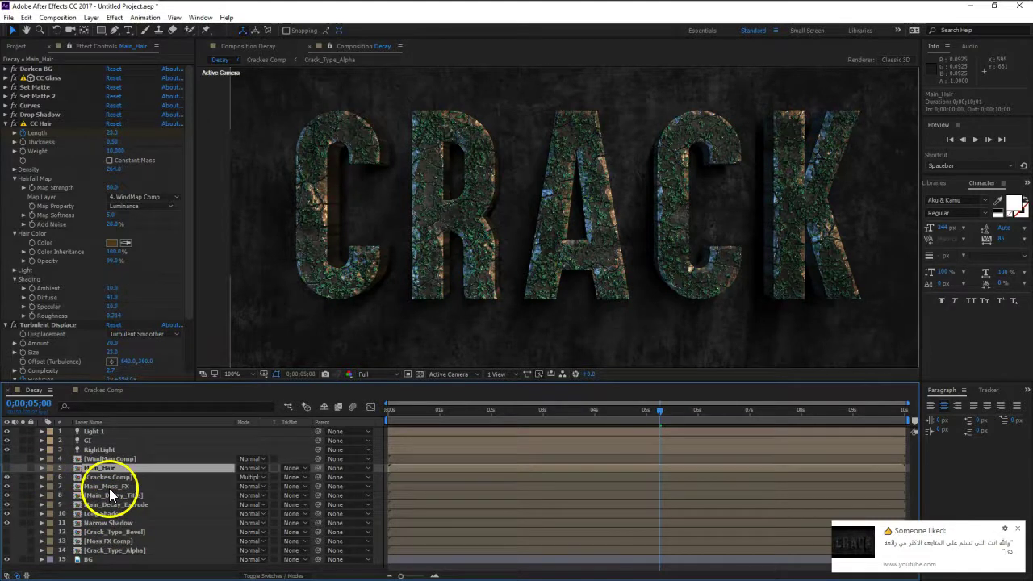
Darken the letter extrusion by lowering the shadow, midtone and highlight points of Curves 2 on Main_Decay_Extrude.
left_click(111, 504)
left_click(6, 124)
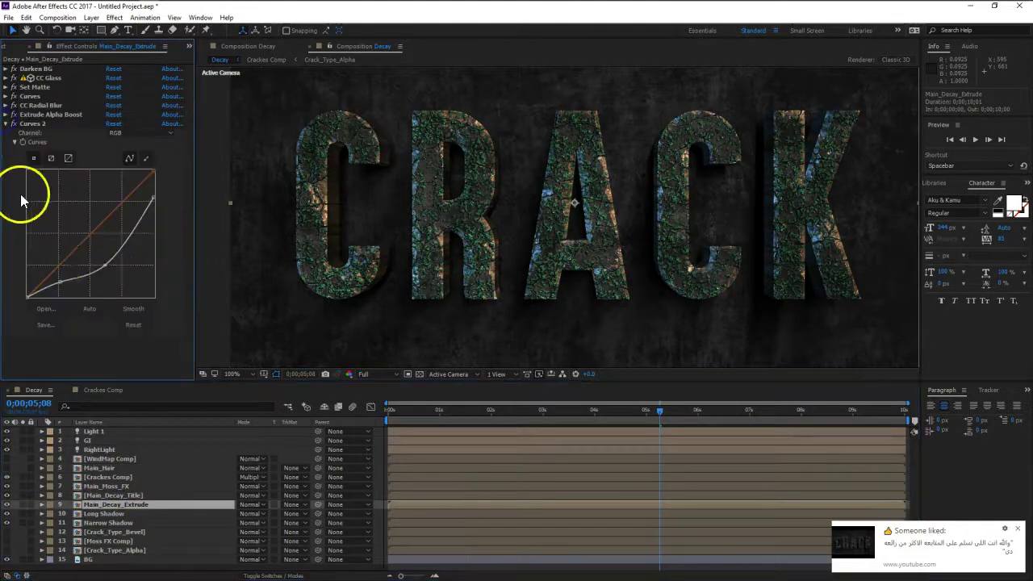
mouse_move(62, 280)
left_mouse_down()
mouse_move(76, 279)
mouse_move(64, 290)
left_mouse_up()
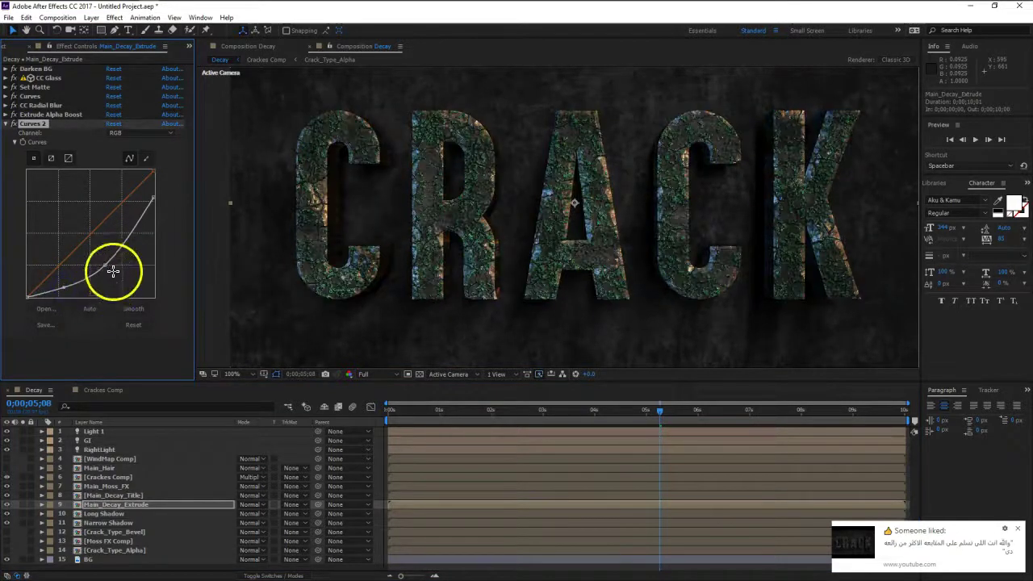
left_click_drag(152, 201, 154, 223)
left_click_drag(103, 263, 67, 290)
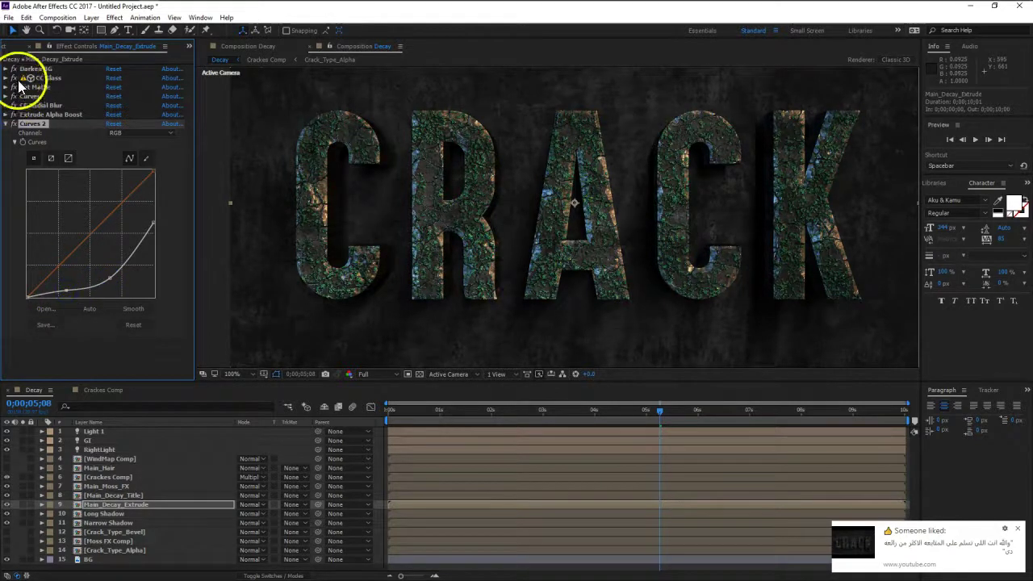
Lighten the extrusion again by raising the highlight, midtone and shadow points of Curves 2.
mouse_move(151, 223)
left_mouse_down()
mouse_move(163, 183)
mouse_move(154, 204)
left_mouse_up()
left_click_drag(109, 279, 115, 259)
left_click_drag(69, 289, 68, 279)
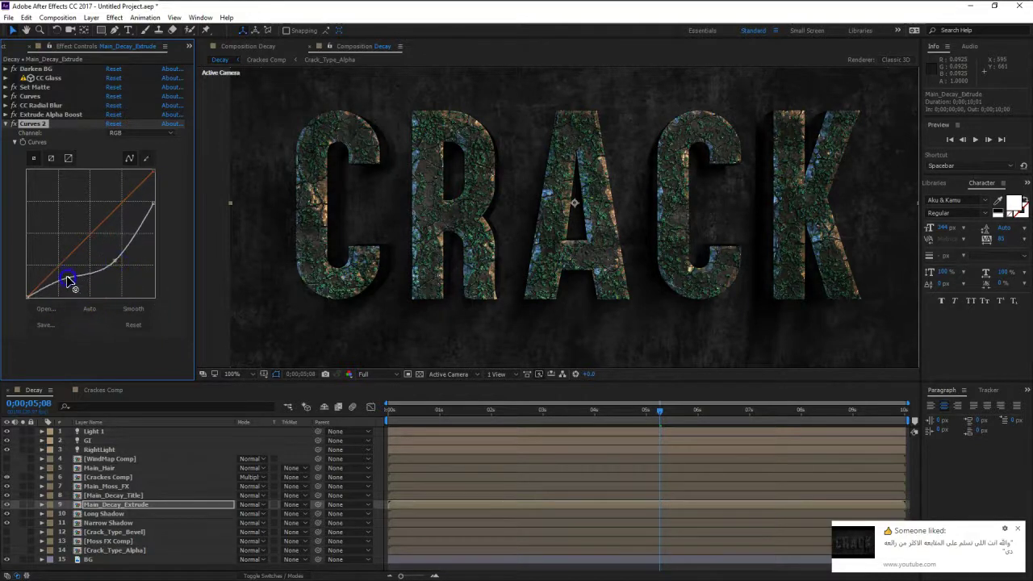
Fine-tune the highlight point of Curves 2 on Main_Decay_Extrude and show the Main_Hair layer again.
left_click(118, 265)
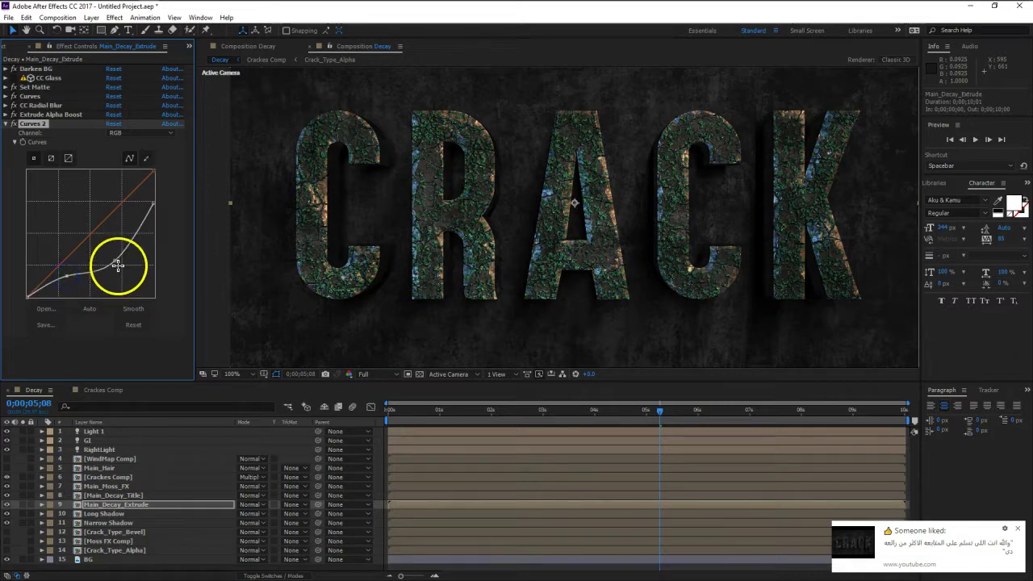
left_click(1019, 528)
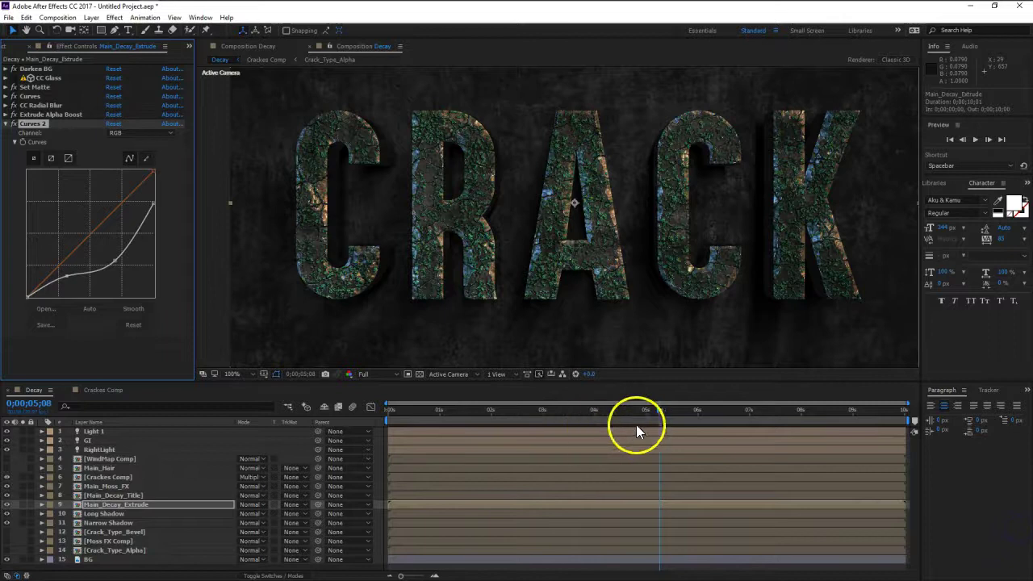
left_click(7, 469)
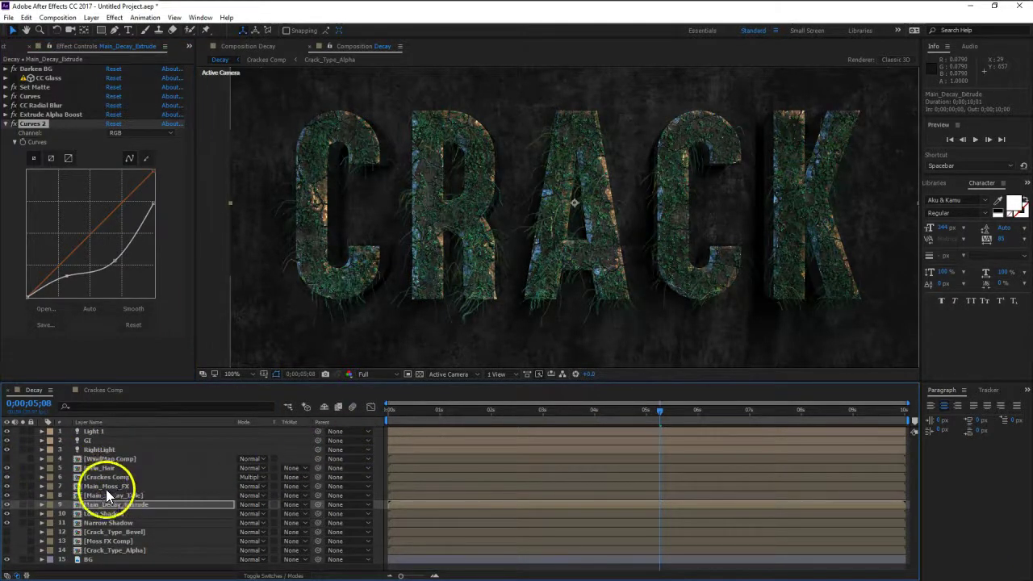
Collapse the CC Hair and Turbulent Displace settings on Main_Hair and move Drop Shadow below Turbulent Displace.
left_click(101, 469)
left_click(6, 124)
left_click(6, 133)
left_click(39, 115)
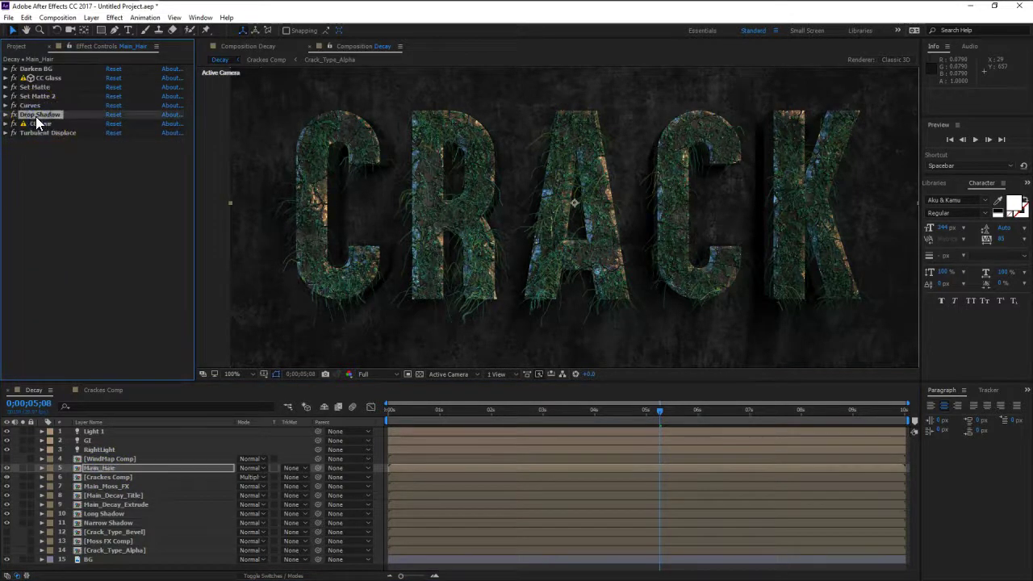
left_click_drag(38, 121, 64, 151)
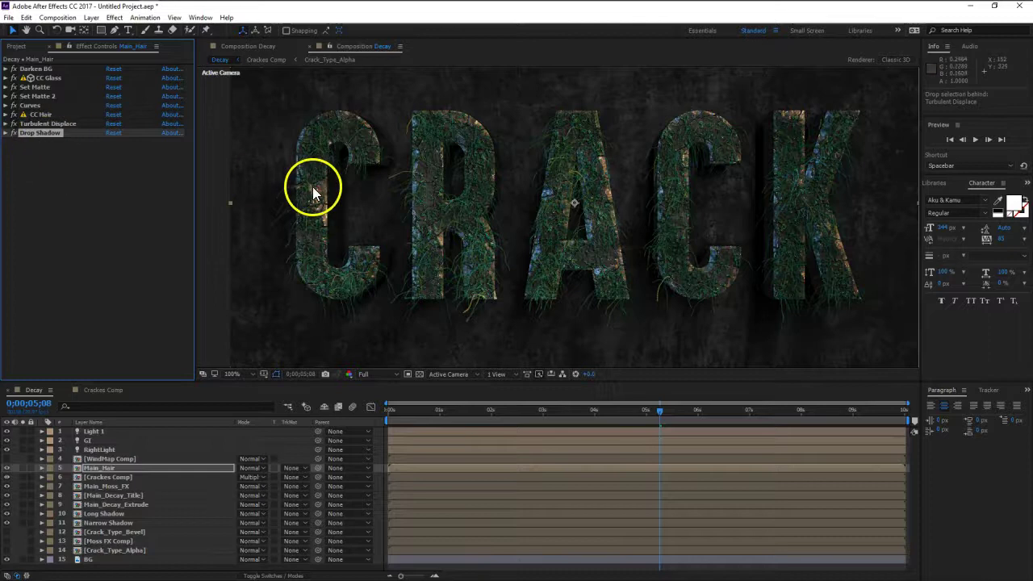
Increase the Distance of Main_Hair's Drop Shadow, set its Softness to 1, and compare the hair with the effect off and on.
left_click(6, 133)
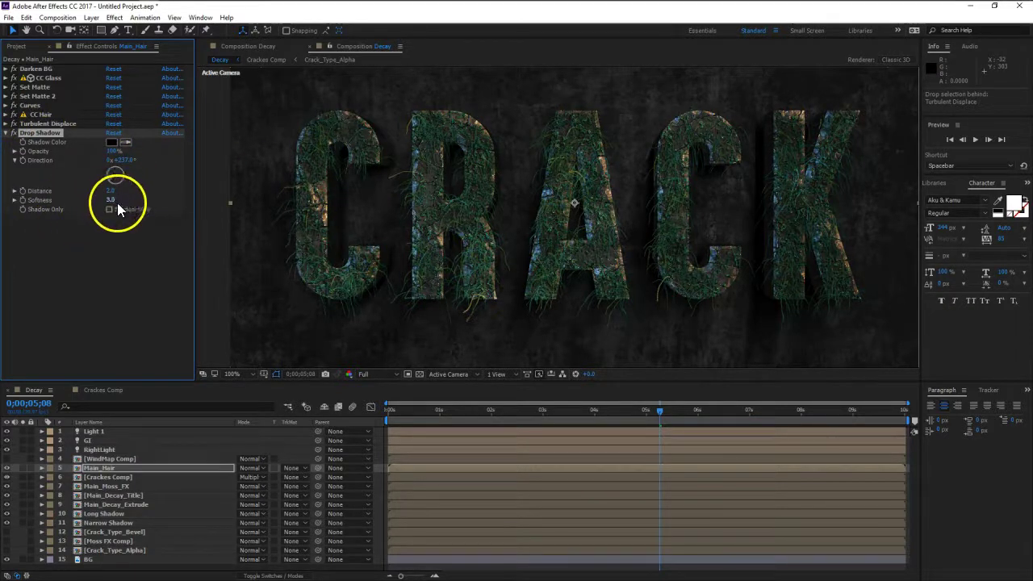
left_click_drag(114, 193, 118, 193)
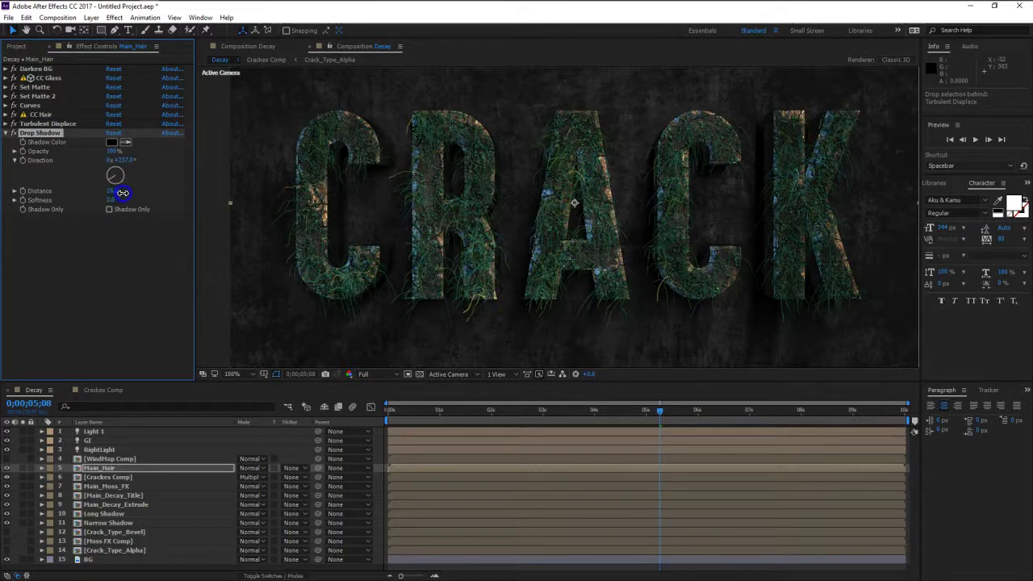
left_click_drag(121, 194, 115, 196)
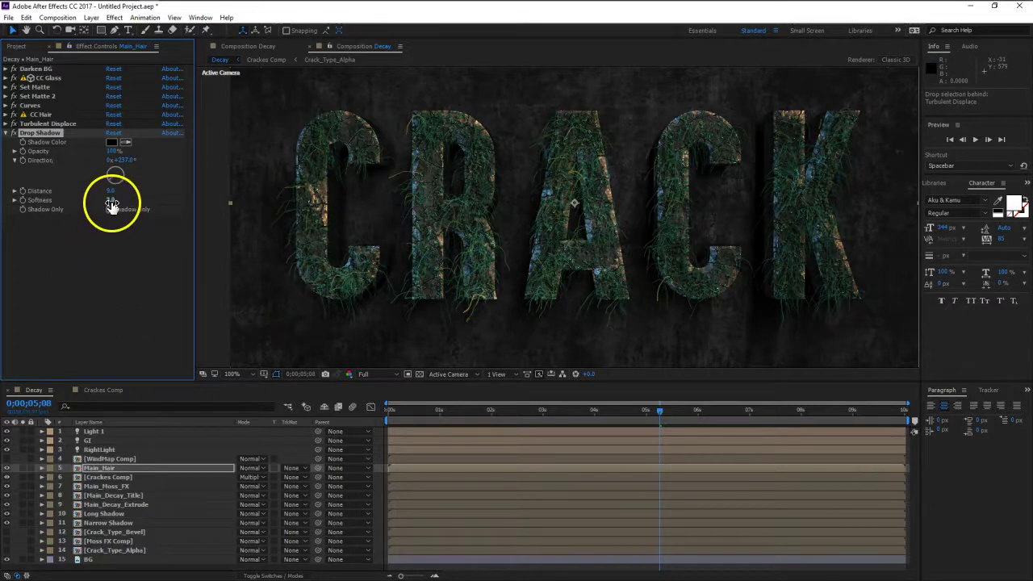
mouse_move(109, 203)
left_mouse_down()
mouse_move(123, 204)
mouse_move(107, 205)
left_mouse_up()
left_click(13, 134)
left_click(13, 133)
left_click(12, 133)
left_click(12, 133)
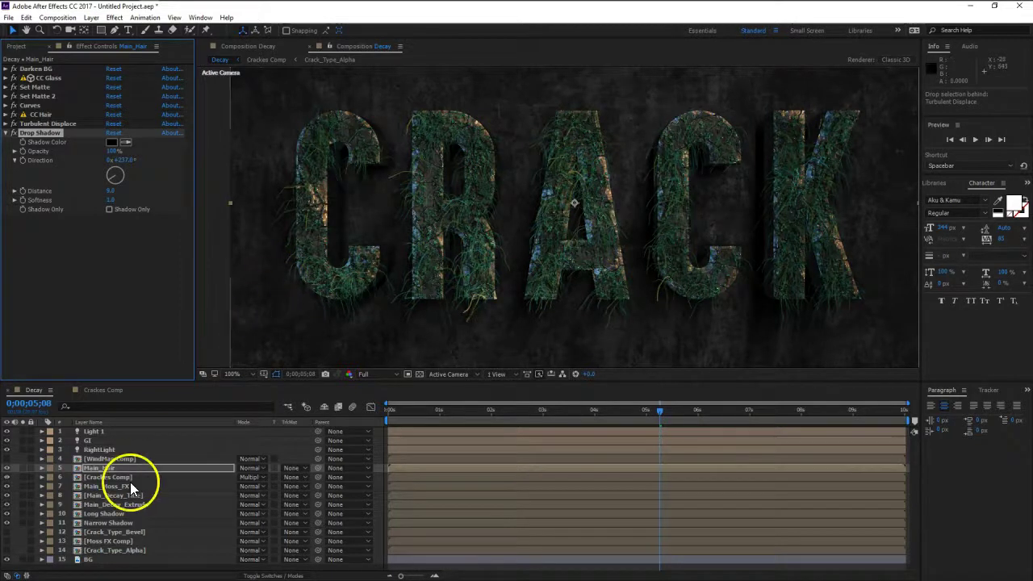
Expand the CC Hair settings on Main_Hair and move the current time to 0;00;00;00 to check the hair growth.
left_click(6, 115)
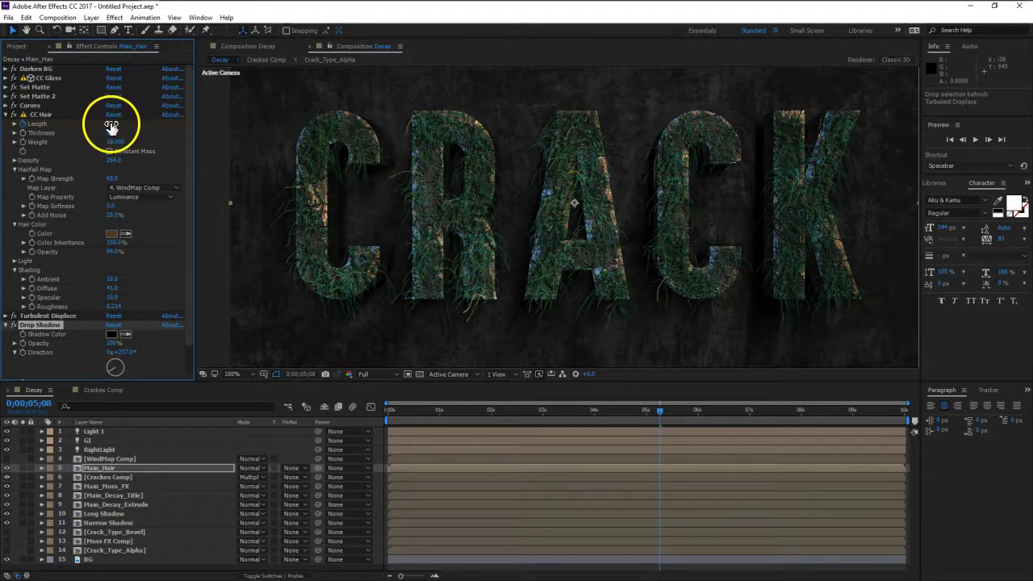
left_click(121, 468)
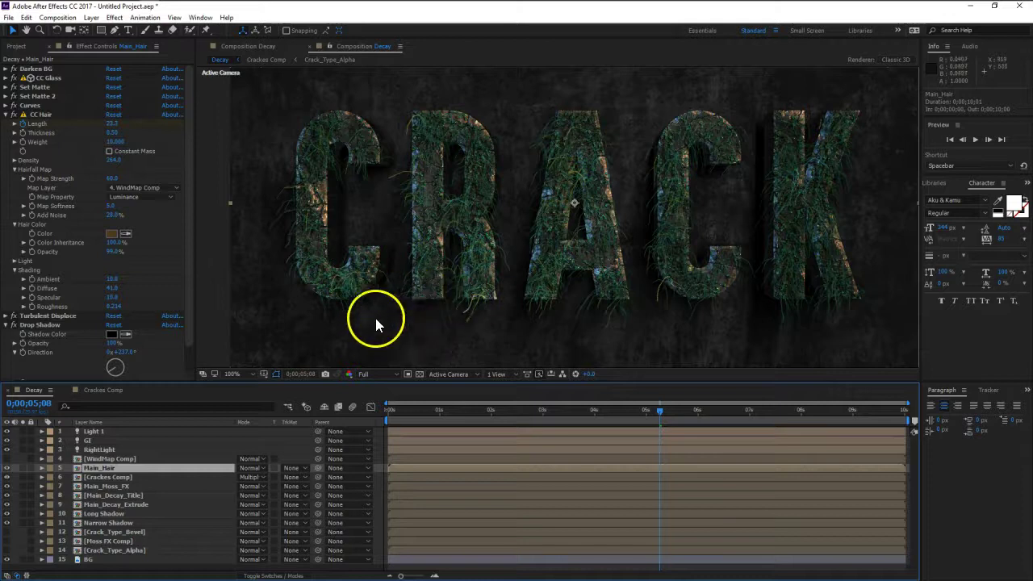
left_click_drag(658, 412, 360, 415)
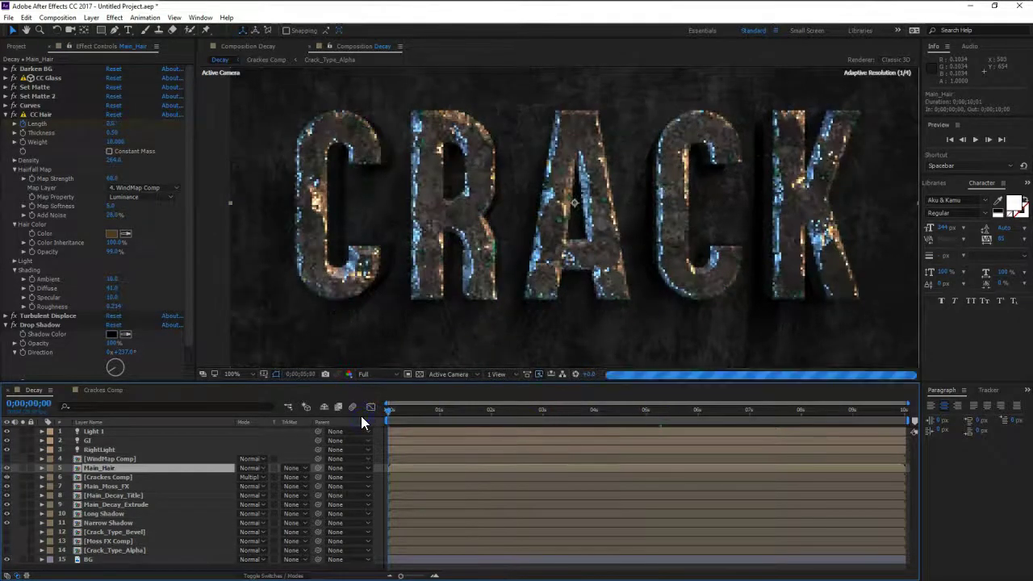